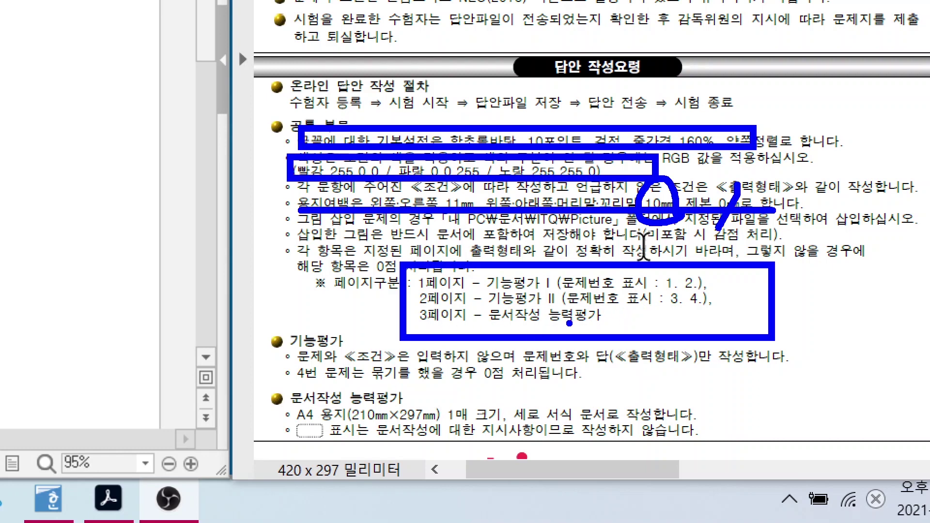
Step: Annotate the exam notes on dotted-box markings and grouped objects scoring zero
left_click_drag(280, 415, 380, 448)
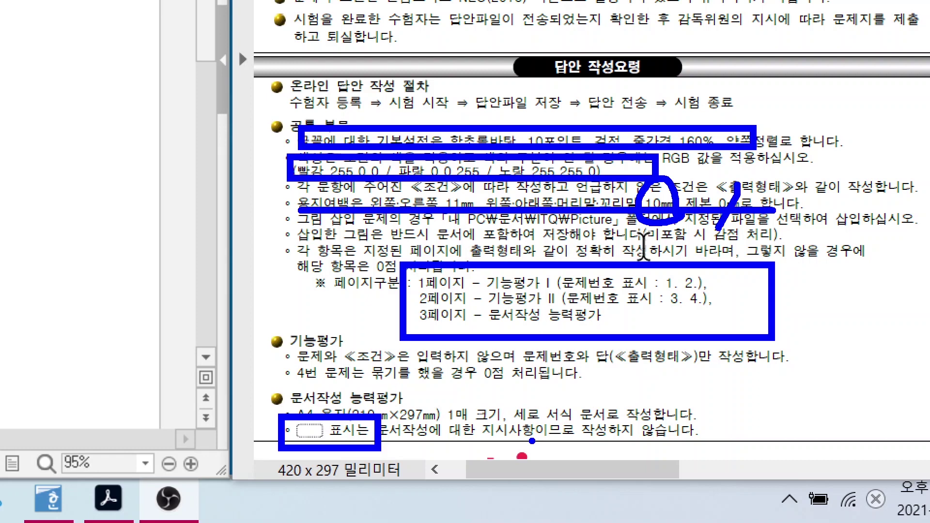
key("Escape")
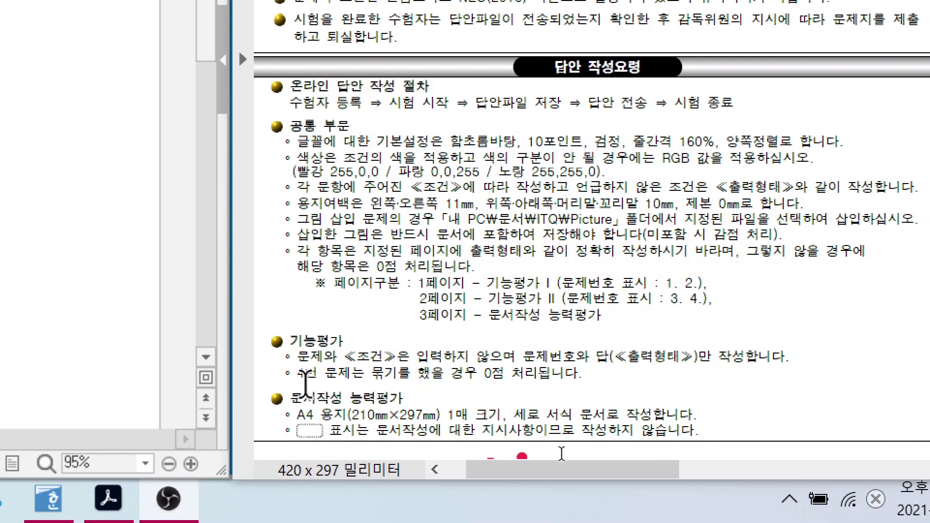
left_click_drag(269, 358, 637, 388)
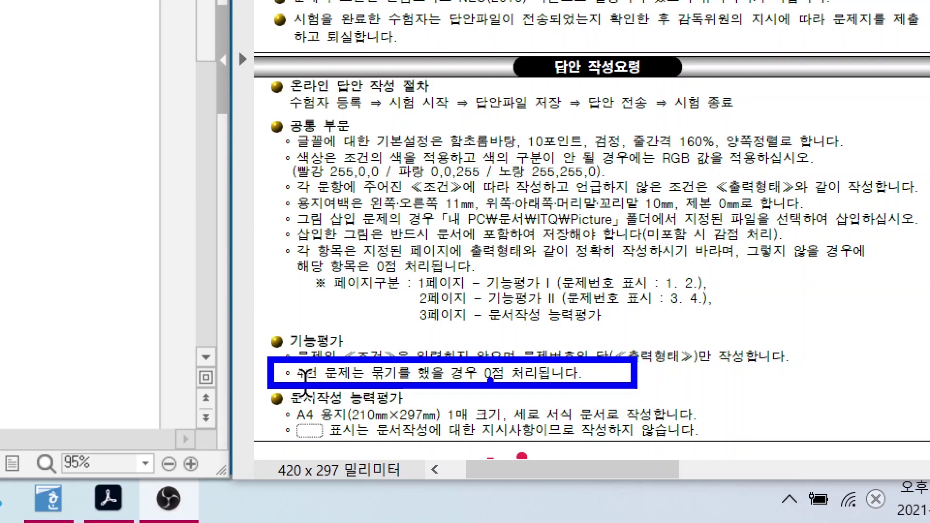
left_click_drag(490, 380, 571, 452)
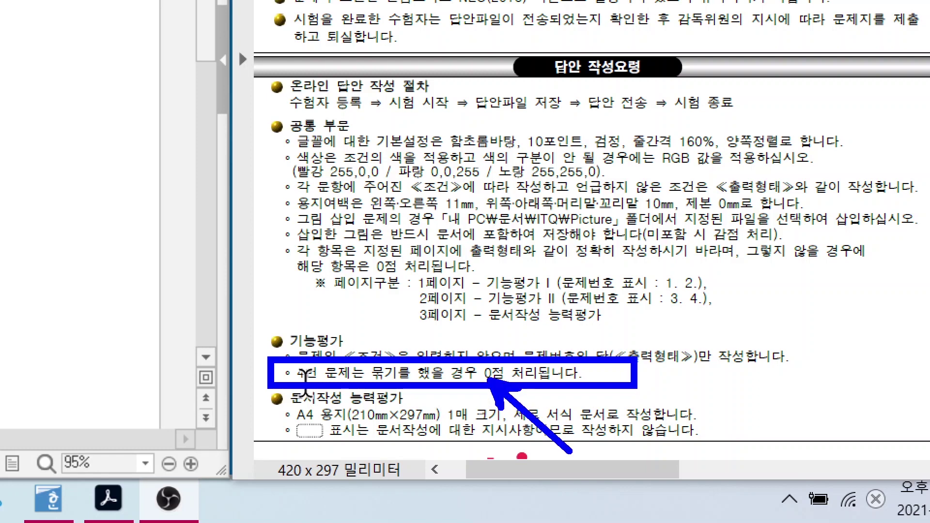
key("Escape")
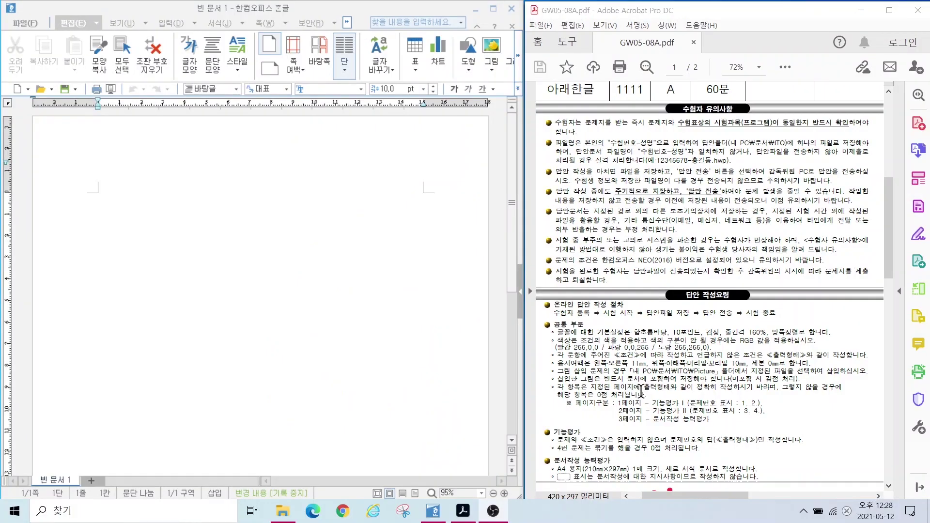
Step: Open the page setup dialog for the blank answer document with F7
scroll(640, 390, "right", 5)
left_click(192, 248)
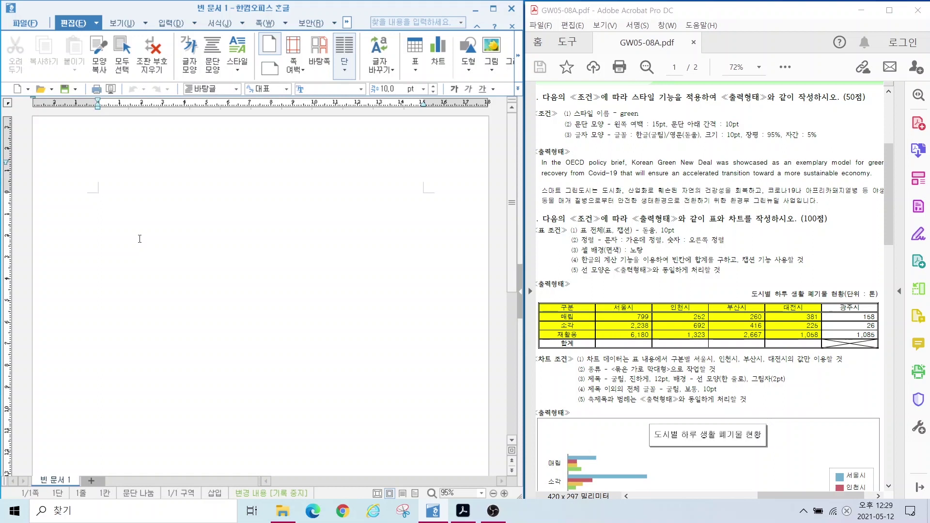
key("F7")
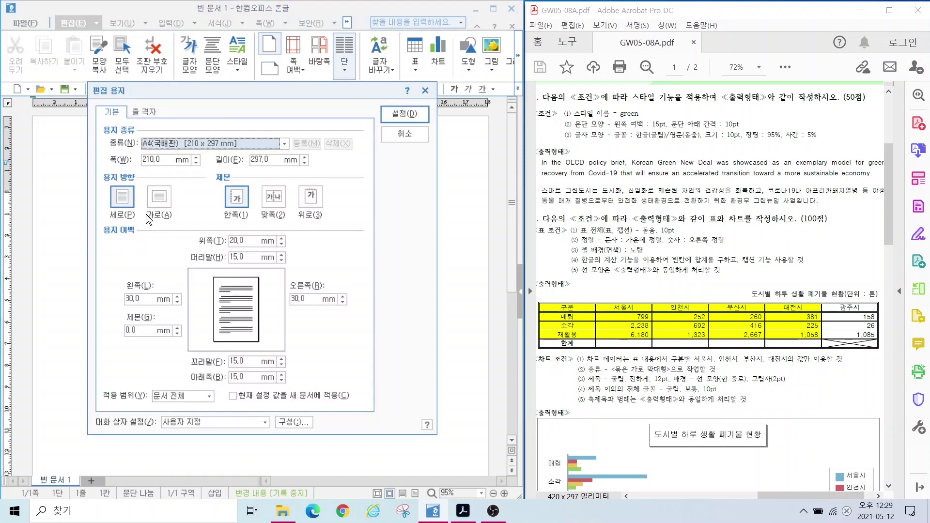
Step: Mark A4 size, portrait orientation and the margin fields, noting 10 as the target value
key("alt")
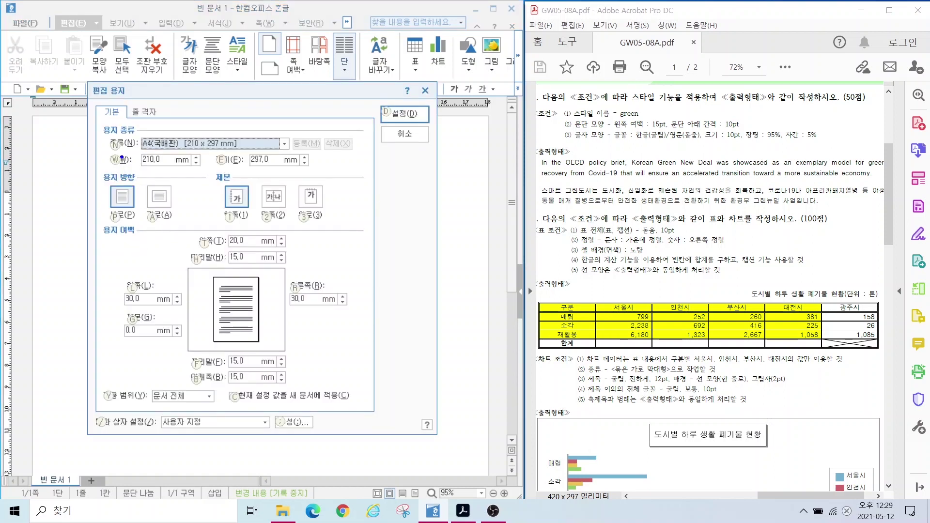
left_click_drag(118, 127, 246, 176)
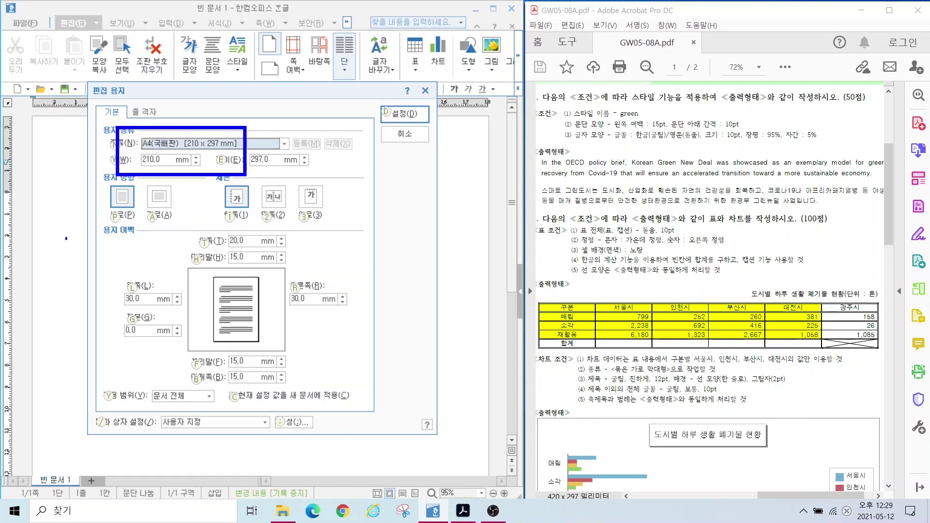
left_click_drag(101, 176, 140, 229)
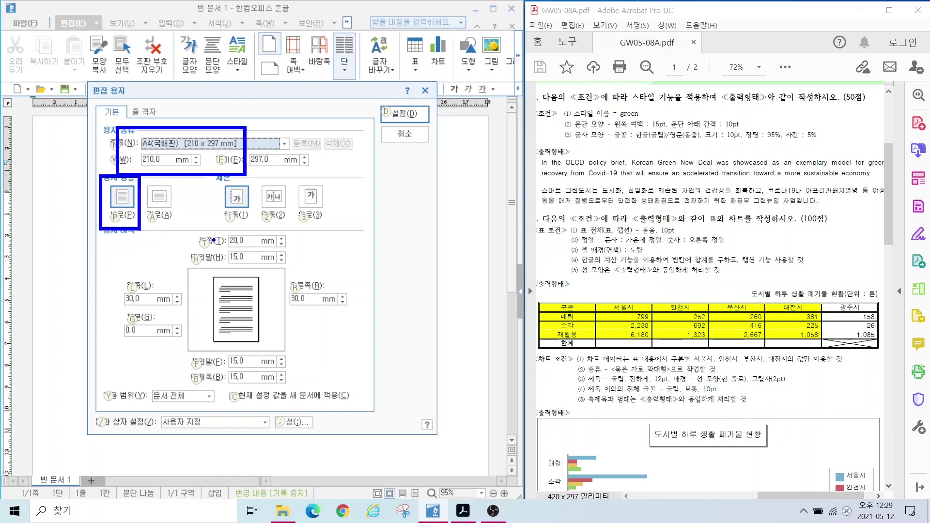
left_click_drag(106, 284, 397, 322)
mouse_move(425, 278)
left_mouse_down()
mouse_move(422, 304)
mouse_move(436, 316)
left_mouse_up()
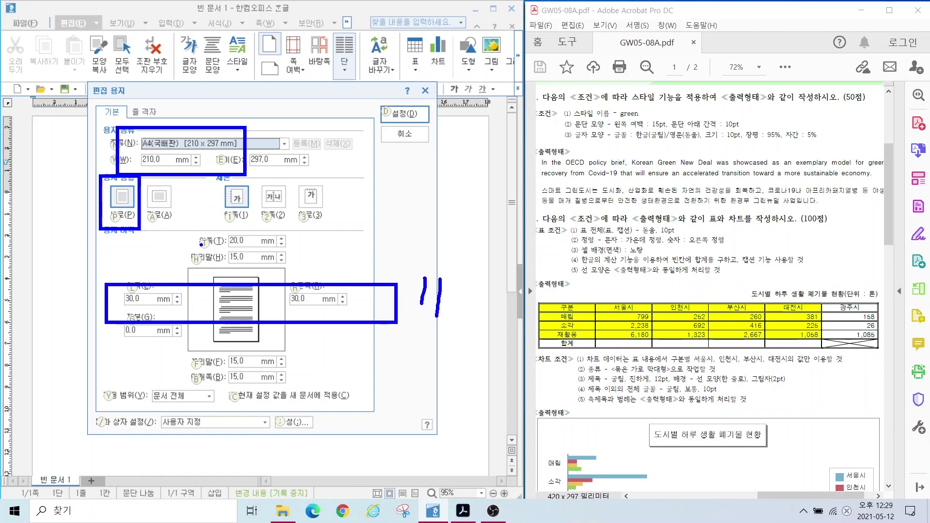
left_click_drag(212, 205, 273, 407)
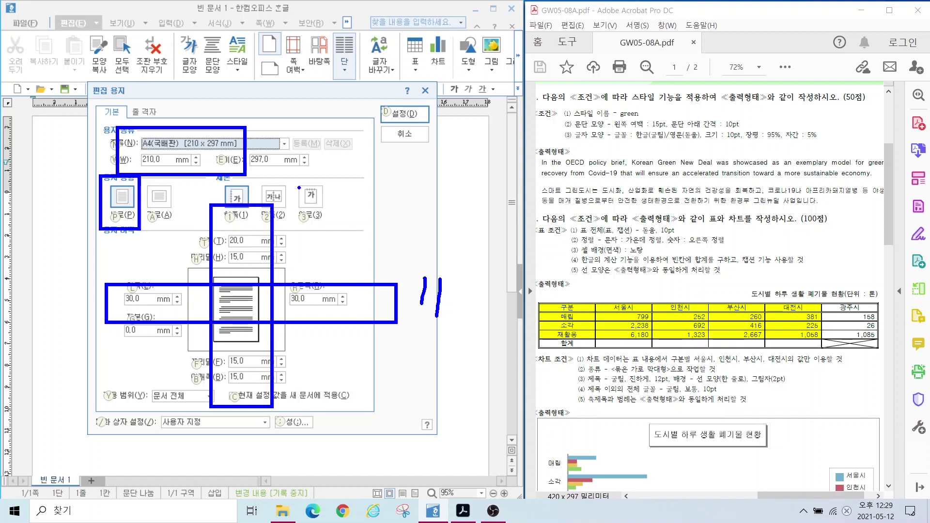
mouse_move(298, 187)
left_mouse_down()
mouse_move(297, 206)
mouse_move(320, 208)
mouse_move(319, 190)
left_mouse_up()
key("Escape")
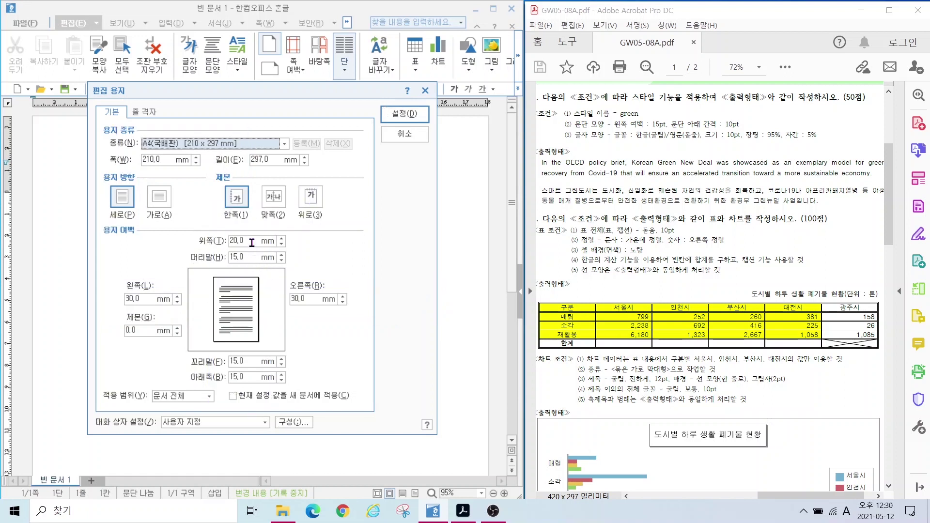
Step: Apply 10 mm top, bottom, header and footer margins and 11 mm left/right margins
double_click(252, 242)
type("10")
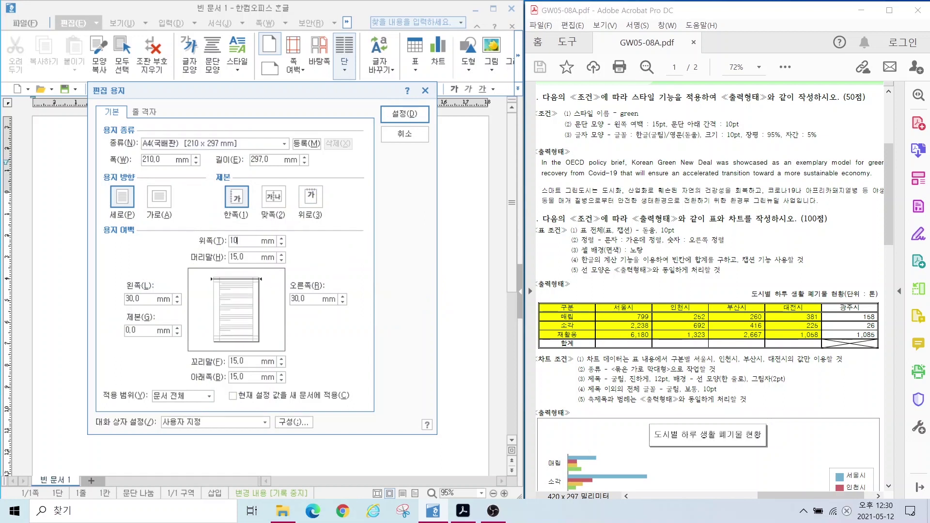
key("alt+b")
type("10")
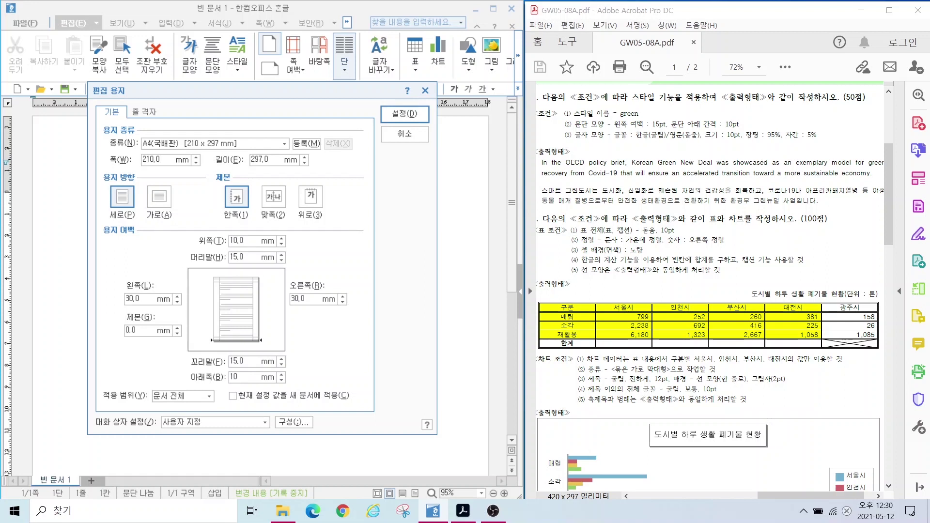
key("alt+l")
type("11")
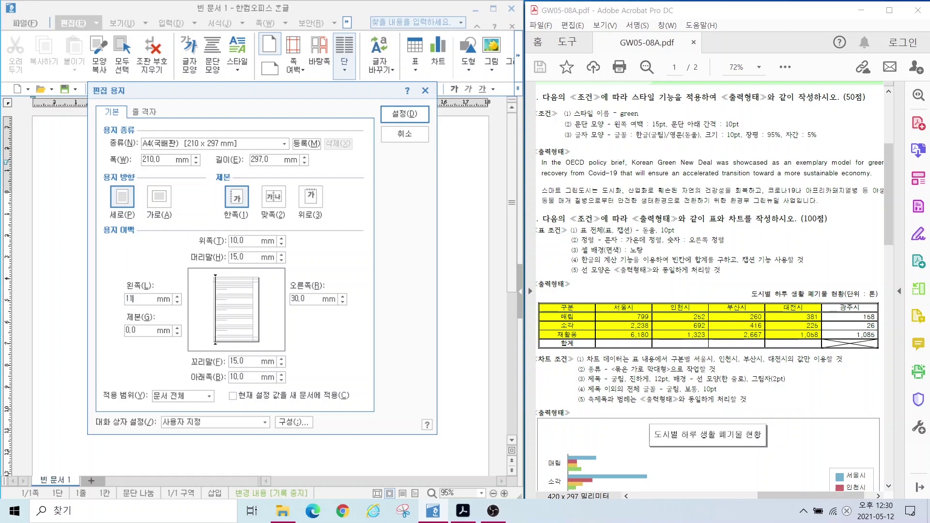
key("alt+r")
type("11")
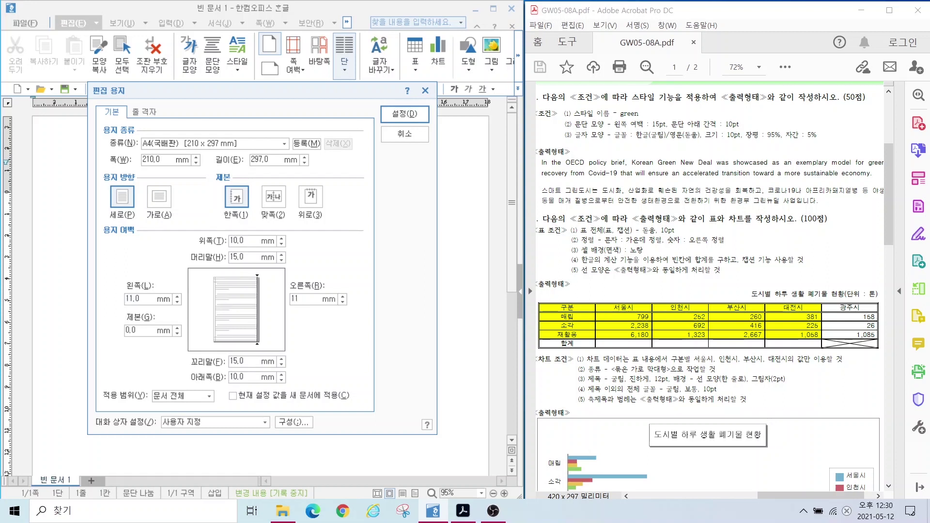
key("alt+h")
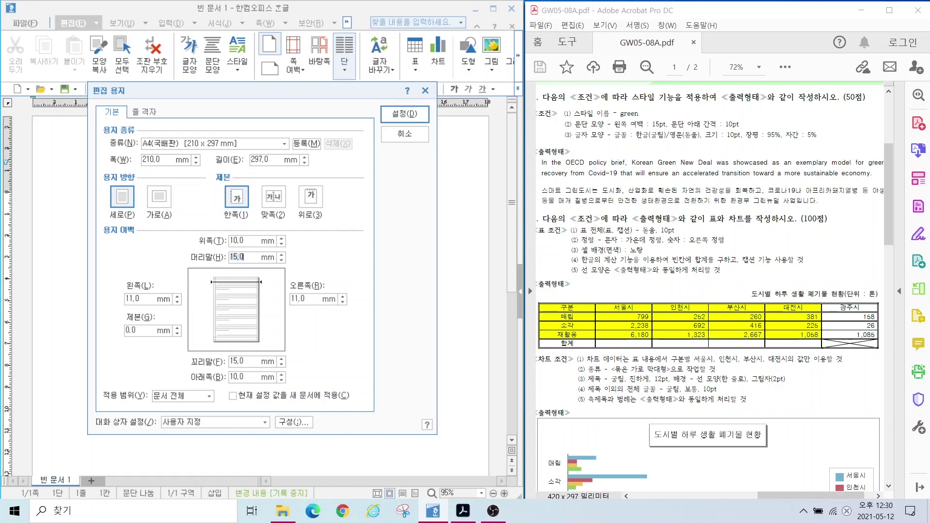
type("10")
key("alt+f")
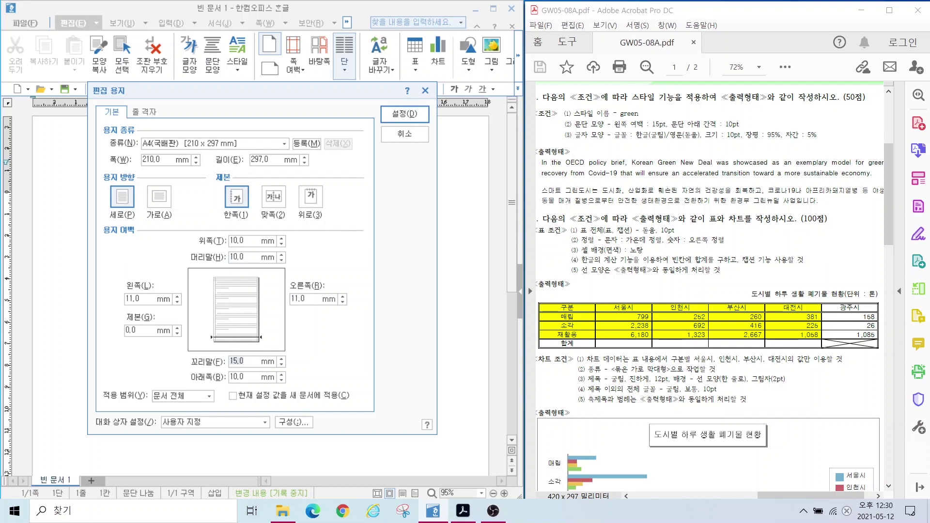
type("10")
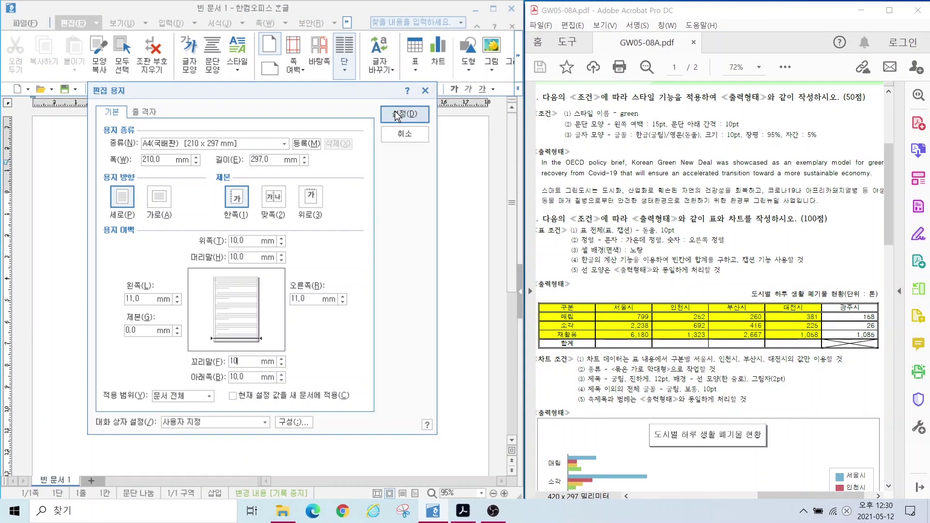
left_click(409, 116)
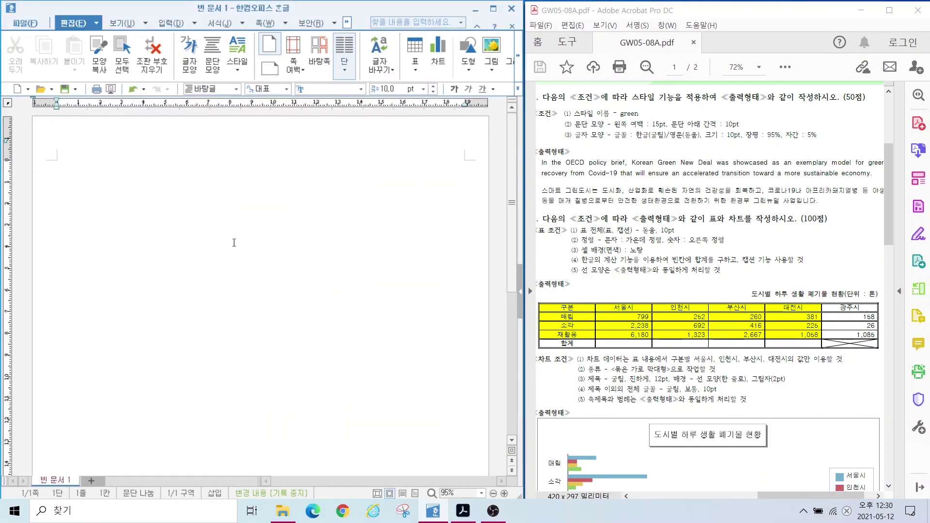
Step: Type answer numbers 1. and 2. with blank lines, then start a new page
left_click_drag(34, 143, 34, 187)
left_click_drag(62, 154, 61, 198)
type("1.")
key("Return")
key("Return")
key("Return")
key("Return")
type("ㄷ")
key("BackSpace")
type("2.")
key("Return")
key("Return")
key("Return")
key("ctrl+Return")
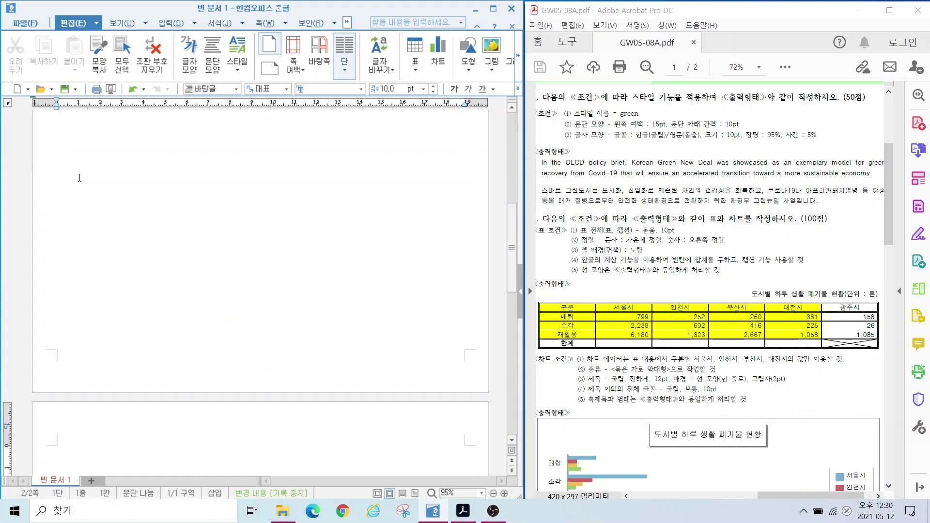
Step: Type 3. and 4. on page two, add a third page, and return under 1
scroll(67, 207, "down", 4)
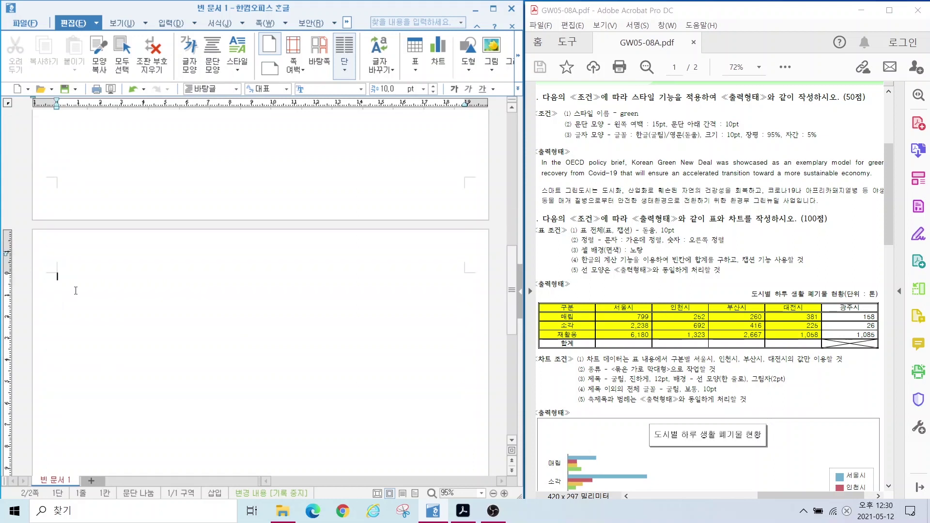
type("3.")
key("Return")
key("Return")
type("4.")
key("Return")
key("Return")
key("Return")
key("Return")
key("ctrl+Return")
scroll(76, 290, "down", 2)
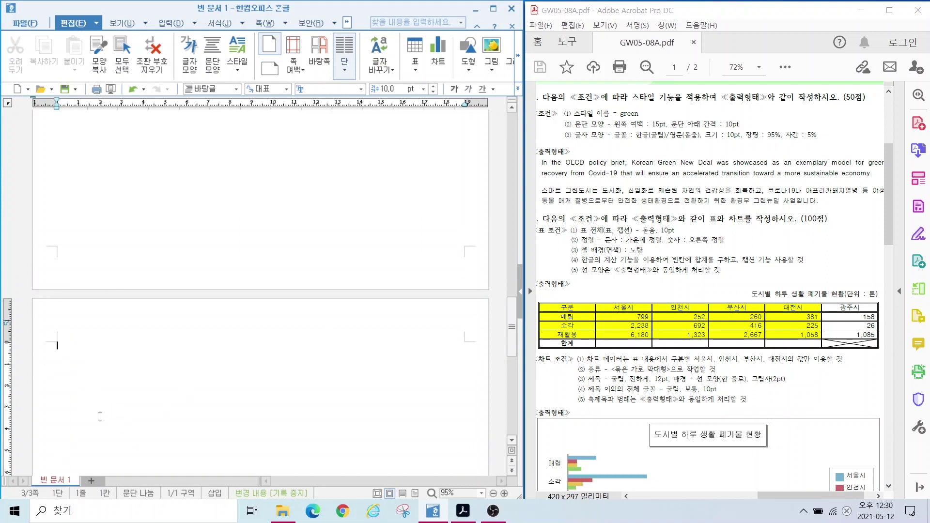
left_click_drag(512, 326, 524, 143)
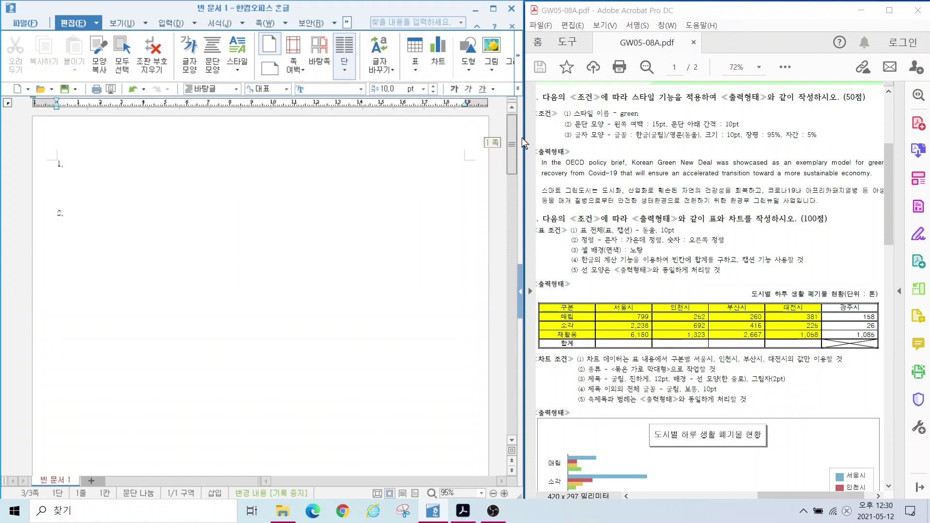
left_click(61, 180)
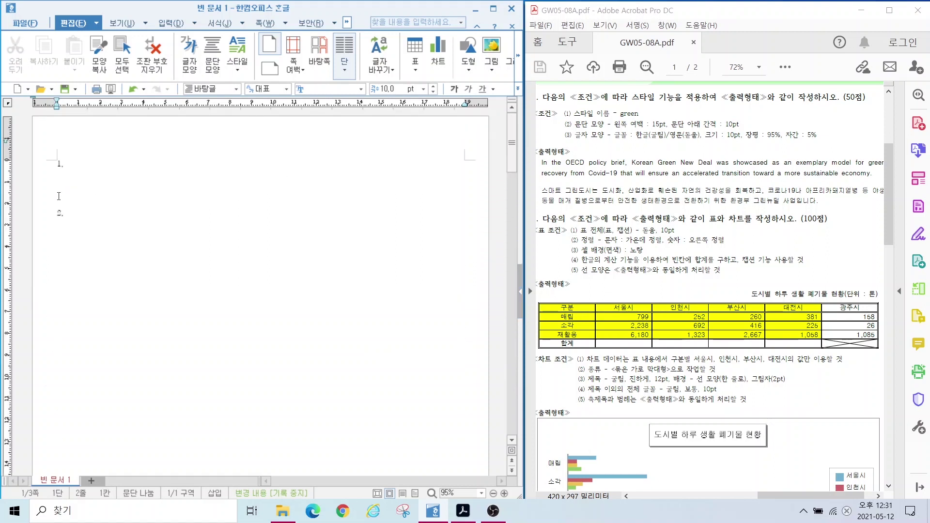
left_click(67, 180)
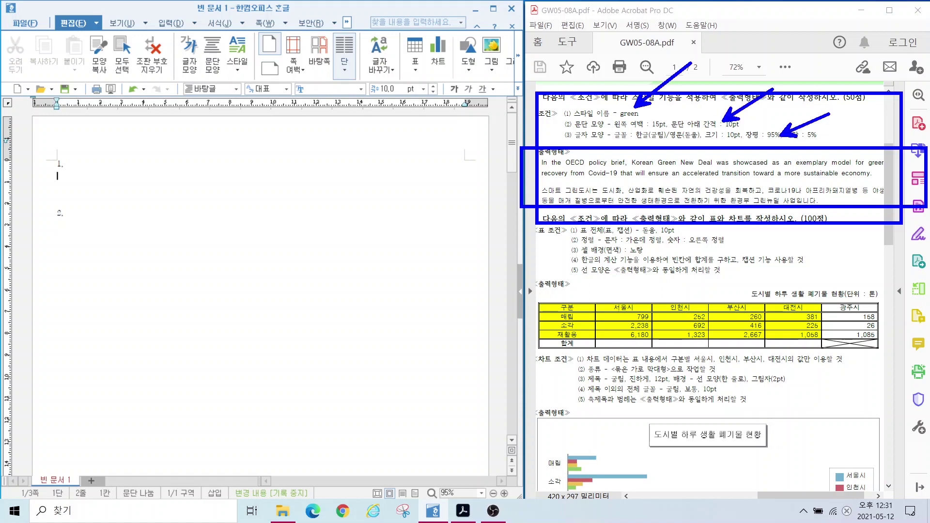
Step: Type the English OECD Green New Deal paragraph and the Korean smart green city paragraph, then select both
type("In the")
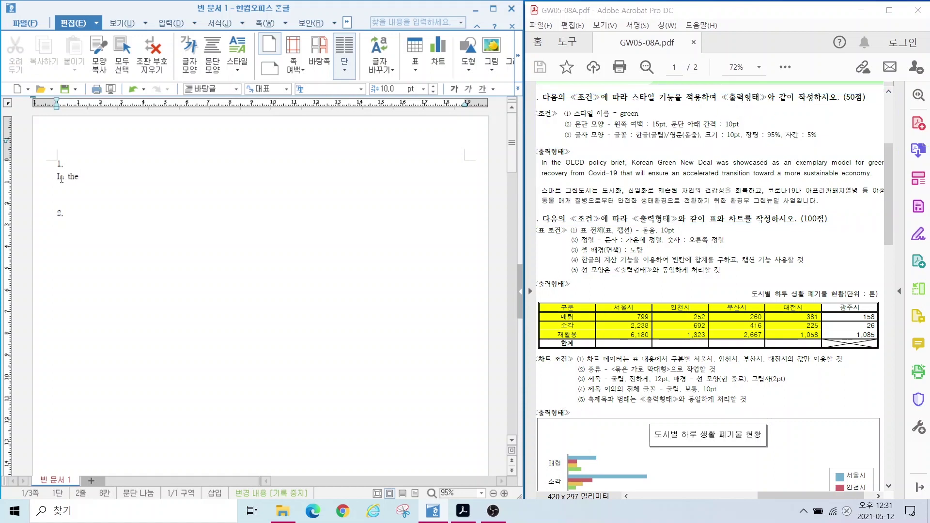
type(" OECD policy bried. Korean Green New Deal was show")
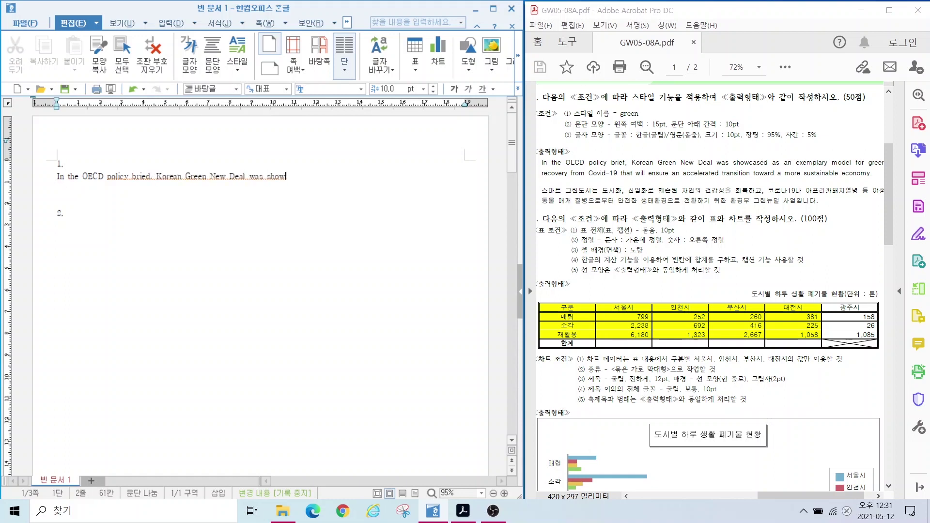
type("cased as an exemplary model for green recovery from Covid-19")
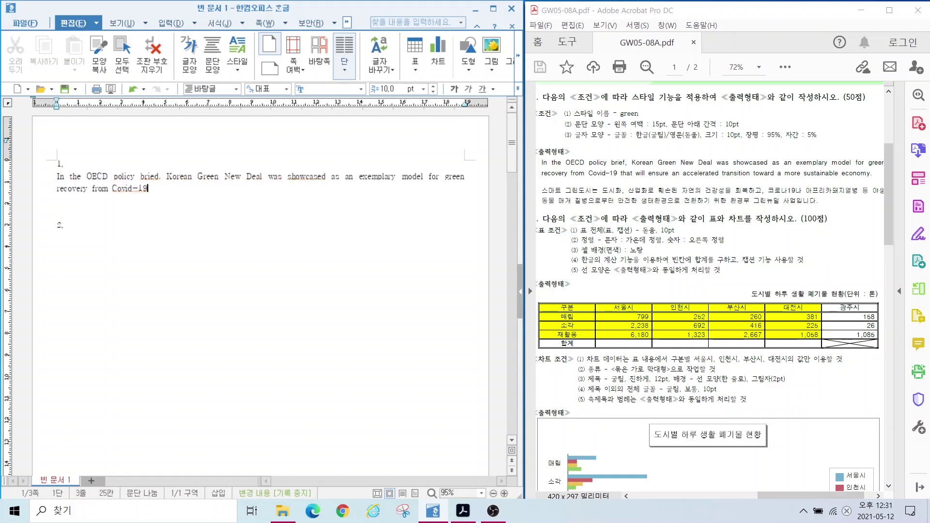
type(" that will ensure and accelerated transition toward a more sustai")
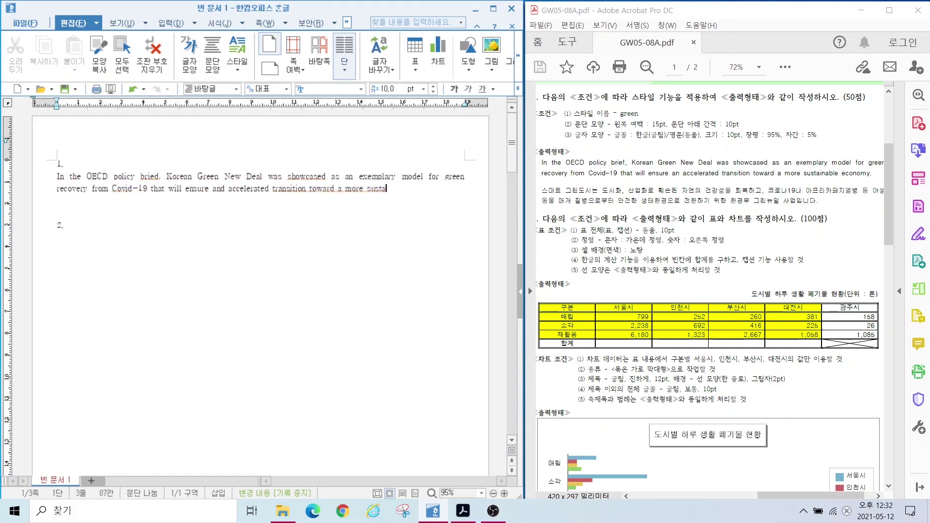
type("nable economy.")
key("Return")
type("스마트 그린도시는 도시화, ")
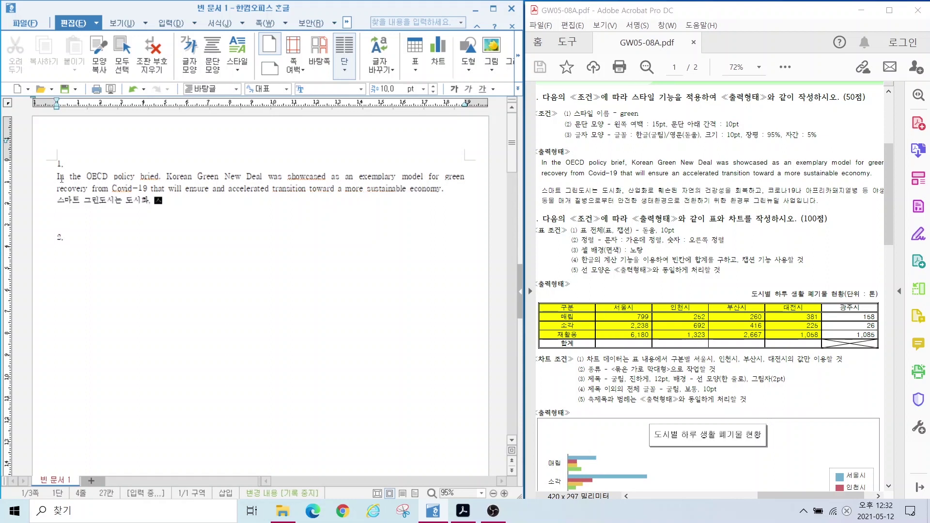
type("산업화로 ngpths된 자연의 건강성을 회복하고 코로나19나 아프리카돼지열병 등 야")
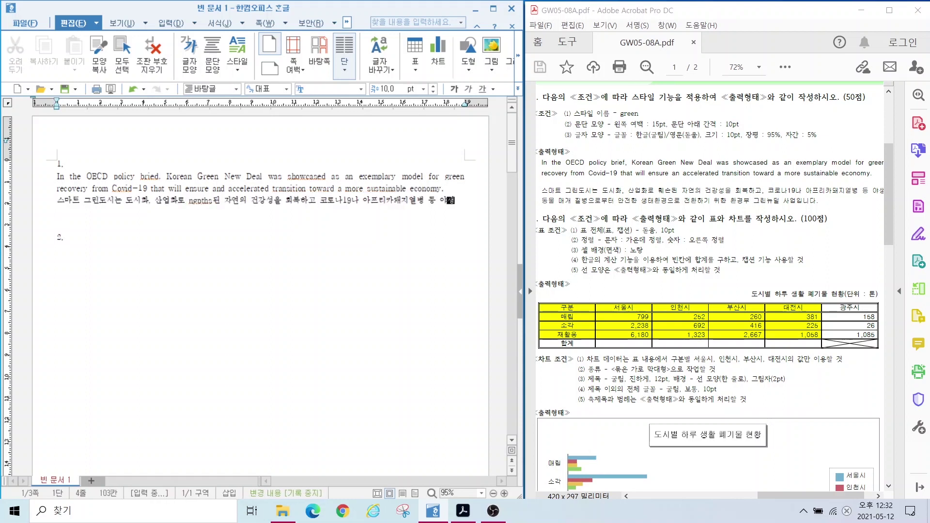
type("생동물 매개 길병으로부터 안전한 생태환경으로 전환하기 위한 환경부 그린뉴딜 사업입니다.")
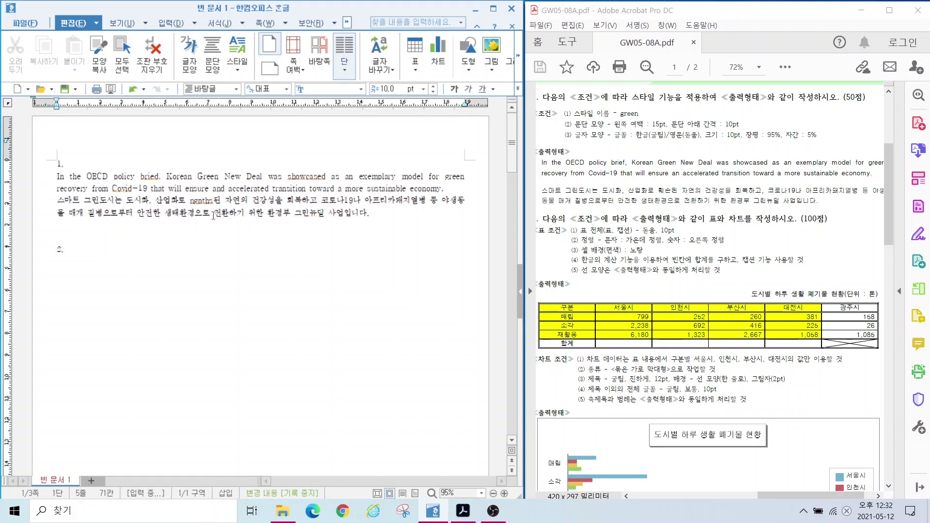
key("Return")
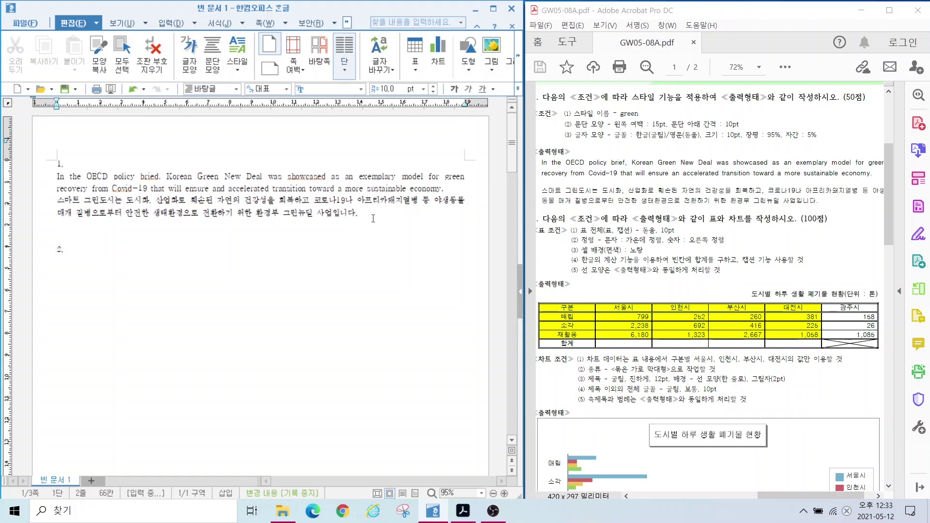
left_click_drag(381, 215, 56, 176)
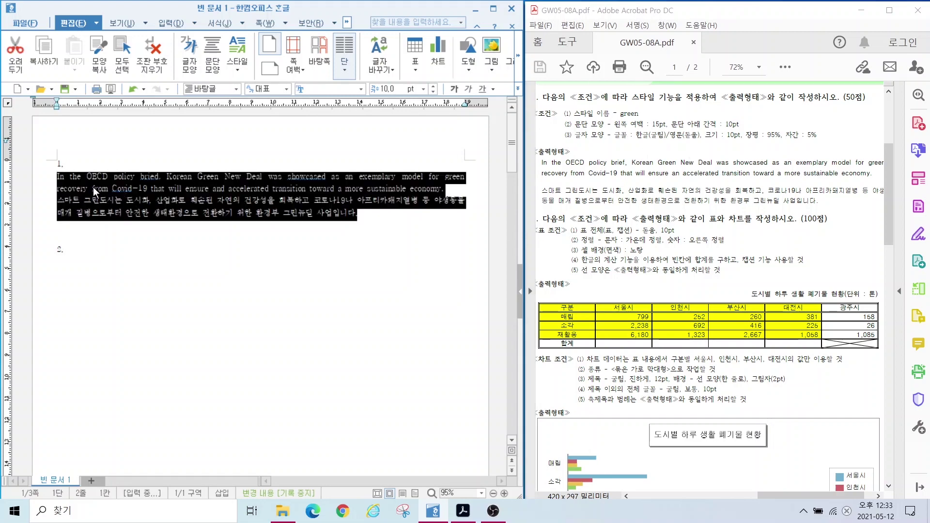
Step: From the selection's Style dialog, add a new style named 'green'
right_click(109, 183)
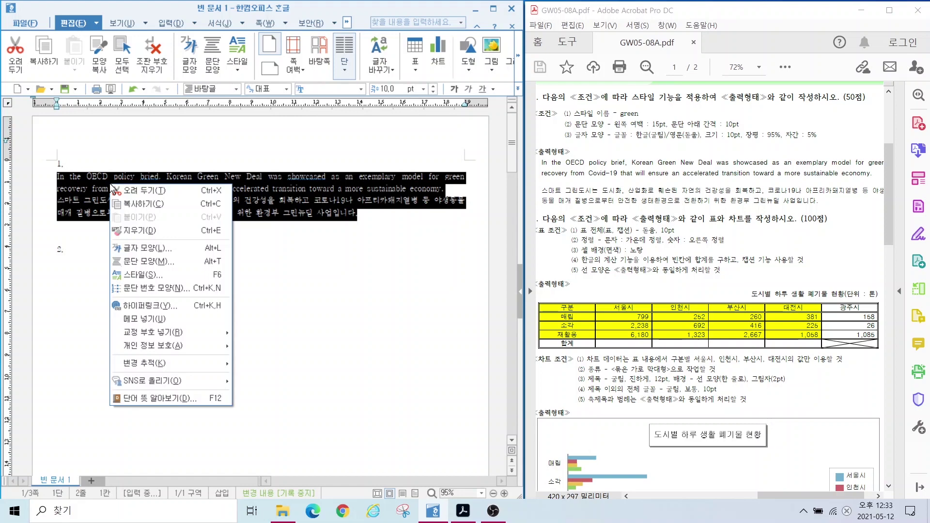
left_click(131, 275)
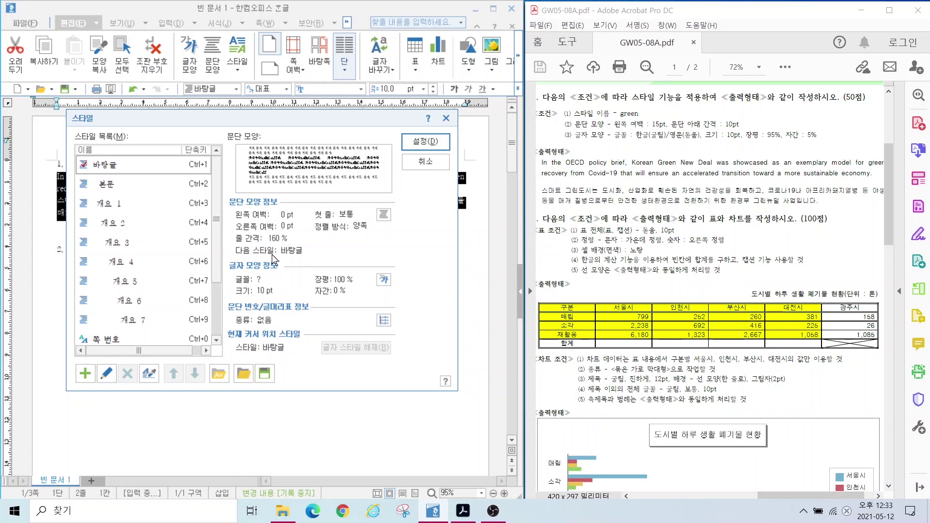
left_click(85, 375)
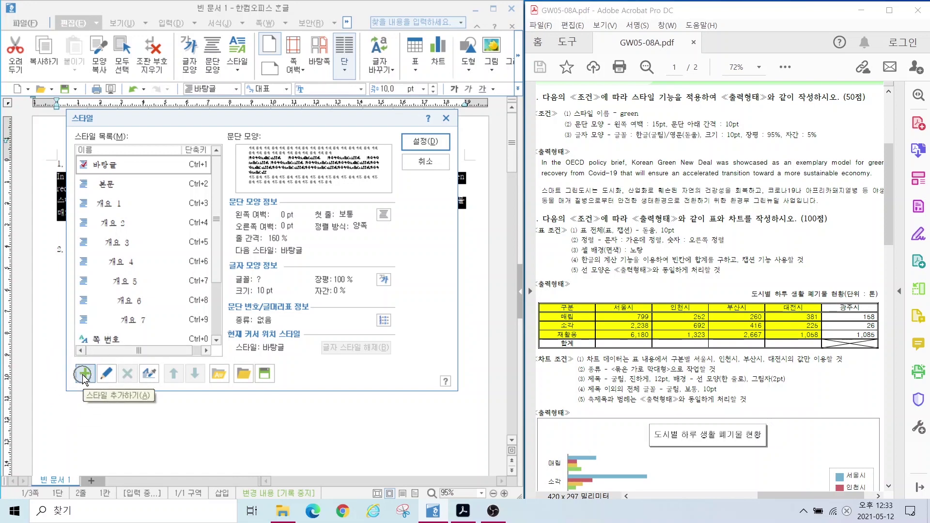
left_click(83, 374)
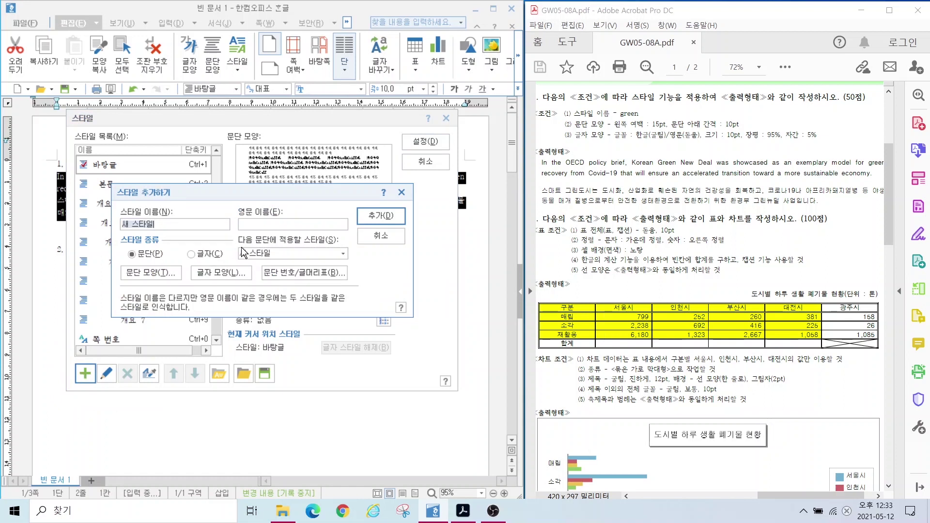
type("green")
key("alt")
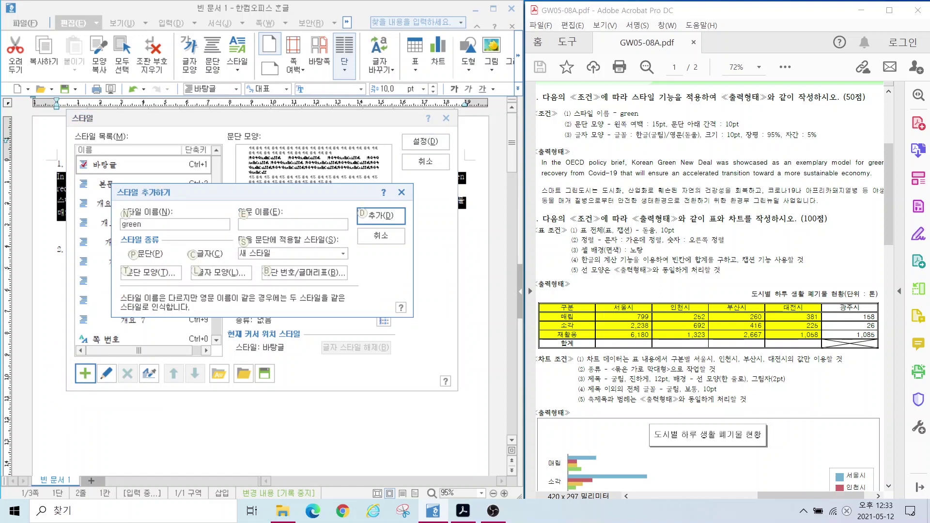
left_click_drag(553, 115, 625, 139)
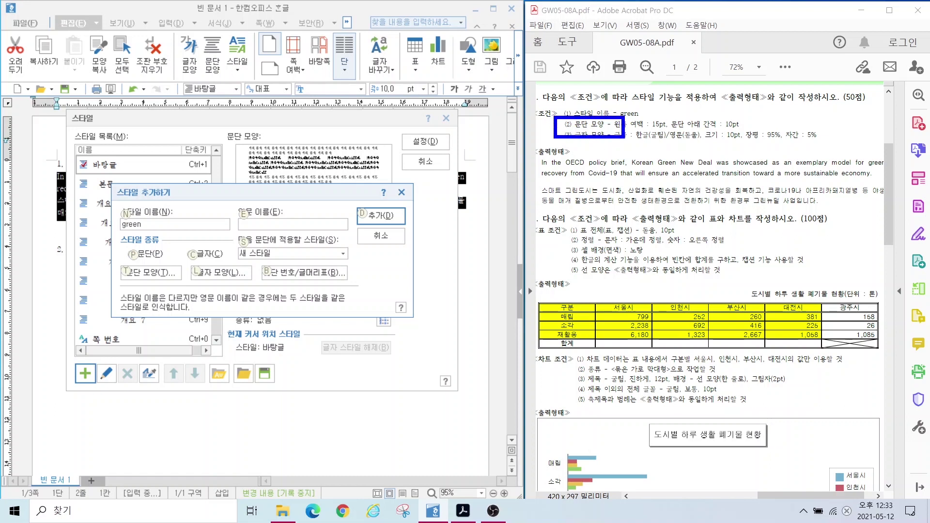
mouse_move(115, 262)
left_mouse_down()
mouse_move(191, 283)
mouse_move(261, 285)
left_mouse_up()
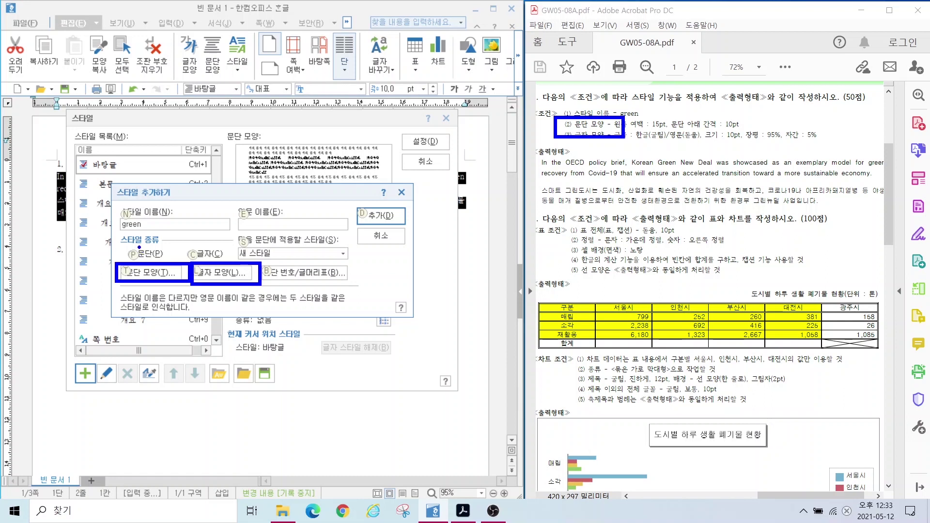
left_click_drag(140, 247, 119, 222)
left_click_drag(208, 252, 219, 218)
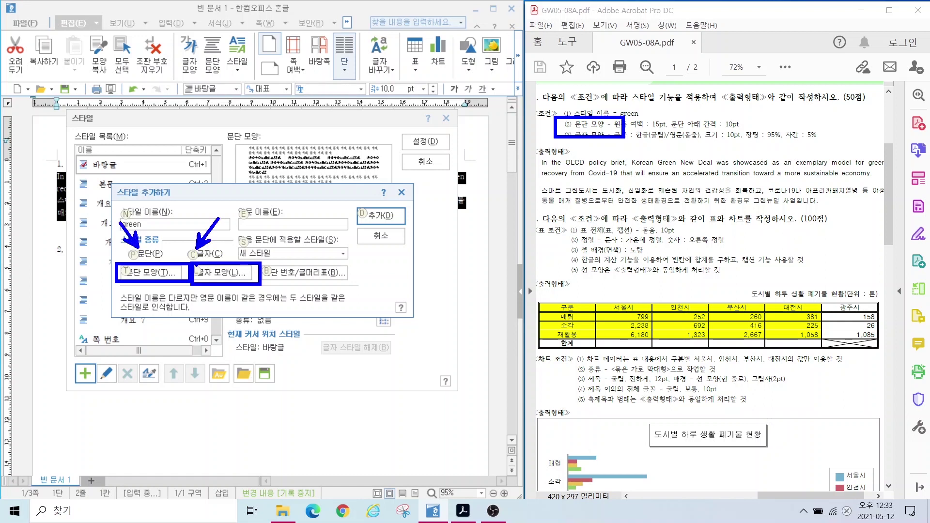
Step: Set the green style's paragraph shape to a 15 pt left margin and 10 pt space below
key("Escape")
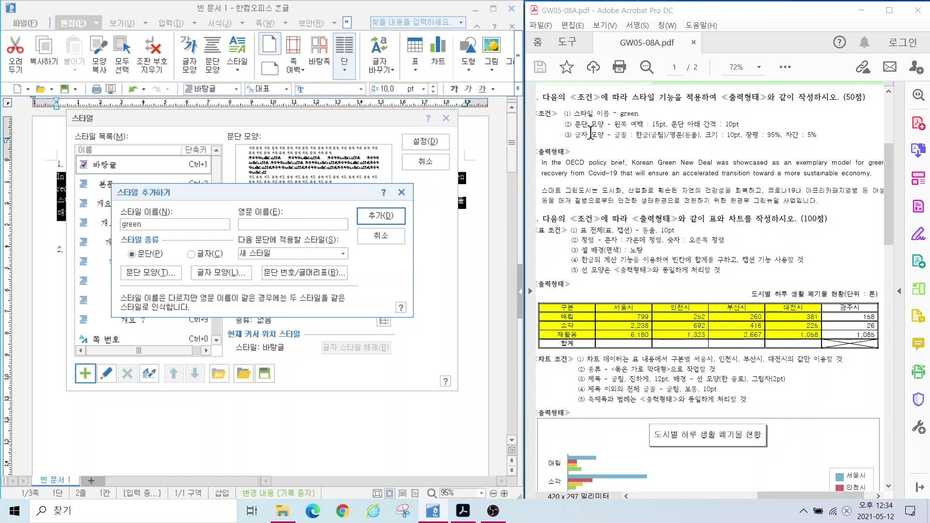
left_click(148, 272)
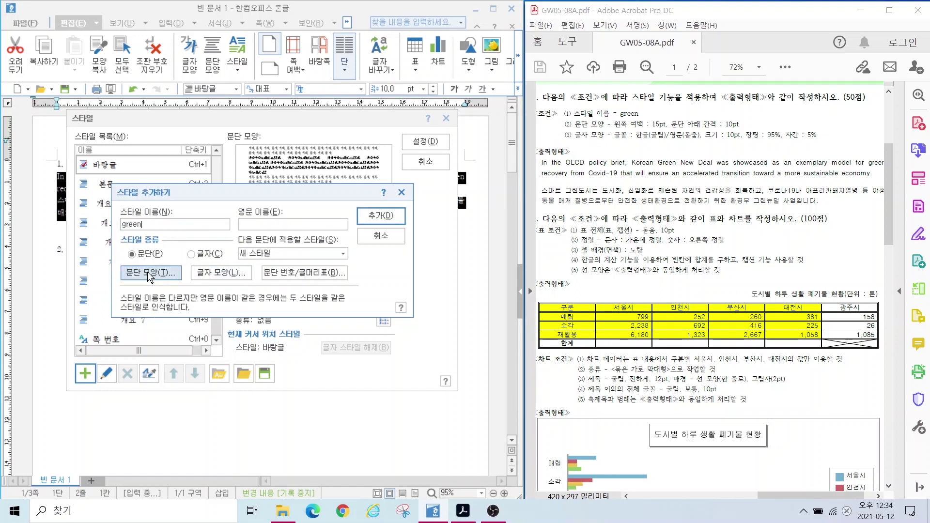
left_click(147, 272)
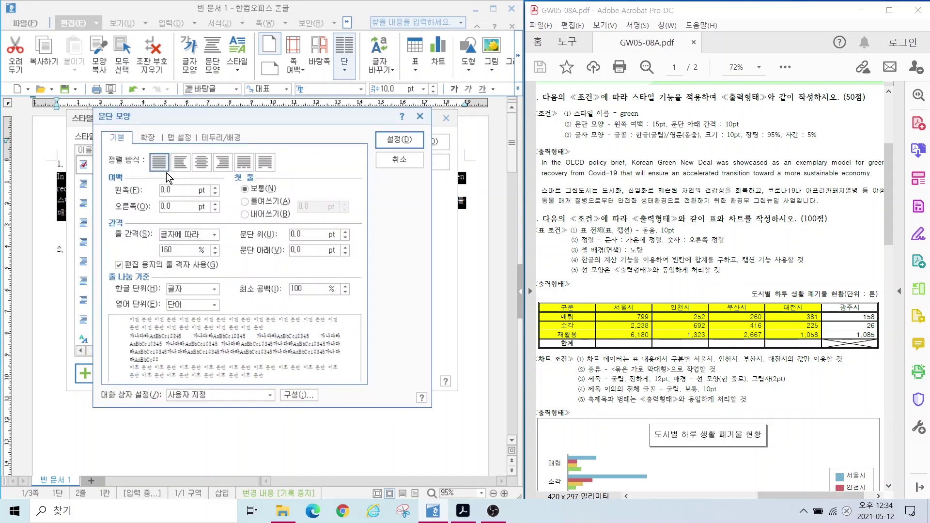
left_click_drag(174, 190, 149, 195)
type("15")
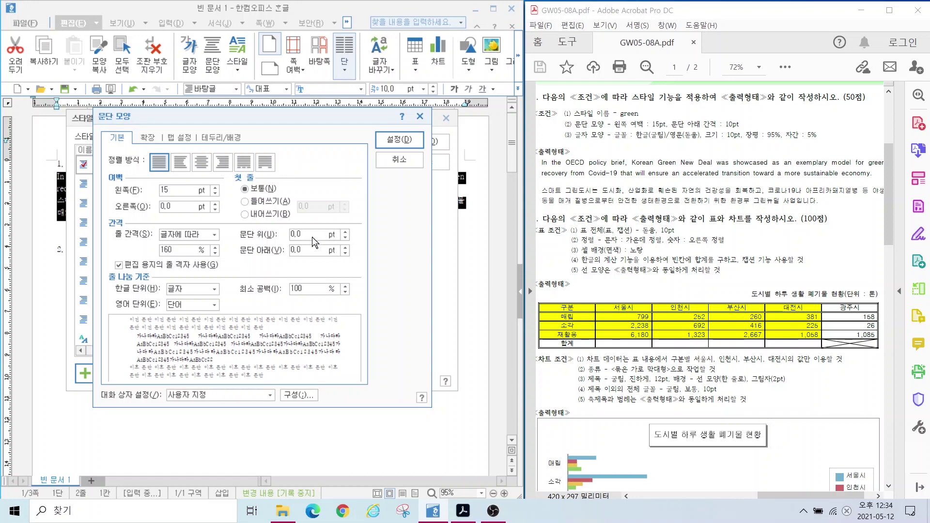
left_click(298, 250)
type("10")
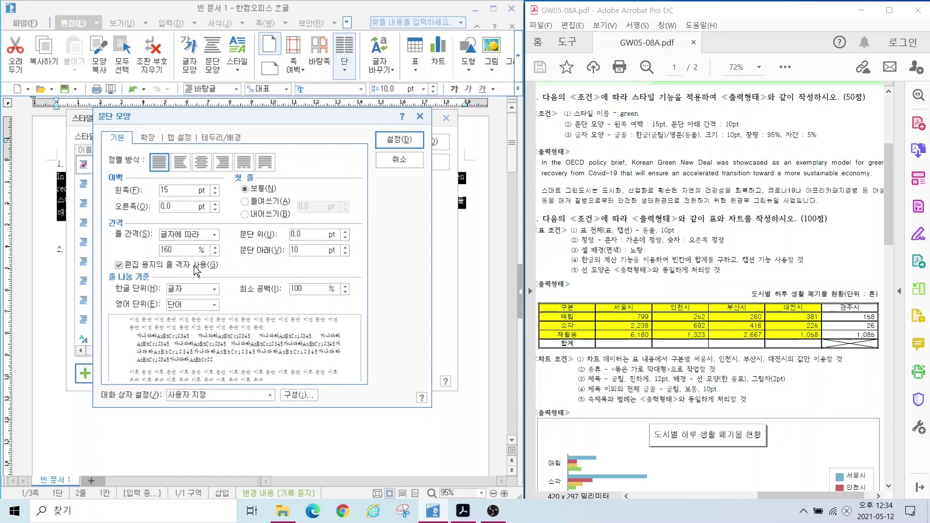
left_click(400, 138)
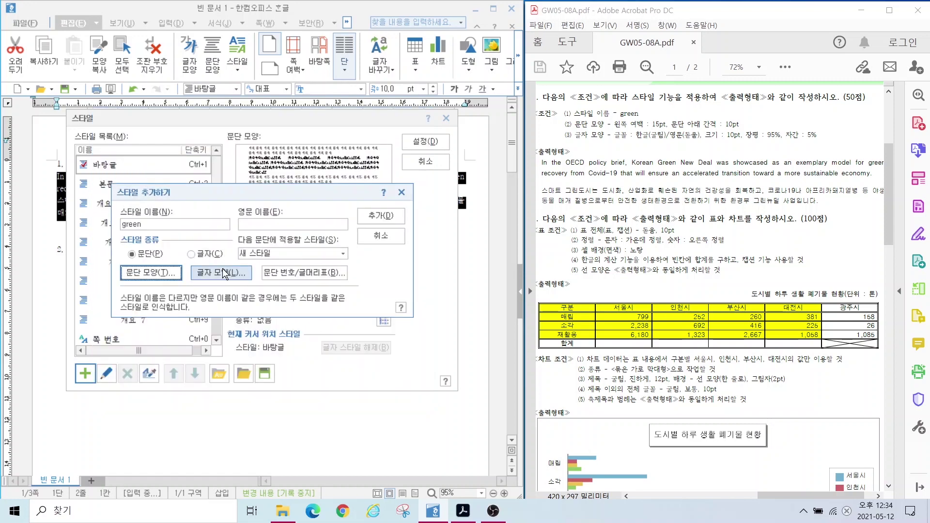
Step: Set the green style's character width to 95% and letter spacing to 5%
left_click(221, 271)
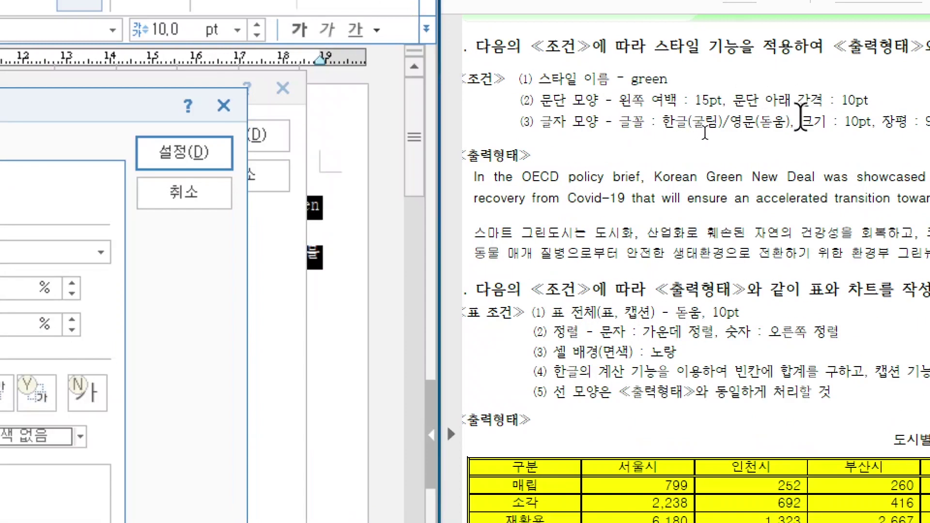
left_click_drag(656, 115, 801, 122)
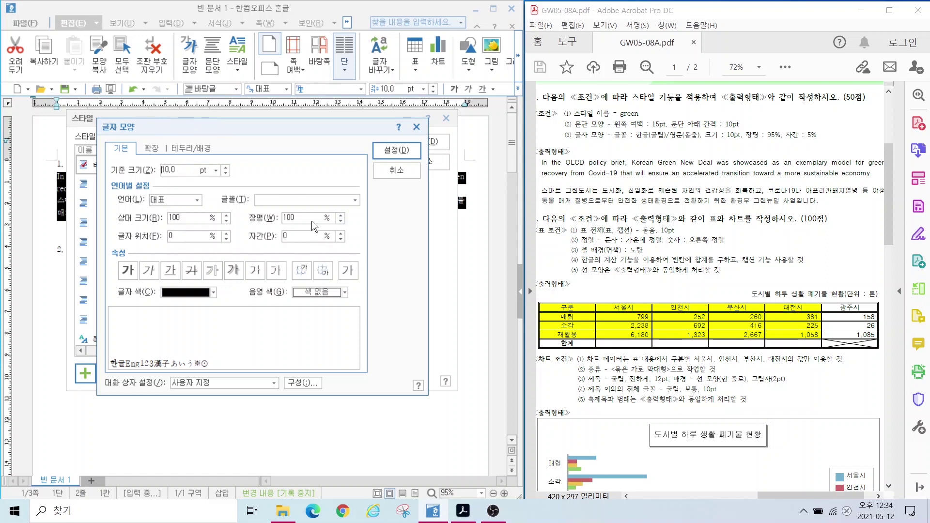
key("Home")
type("95")
key("Delete")
key("Delete")
key("Delete")
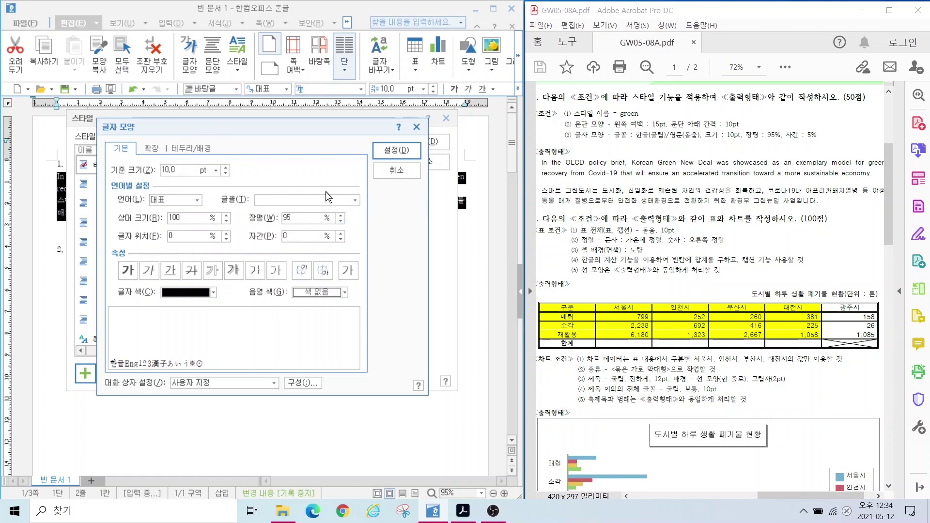
key("Tab")
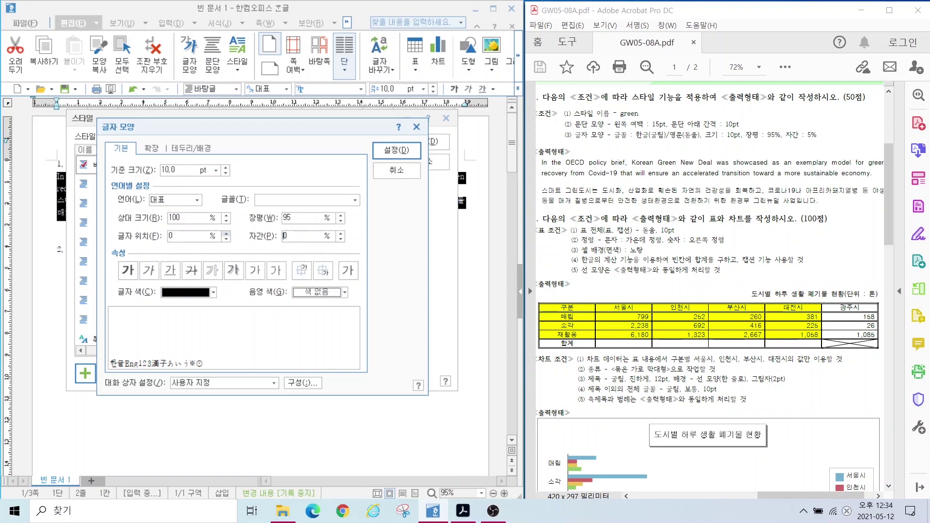
type("5")
key("Delete")
Step: Set the style's fonts to 굴림 for Korean and 돋움 for English, and confirm
left_click(167, 201)
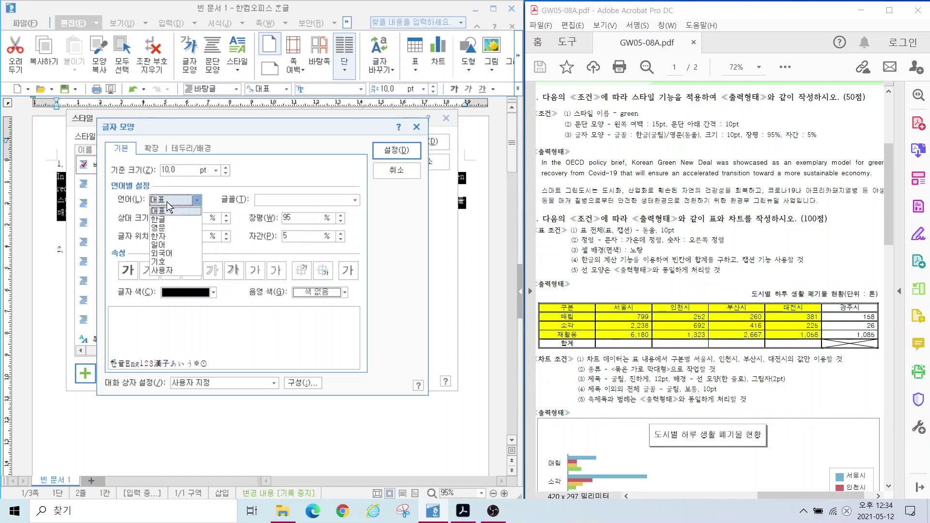
left_click(162, 220)
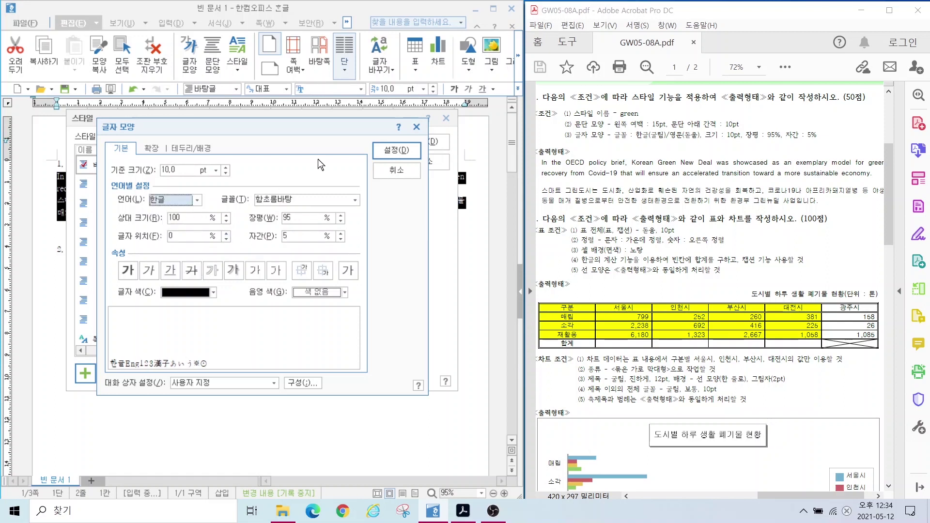
left_click(297, 206)
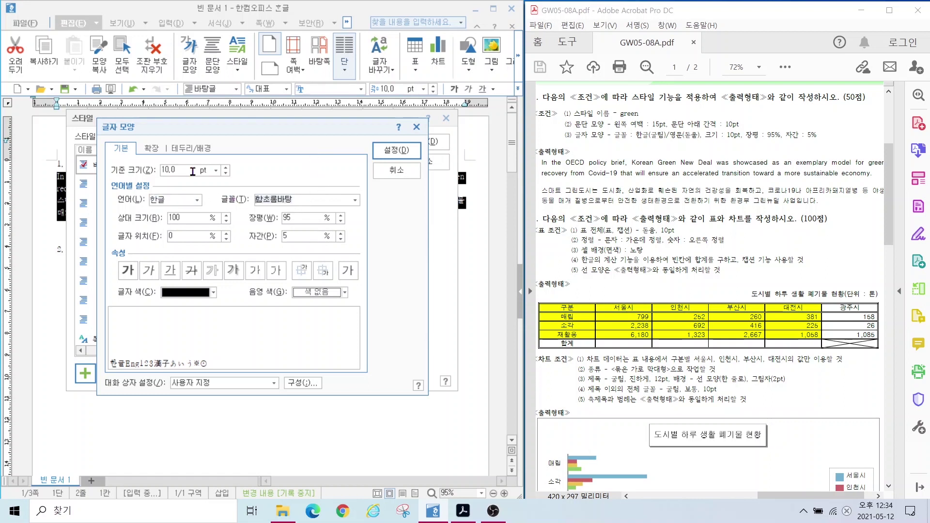
type("rnffla")
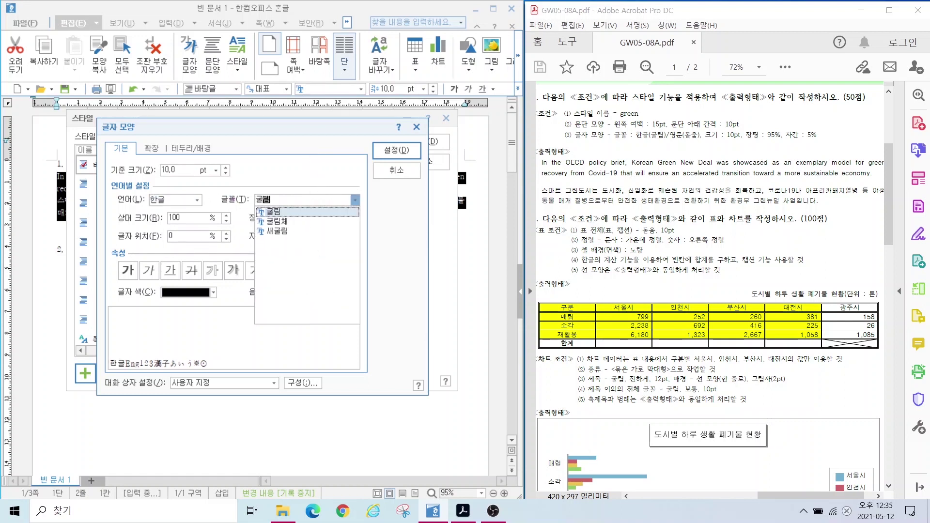
left_click(172, 202)
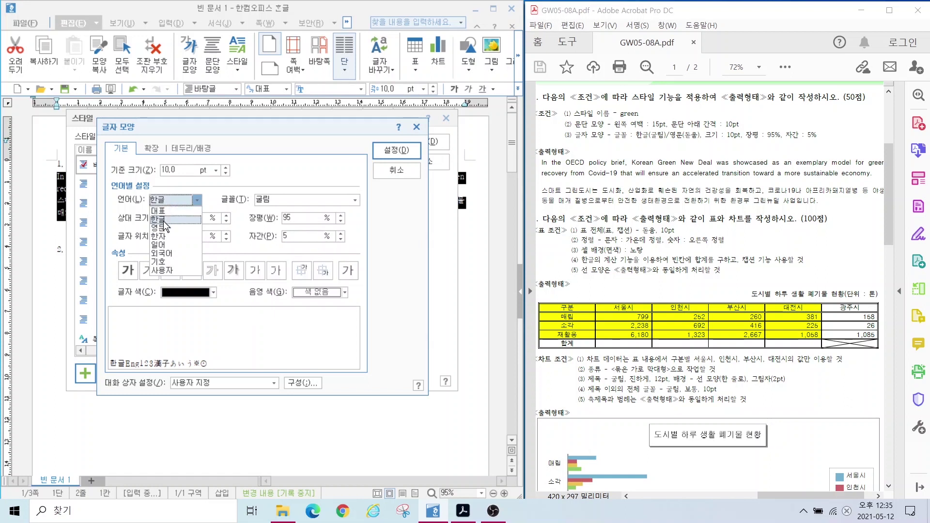
left_click(162, 220)
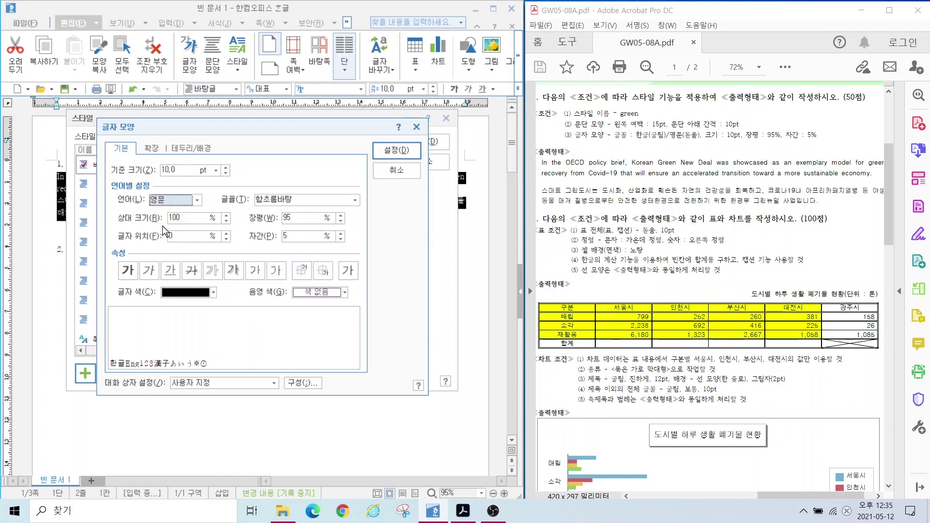
left_click(319, 202)
type("ehedna")
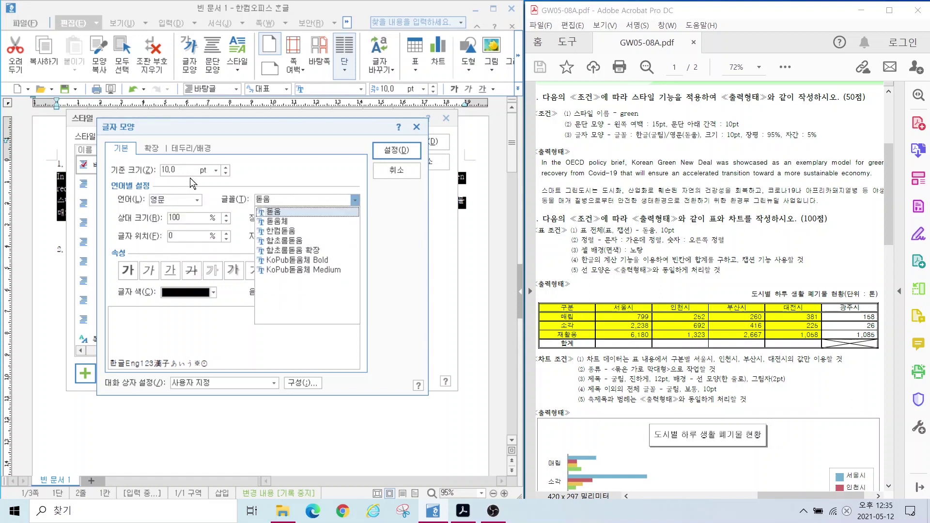
key("Return")
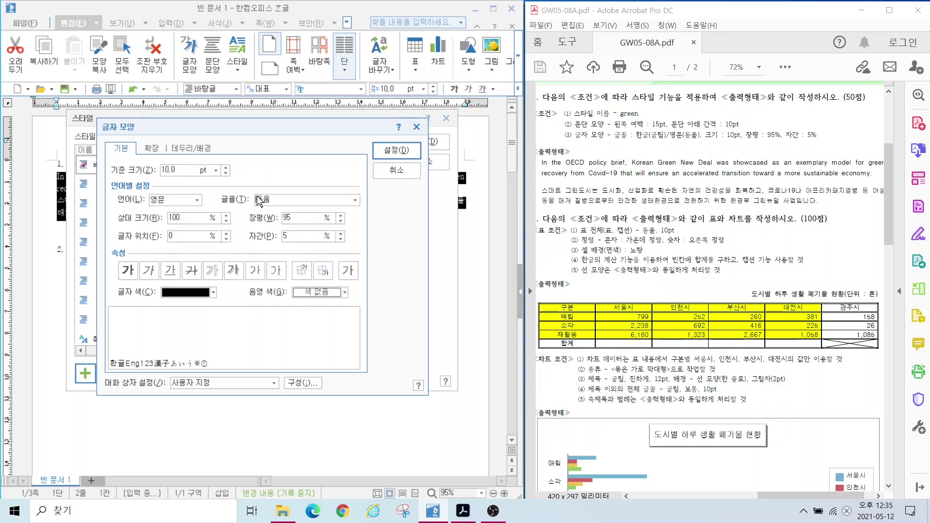
left_click(183, 203)
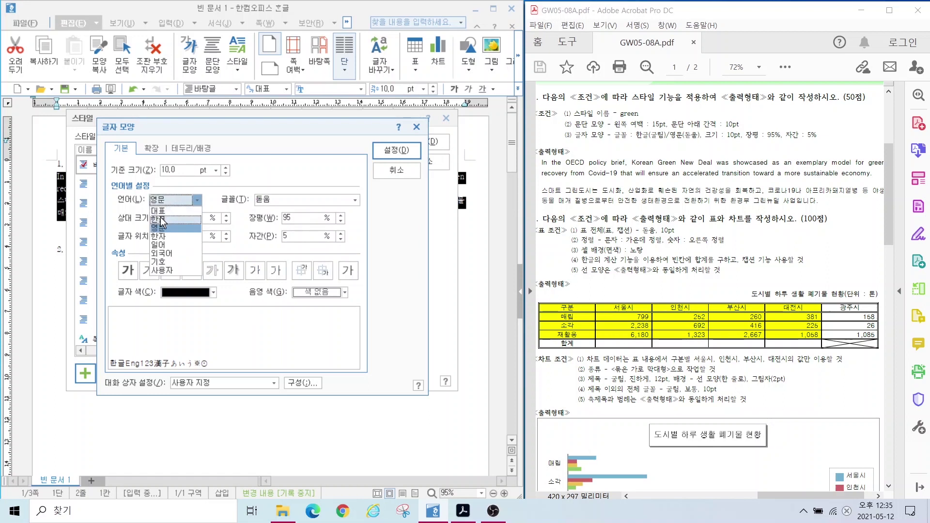
left_click(164, 218)
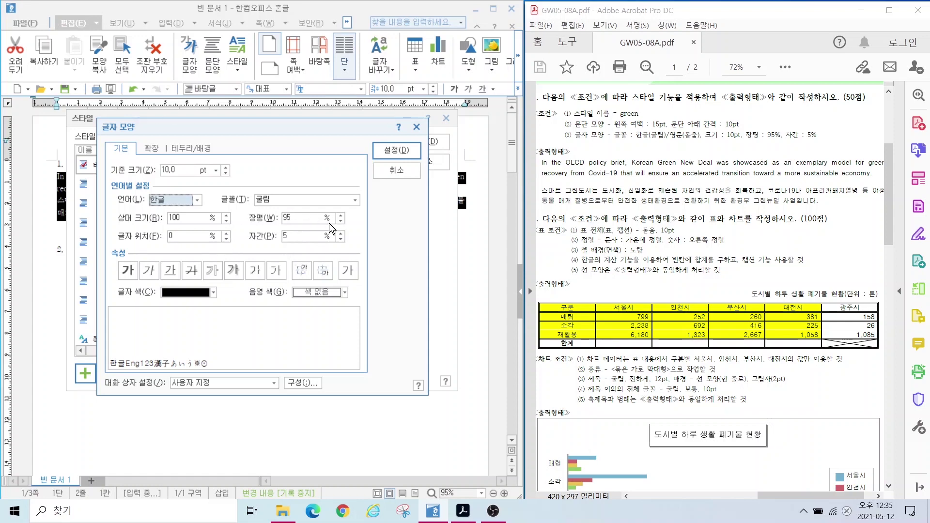
left_click(396, 150)
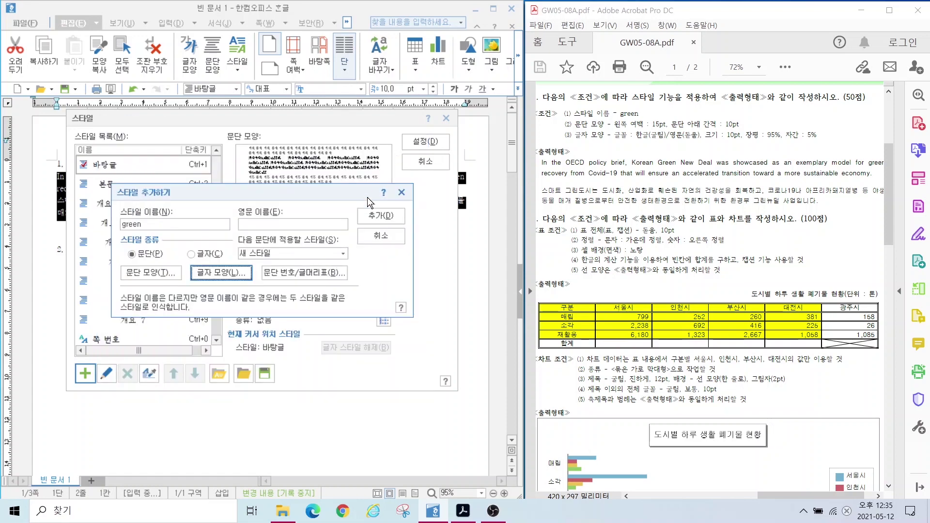
Step: Add the green style and apply it to the question 1 paragraphs
left_click(378, 219)
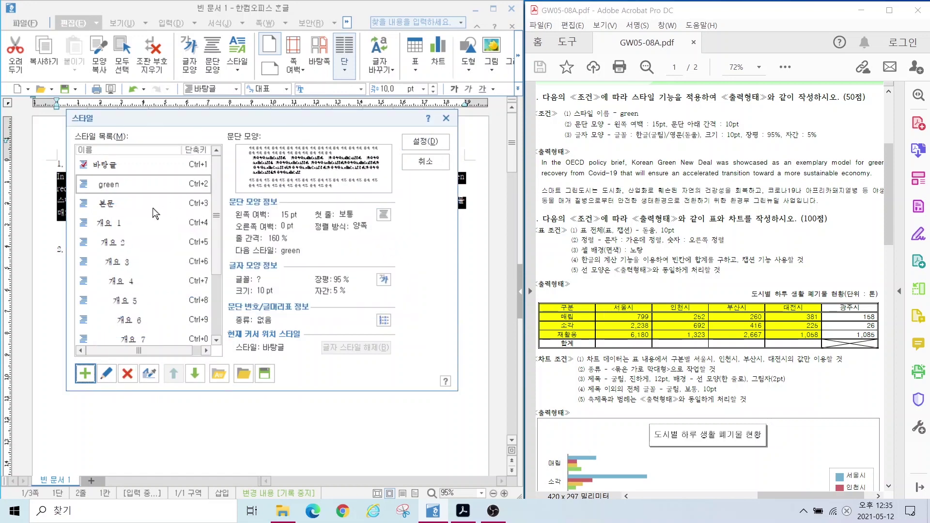
left_click(422, 141)
left_click(57, 302)
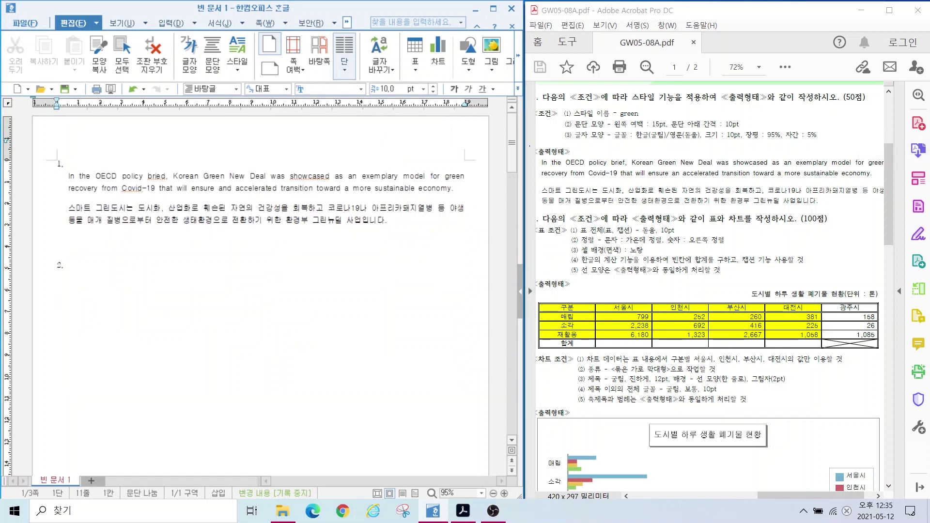
Step: Review question 2's table and chart conditions, then place the cursor under item 2
mouse_move(881, 177)
left_mouse_down()
mouse_move(888, 145)
mouse_move(890, 182)
mouse_move(869, 180)
mouse_move(904, 216)
left_mouse_up()
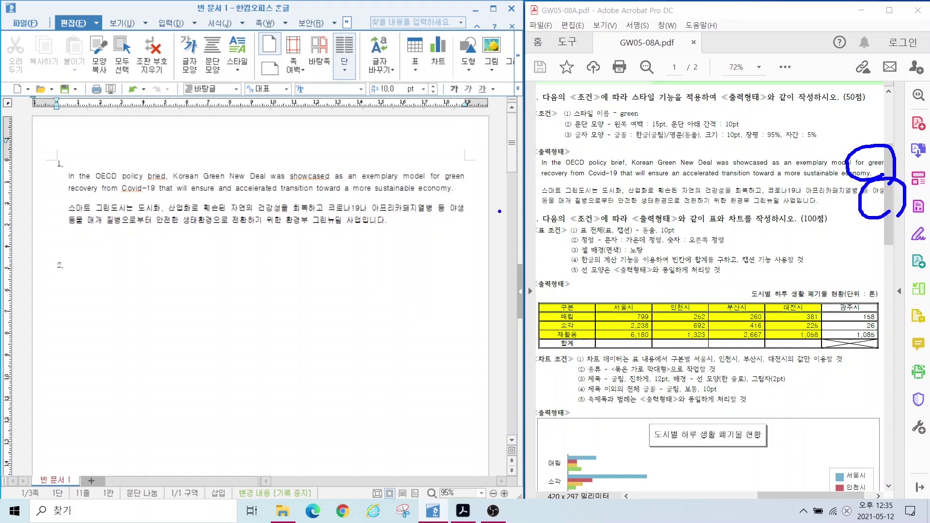
left_click_drag(464, 191, 463, 166)
mouse_move(476, 233)
left_mouse_down()
mouse_move(477, 201)
mouse_move(478, 232)
left_mouse_up()
left_click(89, 292)
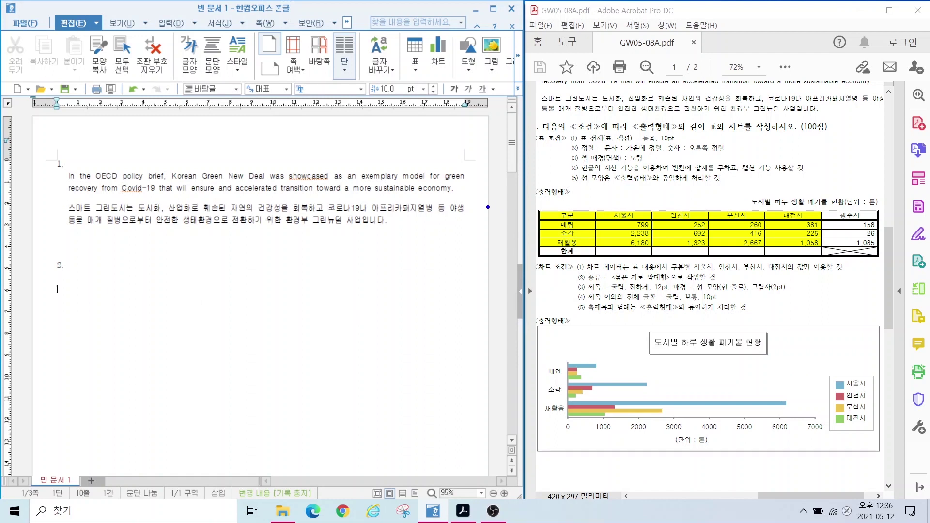
left_click_drag(551, 116, 664, 177)
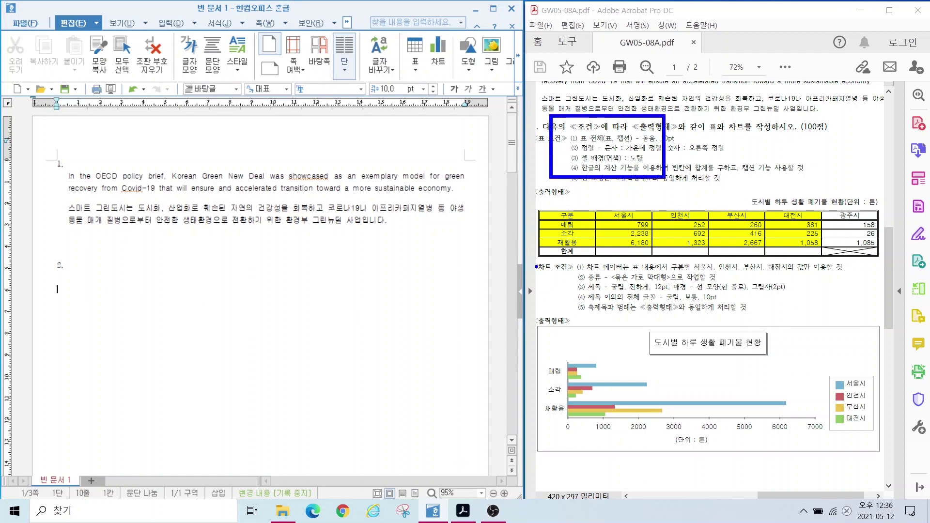
left_click_drag(539, 250, 722, 322)
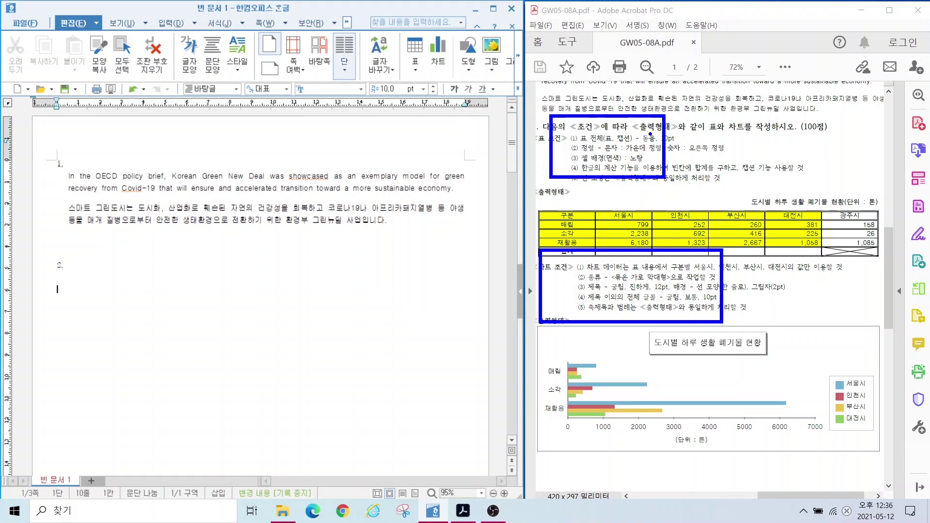
left_click_drag(777, 83, 654, 134)
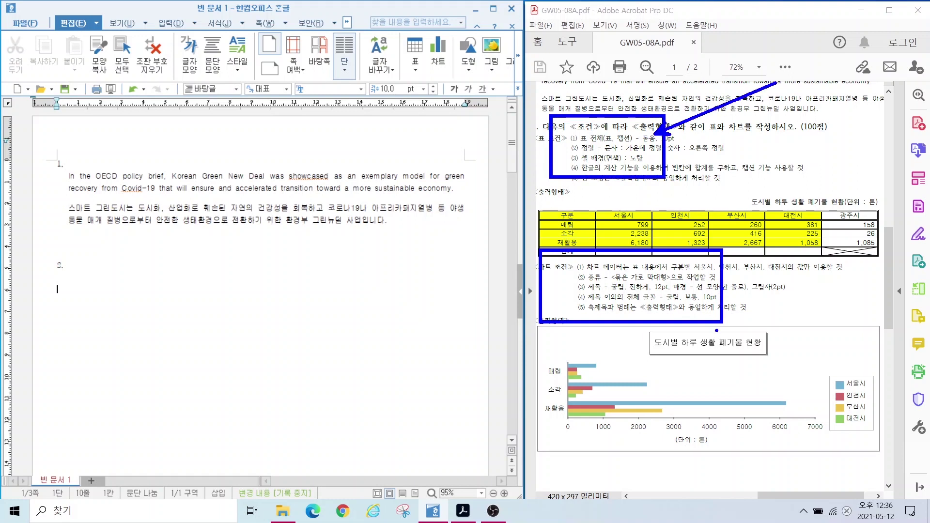
left_click_drag(800, 236, 701, 290)
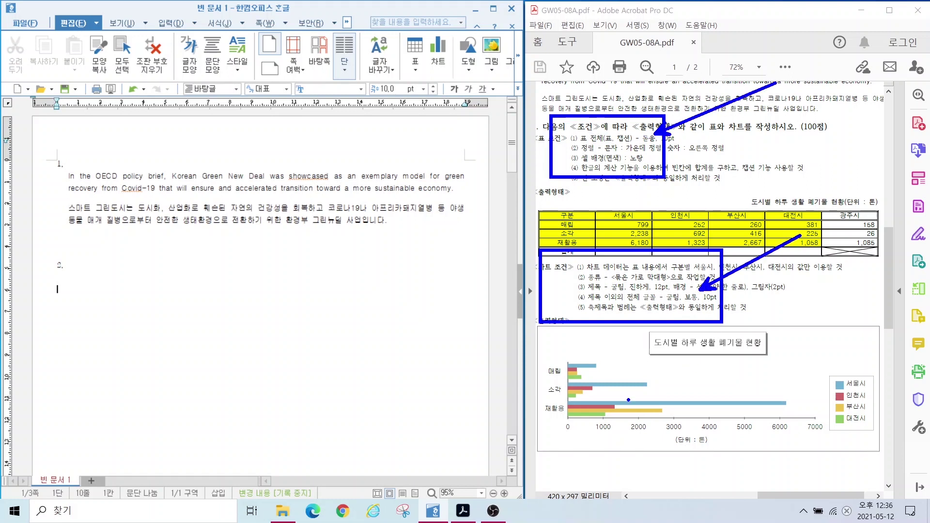
key("Escape")
left_click(65, 283)
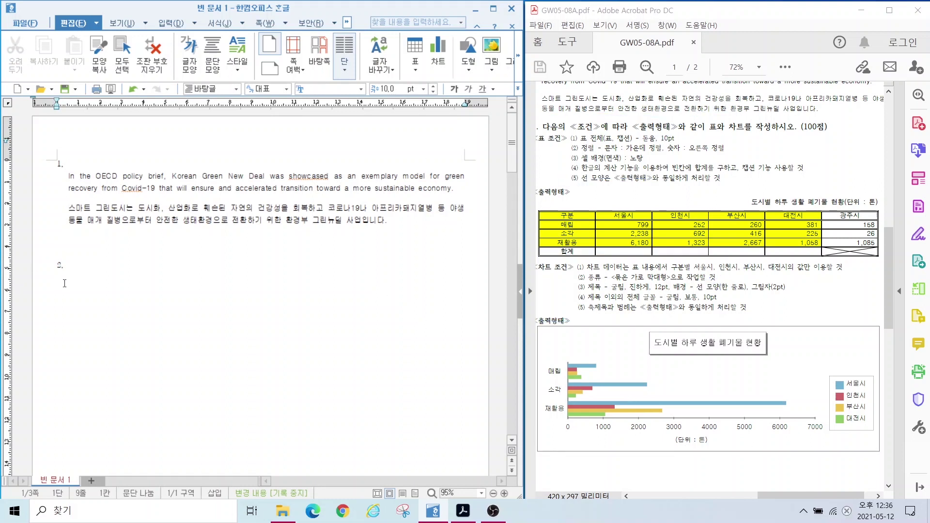
left_click(65, 283)
Step: Insert a 5-row, 6-column table under item 2 through the Table dialog
left_click(167, 22)
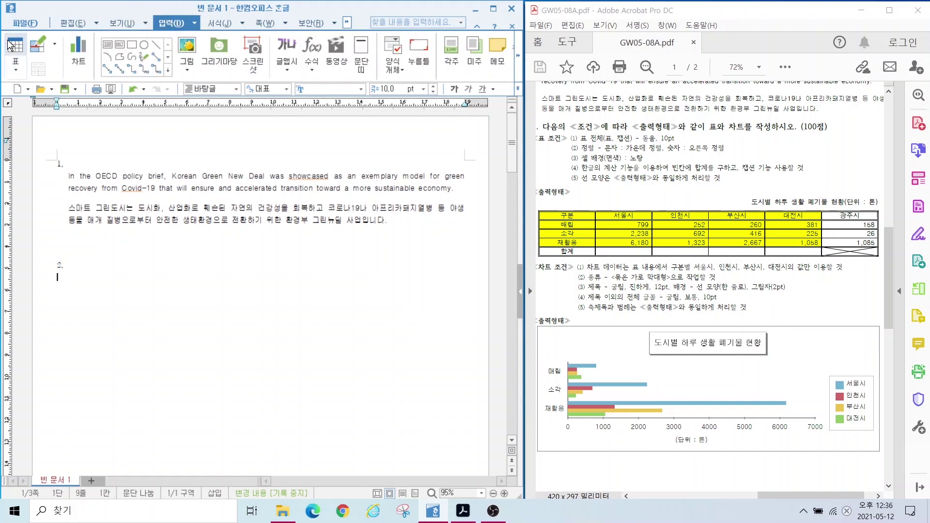
left_click(16, 68)
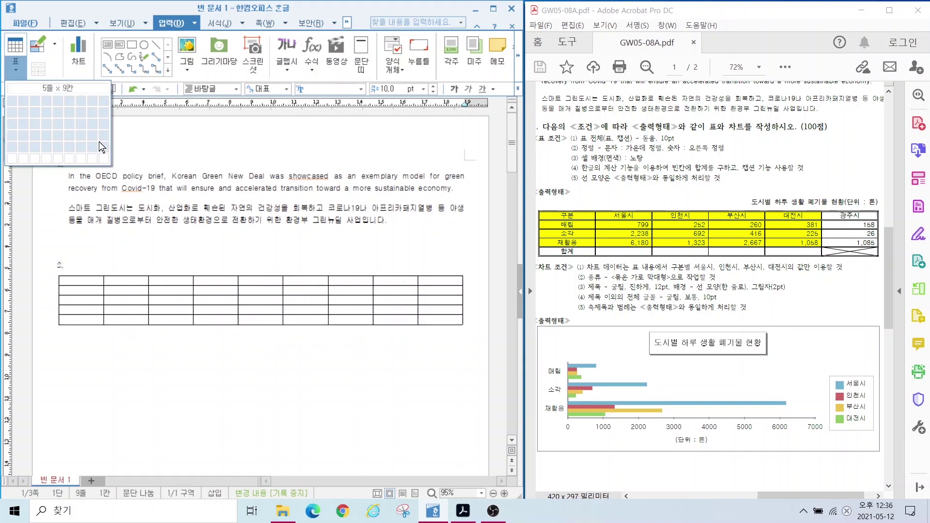
left_click(15, 68)
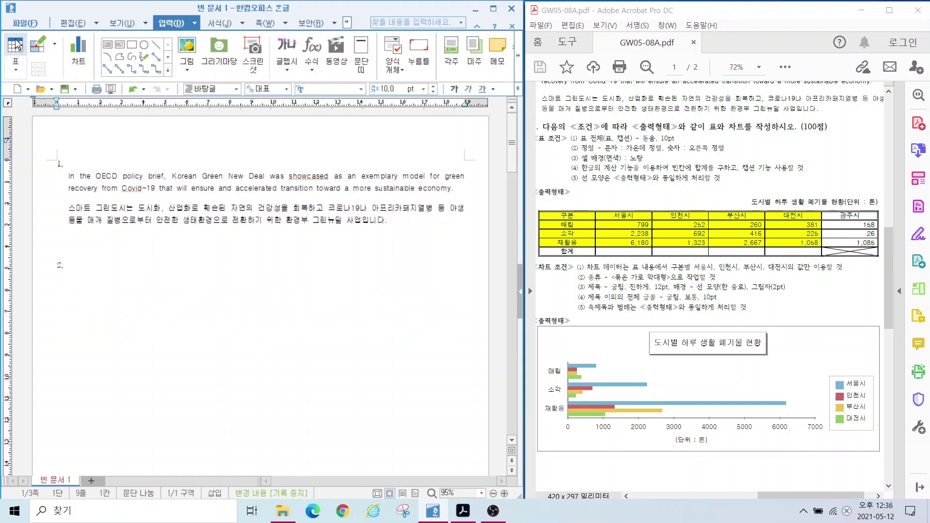
left_click(17, 44)
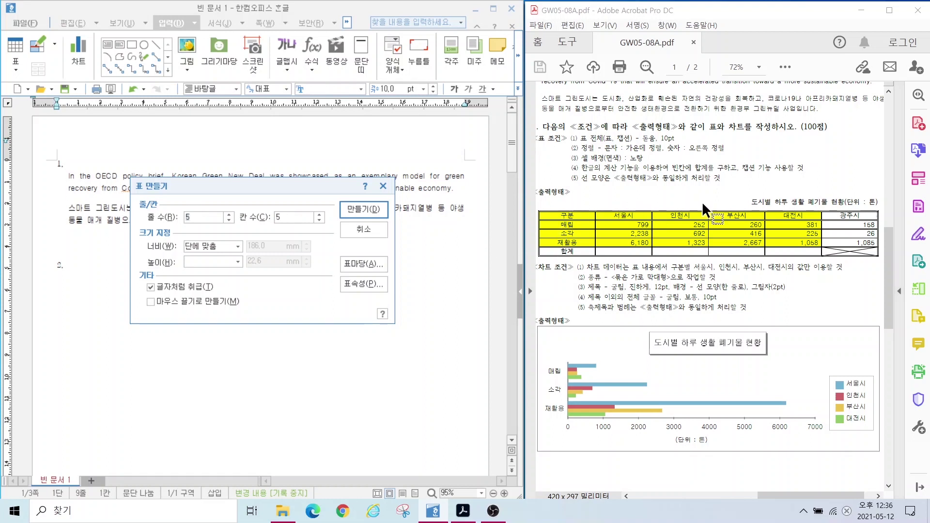
left_click(319, 214)
left_click(359, 207)
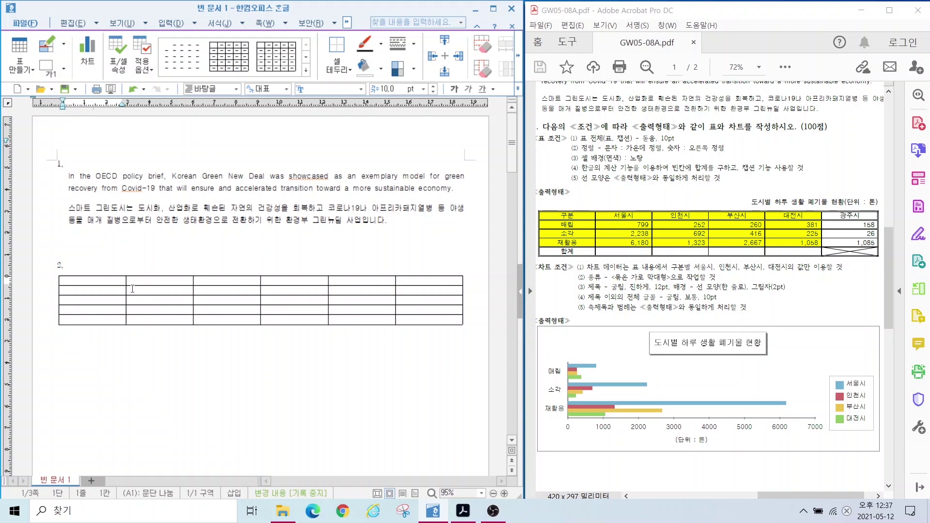
Step: Enter row labels 구분, 매립, 소각, 재활용, 계 and city headings 서울, 인천시, 부산시, 대전시, 광주시
type("구분")
key("Down")
type("매립")
key("Down")
type("소각")
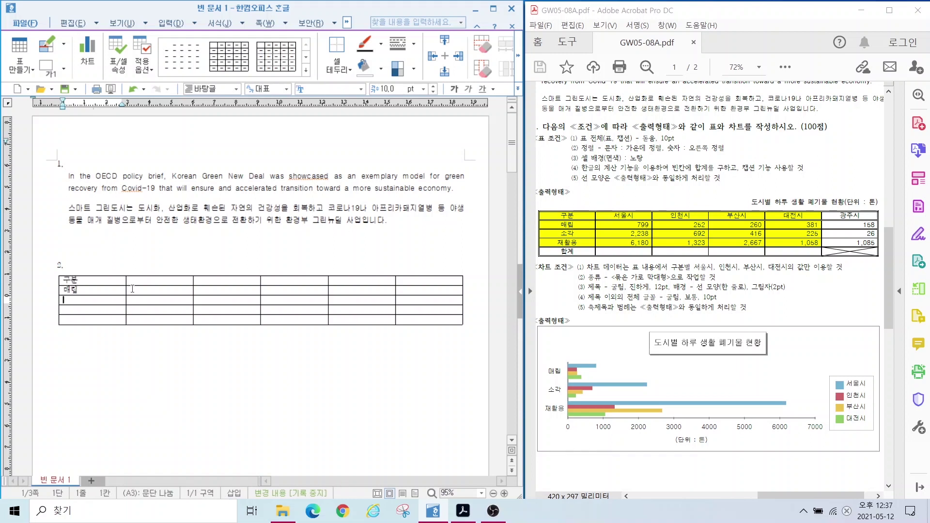
key("Down")
type("재활용")
key("Down")
type("계")
left_click(153, 284)
type("서울\t인천시\t부산시\t대전시\t광주시")
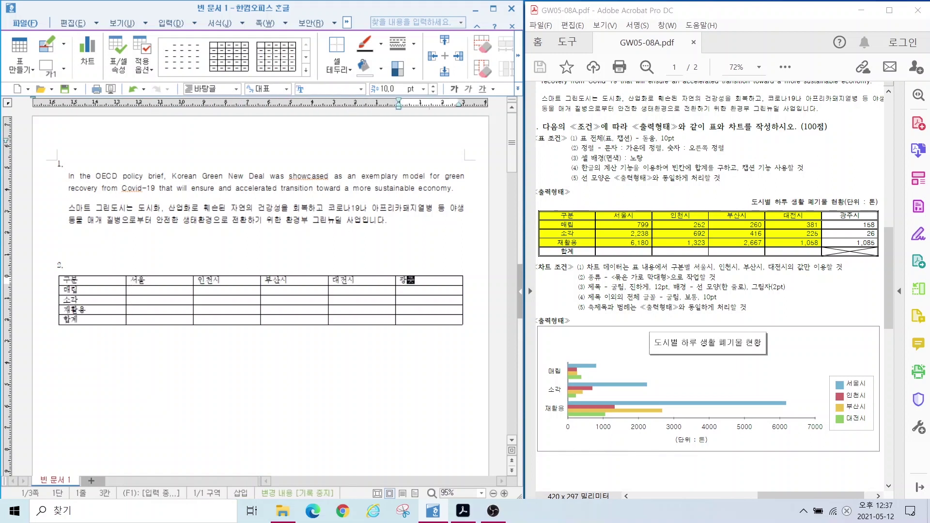
Step: Fill in the waste figures (799, 2238, 6180 … 1085) and select the table's cells
left_click(153, 289)
type("799 2238 6180 252 692 1323")
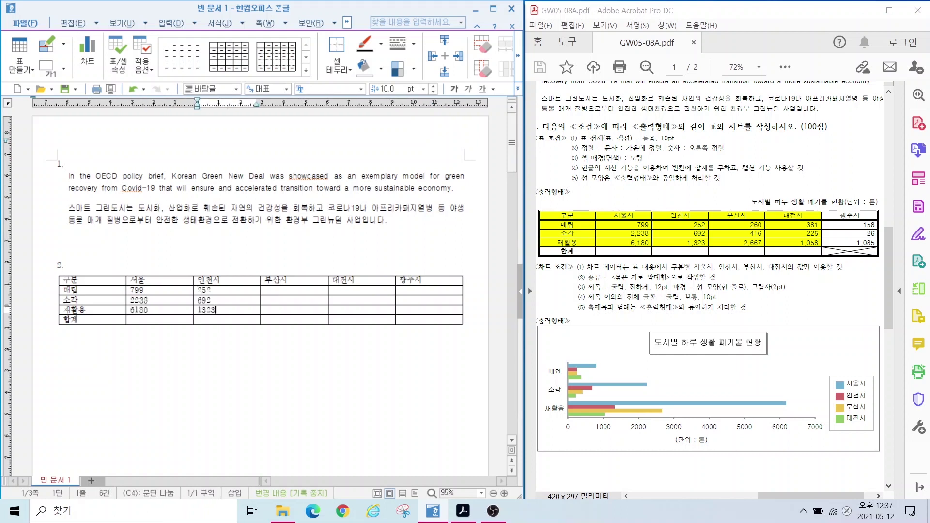
type(" 260 416 2667 381 225 1058 158 26 1085")
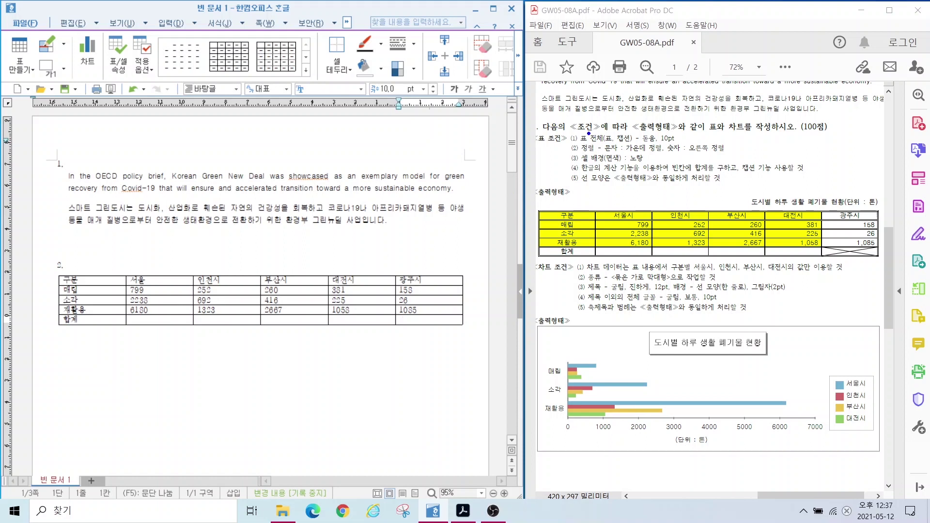
left_click_drag(572, 132, 707, 145)
left_click_drag(86, 277, 429, 319)
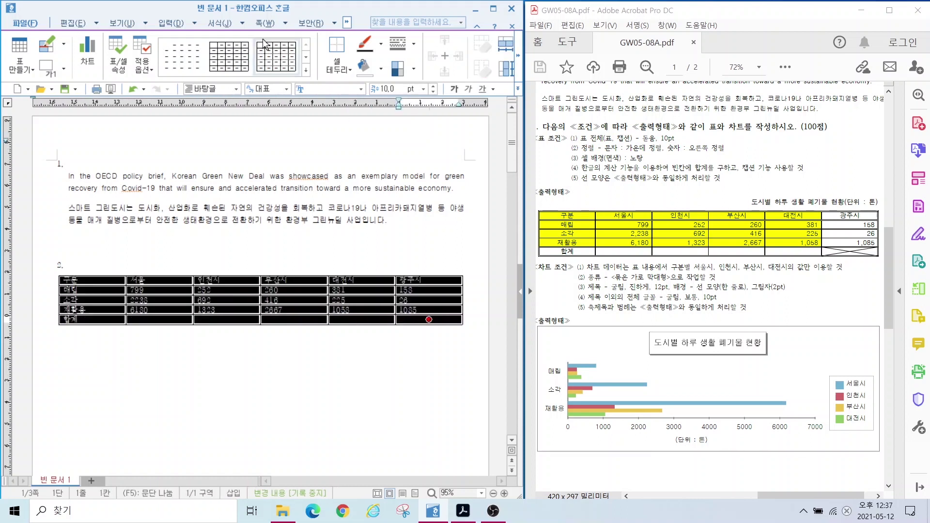
Step: Set the selected table text to 돋움 and centre all cell contents
left_click(318, 89)
type("돋움")
key("Return")
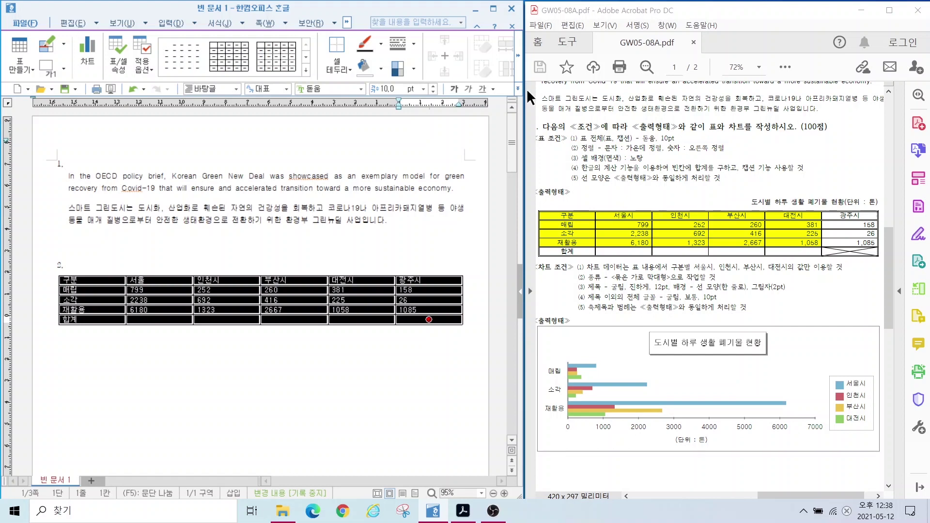
key("ctrl+shift+c")
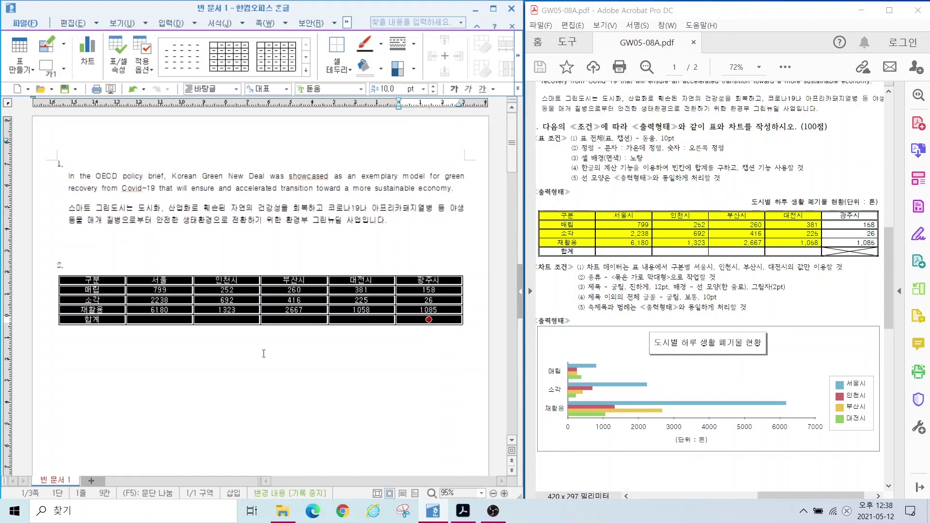
Step: Right-align the table's numeric cells
left_click(170, 339)
left_click_drag(157, 290, 429, 327)
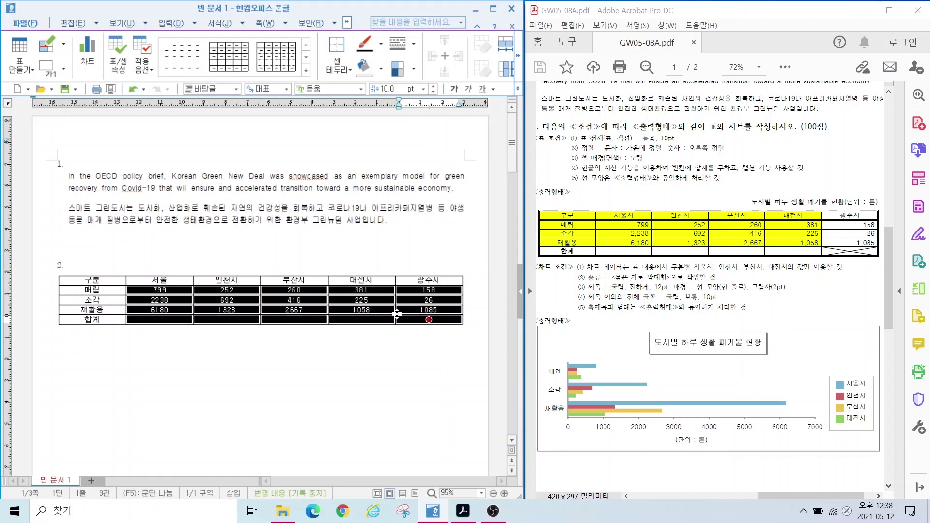
left_click(518, 87)
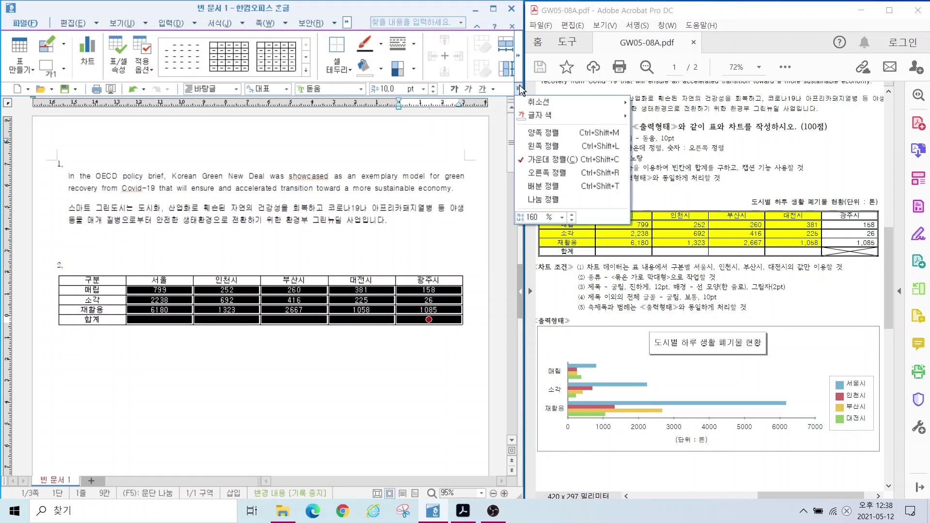
left_click(536, 171)
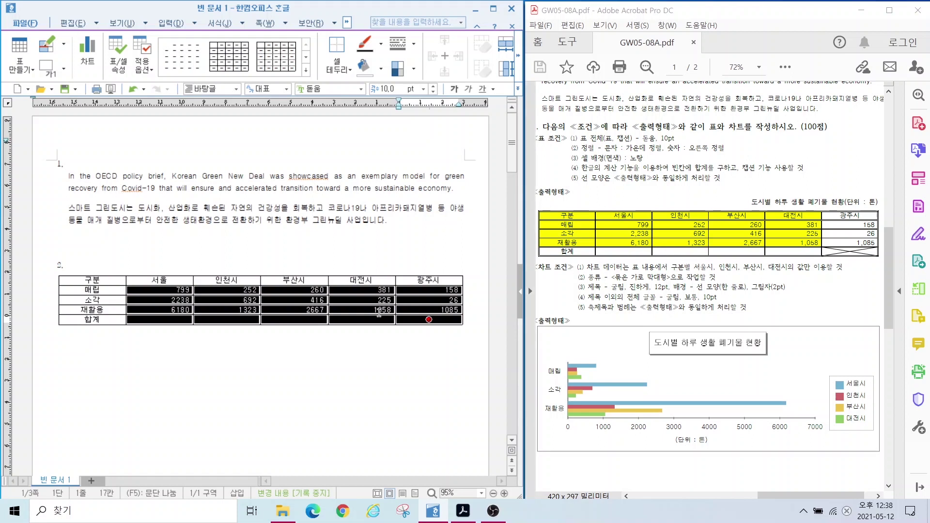
Step: Add 1,000 thousands separators (자릿점 넣기) to the selected number cells
right_click(413, 309)
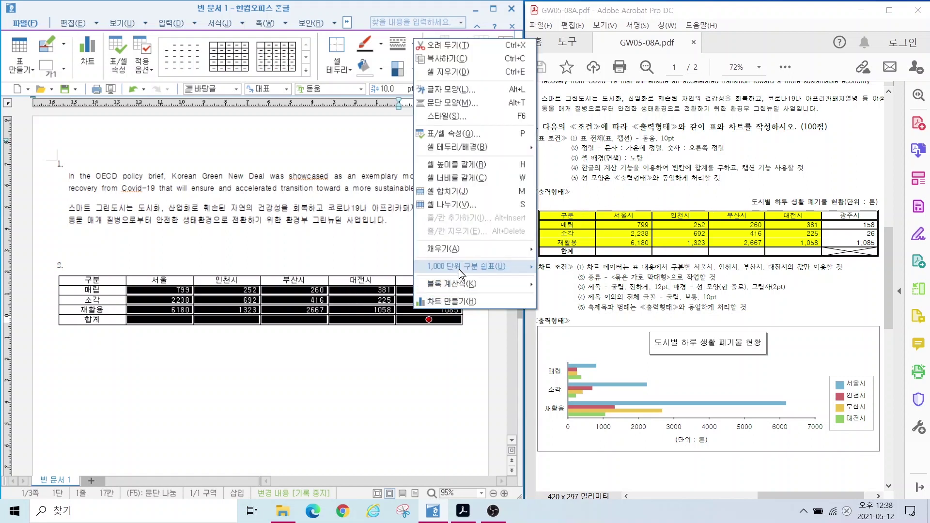
mouse_move(457, 269)
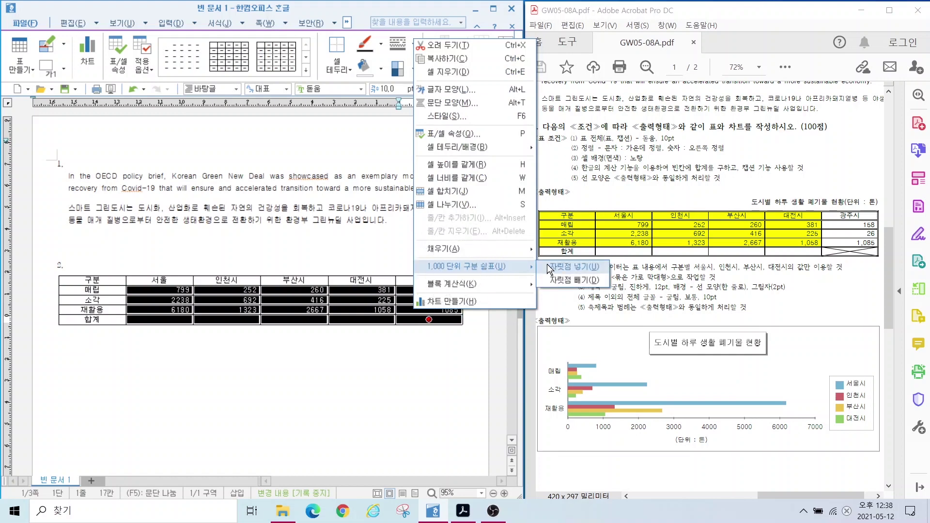
left_click(577, 268)
left_click(257, 433)
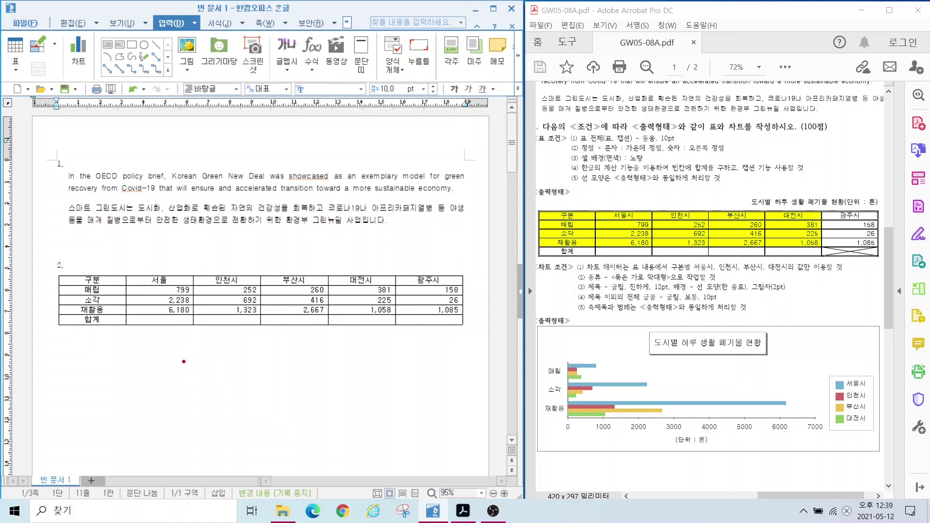
Step: Select the table cells from the 구분 header through the 1,058 cell
mouse_move(163, 351)
left_mouse_down()
mouse_move(150, 339)
mouse_move(120, 372)
mouse_move(153, 381)
left_mouse_up()
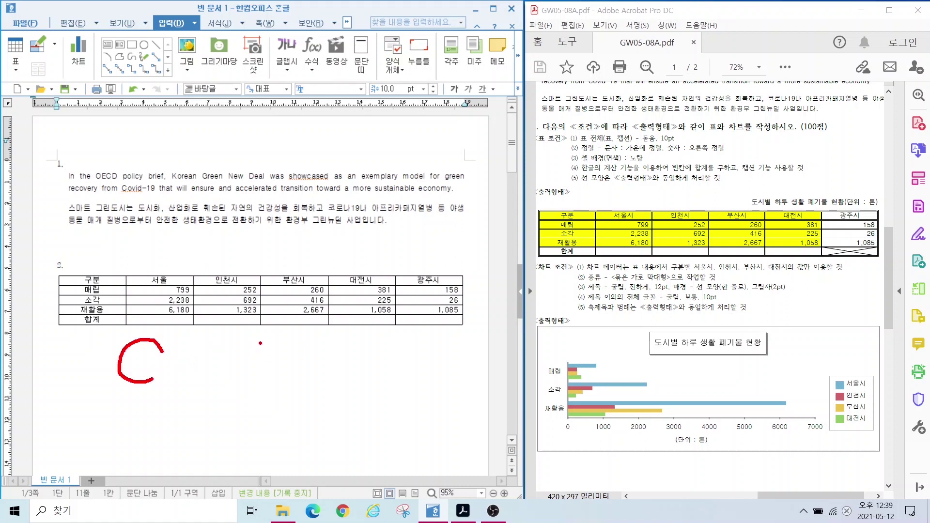
mouse_move(262, 342)
left_mouse_down()
mouse_move(262, 370)
mouse_move(304, 371)
left_mouse_up()
key("Escape")
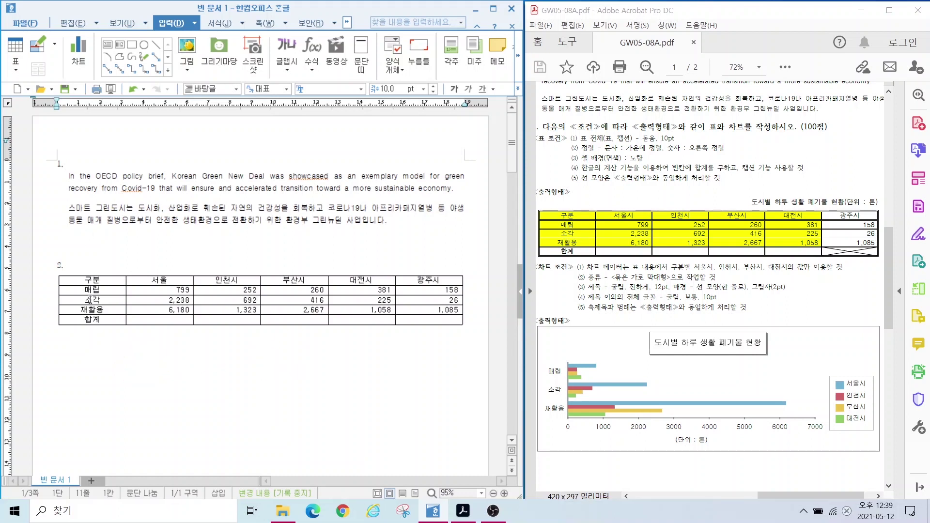
left_click(93, 280)
left_click_drag(94, 280, 362, 310)
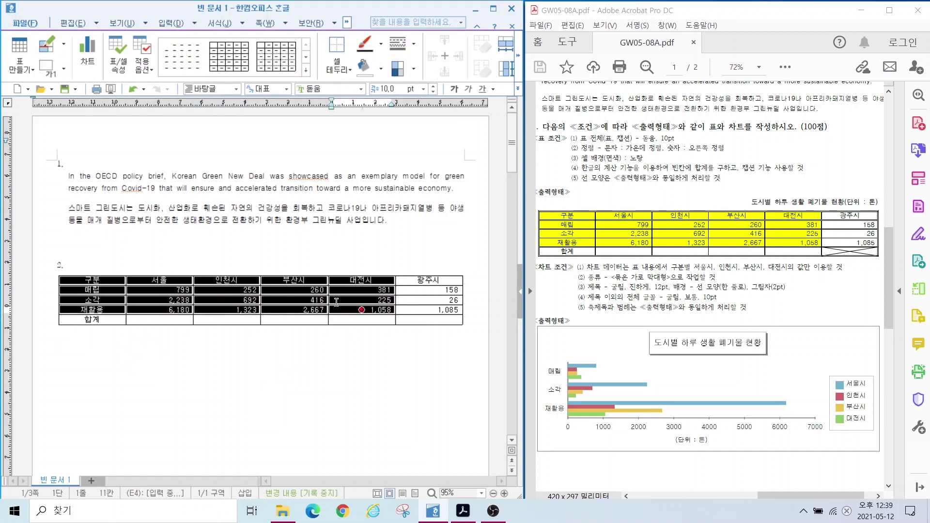
Step: Give the selected cells from 구분 through 1,058 a solid yellow background in 셀 테두리/배경
key("c")
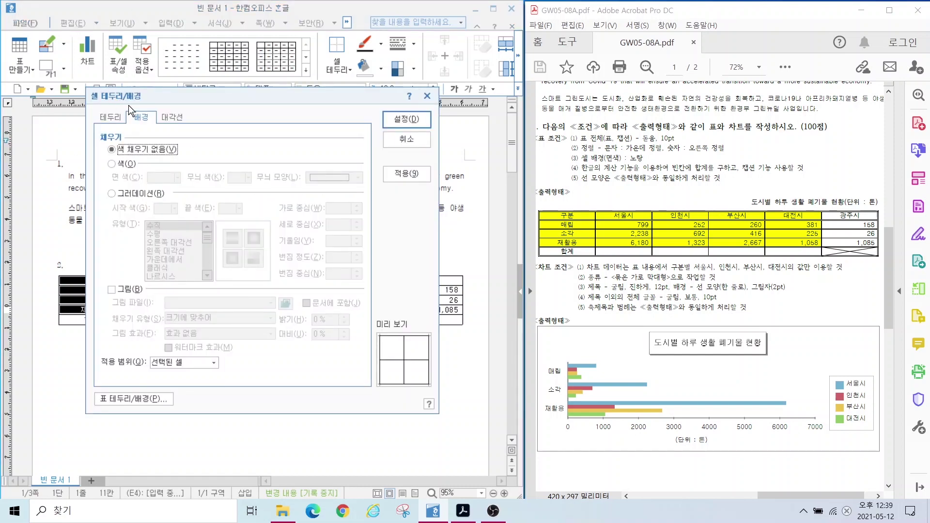
left_click(133, 154)
left_click(133, 155)
left_click(116, 166)
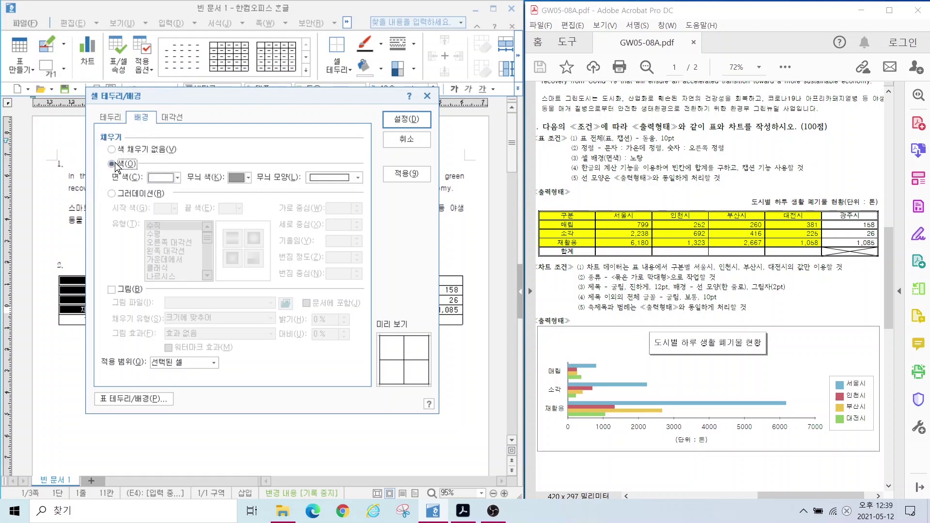
left_click(155, 177)
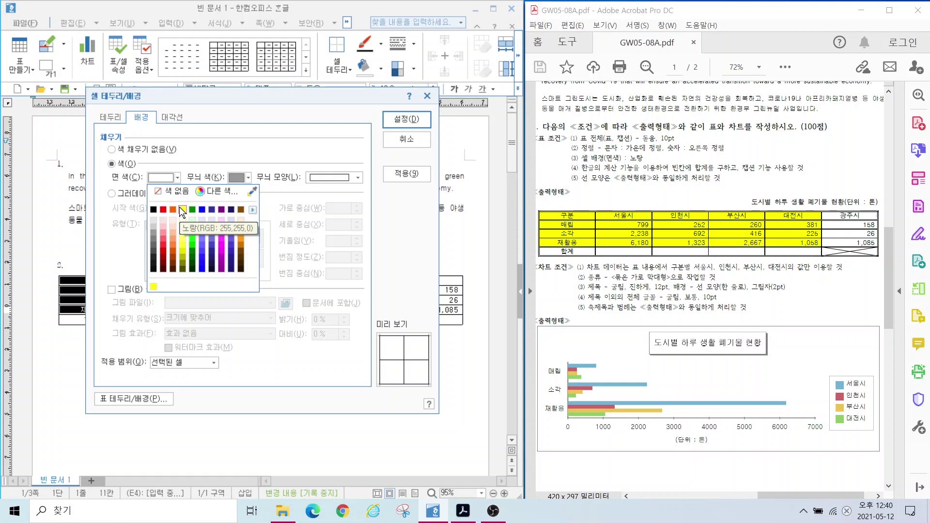
left_click(251, 210)
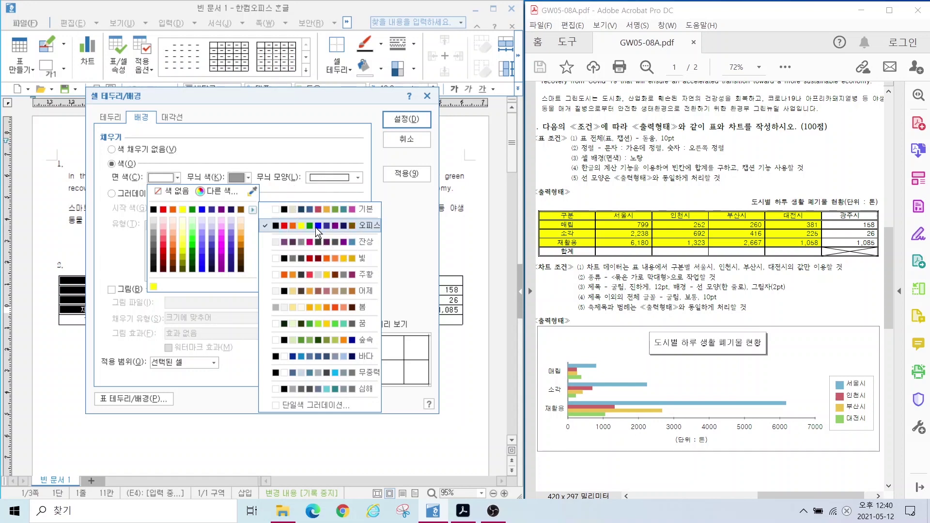
left_click(181, 210)
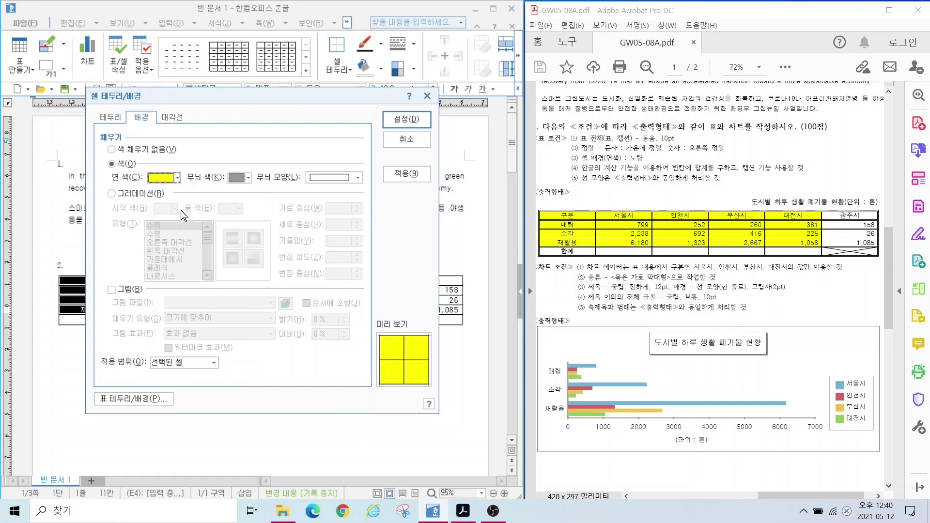
left_click(406, 118)
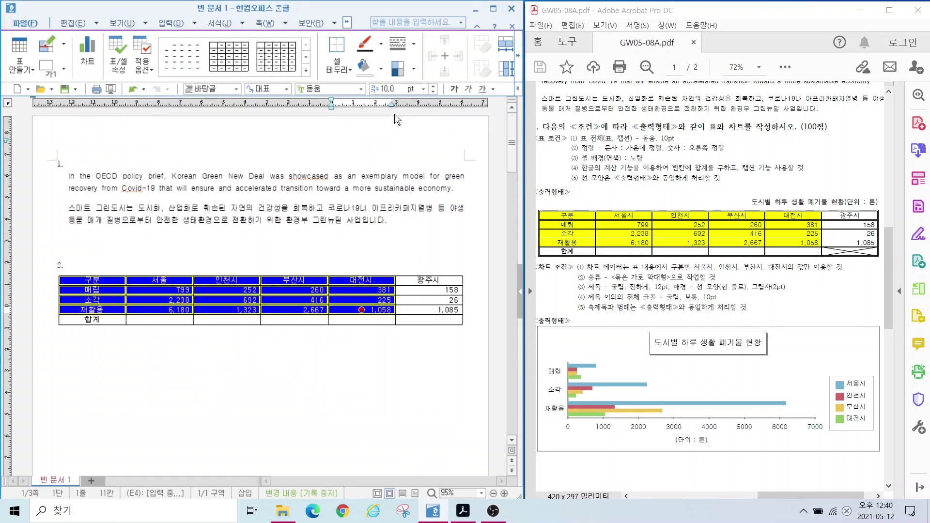
left_click(349, 142)
mouse_move(572, 158)
left_mouse_down()
mouse_move(736, 173)
mouse_move(737, 104)
left_mouse_up()
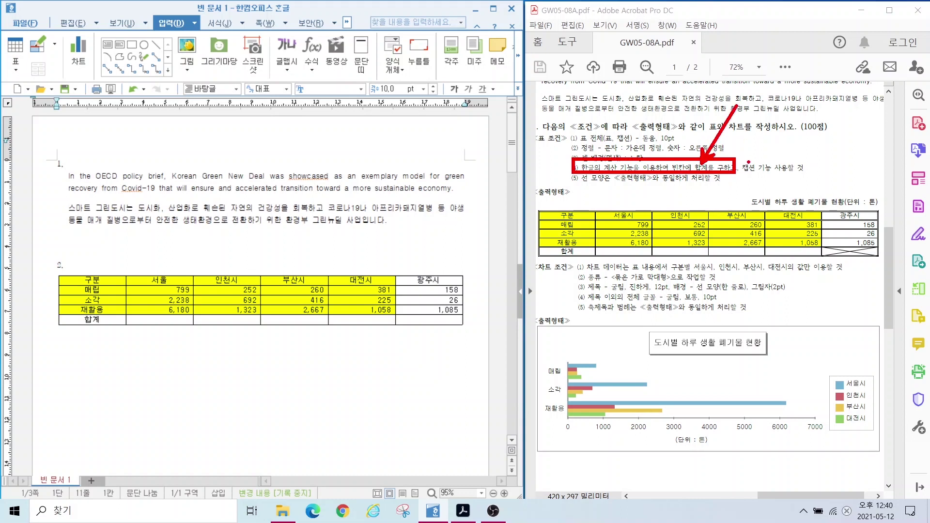
Step: Mark the caption requirement and the empty 광주시 합계 cell in the sample PDF
left_click_drag(753, 140, 723, 199)
left_click_drag(741, 153, 810, 172)
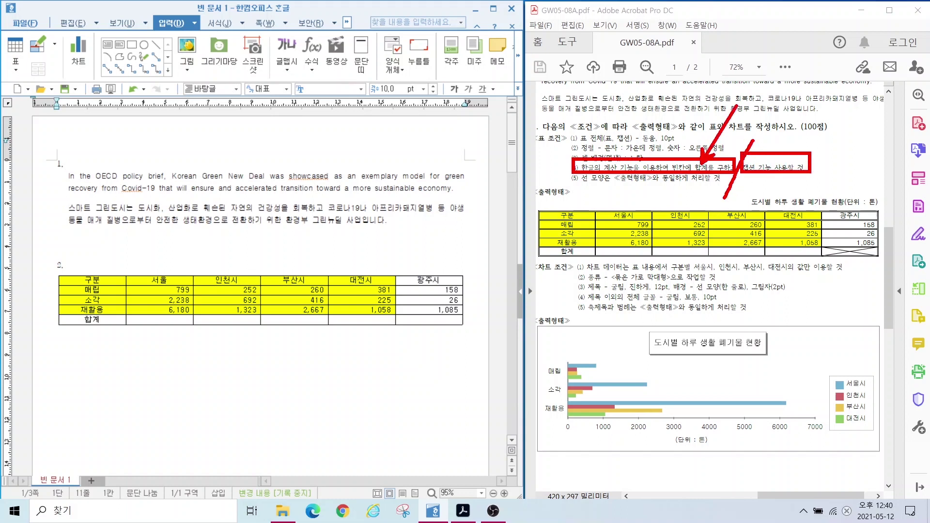
key("Escape")
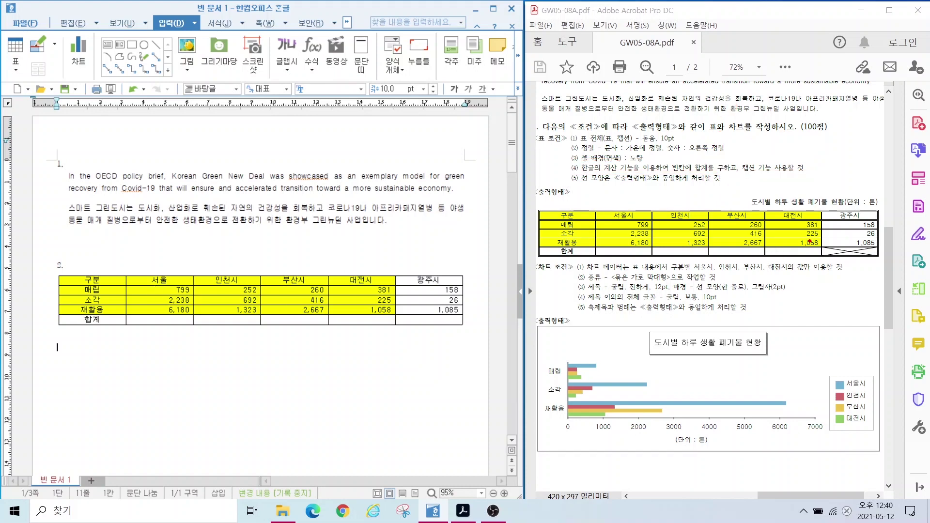
mouse_move(817, 245)
left_mouse_down()
mouse_move(882, 265)
mouse_move(838, 262)
mouse_move(860, 263)
left_mouse_up()
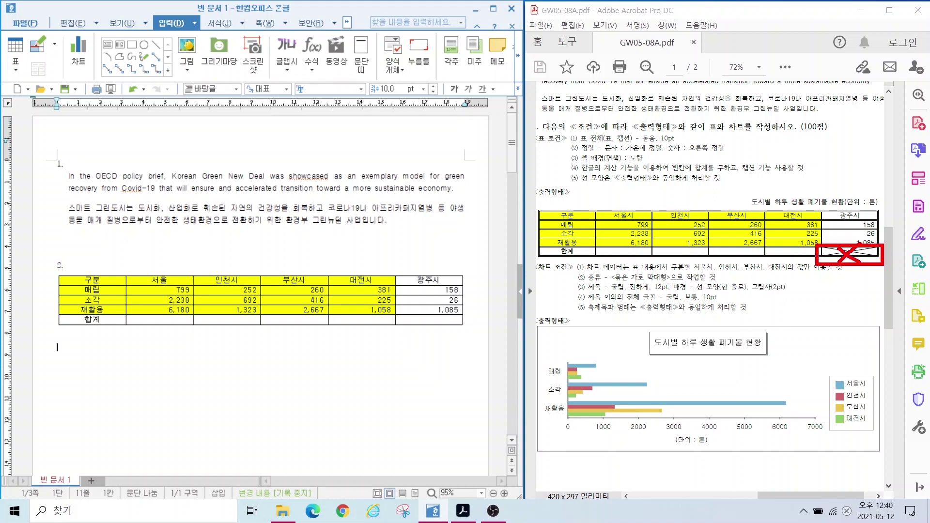
key("Escape")
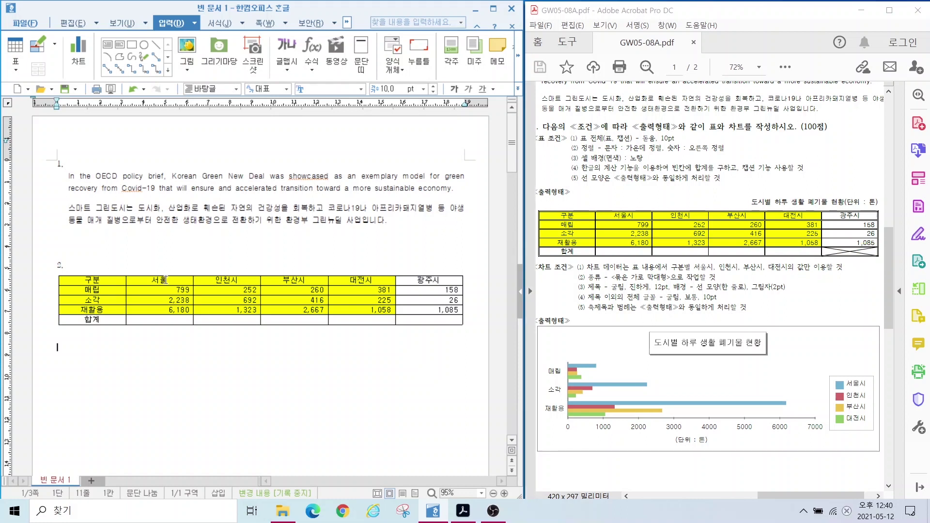
Step: Block-sum the numbers into the 합계 row, giving 9,217, 2,267, 3,343 and 1,664
left_click_drag(163, 291, 354, 314)
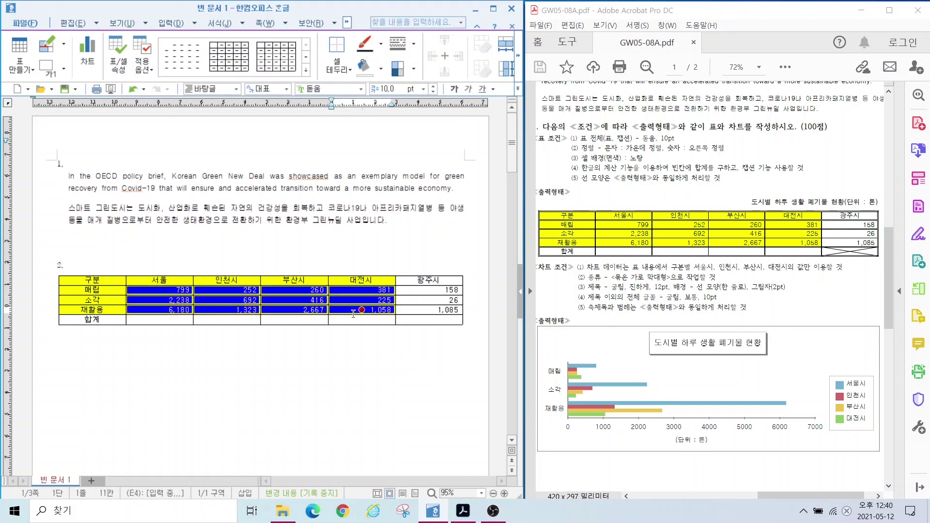
left_click_drag(352, 314, 348, 322)
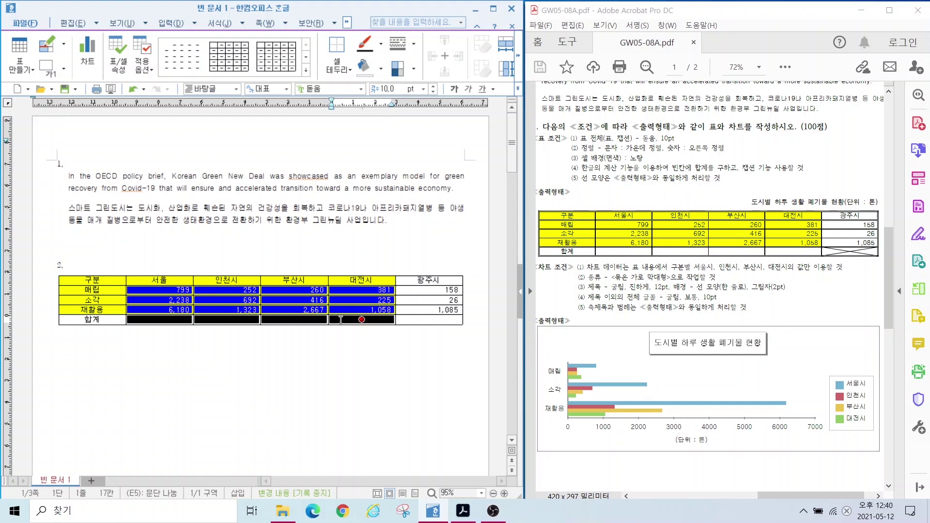
right_click(341, 320)
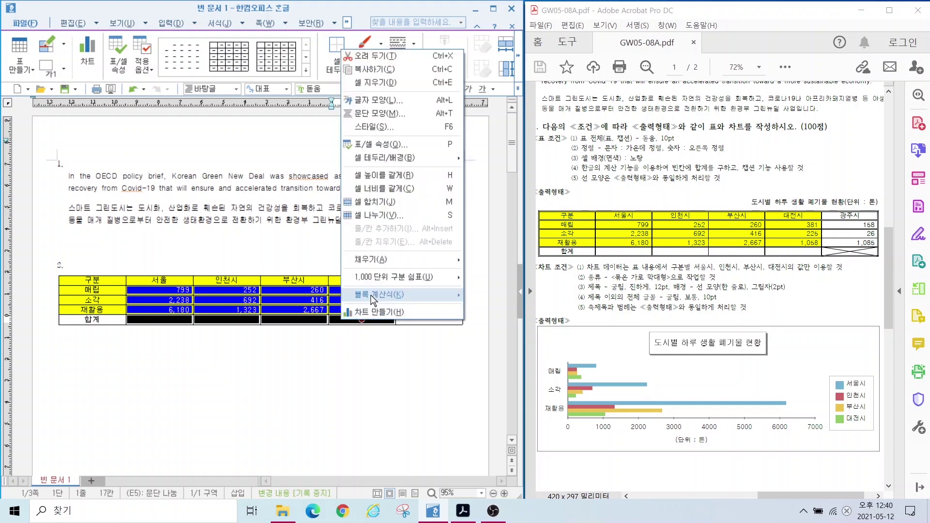
mouse_move(370, 294)
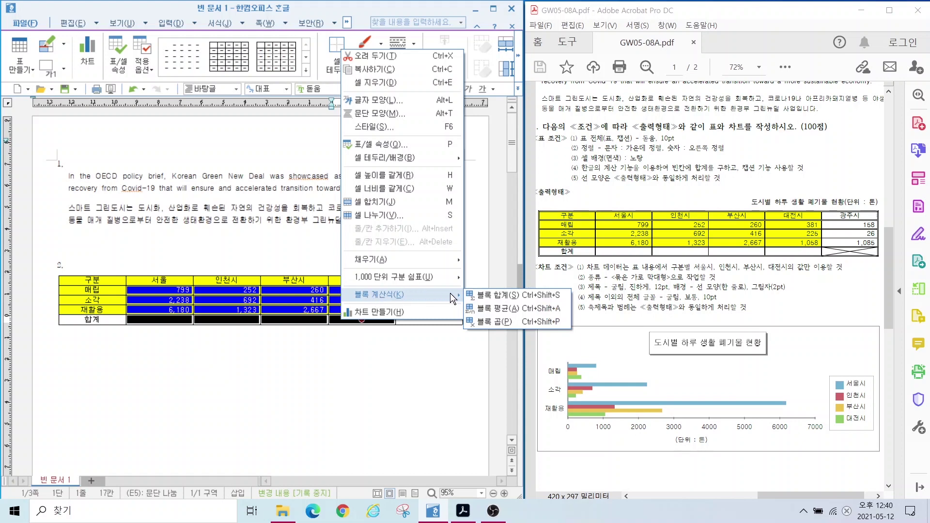
left_click(512, 297)
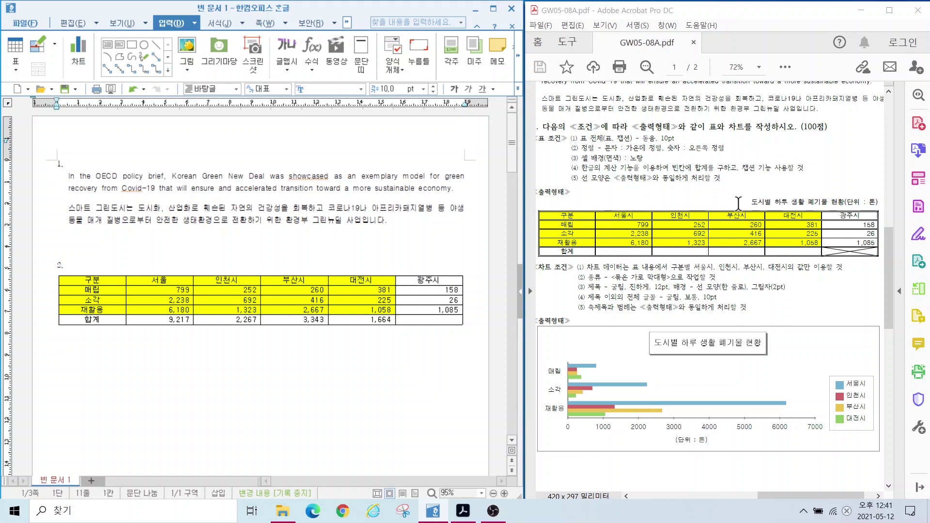
Step: Mark the table caption in the sample PDF with a red box and arrow
left_click_drag(726, 190, 888, 212)
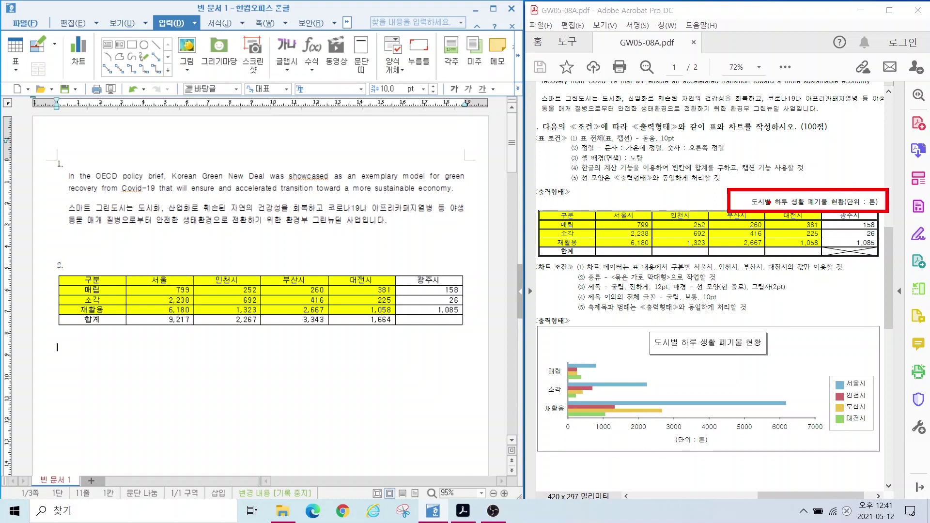
left_click_drag(733, 198, 684, 214)
mouse_move(683, 198)
left_mouse_down()
mouse_move(683, 208)
mouse_move(710, 205)
left_mouse_up()
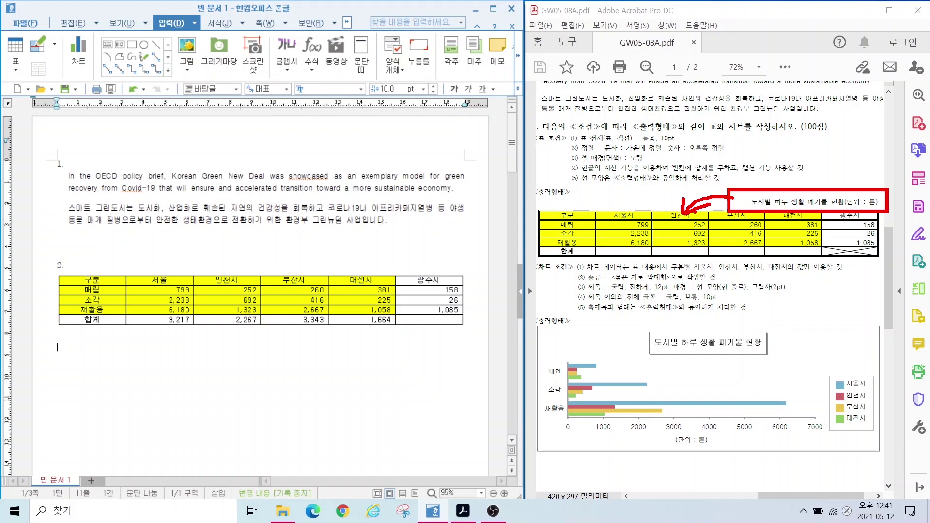
key("Escape")
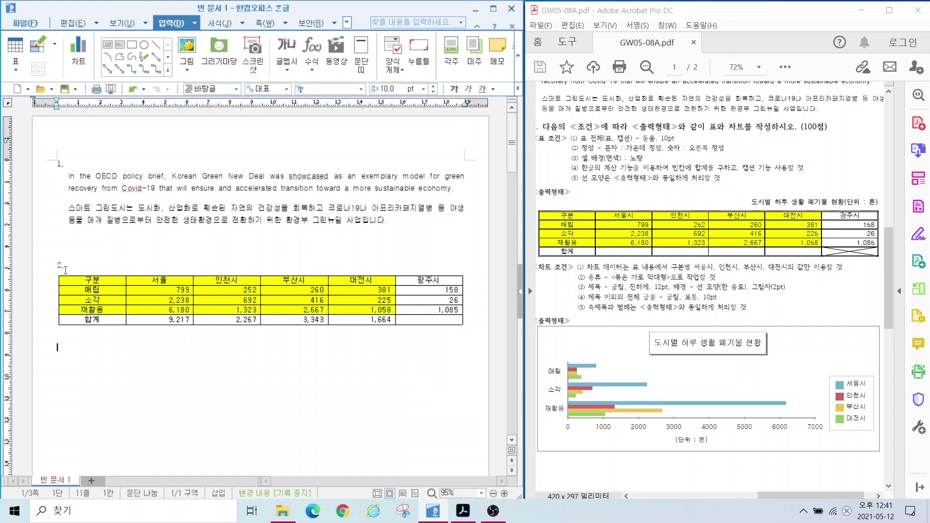
Step: Add a right-aligned new line between the "2." heading and the table
left_click(73, 267)
key("Return")
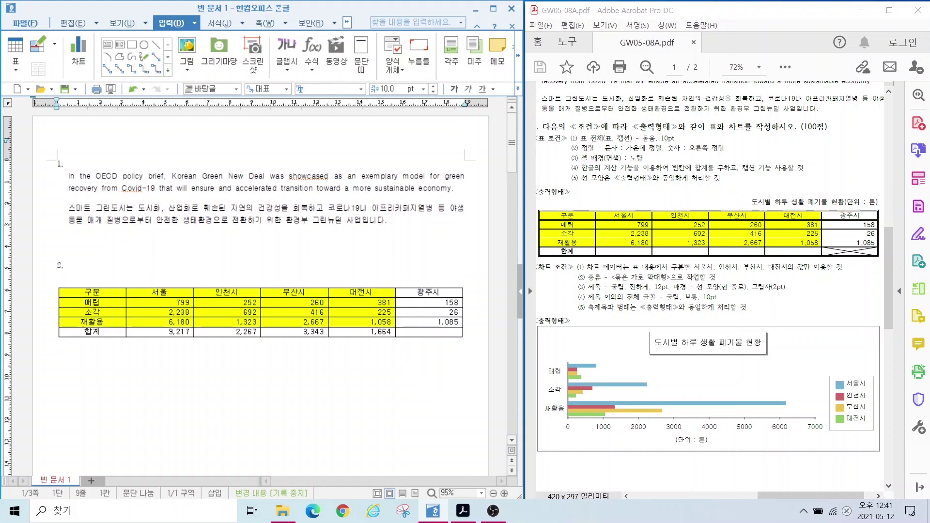
type("ㅁ넝리ㅓ민ㅇ")
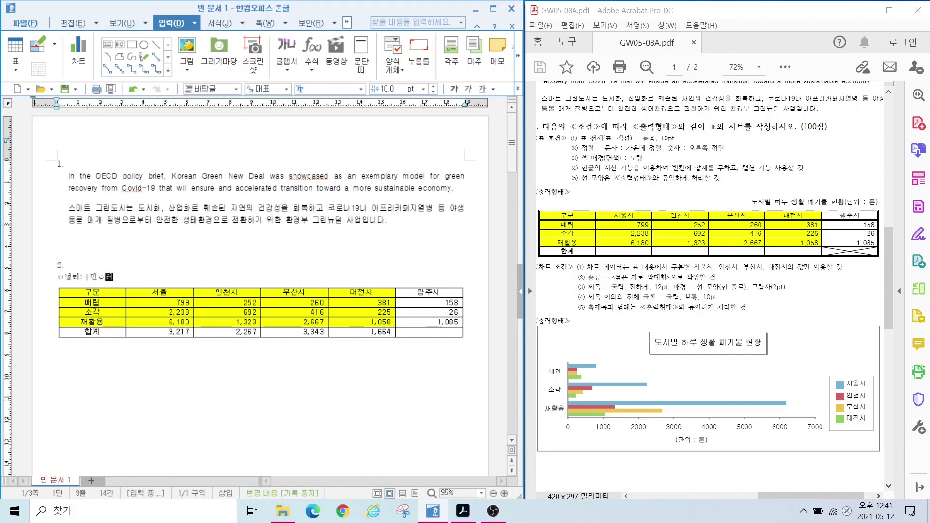
type("러")
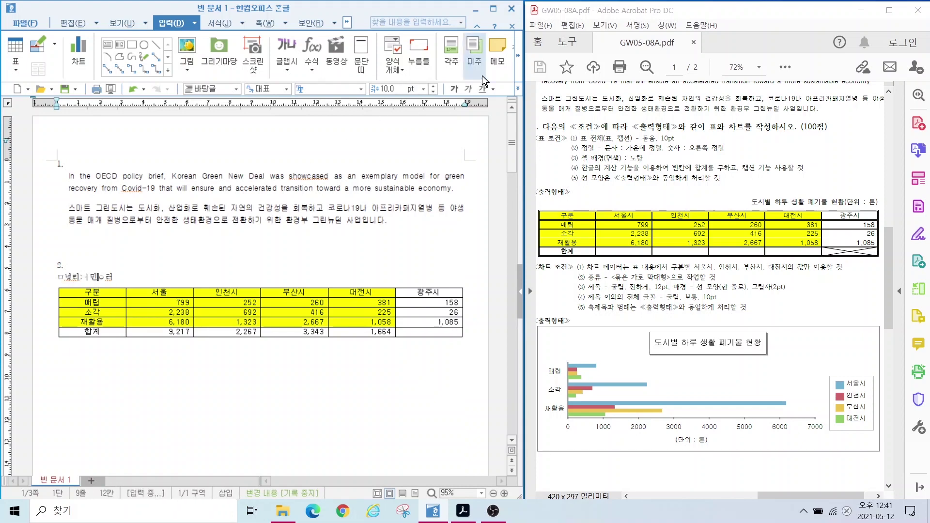
left_click(518, 88)
left_click(546, 169)
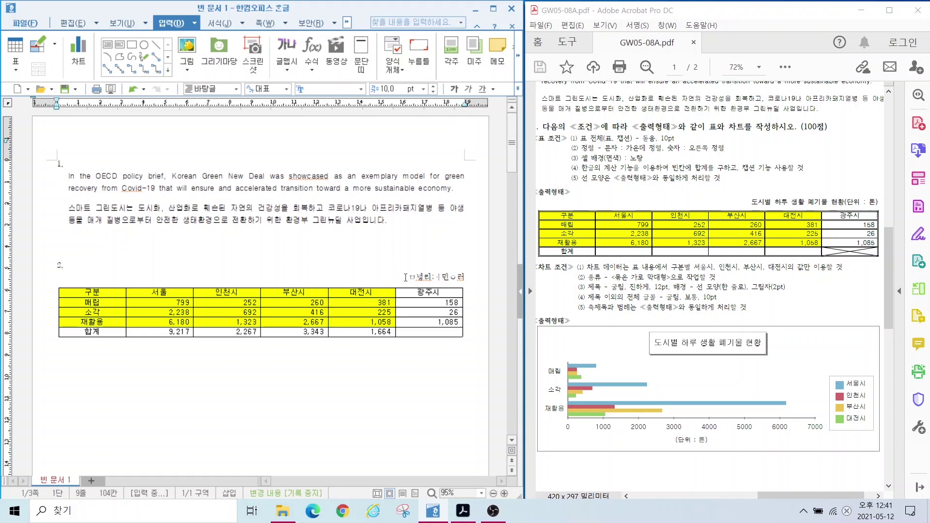
Step: Delete the stray text typed on the new line above the table
mouse_move(377, 290)
left_mouse_down()
mouse_move(421, 265)
mouse_move(388, 289)
left_mouse_up()
key("Escape")
left_click_drag(400, 277, 464, 277)
key("Delete")
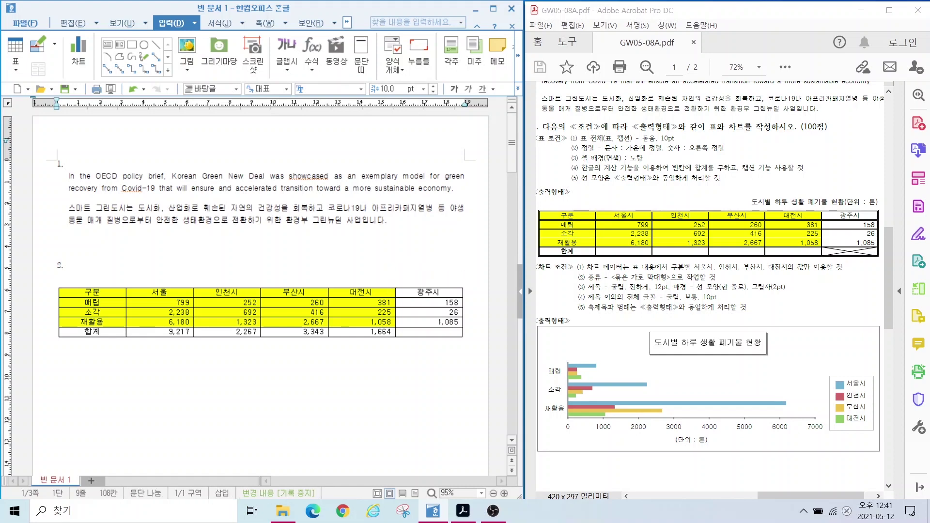
left_click(352, 289)
Step: Insert a table caption and replace 표 1 with '도시별 하루 생활 폐기물 현황(단위 : 톤)'
left_click(342, 288)
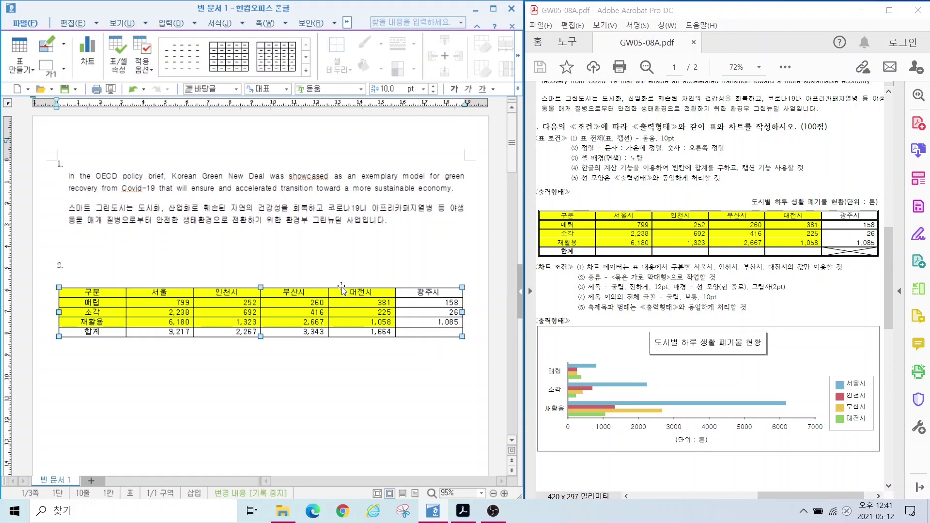
right_click(342, 289)
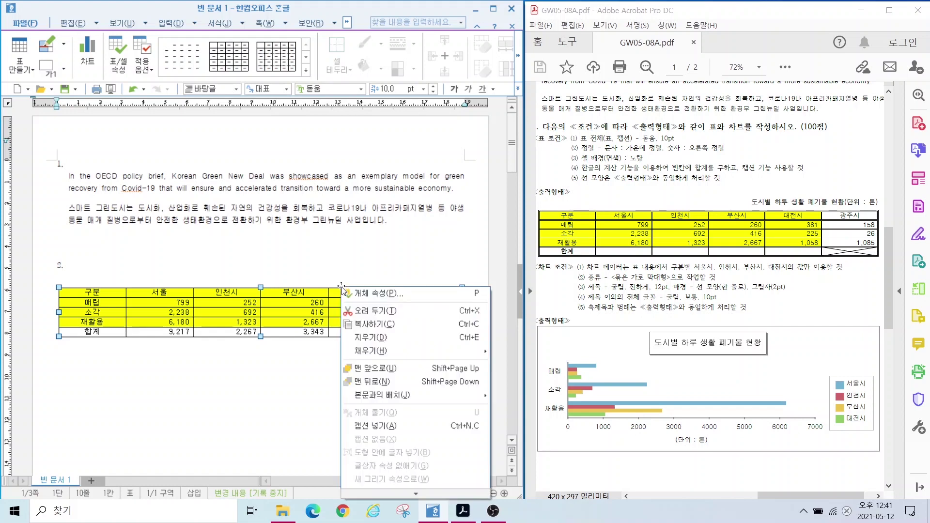
left_click(367, 426)
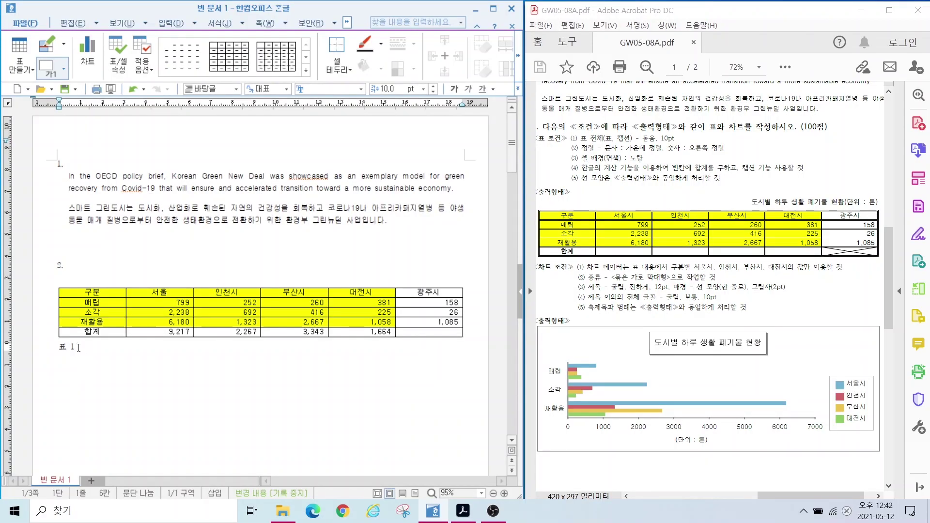
left_click(79, 358)
key("ctrl+F12")
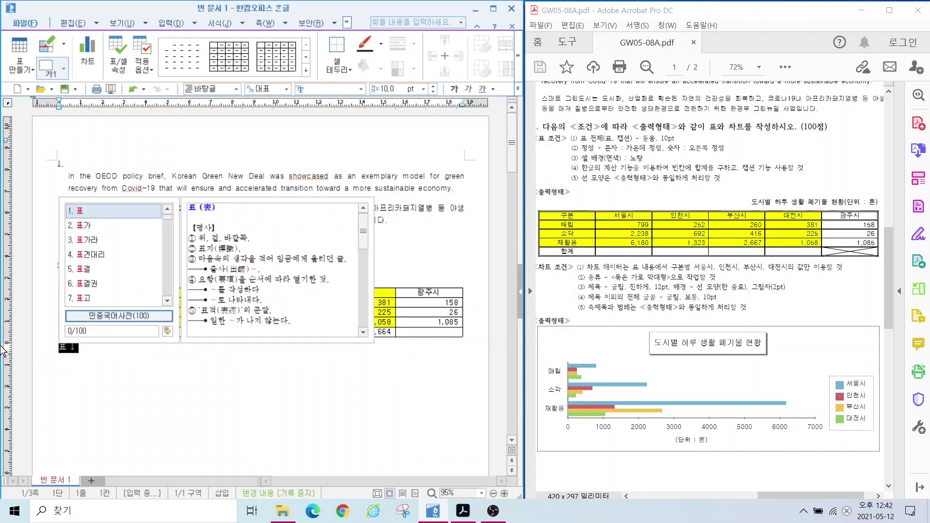
key("Escape")
type("도시별 하루 생활 ")
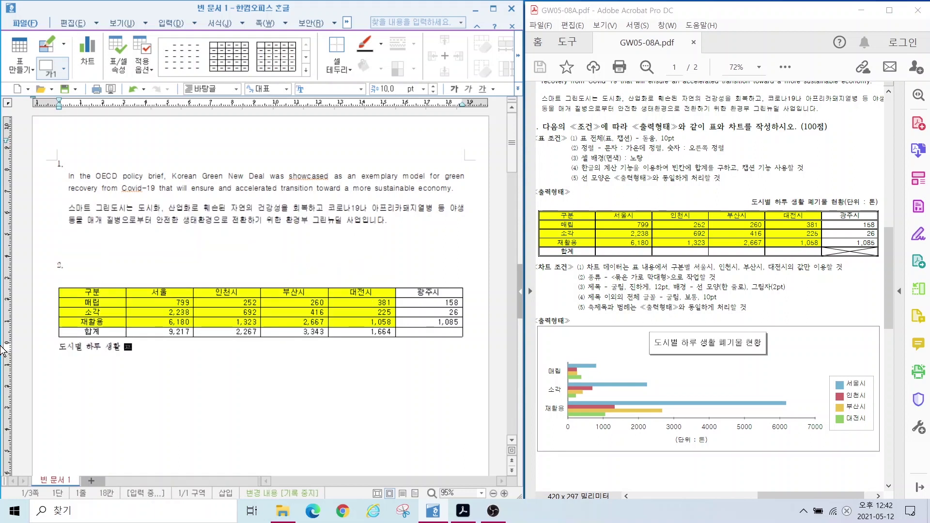
type("폐기물 현황(단위 : 톤)")
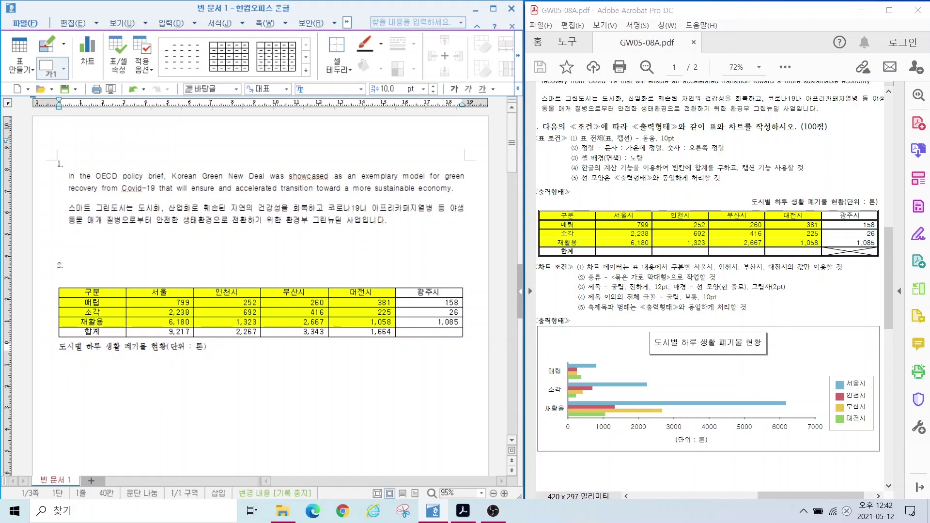
left_click_drag(559, 127, 709, 148)
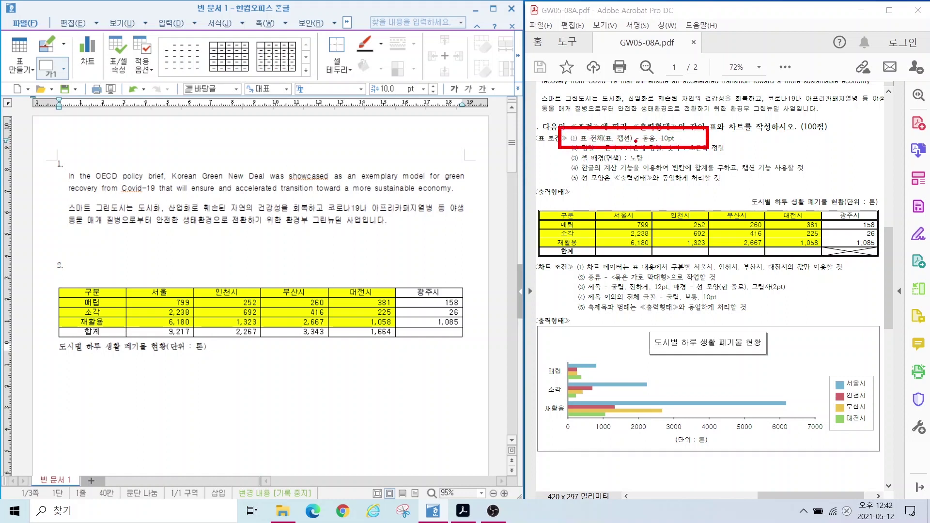
Step: Apply the 돋움 font to the whole caption line
left_click_drag(605, 136, 582, 111)
left_click_drag(620, 134, 660, 100)
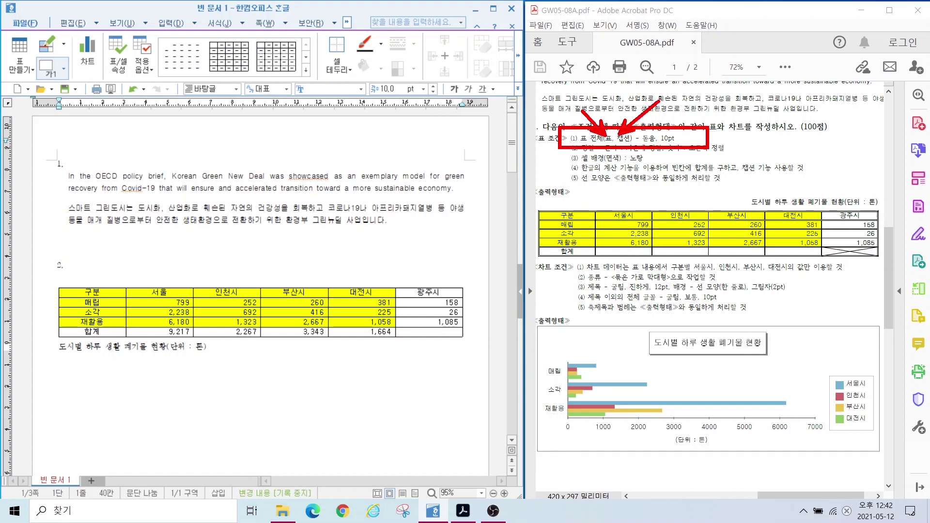
key("Escape")
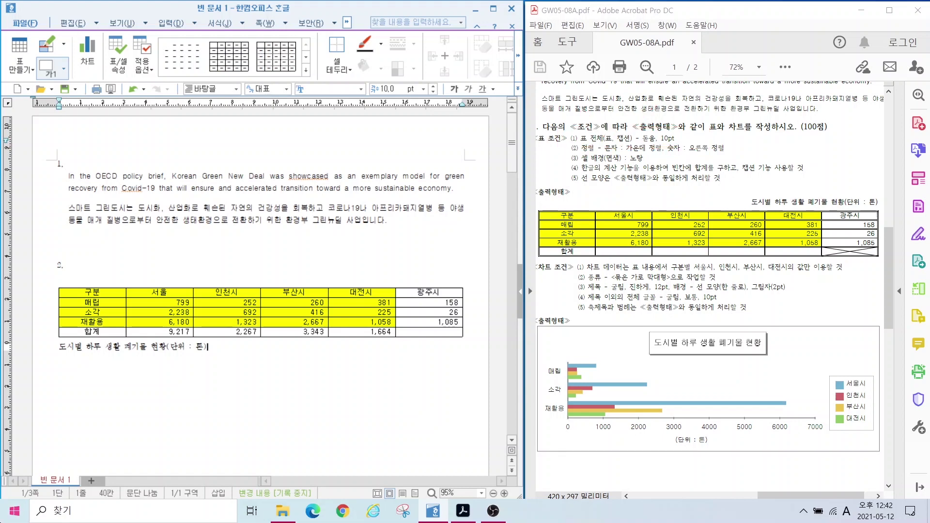
left_click_drag(234, 350, 58, 347)
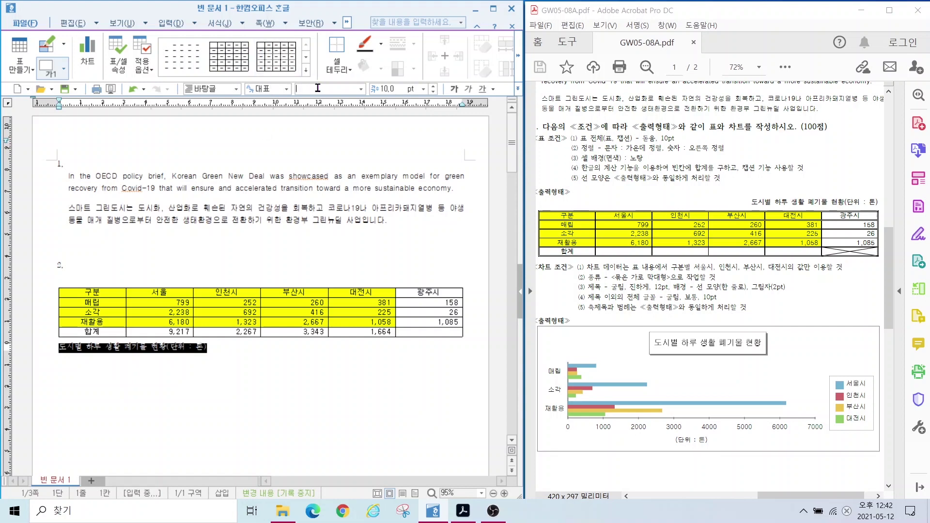
type("돋움")
key("Return")
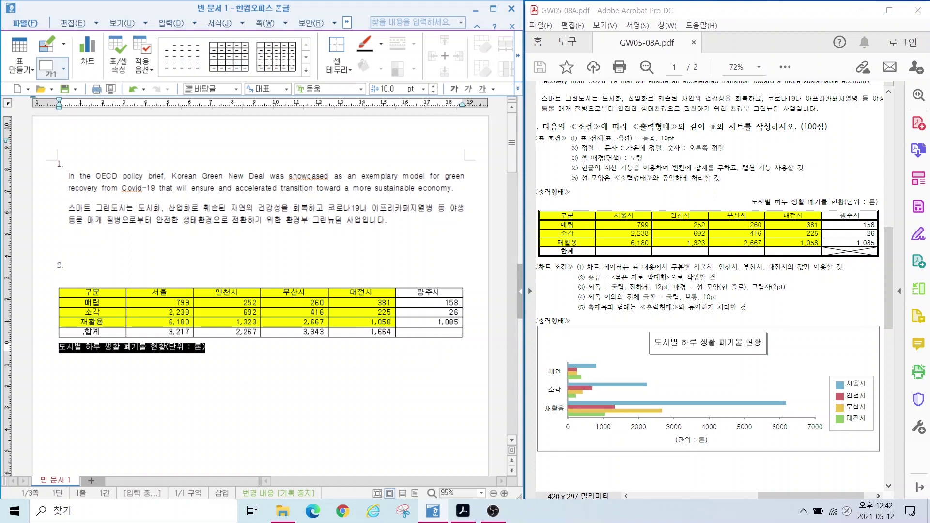
Step: Right-align the caption so it ends at the table's right edge, as in the sample
mouse_move(236, 330)
left_mouse_down()
mouse_move(235, 345)
mouse_move(150, 361)
mouse_move(157, 371)
left_mouse_up()
mouse_move(693, 215)
left_mouse_down()
mouse_move(751, 170)
mouse_move(794, 203)
mouse_move(791, 187)
left_mouse_up()
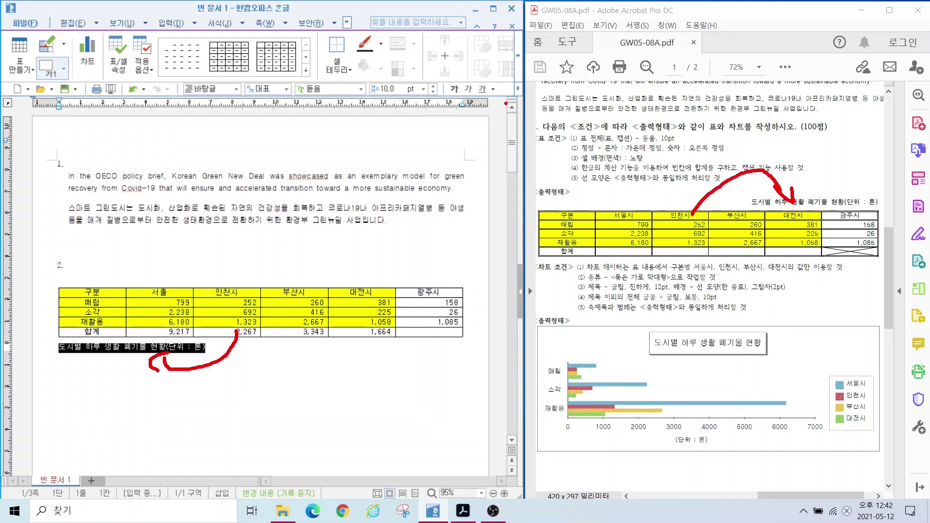
key("Escape")
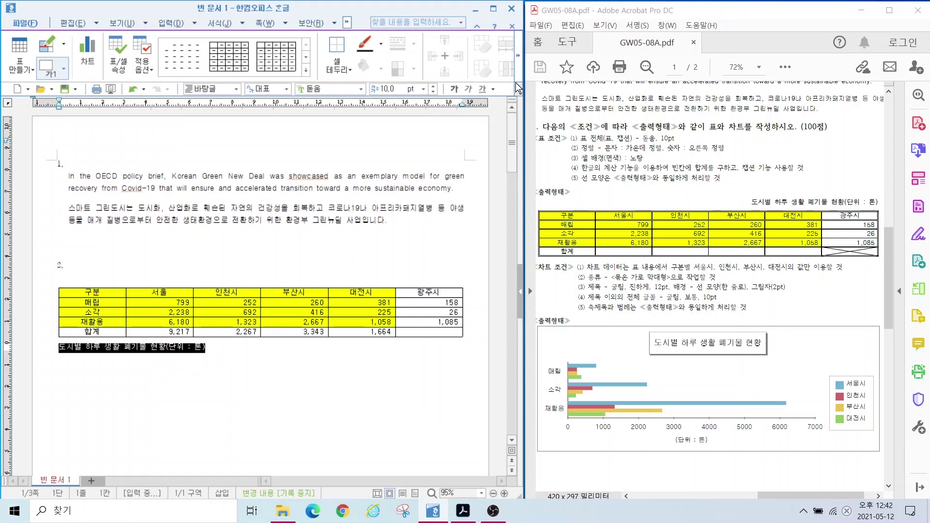
left_click(517, 88)
left_click(557, 164)
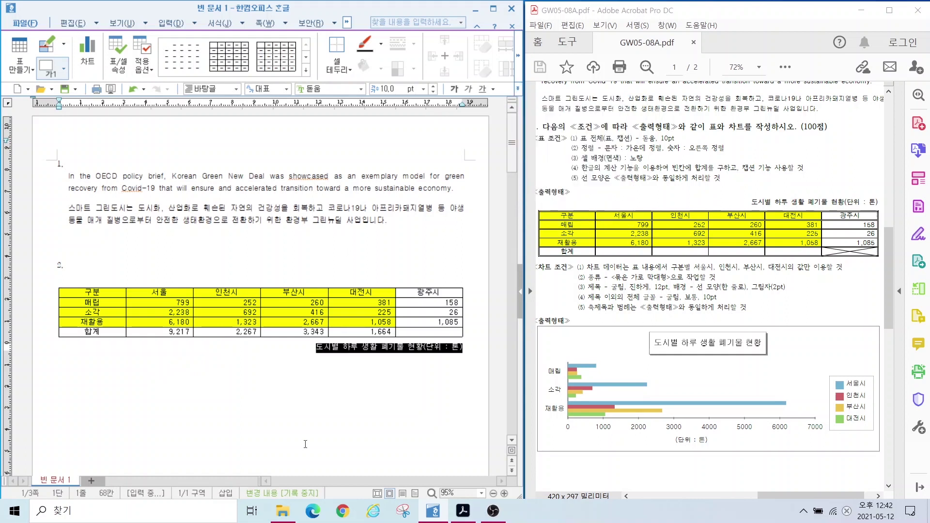
mouse_move(457, 308)
left_mouse_down()
mouse_move(470, 312)
mouse_move(473, 361)
mouse_move(467, 349)
mouse_move(482, 360)
left_mouse_up()
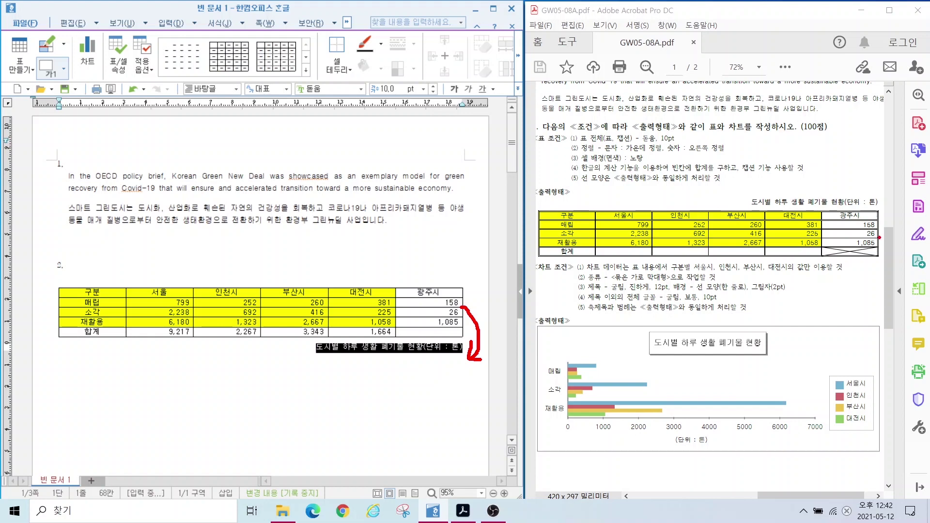
mouse_move(874, 244)
left_mouse_down()
mouse_move(895, 207)
mouse_move(871, 191)
mouse_move(872, 208)
left_mouse_up()
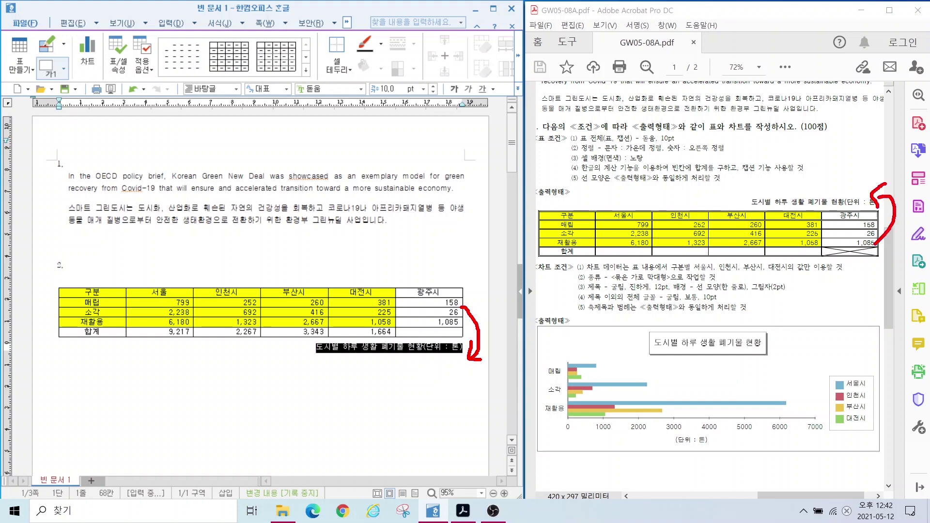
key("Escape")
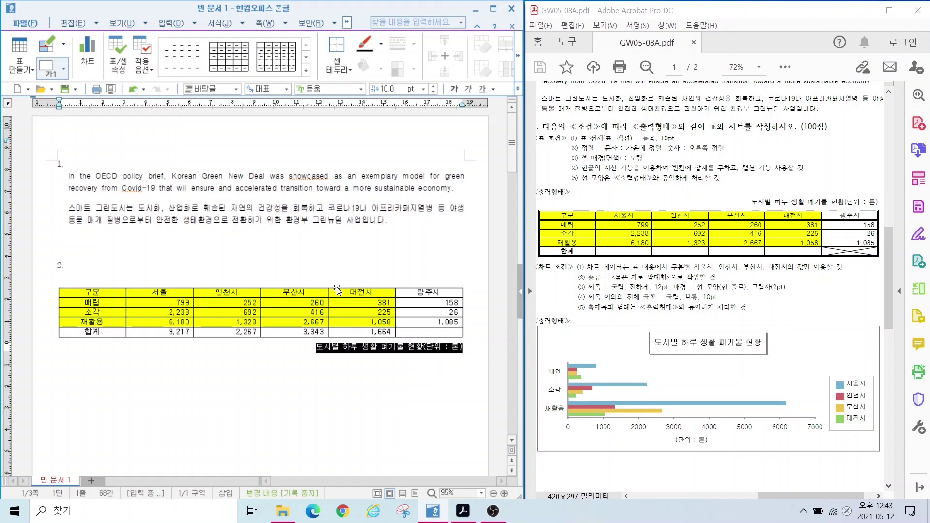
Step: Set the caption position to above the table in 표/셀 속성's 여백/캡션 settings
double_click(337, 289)
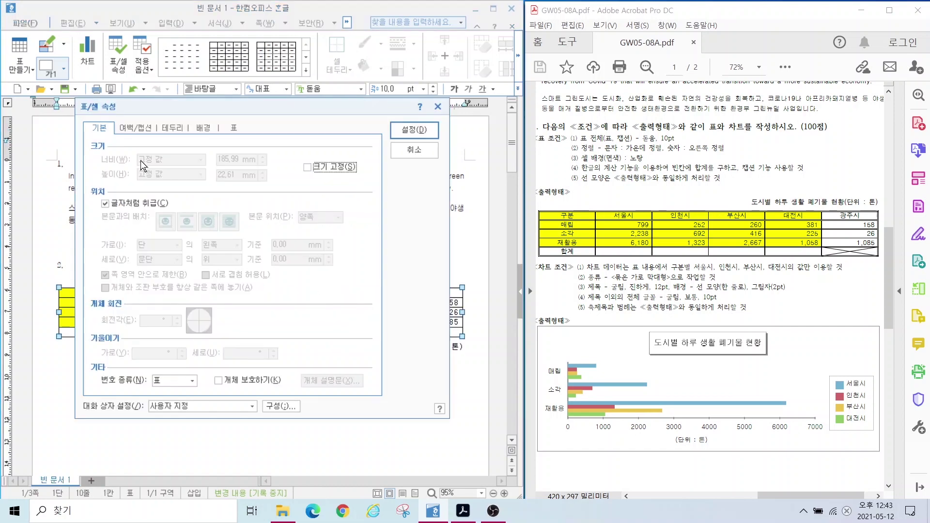
left_click(130, 129)
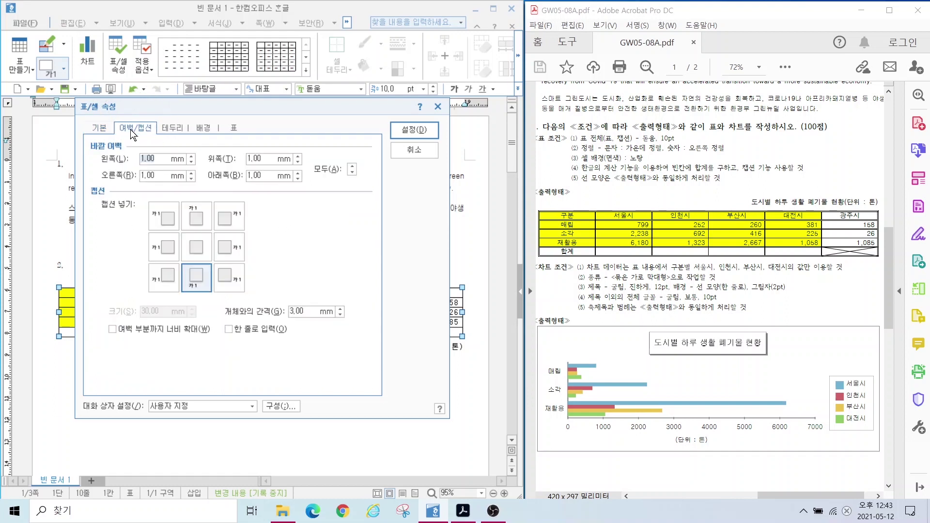
key("alt")
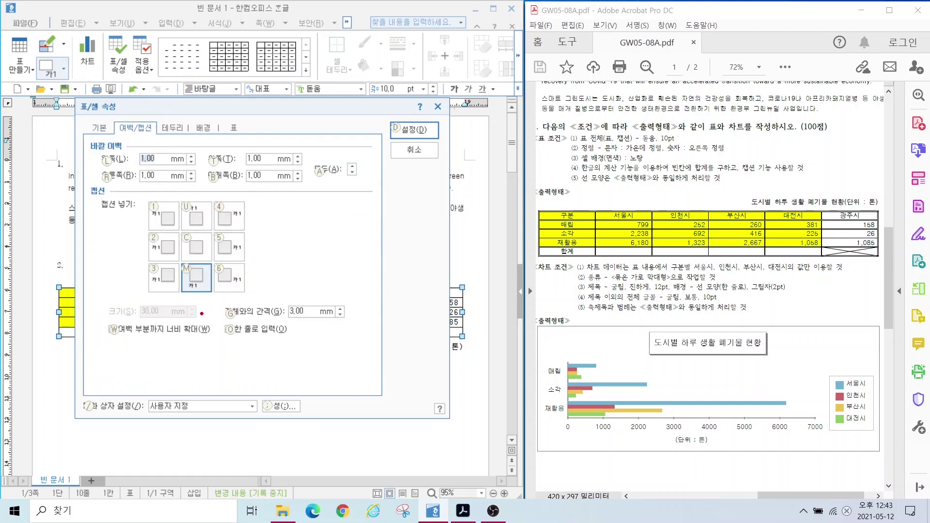
mouse_move(213, 298)
left_mouse_down()
mouse_move(137, 296)
mouse_move(234, 281)
mouse_move(199, 316)
mouse_move(278, 371)
left_mouse_up()
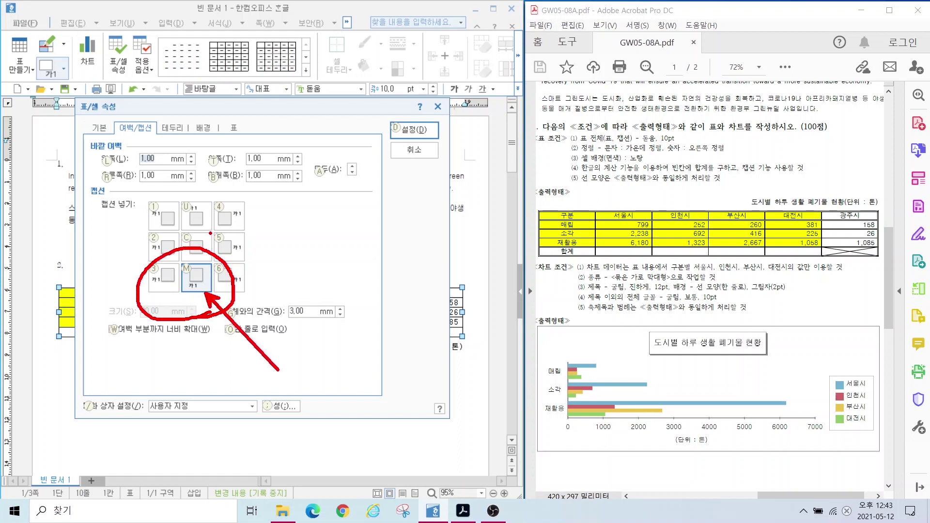
mouse_move(210, 233)
left_mouse_down()
mouse_move(166, 205)
mouse_move(216, 212)
mouse_move(208, 234)
left_mouse_up()
left_click_drag(213, 192, 210, 194)
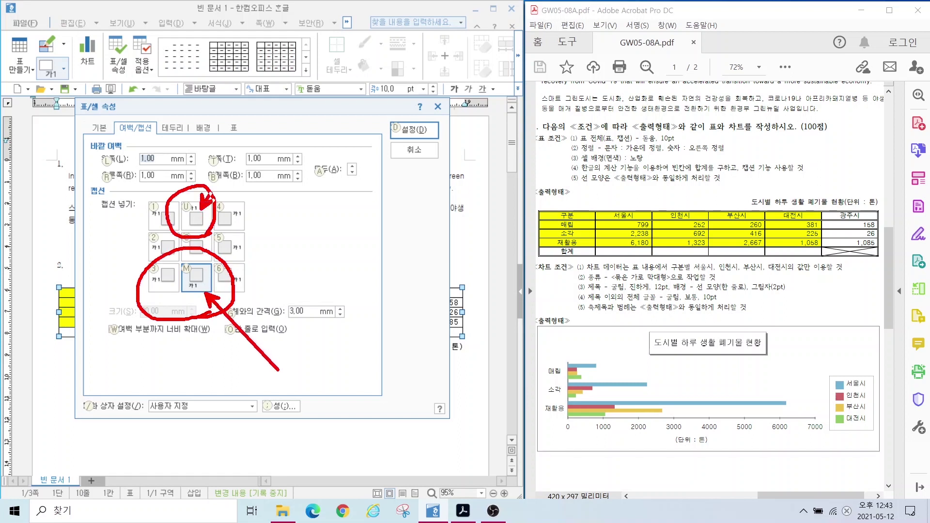
left_click(414, 130)
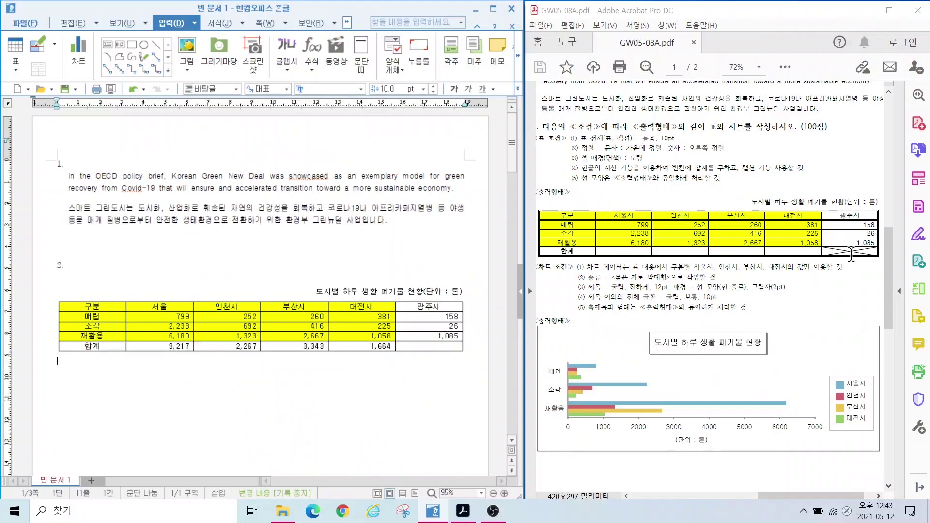
Step: Apply a double-line outer border to all the table cells
left_click_drag(100, 306, 429, 347)
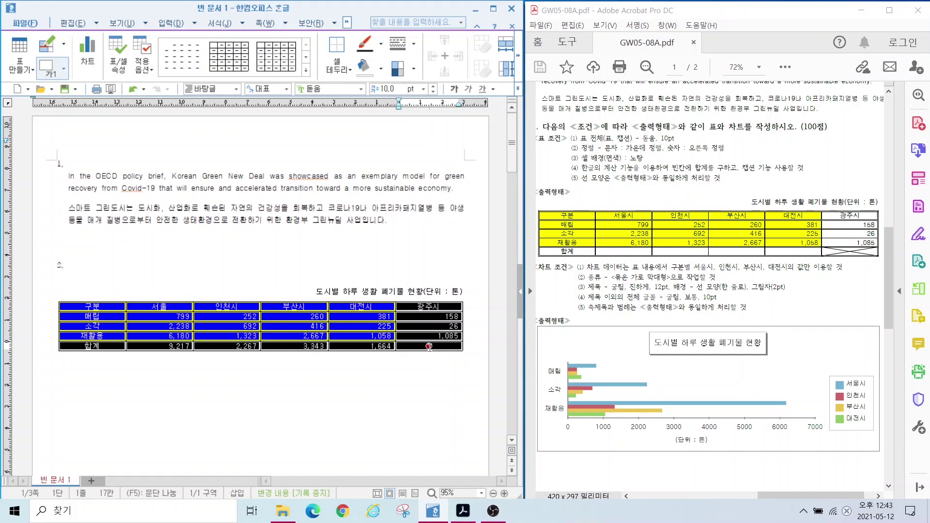
key("l")
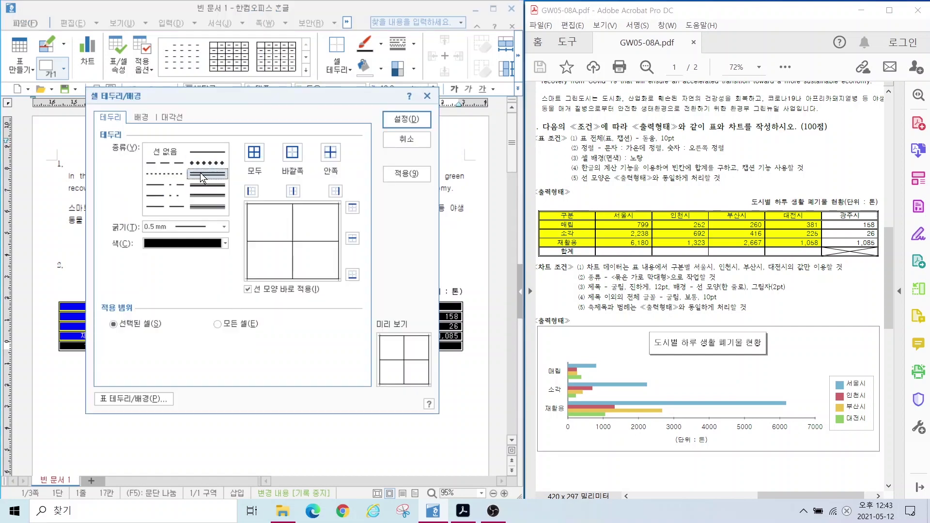
left_click(199, 172)
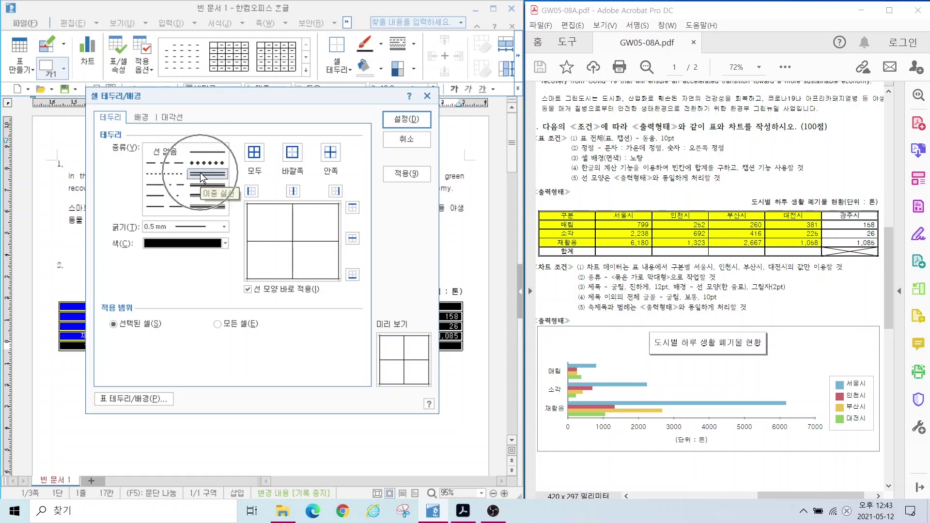
left_click(293, 153)
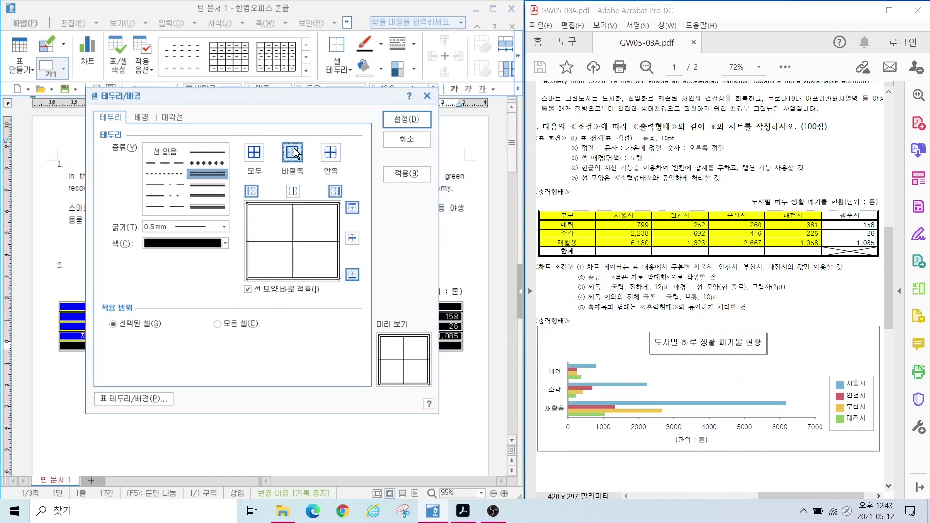
left_click(406, 122)
left_click(304, 405)
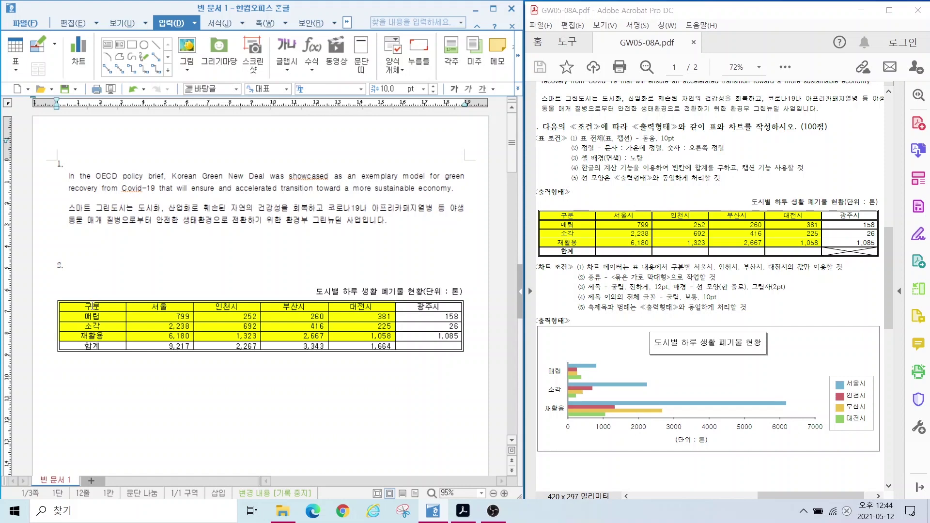
Step: Reselect the table cells and apply the double-line outer border again
left_click_drag(428, 346, 92, 306)
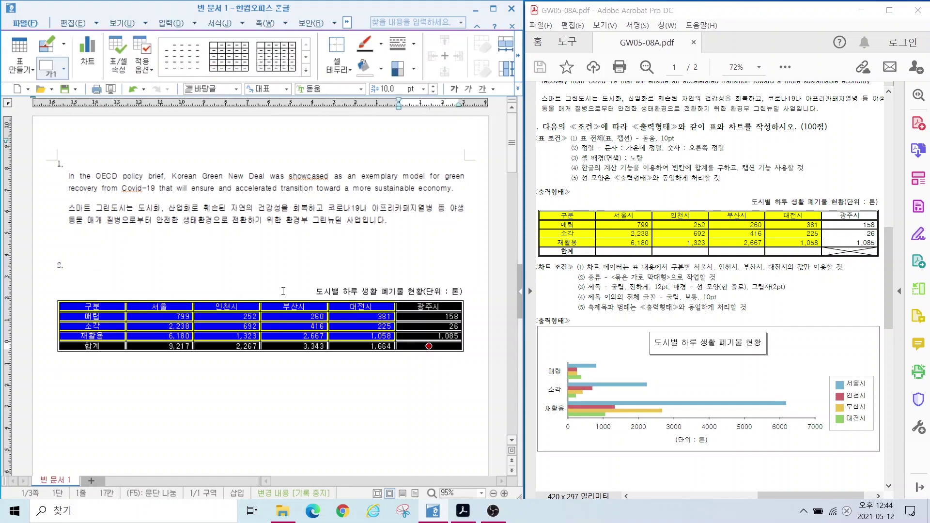
left_click(411, 301)
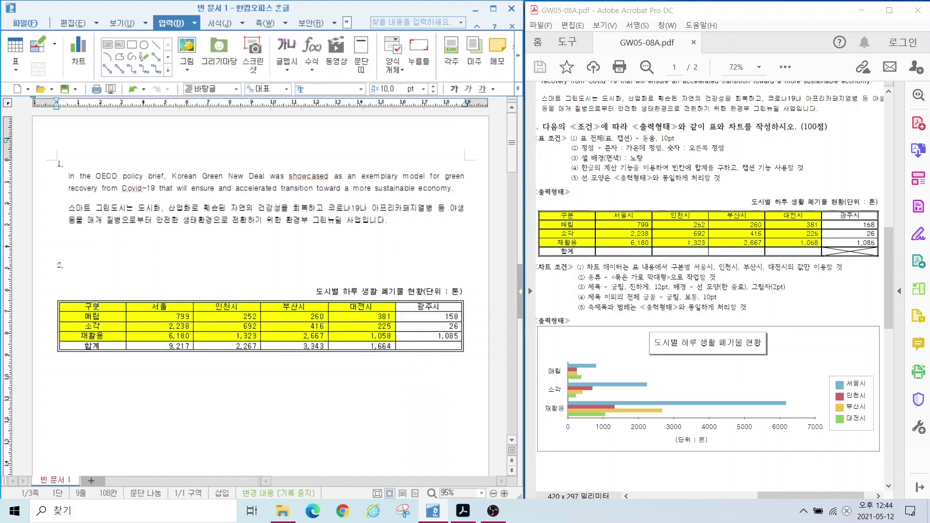
left_click_drag(95, 306, 412, 306)
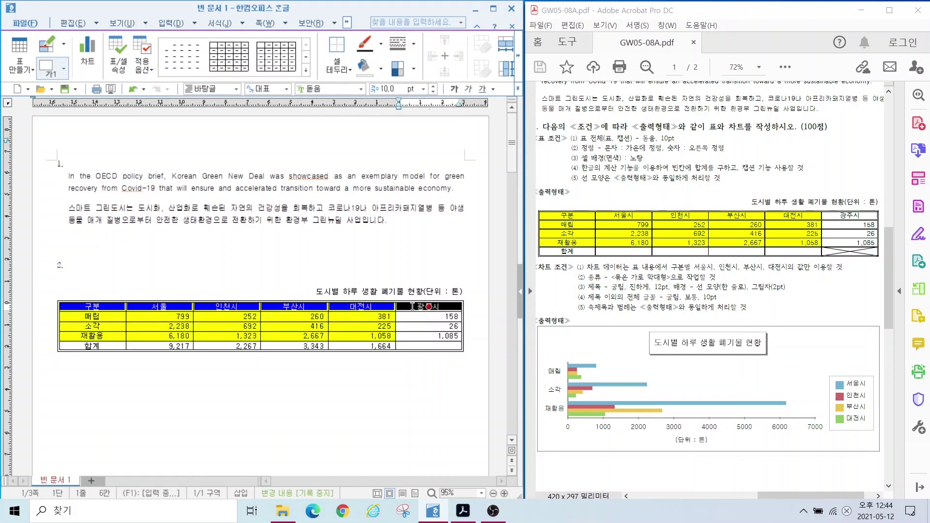
key("l")
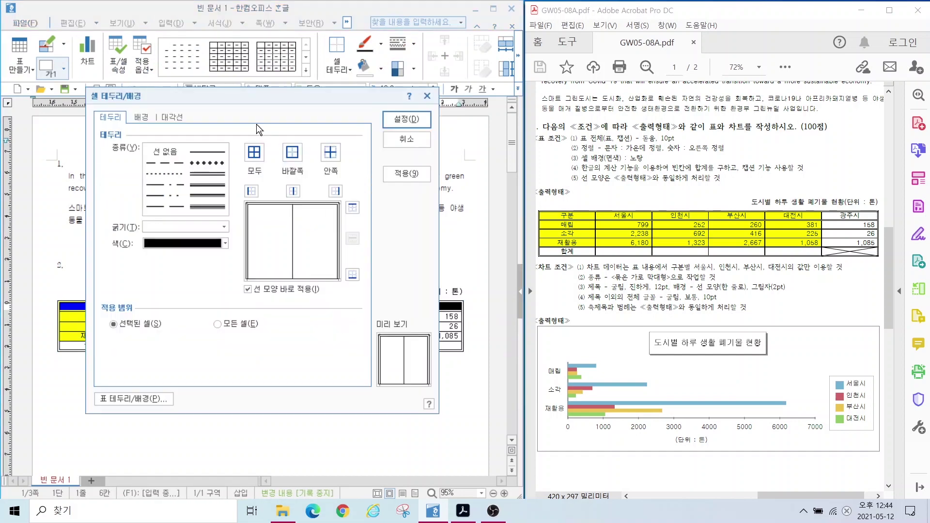
left_click(208, 173)
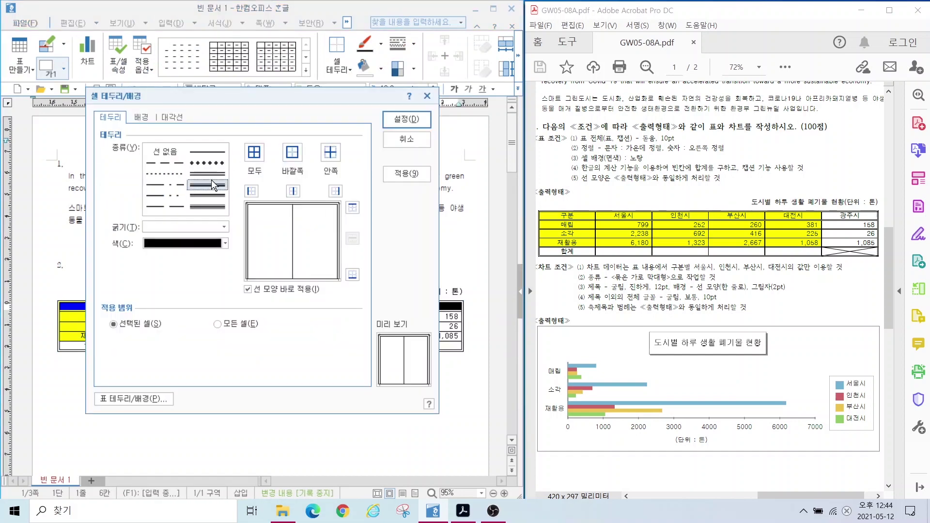
left_click(293, 153)
left_click(407, 121)
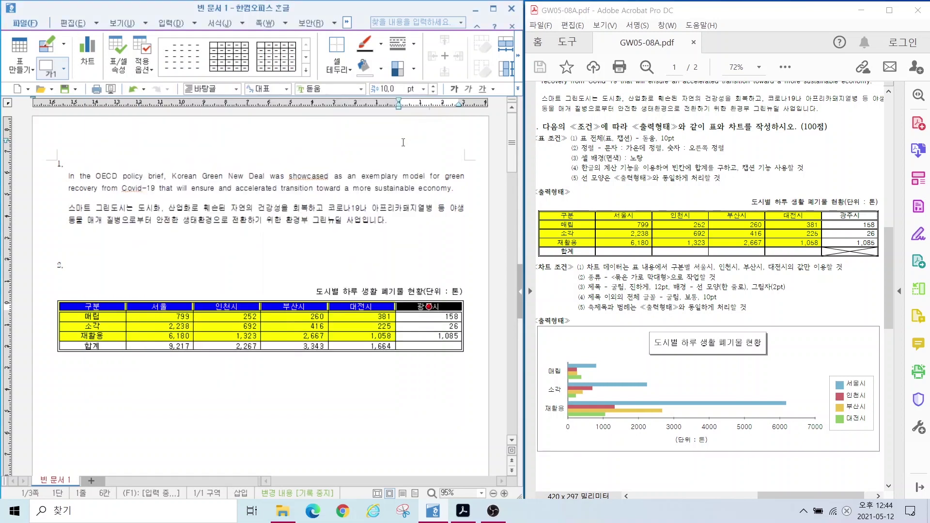
left_click(357, 365)
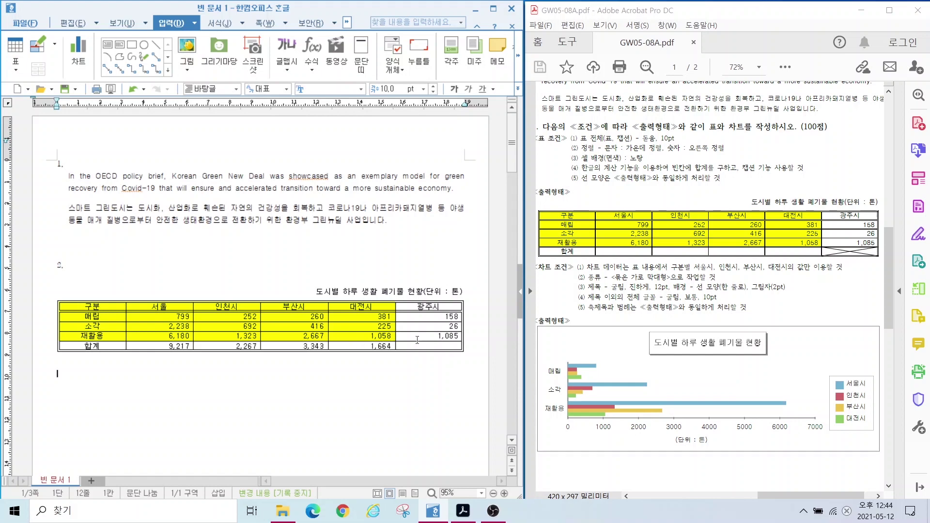
Step: Select only the empty 광주시 합계 cell
left_click(423, 345)
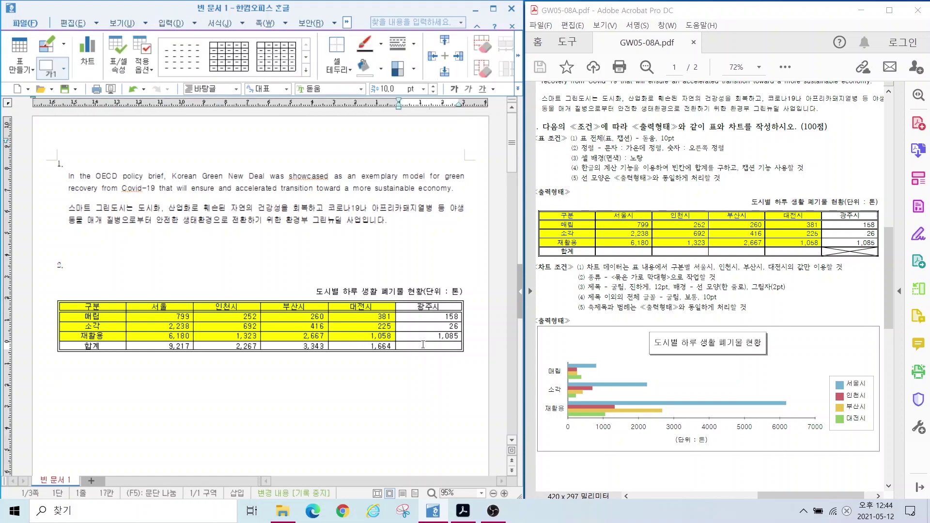
key("ctrl+n")
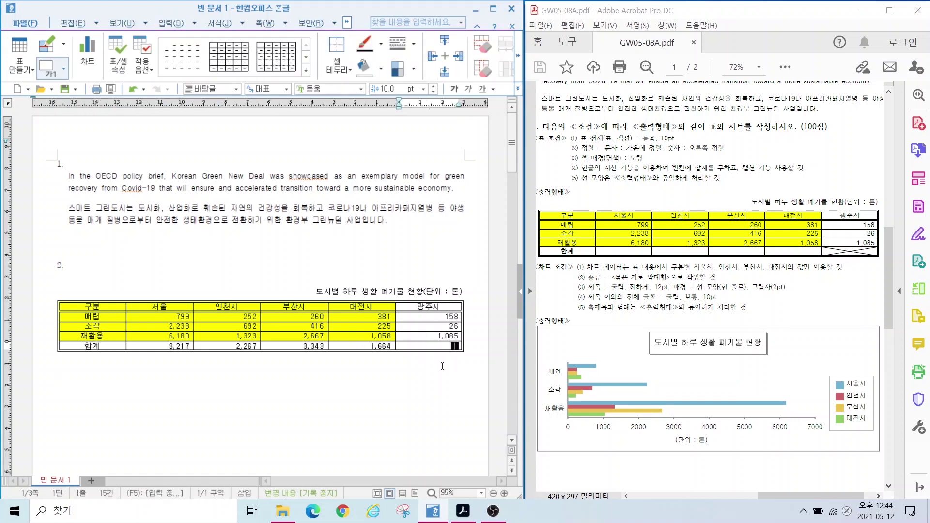
left_click(429, 344)
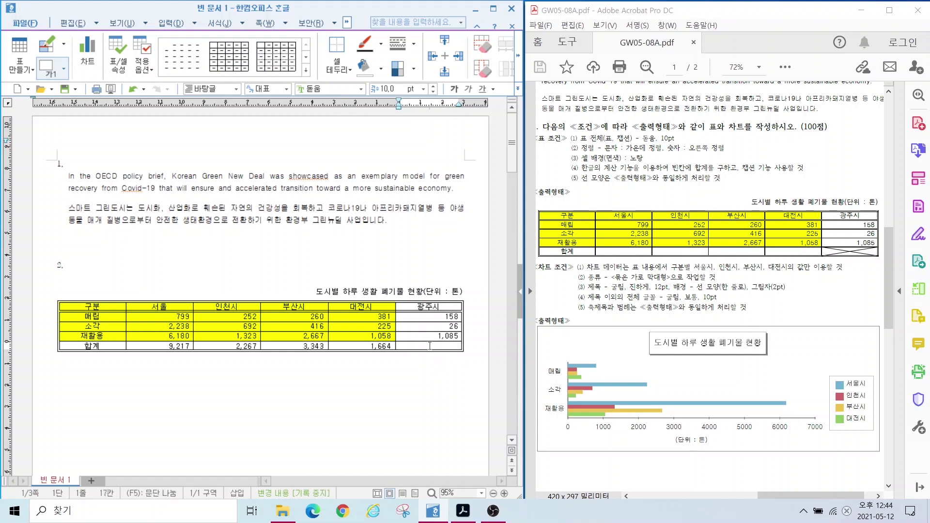
mouse_move(429, 345)
left_mouse_down()
mouse_move(429, 306)
mouse_move(430, 346)
left_mouse_up()
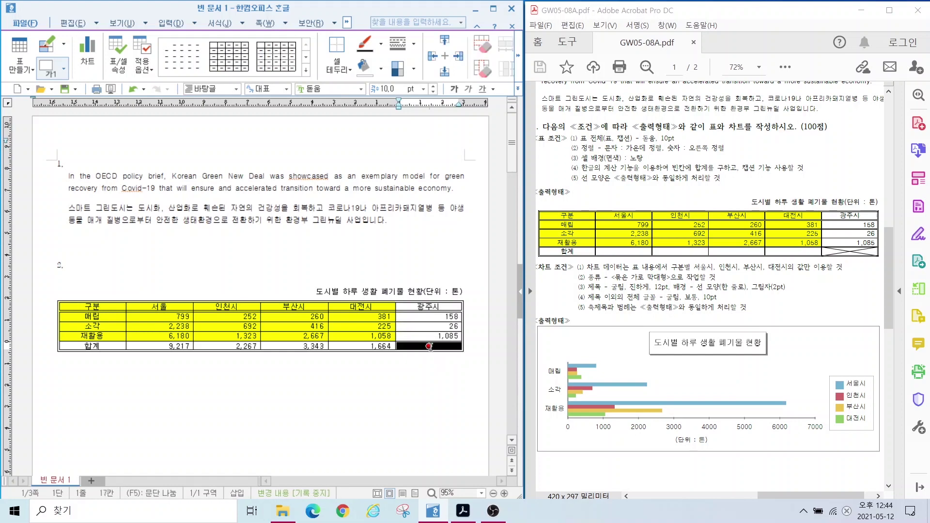
left_click(430, 347)
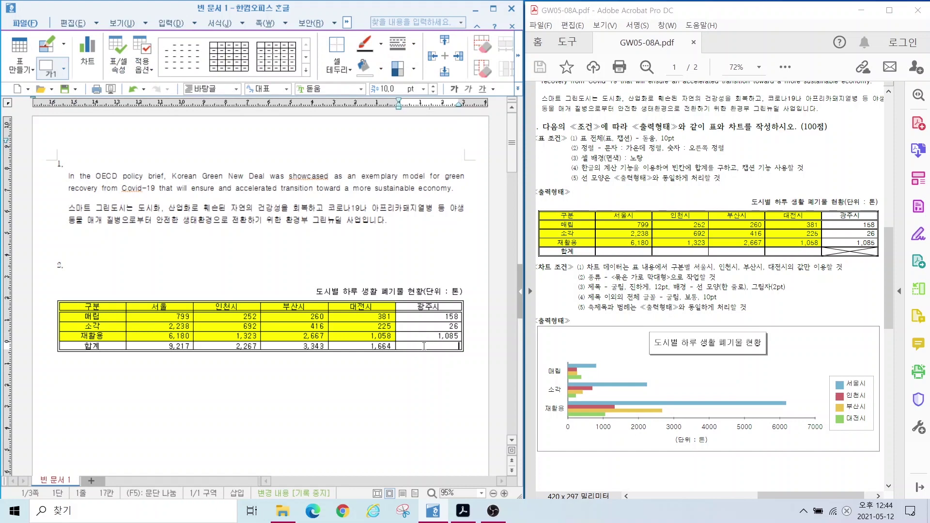
mouse_move(424, 346)
left_mouse_down()
mouse_move(424, 304)
mouse_move(427, 345)
left_mouse_up()
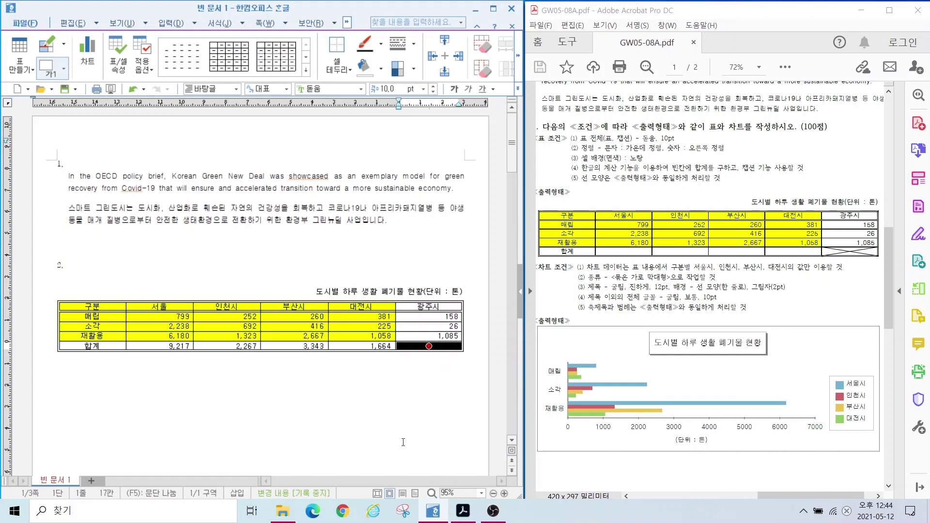
Step: Add both ＼ and / diagonals to that cell to form an X
key("l")
left_click(172, 117)
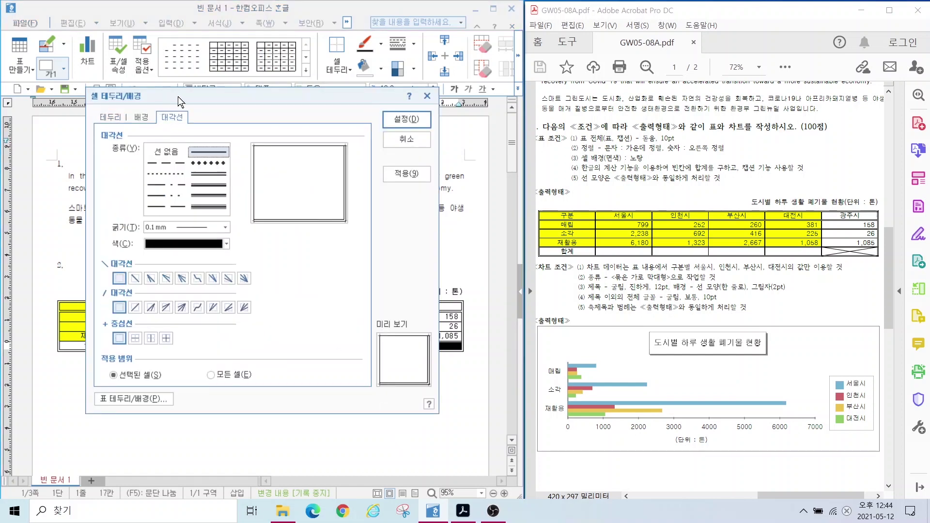
left_click(135, 278)
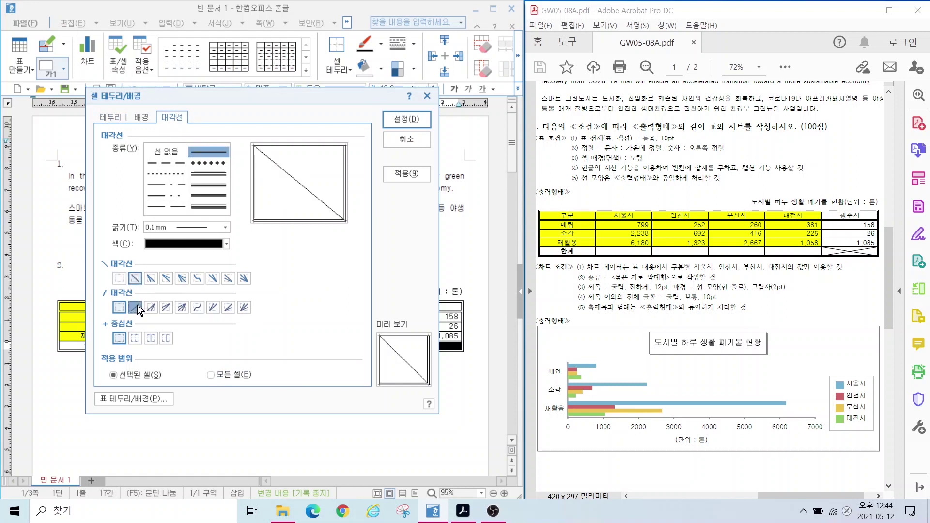
left_click(135, 307)
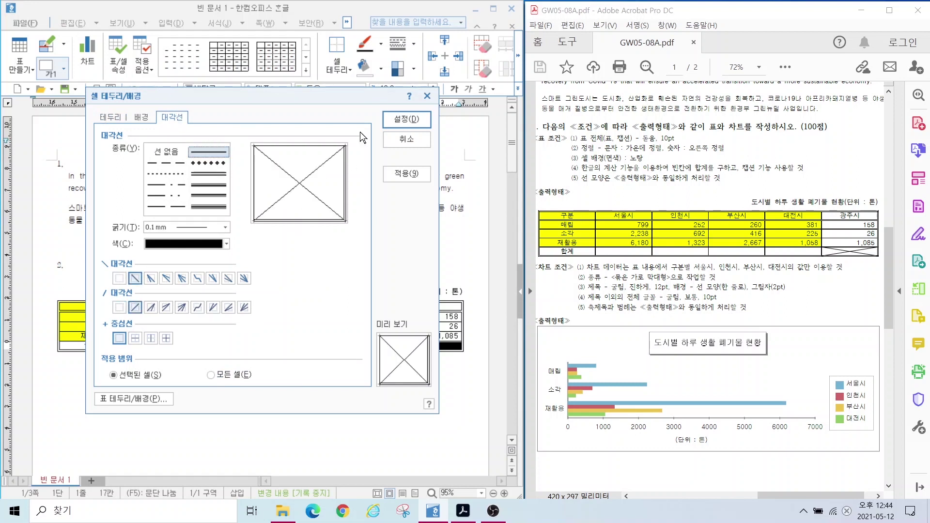
left_click(406, 119)
left_click(358, 408)
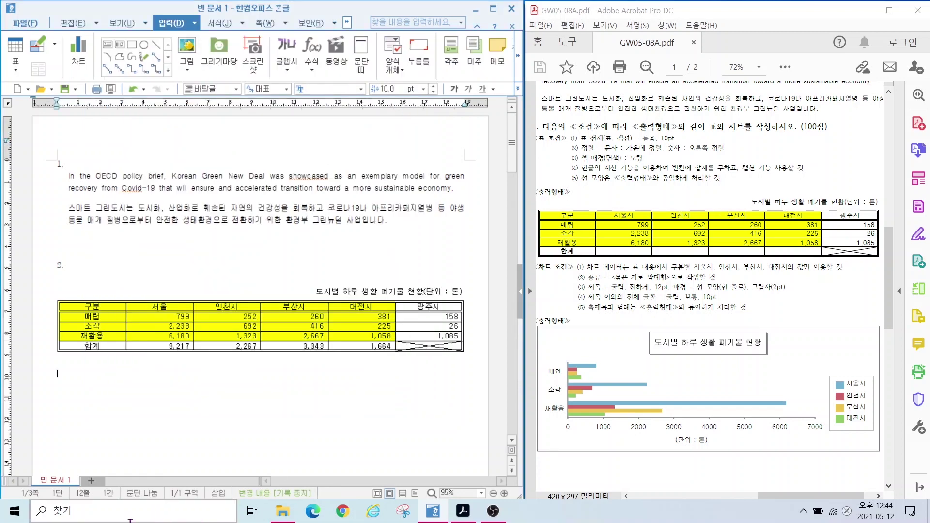
left_click(572, 292)
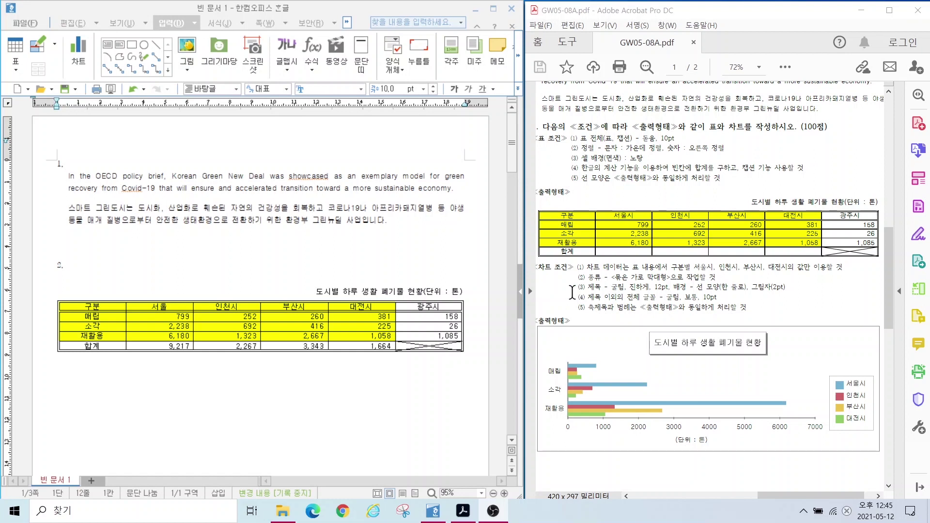
Step: Select the table data from 구분 through the 대전시 재활용 cell and insert a chart from it
left_click_drag(584, 261, 850, 272)
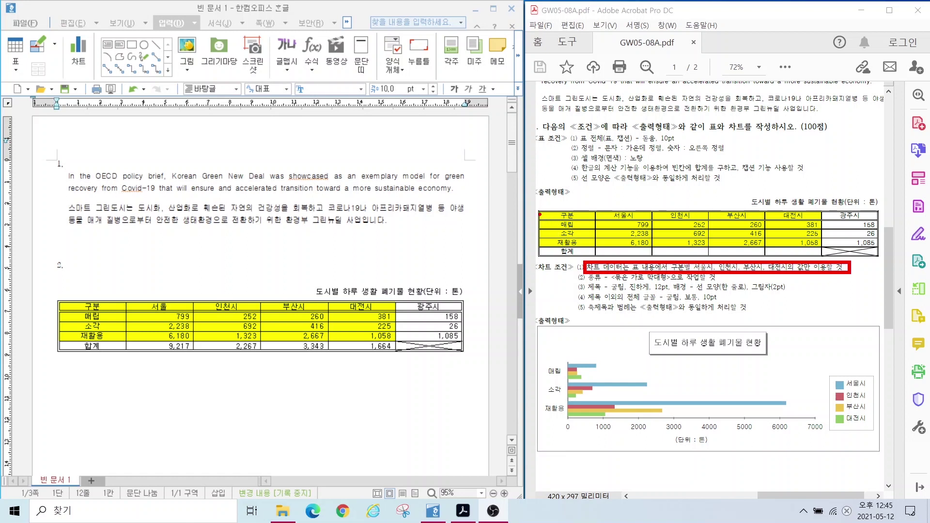
left_click_drag(542, 209, 822, 249)
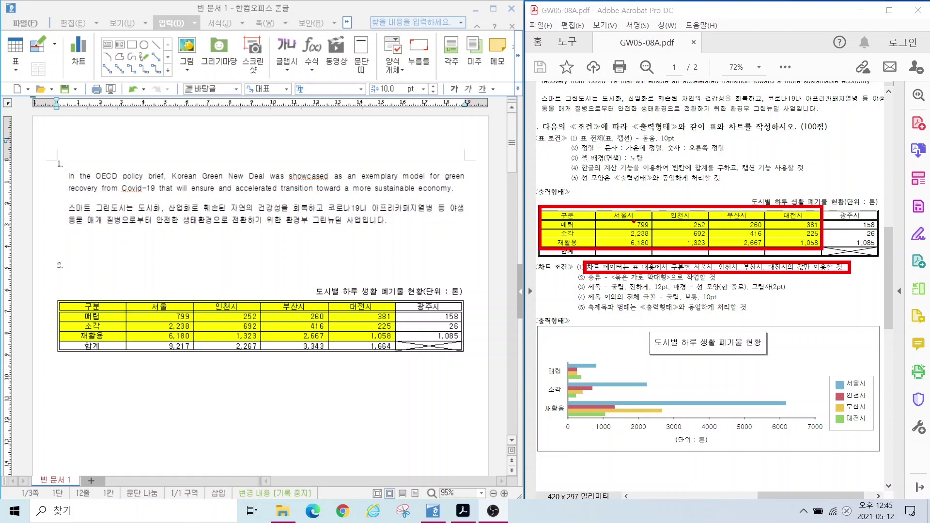
key("Escape")
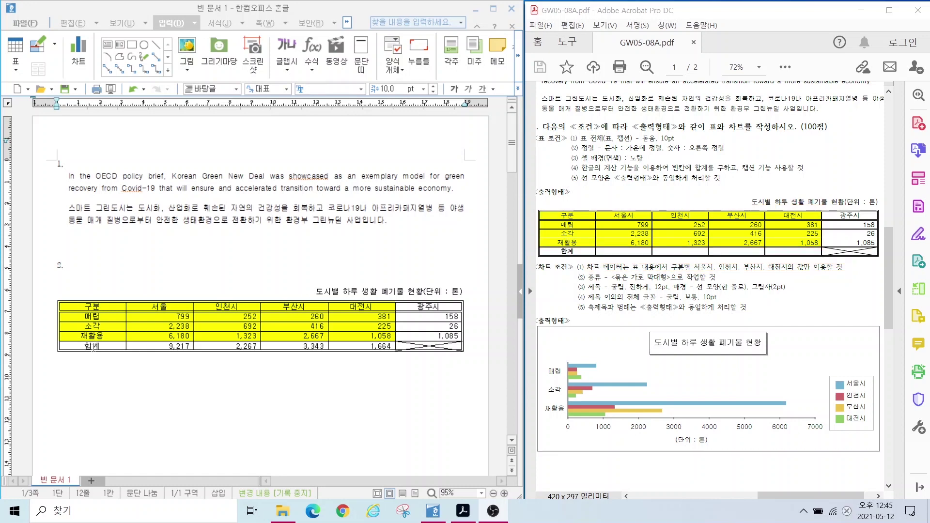
left_click_drag(96, 306, 359, 337)
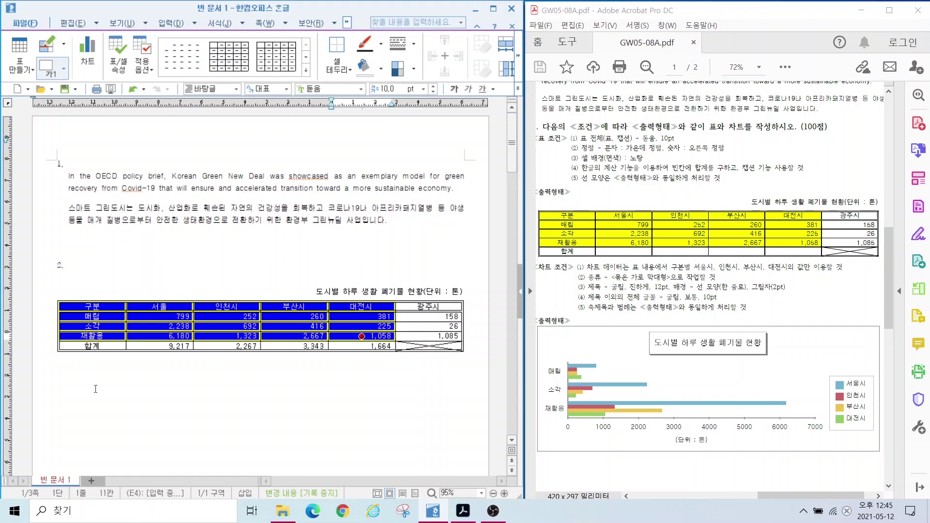
left_click(165, 24)
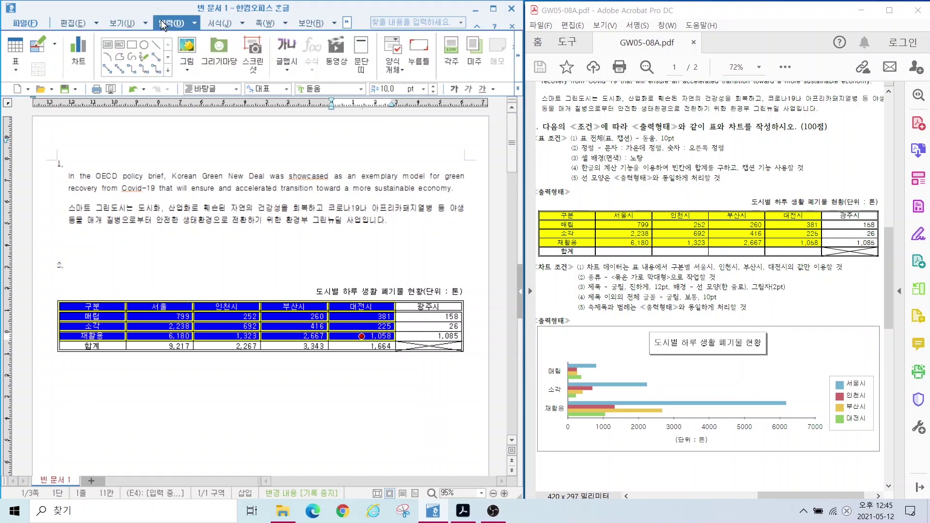
left_click(81, 53)
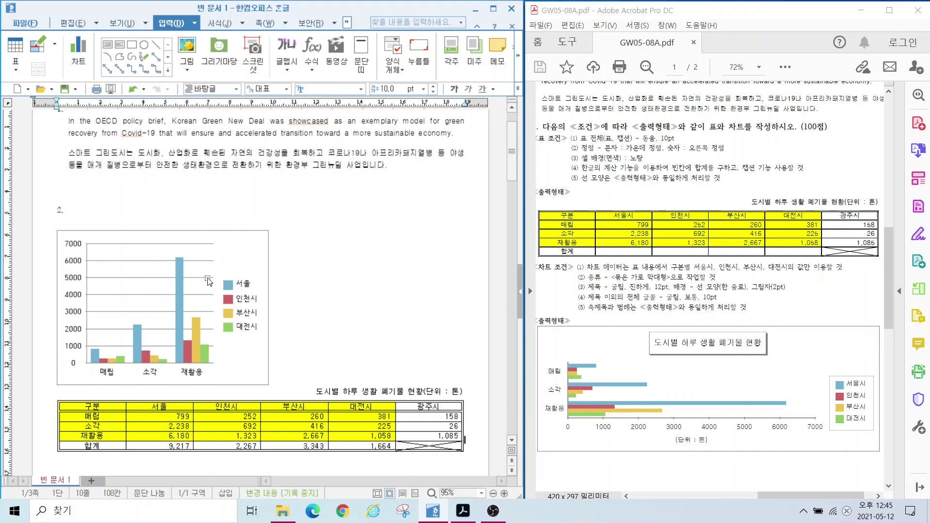
Step: Move the new column chart down so it sits below the question 2 table
left_click(250, 262)
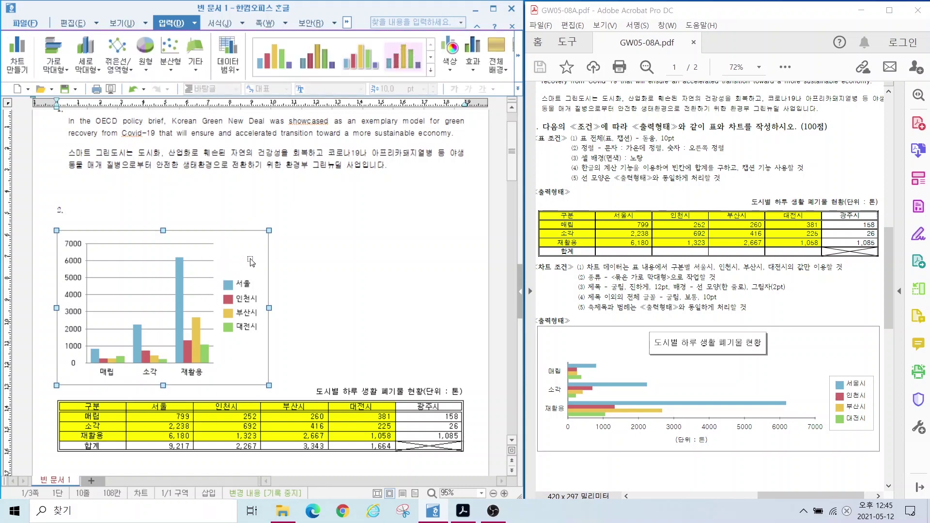
left_click_drag(250, 261, 245, 345)
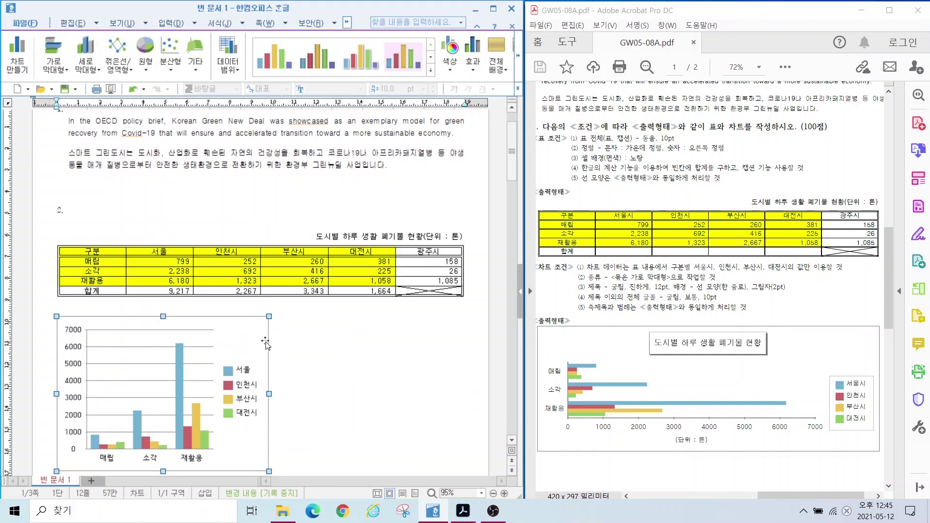
scroll(266, 346, "down", 3)
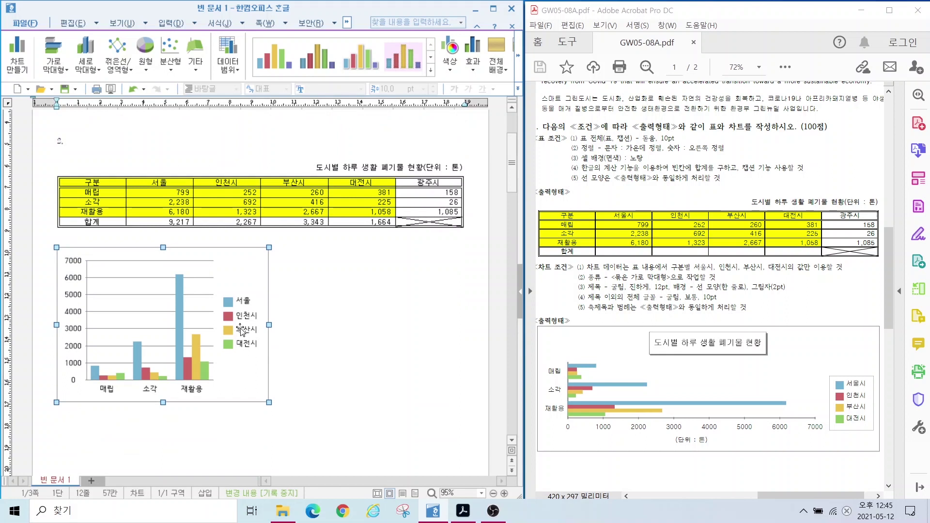
key("Escape")
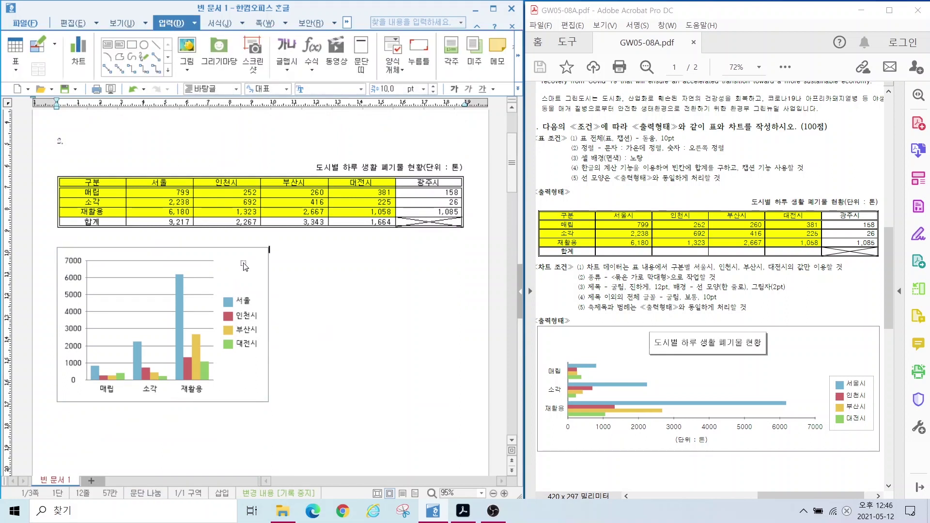
left_click(244, 277)
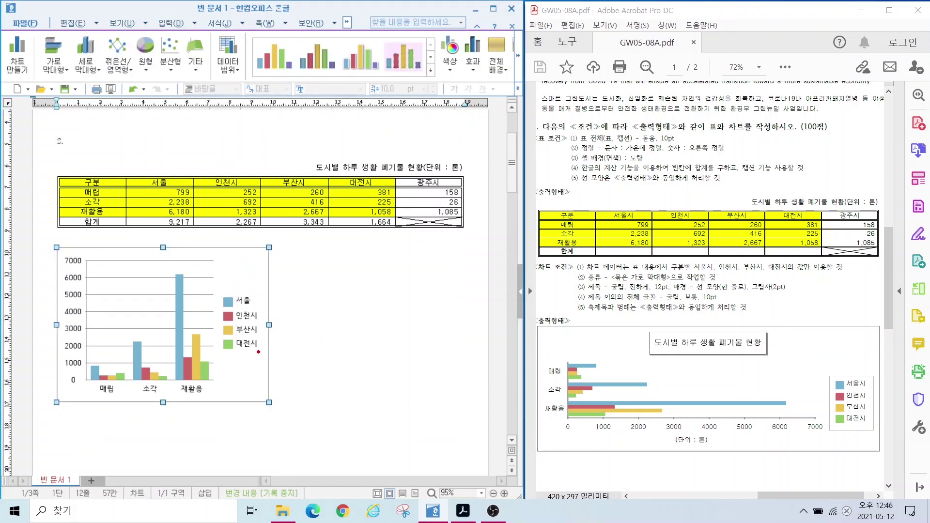
mouse_move(289, 339)
left_mouse_down()
mouse_move(286, 308)
mouse_move(293, 344)
left_mouse_up()
mouse_move(177, 266)
left_mouse_down()
mouse_move(155, 266)
mouse_move(176, 232)
mouse_move(174, 263)
left_mouse_up()
Step: Stretch the chart's right side to the table's right edge, then enter chart editing mode
mouse_move(80, 357)
left_mouse_down()
mouse_move(53, 360)
mouse_move(84, 334)
left_mouse_up()
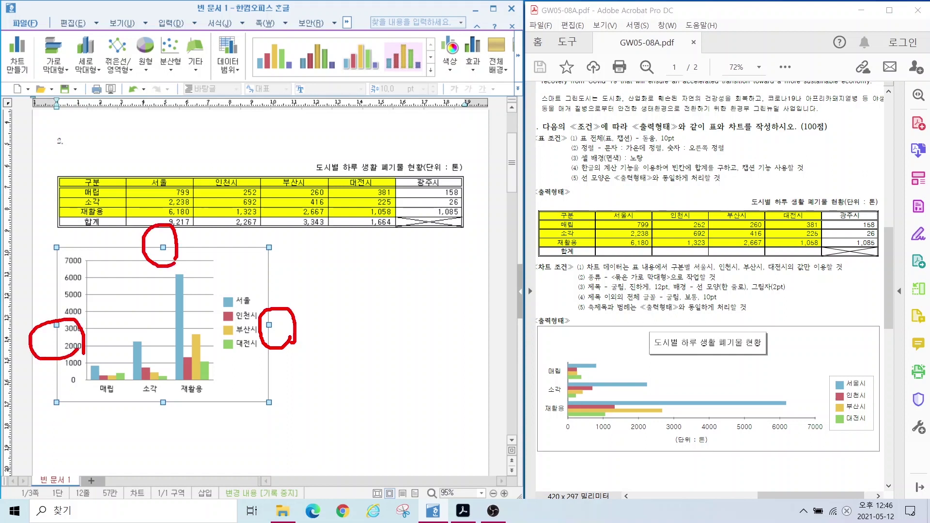
key("Escape")
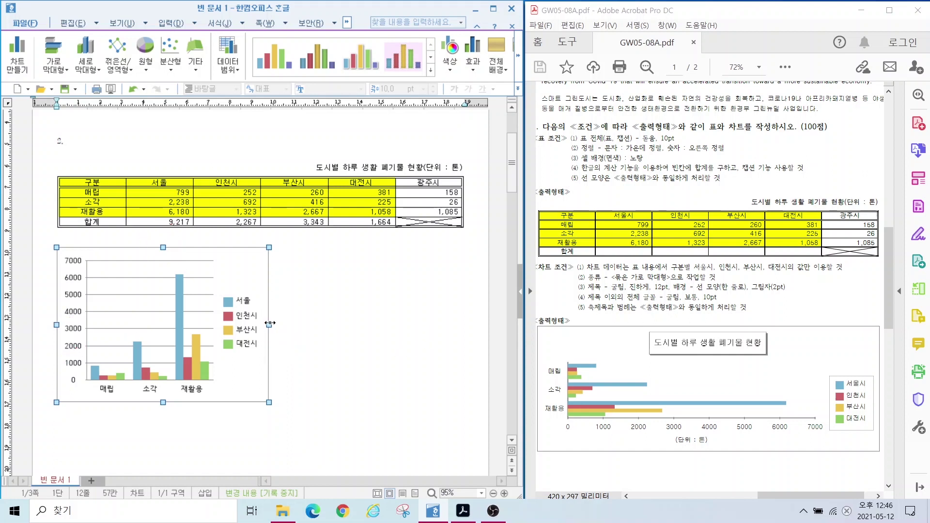
left_click_drag(270, 323, 460, 322)
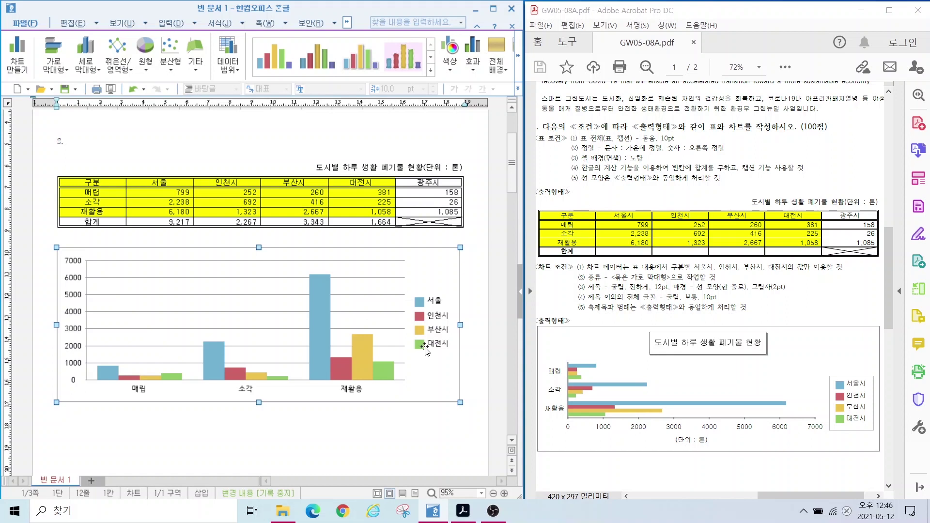
double_click(427, 265)
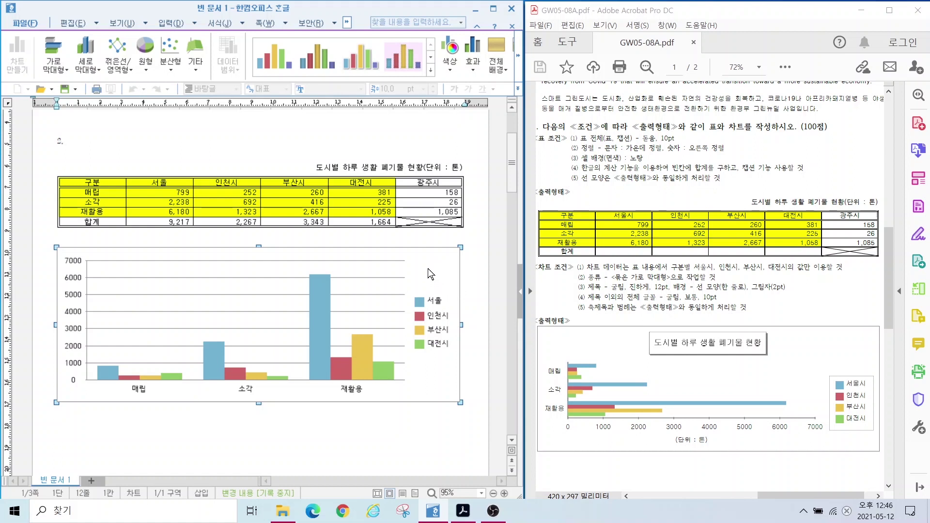
Step: In the chart wizard, change the chart to the plain clustered 가로 막대형 (horizontal bar) type
right_click(429, 272)
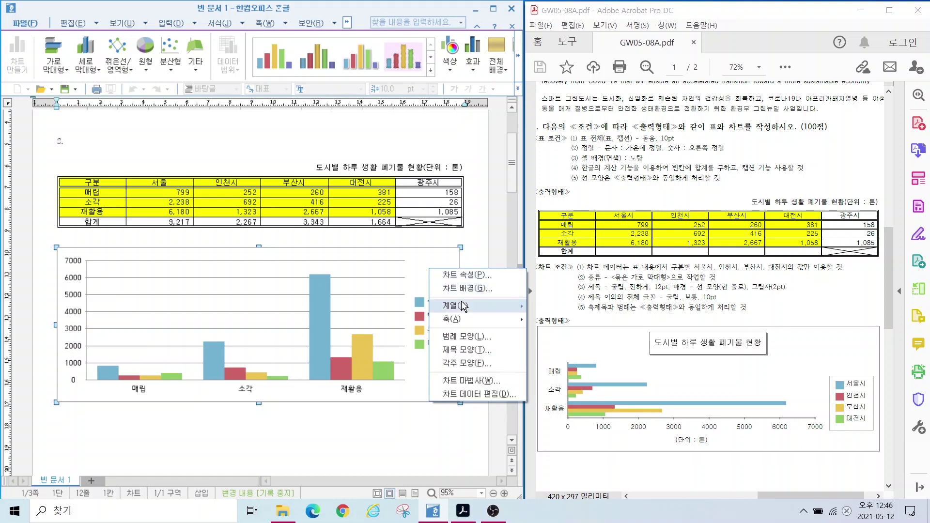
mouse_move(464, 306)
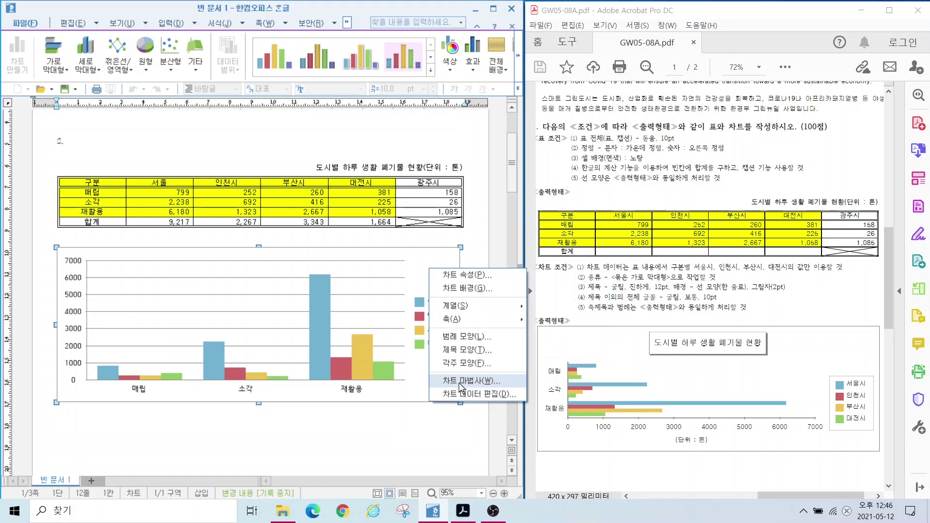
left_click(459, 383)
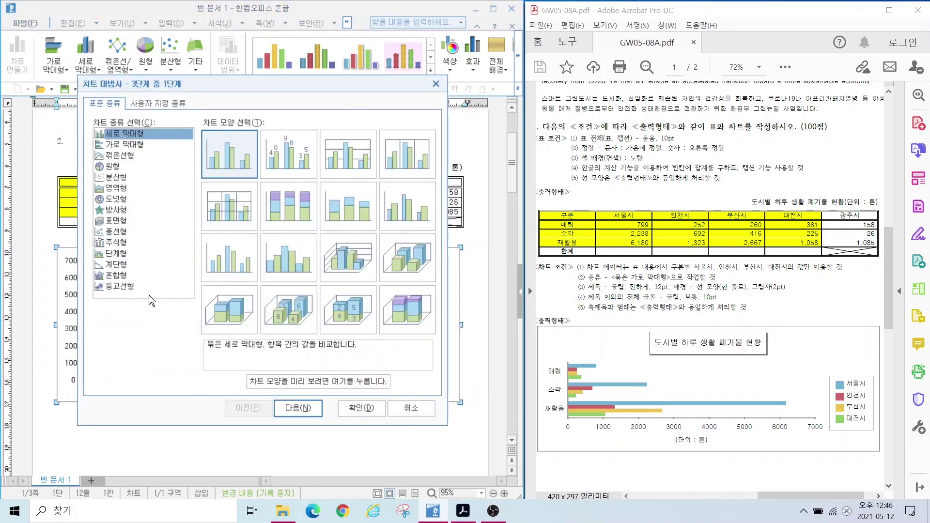
left_click(123, 145)
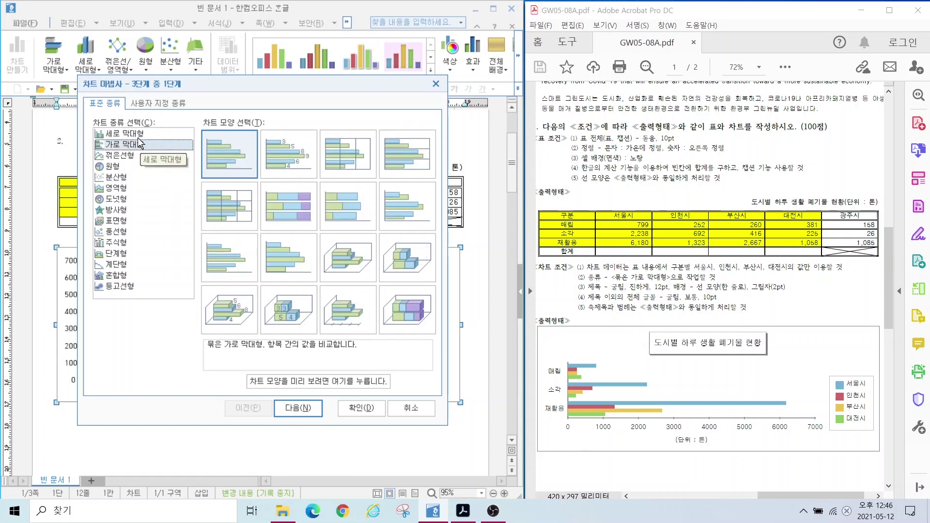
left_click(132, 137)
left_click(133, 146)
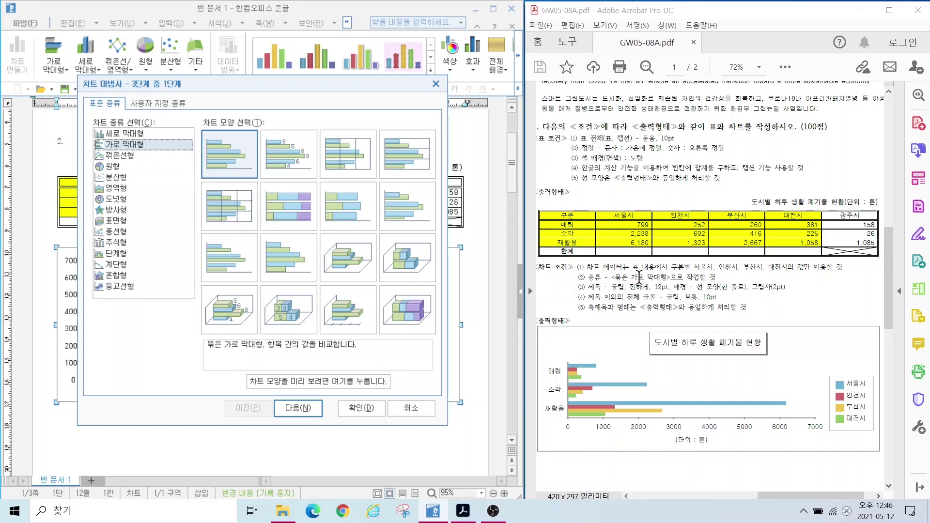
left_click(232, 158)
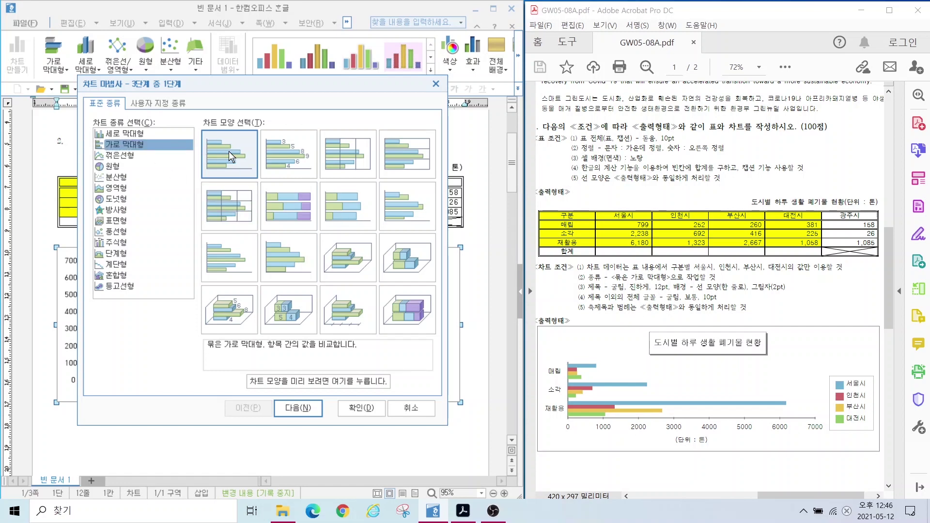
left_click(291, 408)
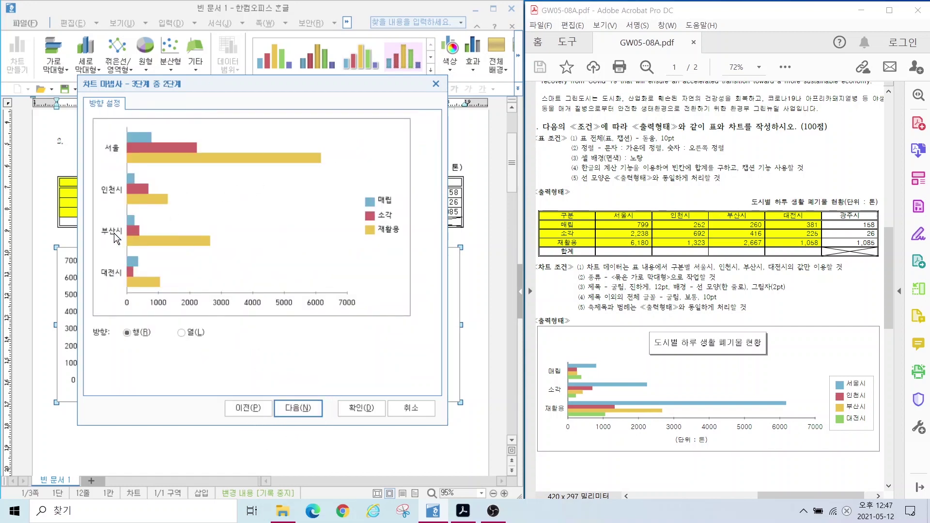
Step: Set the wizard's data direction to 열 so bars group by 매립, 소각, 재활용 with cities as series
key("alt")
left_click_drag(113, 158, 198, 109)
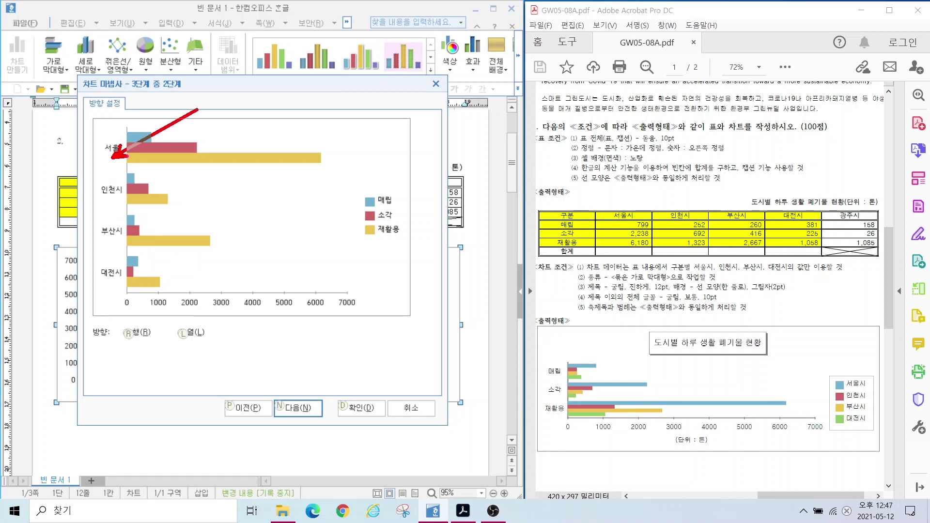
left_click_drag(114, 210, 171, 175)
left_click_drag(120, 242, 179, 219)
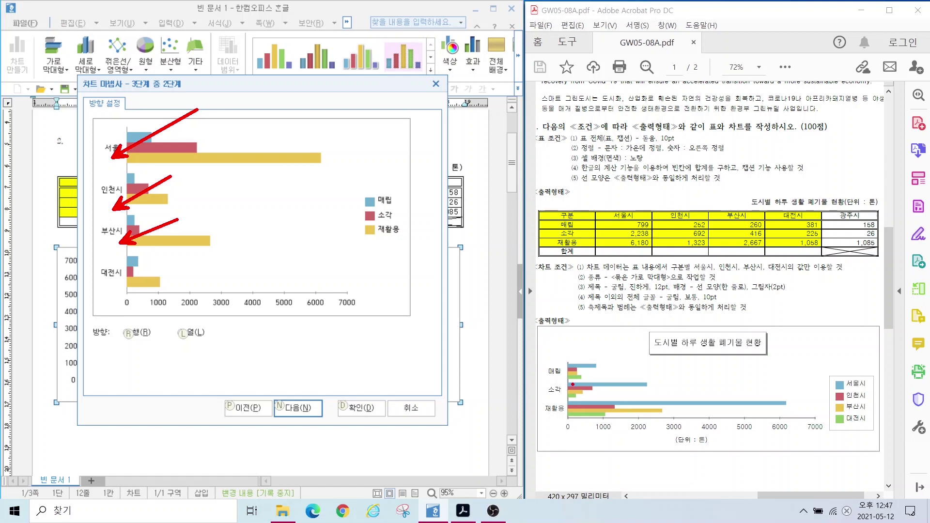
mouse_move(567, 383)
left_mouse_down()
mouse_move(544, 381)
mouse_move(565, 363)
mouse_move(551, 406)
mouse_move(565, 405)
mouse_move(552, 426)
left_mouse_up()
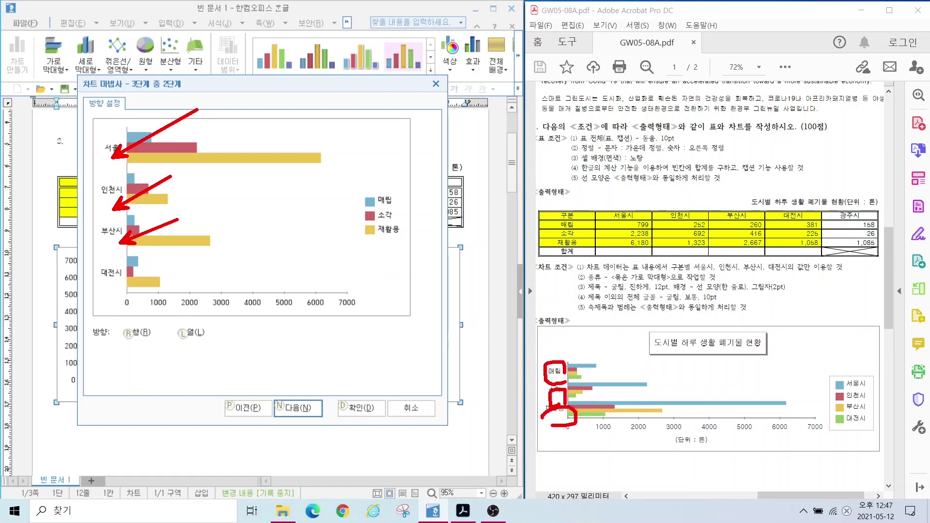
key("Escape")
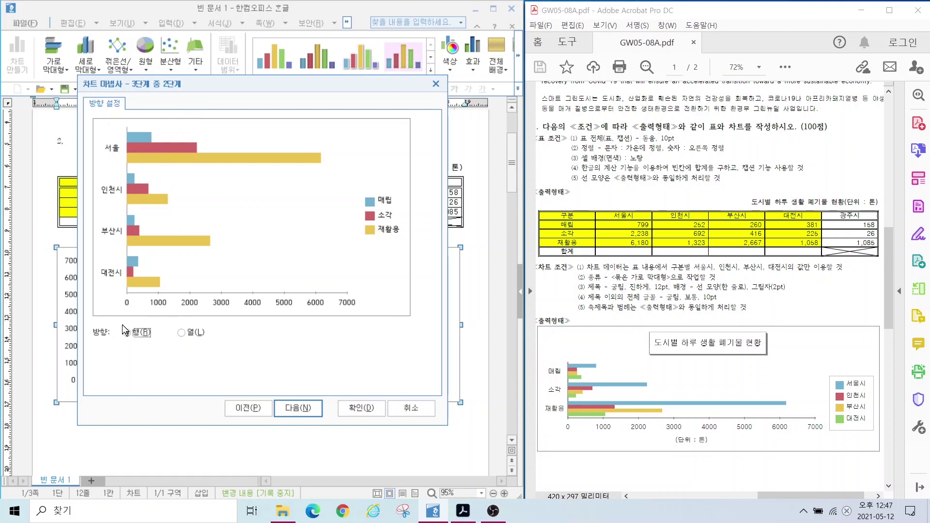
left_click(128, 332)
left_click(134, 334)
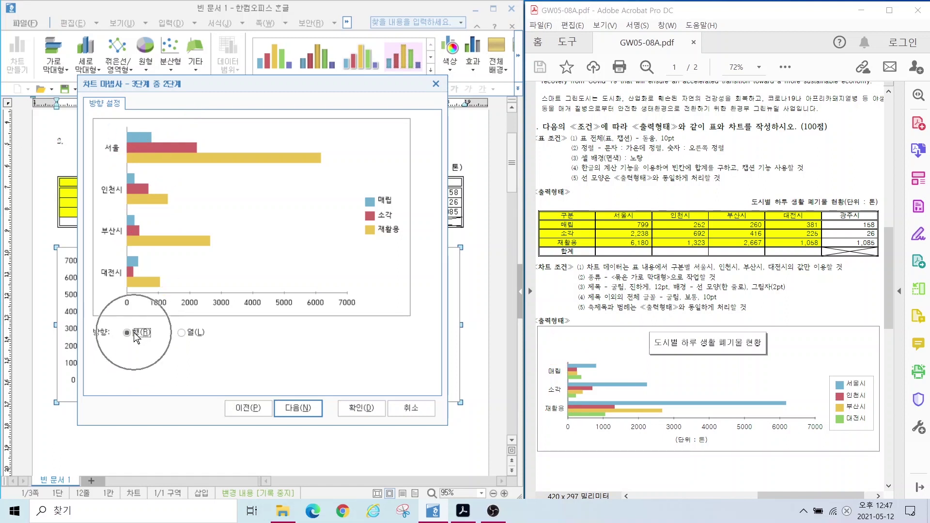
left_click(182, 332)
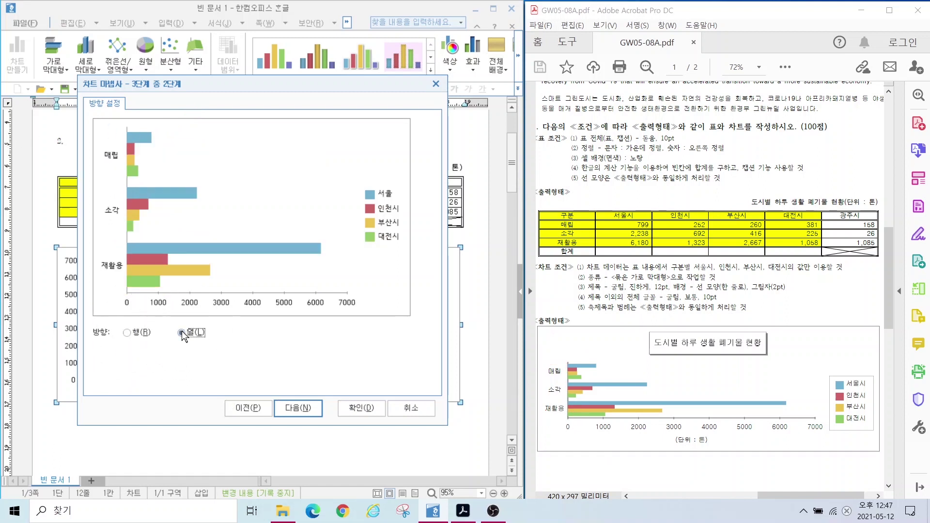
left_click(98, 159)
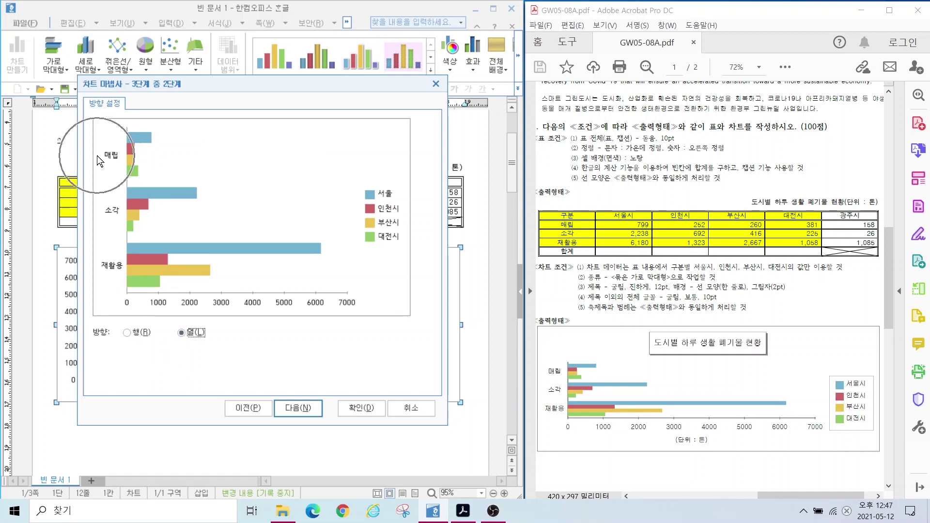
left_click(118, 232)
left_click(110, 266)
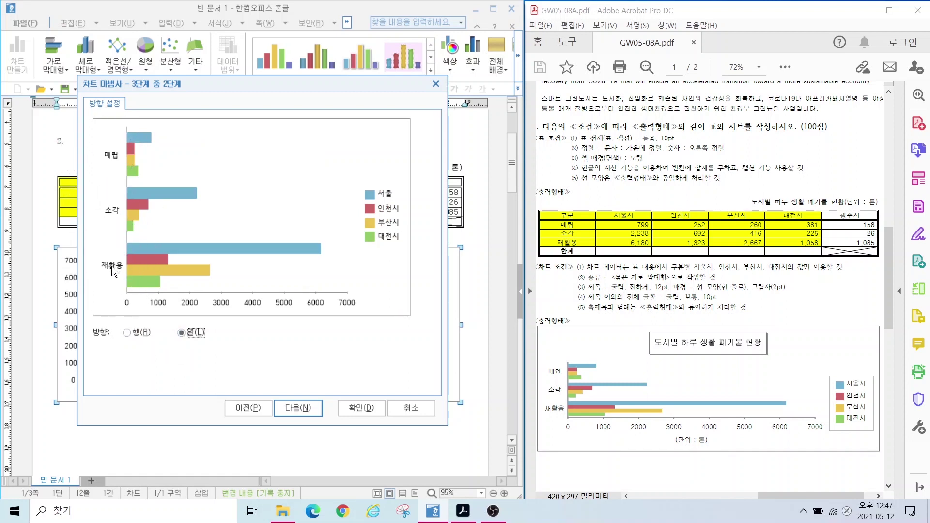
left_click(298, 408)
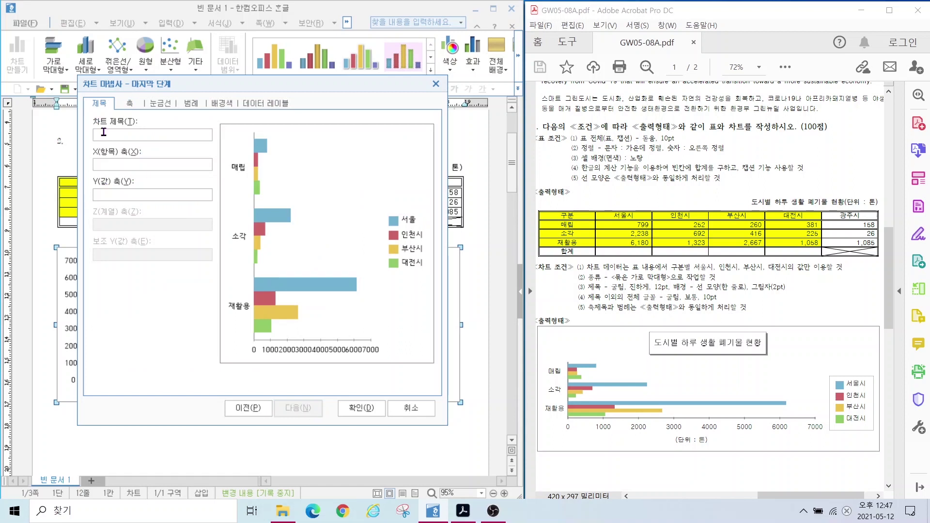
Step: Enter the chart title '도시별 하루 생활 폐기물 현황'
left_click(98, 123)
left_click(98, 154)
left_click(98, 183)
left_click(105, 138)
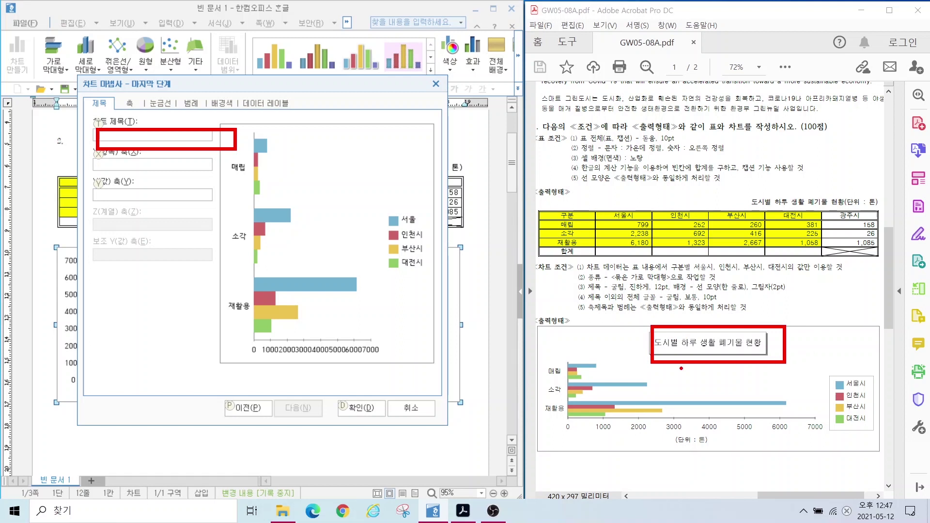
mouse_move(563, 389)
left_mouse_down()
mouse_move(547, 426)
mouse_move(540, 375)
mouse_move(569, 414)
left_mouse_up()
mouse_move(671, 441)
left_mouse_down()
mouse_move(600, 426)
mouse_move(806, 420)
mouse_move(681, 435)
mouse_move(720, 447)
mouse_move(667, 442)
left_mouse_up()
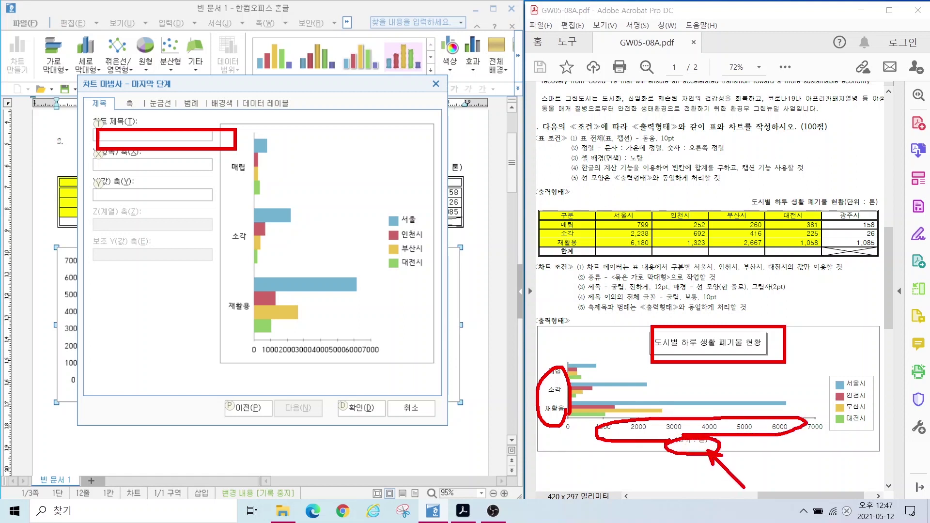
key("Escape")
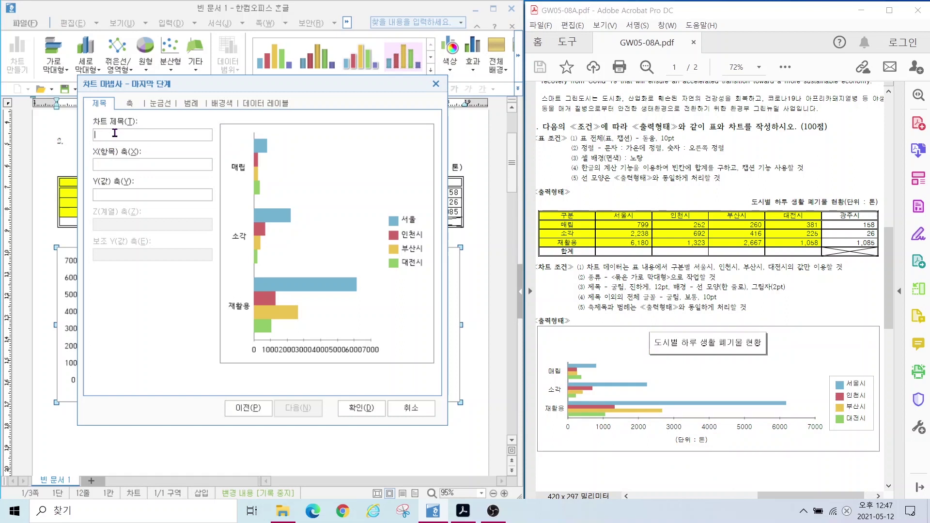
type("도시별 하루 생활 폐기물 현황")
Step: Label the Y (value) axis '(단위 : 톤)' and finish the chart wizard
key("alt")
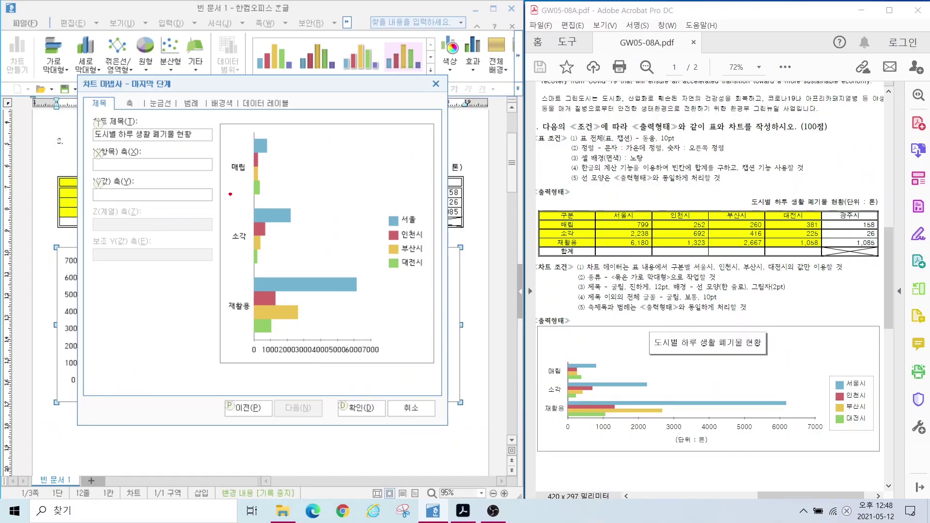
mouse_move(242, 160)
left_mouse_down()
mouse_move(223, 151)
mouse_move(242, 164)
left_mouse_up()
mouse_move(250, 250)
left_mouse_down()
mouse_move(242, 230)
mouse_move(251, 254)
left_mouse_up()
left_click_drag(255, 323, 261, 310)
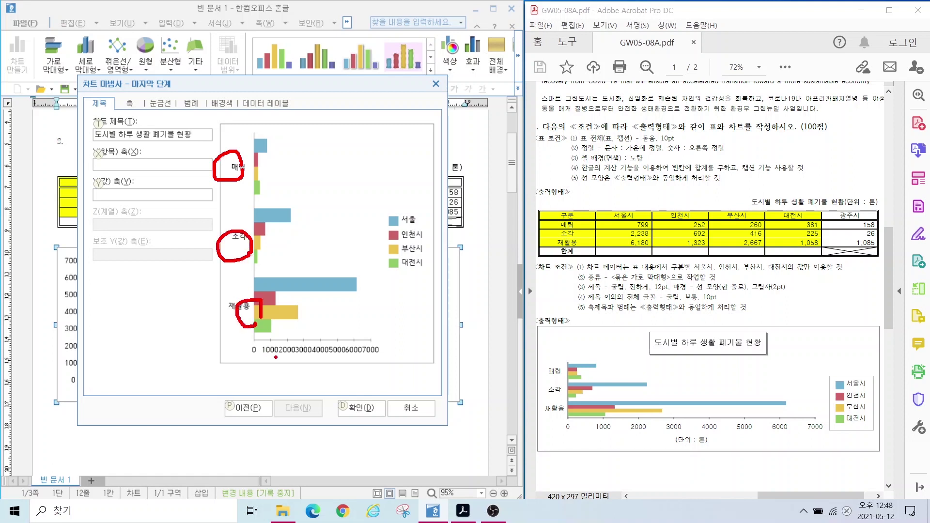
mouse_move(271, 360)
left_mouse_down()
mouse_move(282, 352)
mouse_move(285, 362)
mouse_move(304, 346)
mouse_move(336, 356)
left_mouse_up()
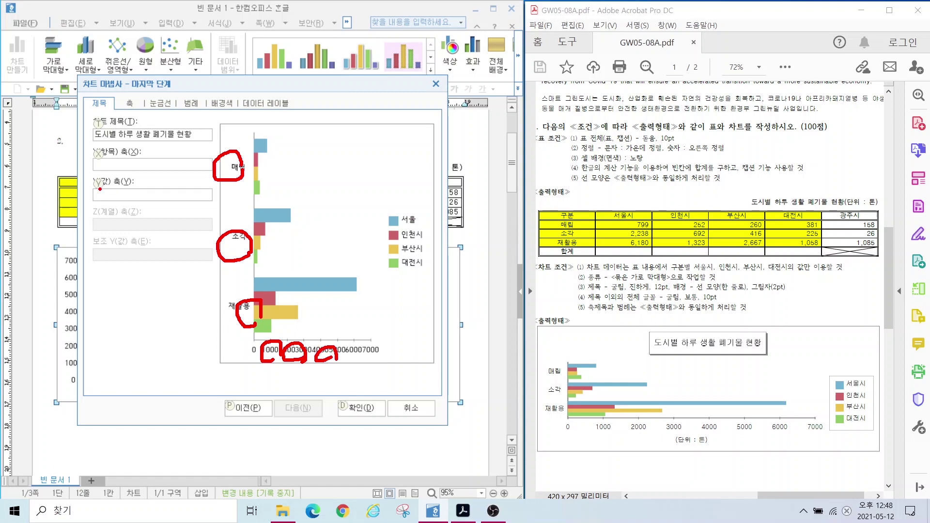
mouse_move(128, 190)
left_mouse_down()
mouse_move(115, 199)
mouse_move(180, 240)
left_mouse_up()
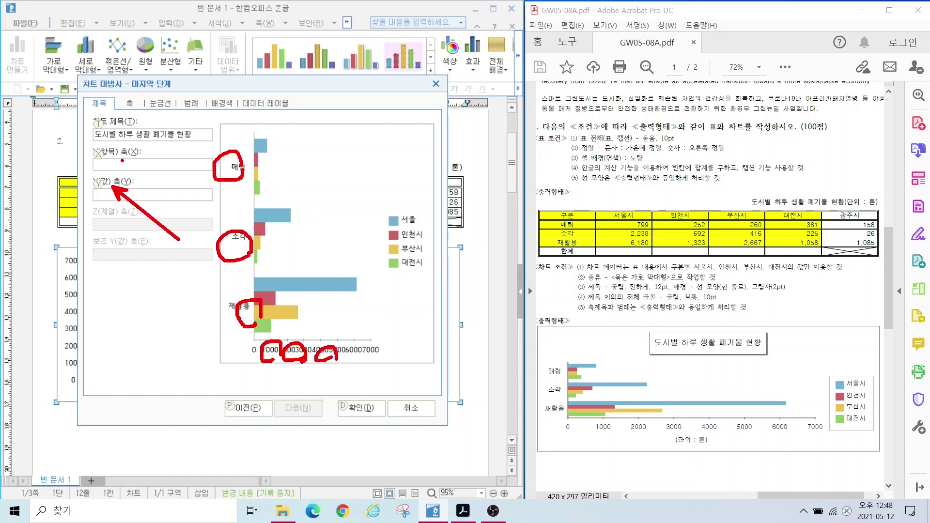
mouse_move(114, 149)
left_mouse_down()
mouse_move(154, 103)
mouse_move(171, 97)
left_mouse_up()
left_click_drag(121, 130, 115, 146)
left_click_drag(115, 146, 132, 142)
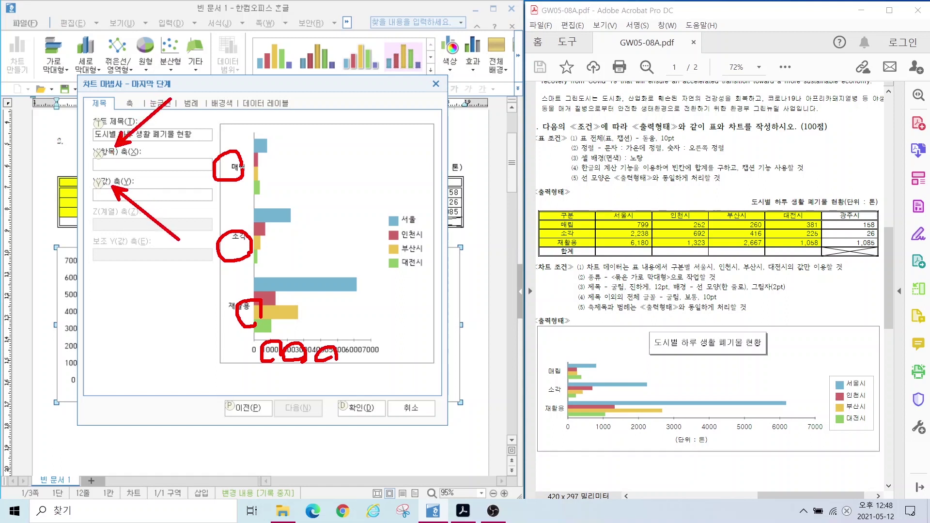
left_click_drag(661, 432, 737, 451)
mouse_move(631, 427)
left_mouse_down()
mouse_move(655, 441)
mouse_move(649, 446)
left_mouse_up()
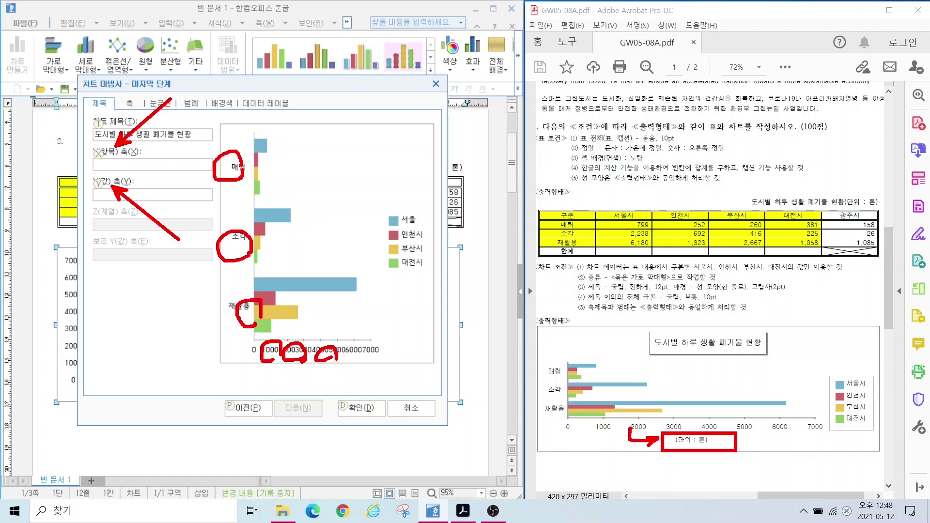
mouse_move(146, 224)
left_mouse_down()
mouse_move(99, 169)
mouse_move(228, 213)
mouse_move(131, 224)
left_mouse_up()
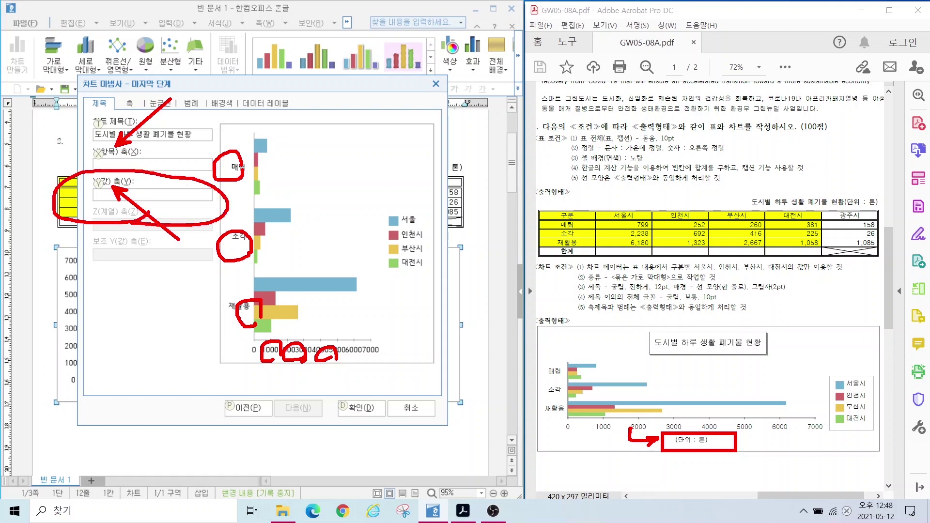
key("Escape")
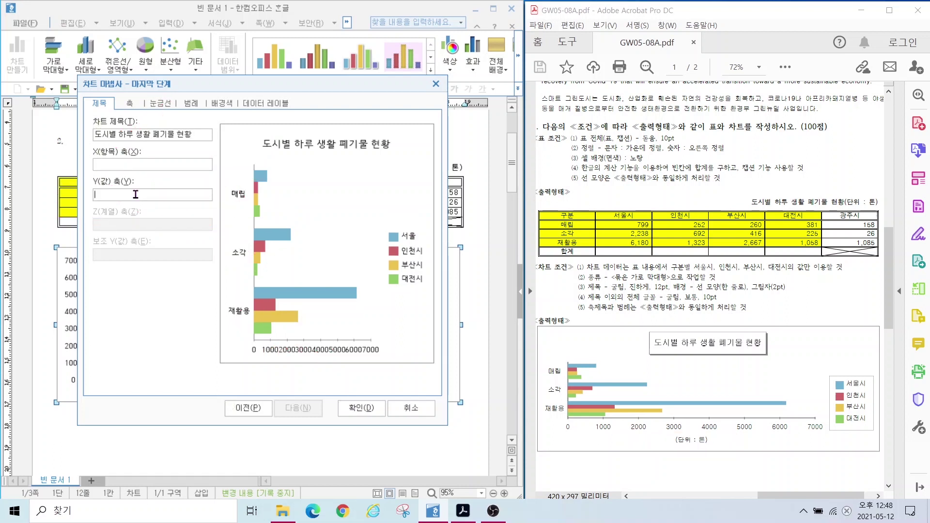
type("(단위 : 톤)")
left_click(360, 408)
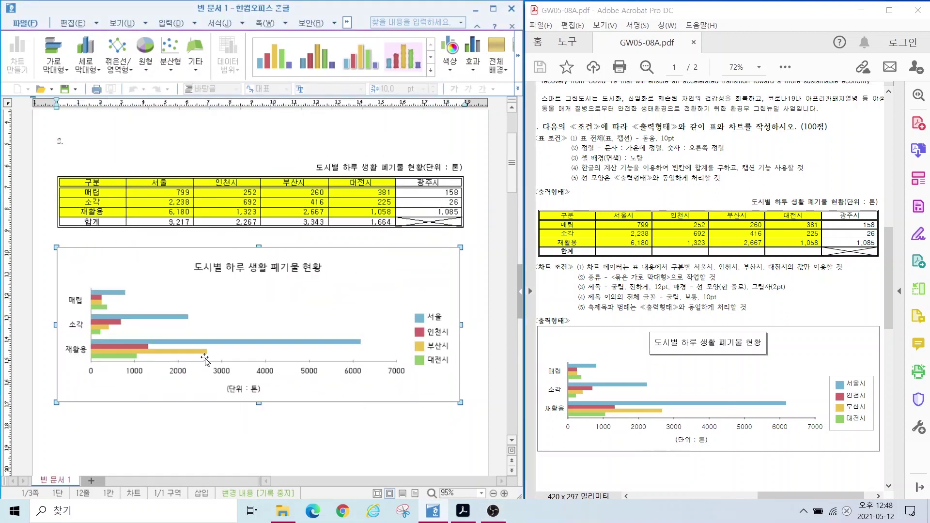
Step: Set the chart title's font to bold 굴림
left_click(274, 431)
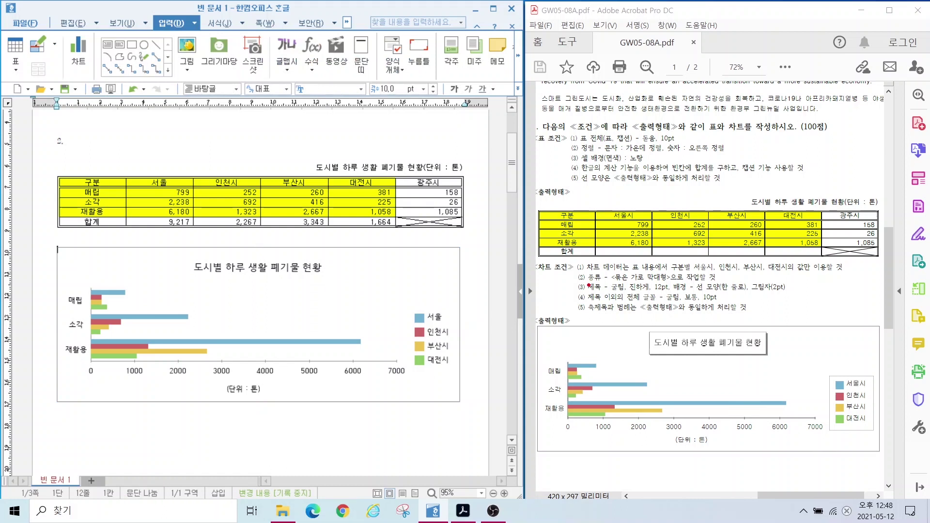
left_click_drag(584, 284, 691, 284)
left_click_drag(775, 287, 806, 305)
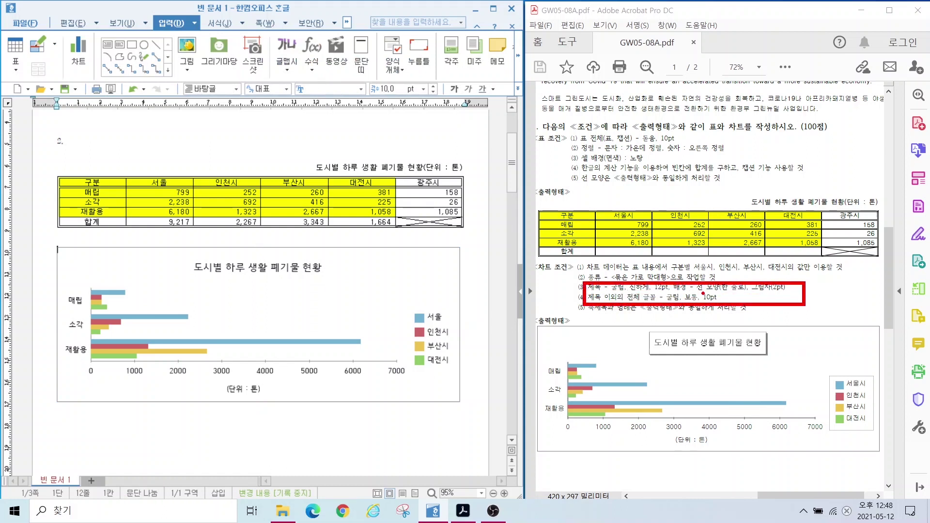
key("Escape")
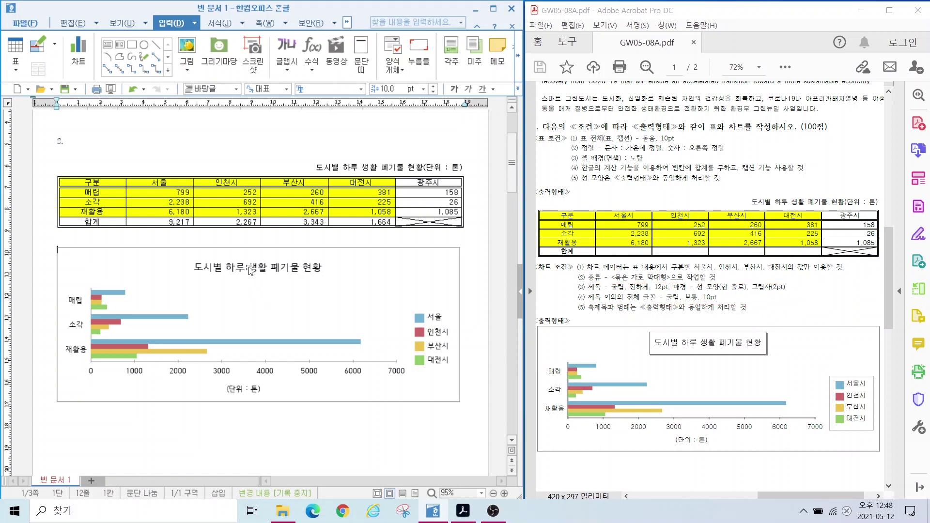
left_click(250, 269)
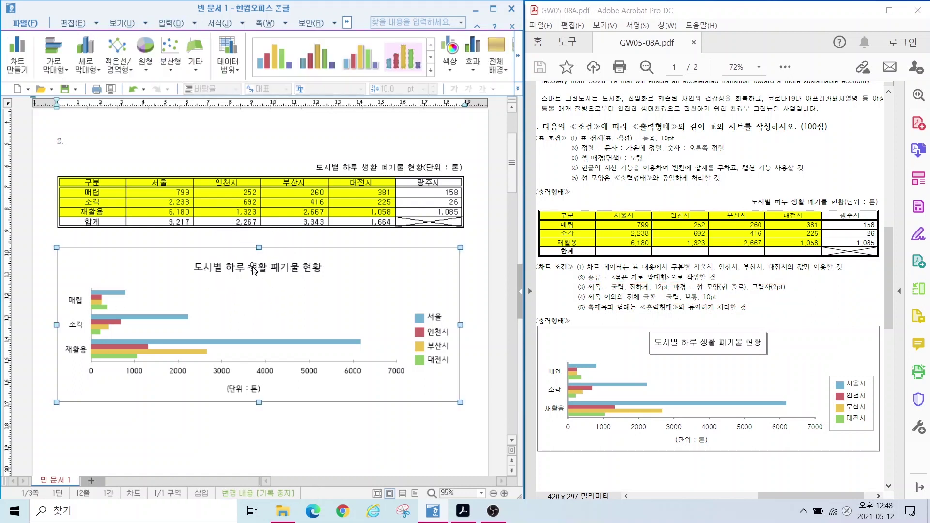
double_click(255, 271)
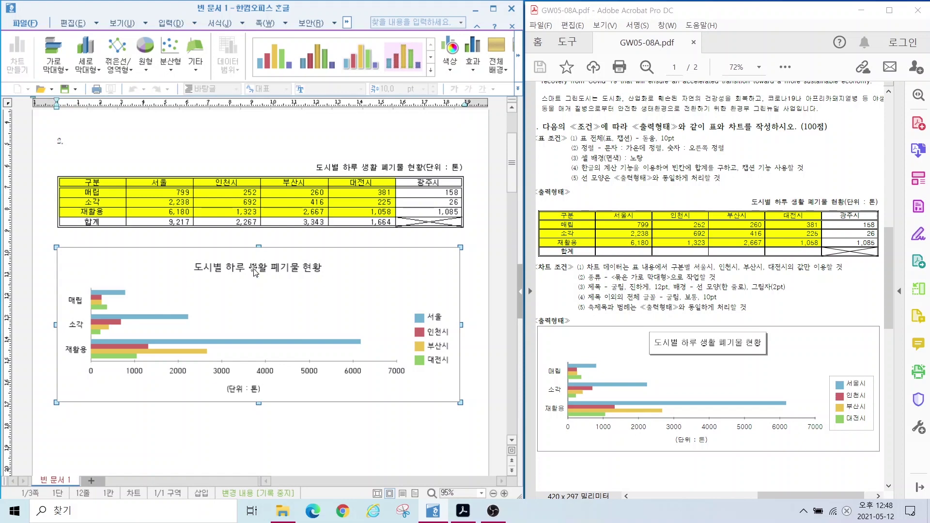
double_click(255, 271)
left_click_drag(200, 58, 224, 121)
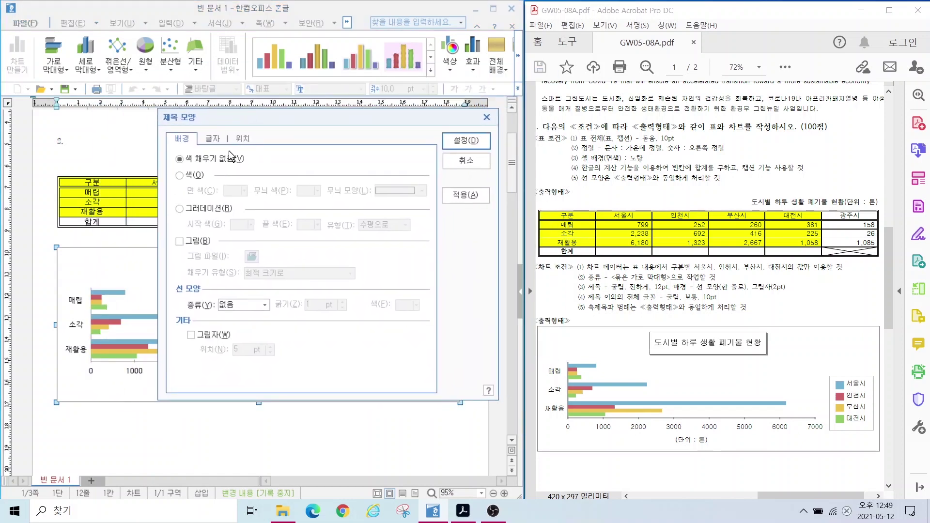
left_click(212, 138)
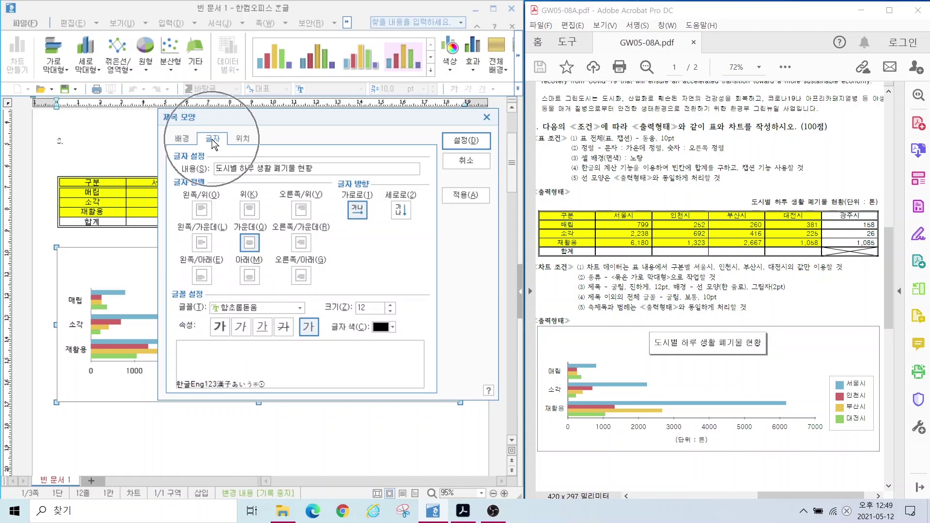
left_click(243, 309)
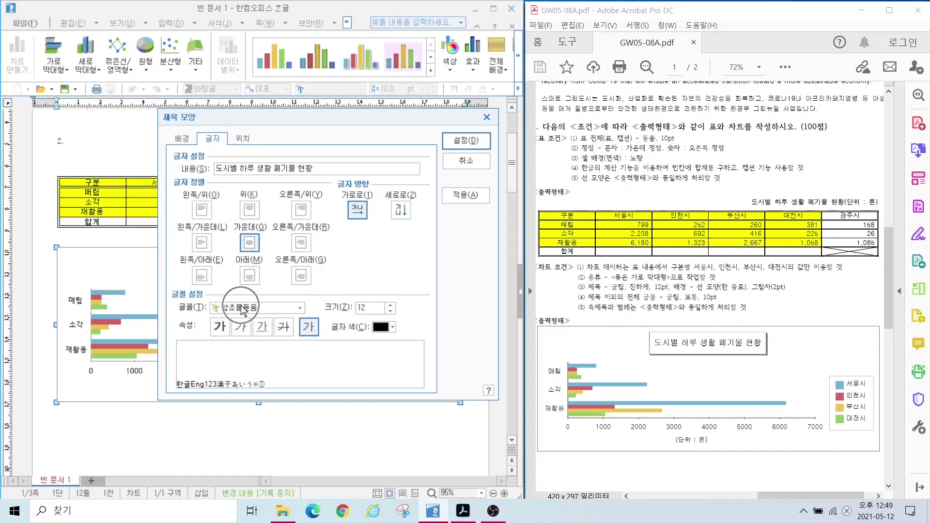
type("굴림")
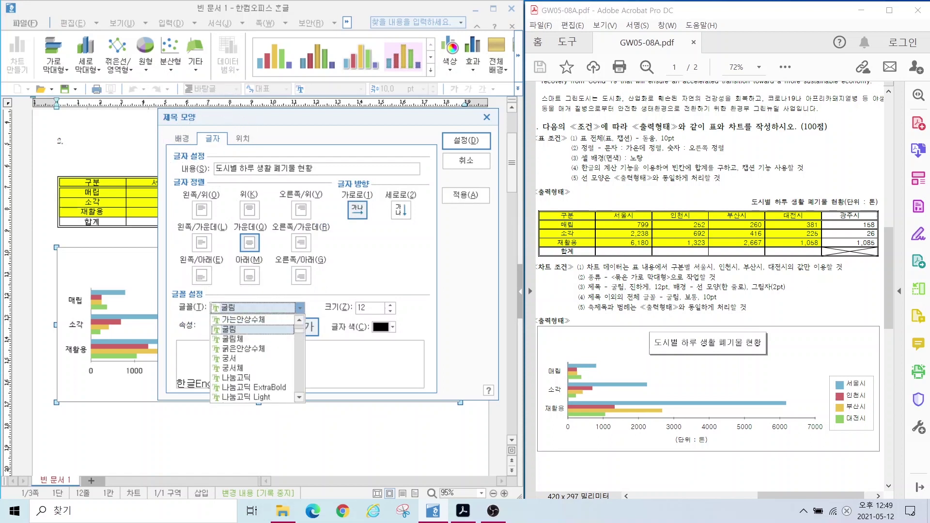
key("Return")
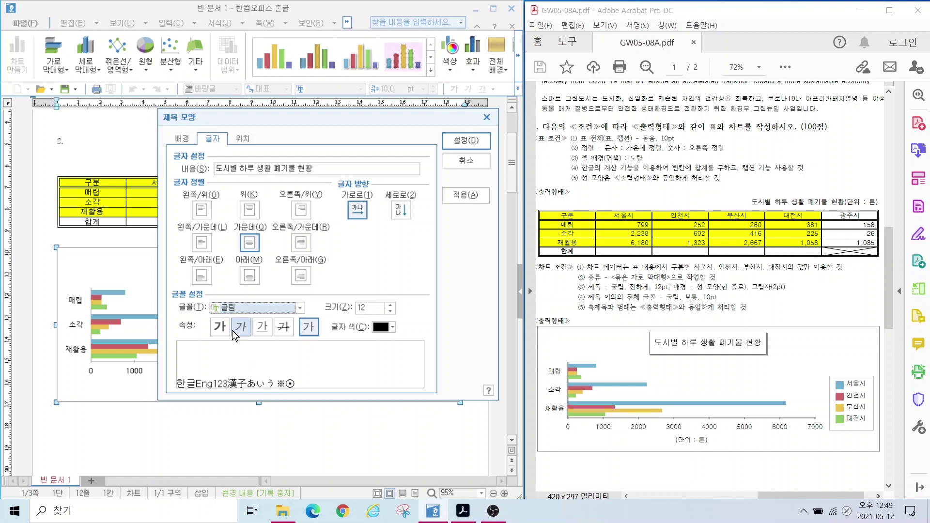
left_click(219, 327)
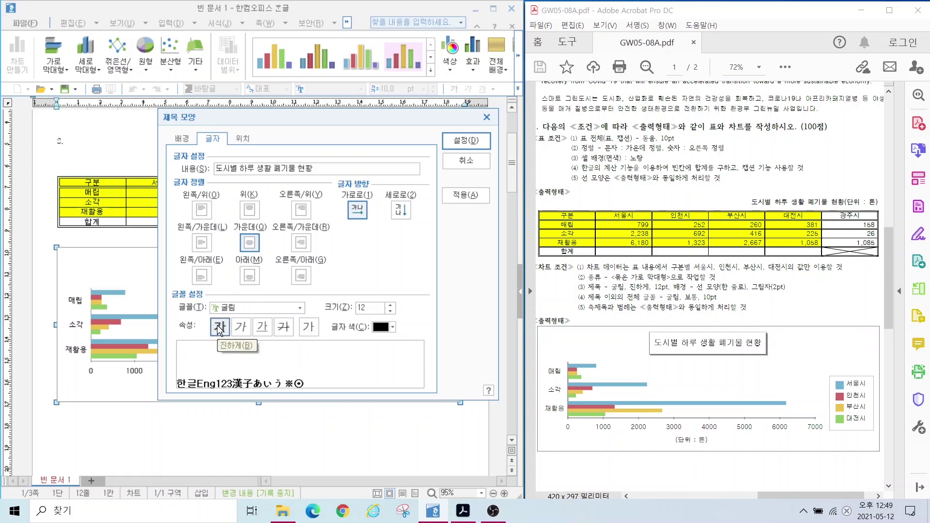
Step: Give the chart title a 한 줄로 single-line border and a 2 pt shadow
key("alt")
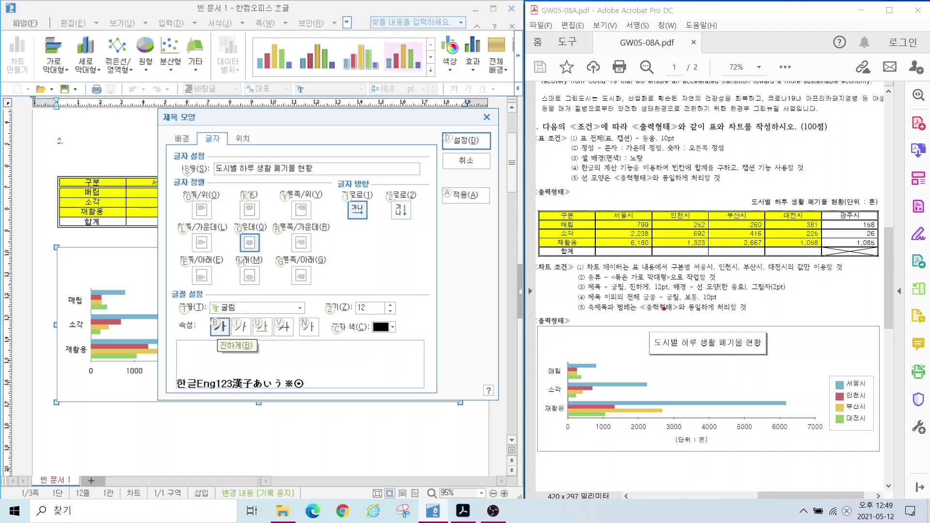
left_click_drag(666, 275, 798, 295)
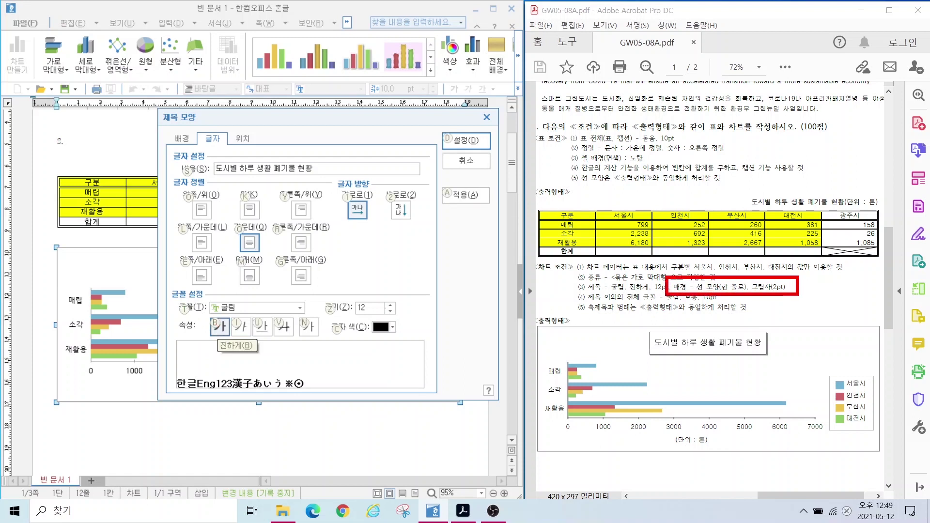
mouse_move(190, 142)
left_mouse_down()
mouse_move(161, 132)
mouse_move(192, 137)
mouse_move(102, 80)
left_mouse_up()
left_click(182, 138)
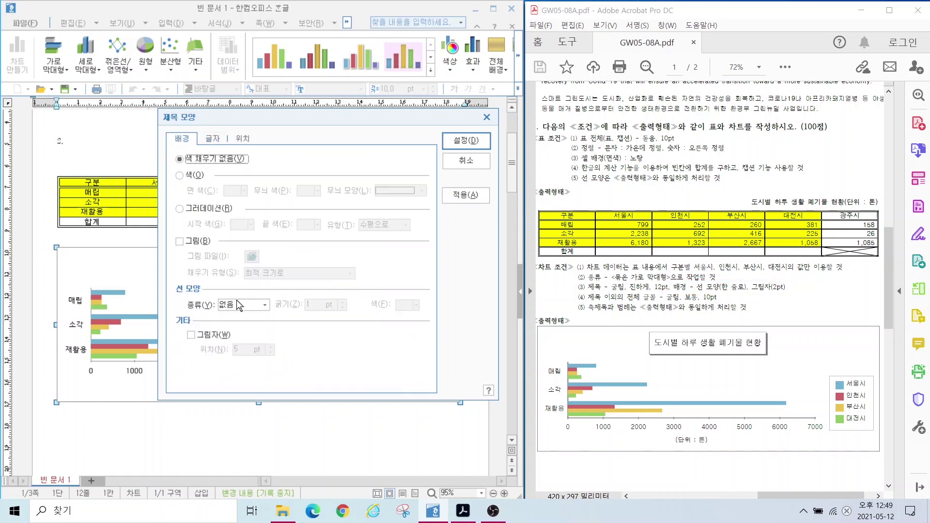
key("ctrl")
left_click(238, 305)
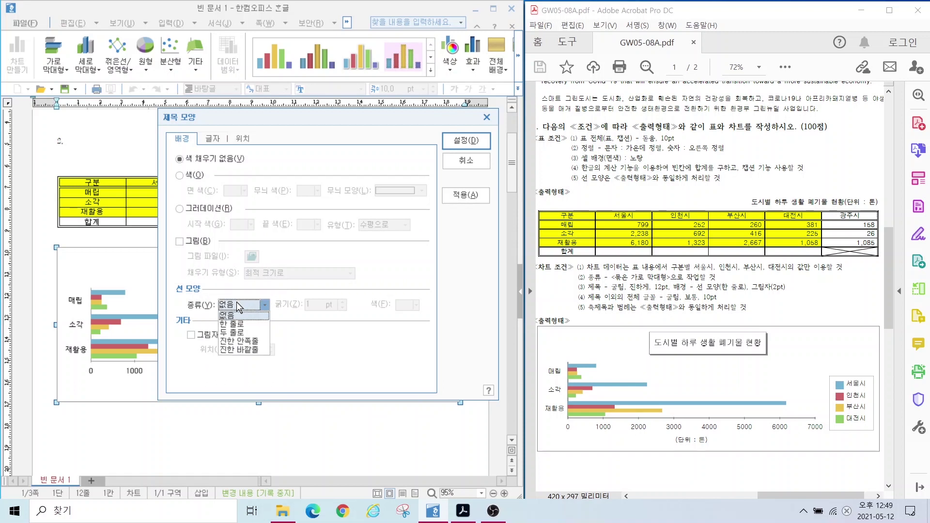
left_click(233, 323)
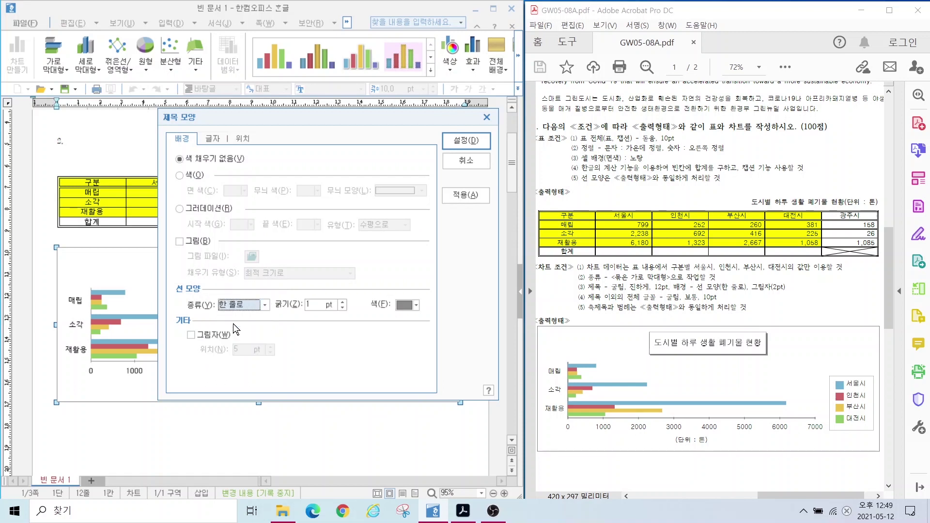
left_click(191, 336)
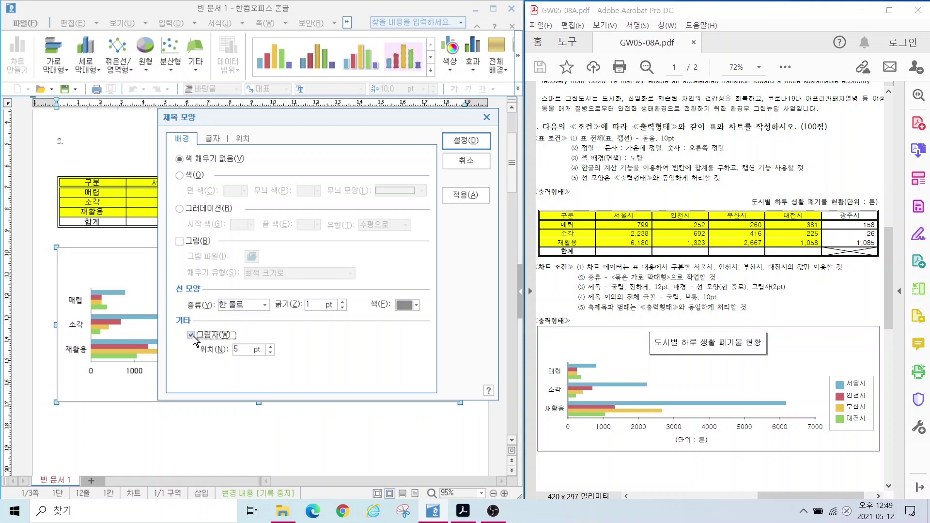
left_click(271, 352)
left_click(270, 352)
left_click(271, 352)
left_click(461, 141)
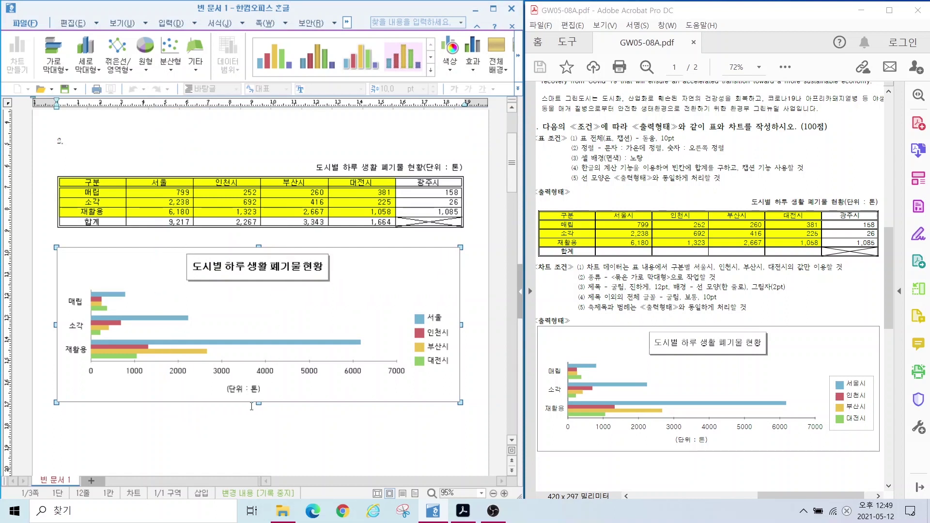
Step: Set the category axis labels (매립, 소각, 재활용) to 굴림 10 pt
left_click(623, 299)
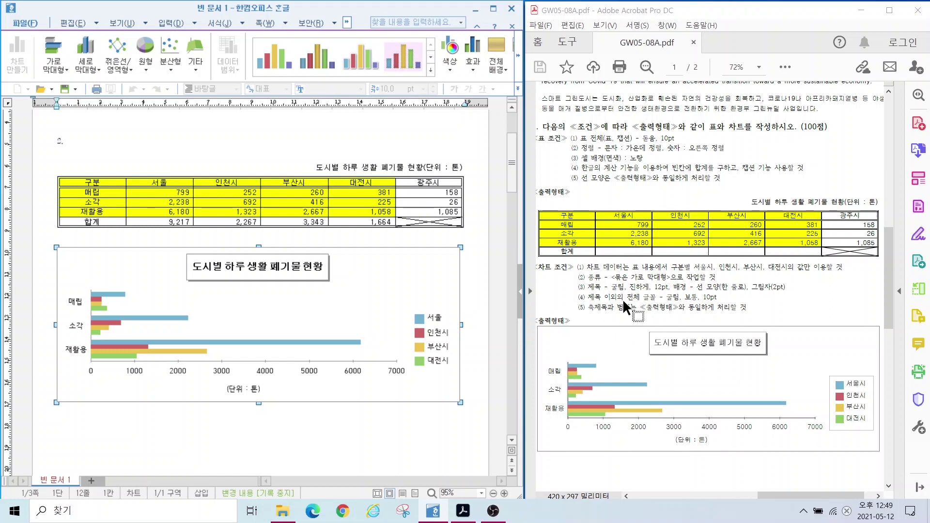
left_click(75, 302)
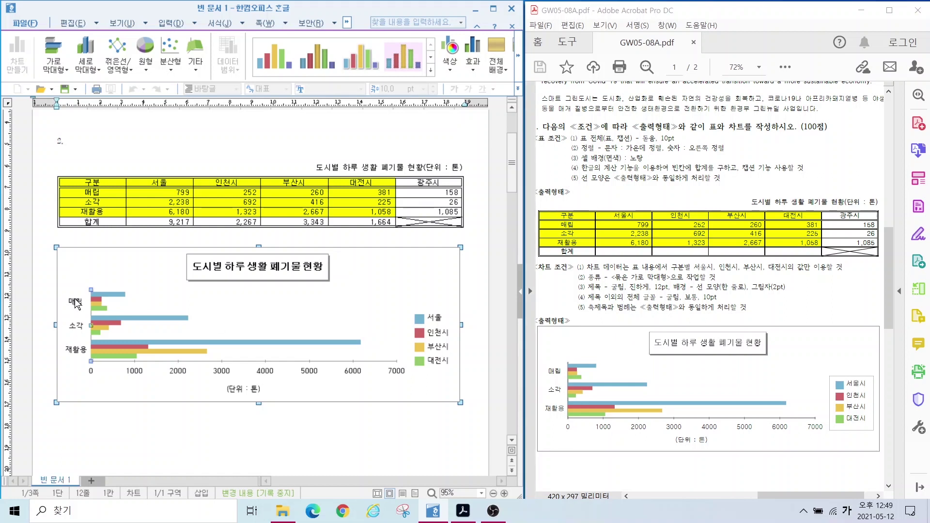
double_click(75, 302)
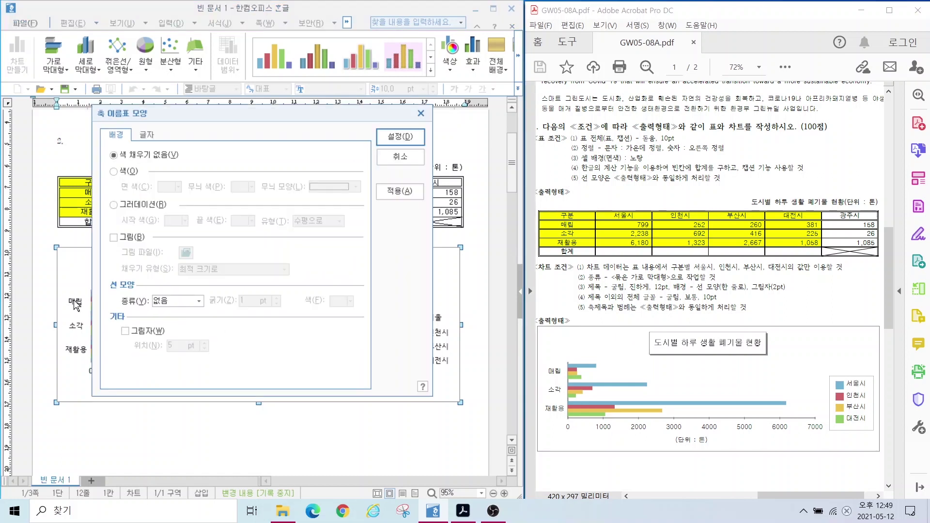
left_click(146, 137)
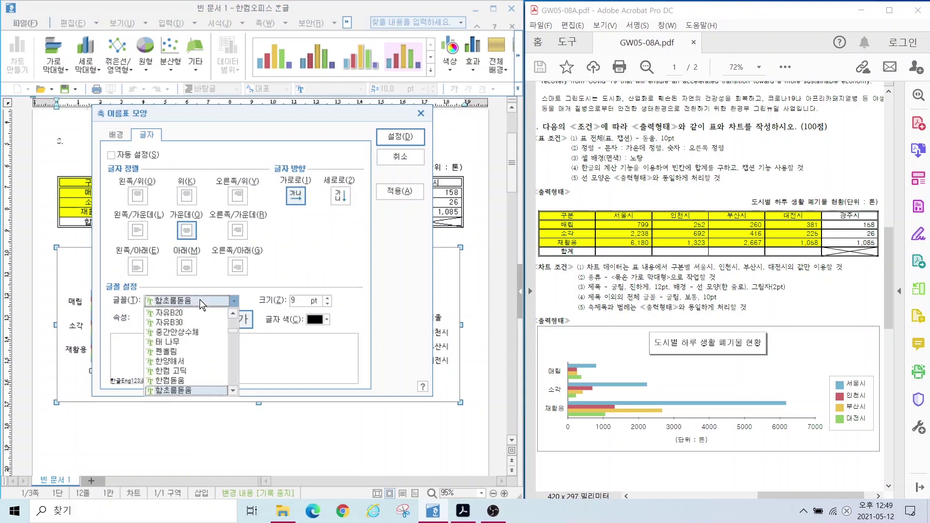
left_click(202, 303)
scroll(187, 348, "up", 15)
left_click(169, 342)
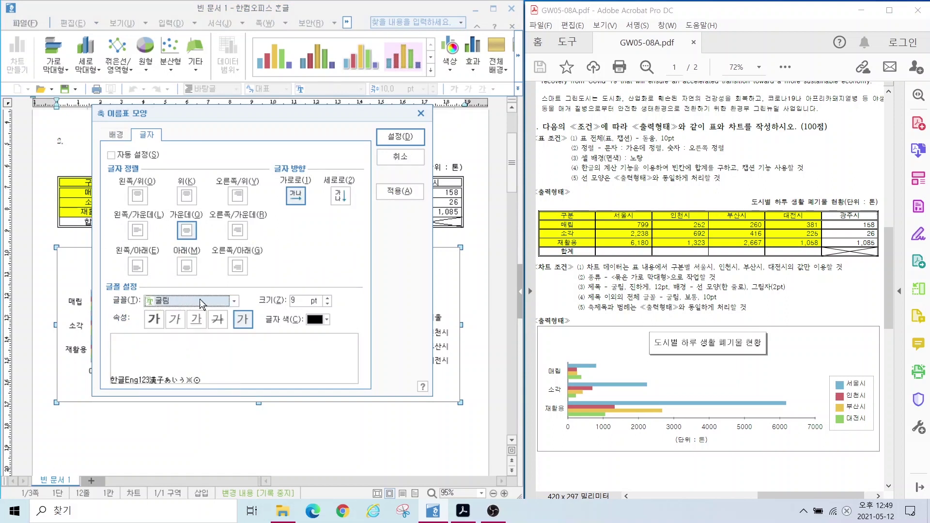
left_click(328, 298)
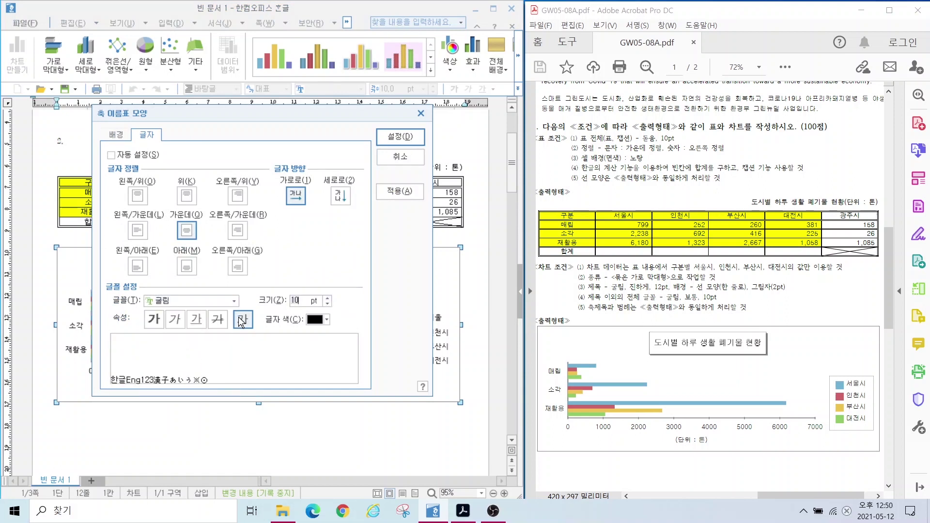
key("alt")
mouse_move(262, 348)
left_mouse_down()
mouse_move(250, 333)
mouse_move(257, 293)
mouse_move(265, 353)
left_mouse_up()
mouse_move(305, 398)
left_mouse_down()
mouse_move(263, 345)
mouse_move(319, 425)
left_mouse_up()
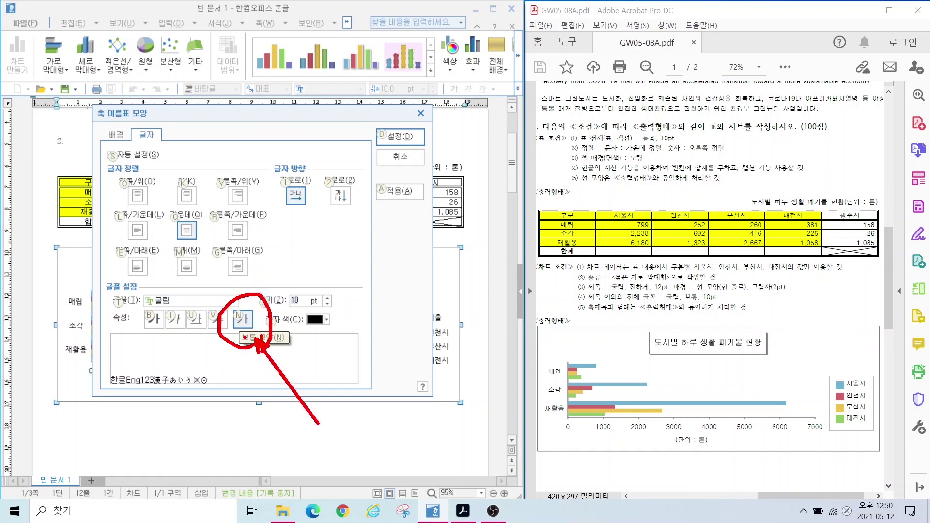
left_click(400, 137)
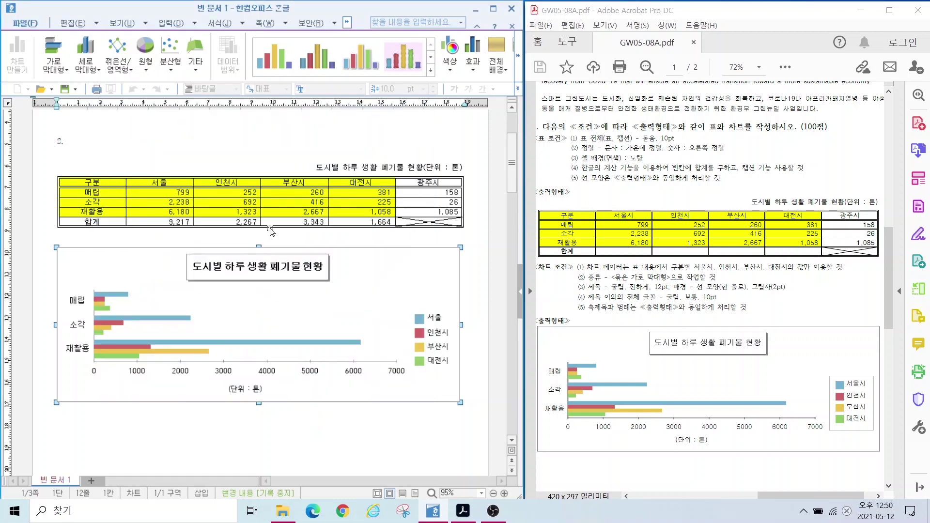
Step: Set the value axis numbers to 굴림 10 pt
double_click(220, 371)
left_click(147, 137)
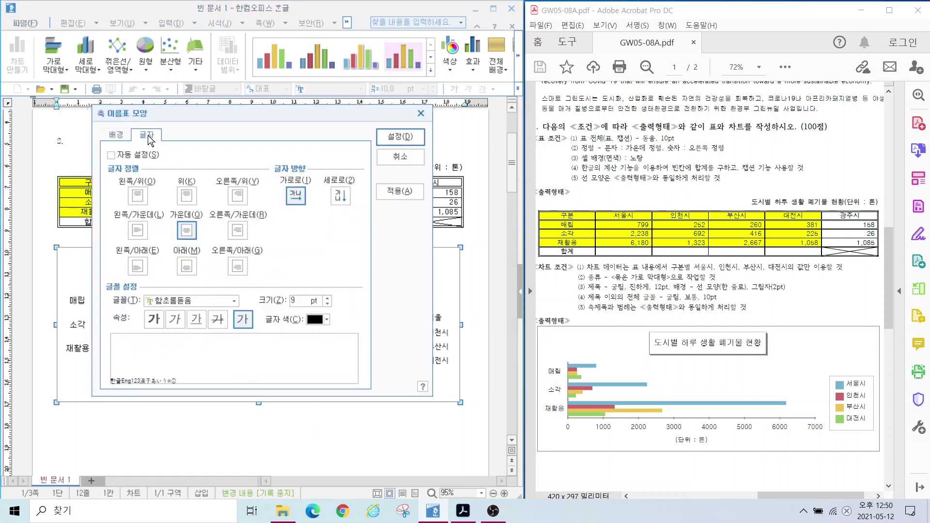
left_click(186, 300)
type("굴림")
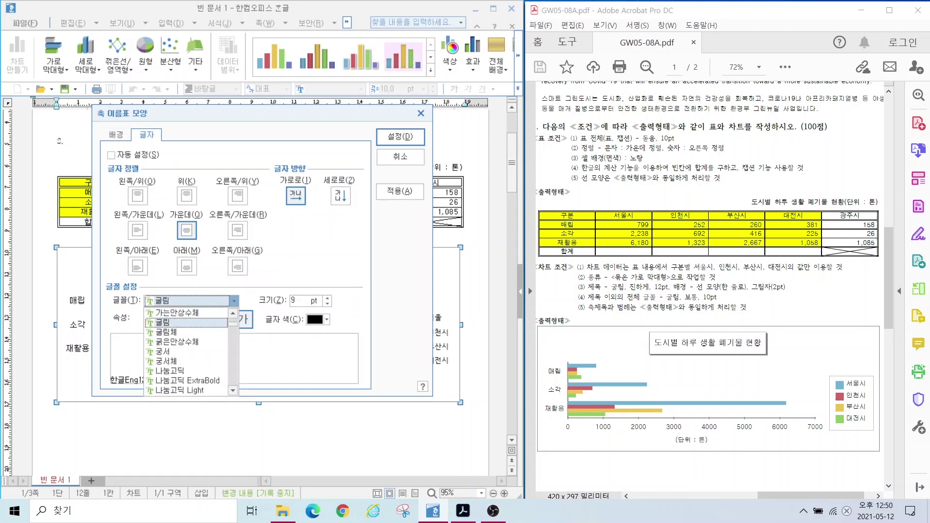
key("Return")
left_click(327, 298)
left_click(400, 137)
Step: Set the (단위 : 톤) unit caption to 굴림 with a larger font size
left_click(241, 388)
double_click(243, 390)
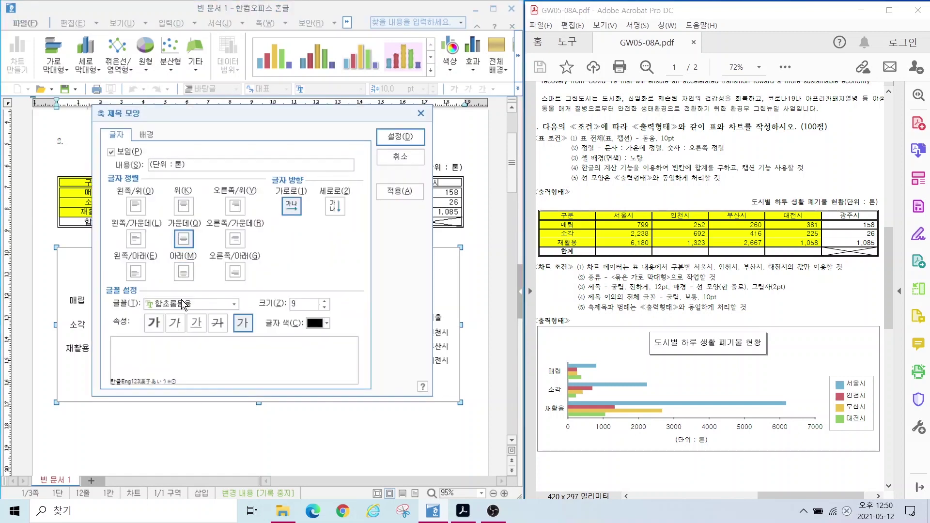
left_click(183, 304)
type("굴림")
key("Return")
left_click(325, 301)
left_click(403, 136)
Step: Set the legend's city names to 굴림 10 pt
double_click(442, 344)
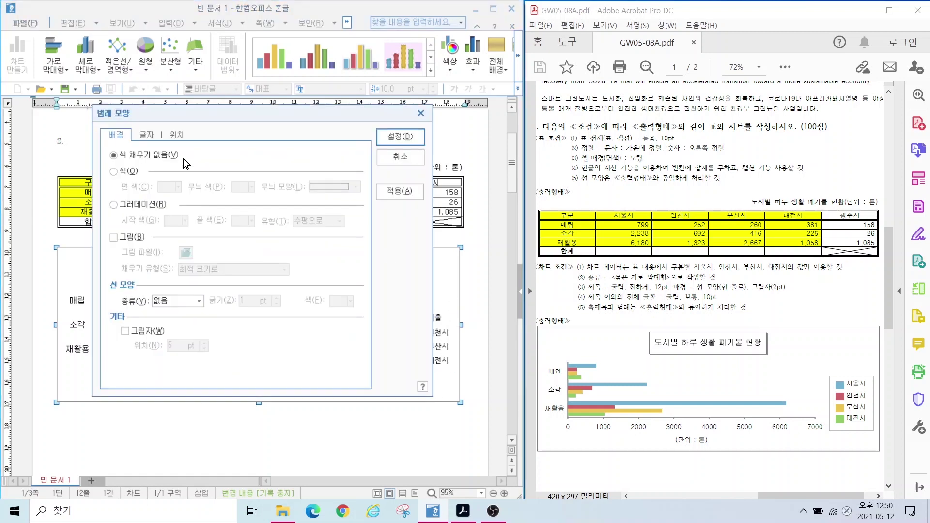
left_click(147, 135)
left_click(208, 303)
type("굴림")
key("Return")
left_click(324, 301)
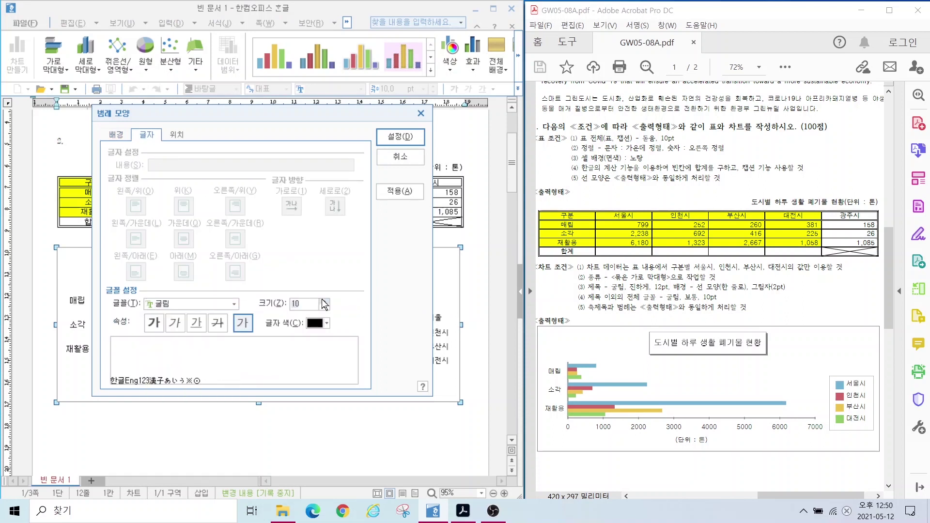
left_click(400, 137)
left_click(619, 309)
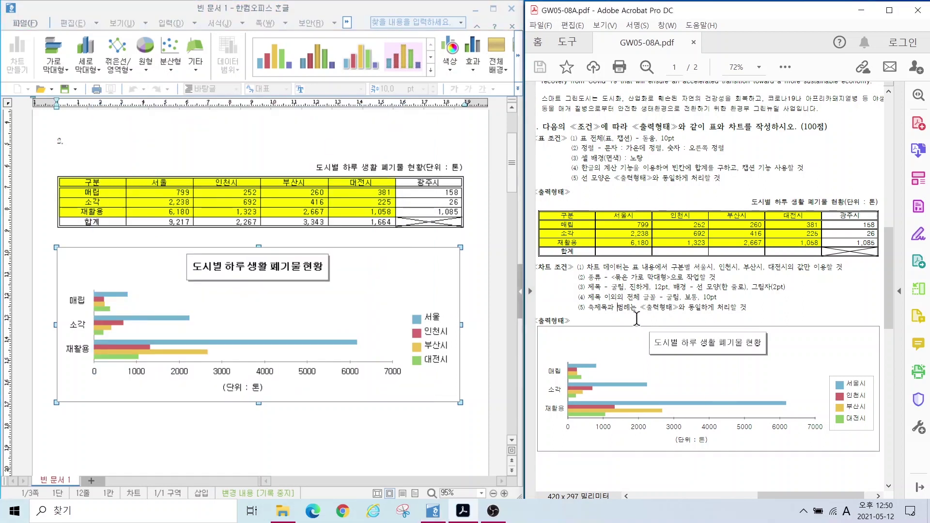
Step: Give the chart legend a 한 줄로 single-line border
left_click_drag(584, 295, 778, 319)
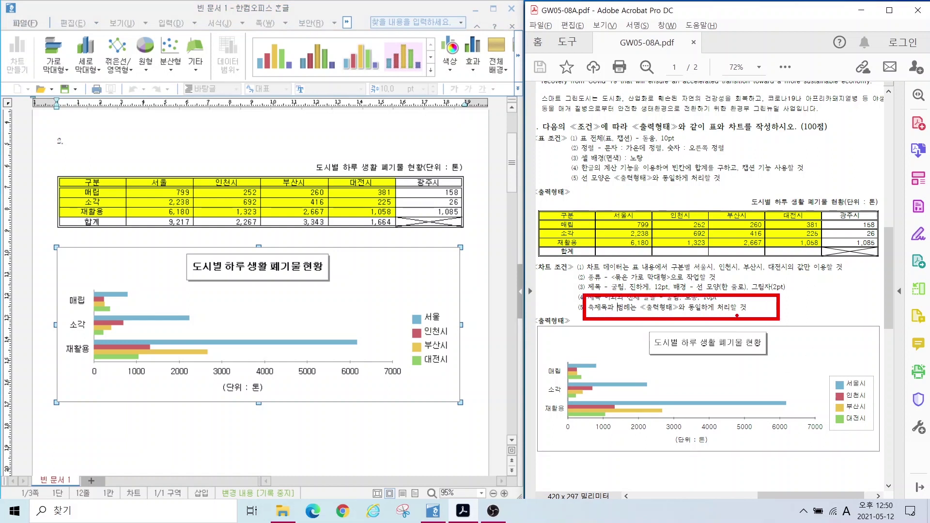
mouse_move(658, 437)
left_mouse_down()
mouse_move(722, 446)
mouse_move(749, 479)
left_mouse_up()
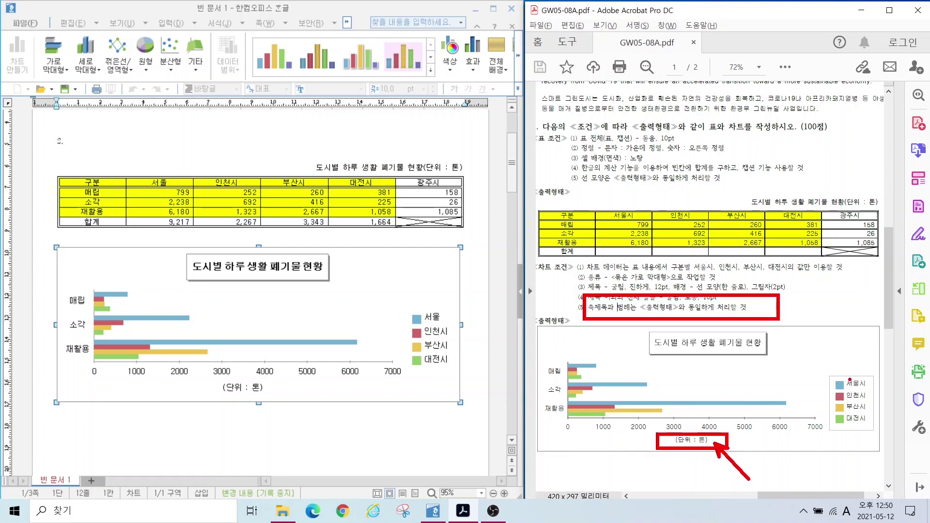
mouse_move(825, 377)
left_mouse_down()
mouse_move(876, 414)
mouse_move(887, 438)
left_mouse_up()
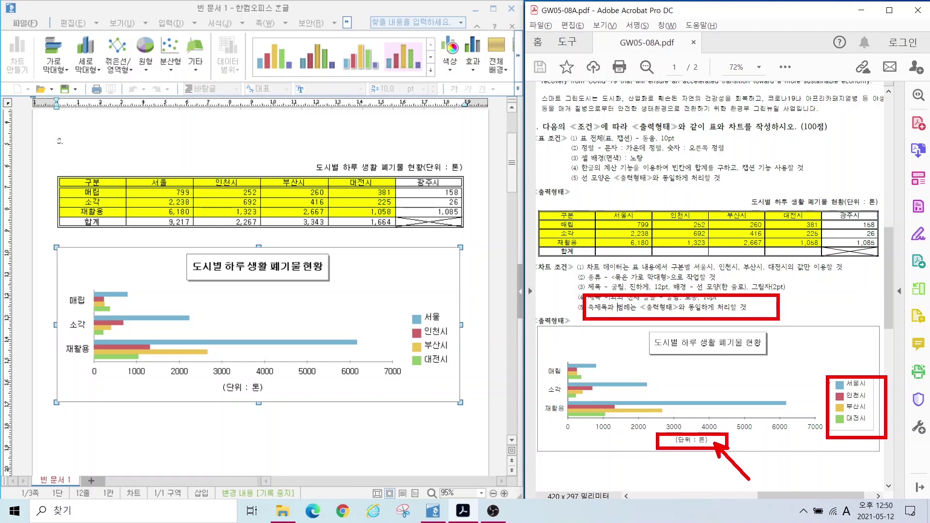
key("e")
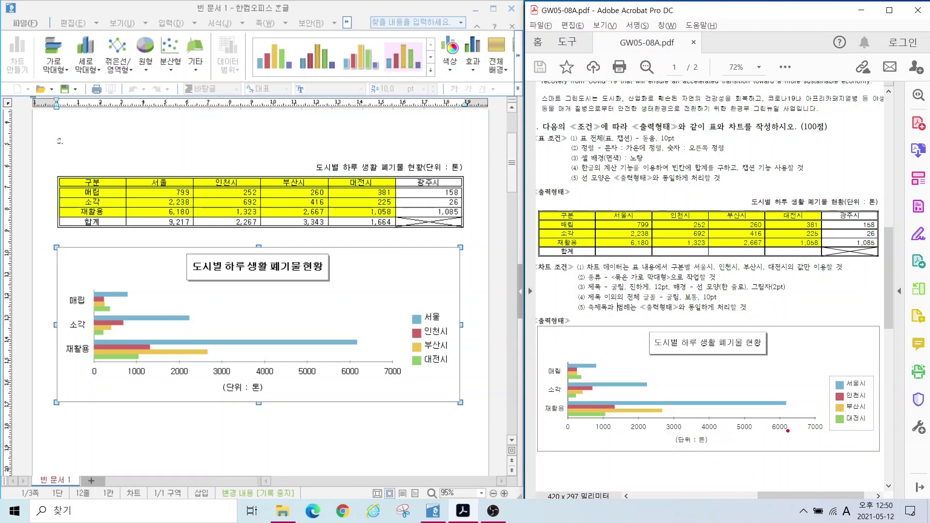
left_click(438, 348)
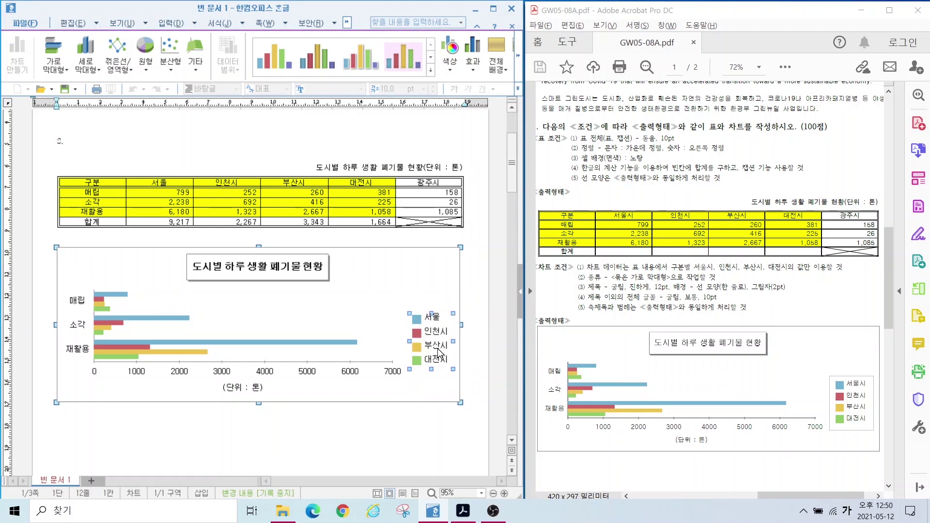
double_click(438, 347)
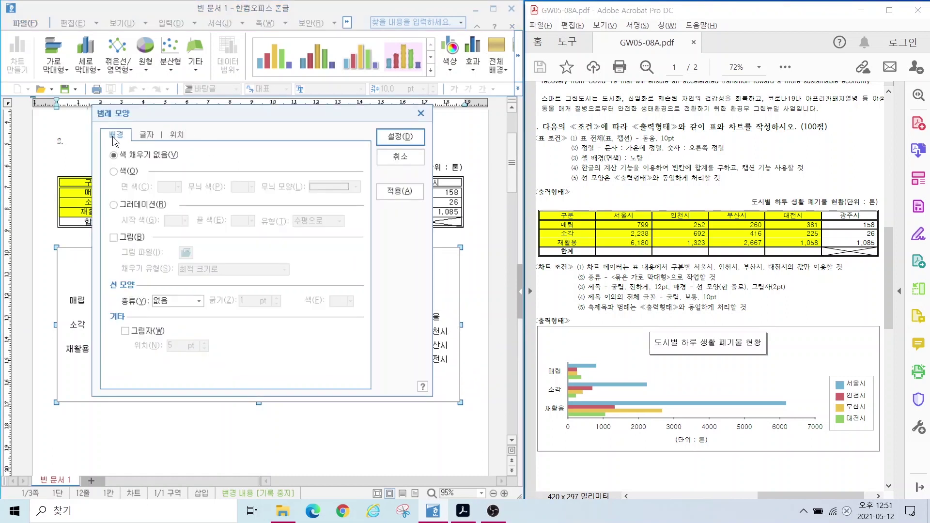
left_click(178, 301)
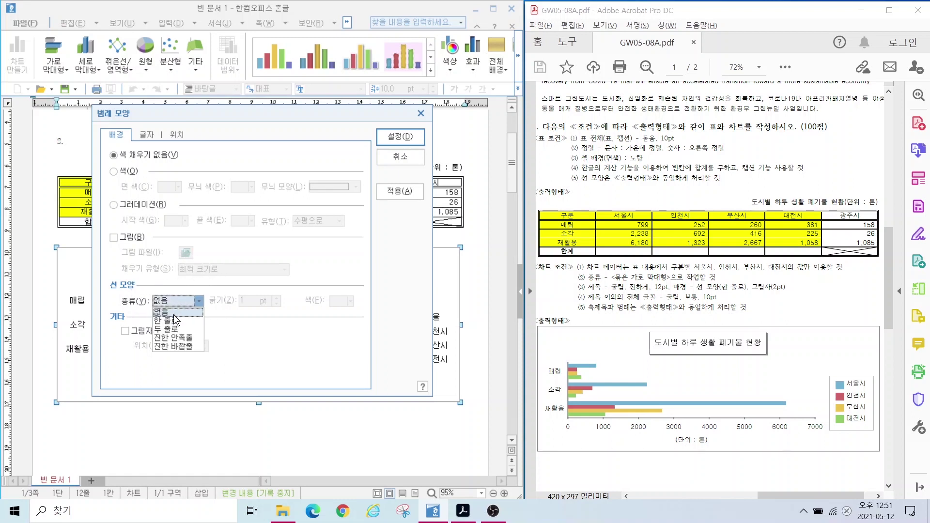
left_click(175, 321)
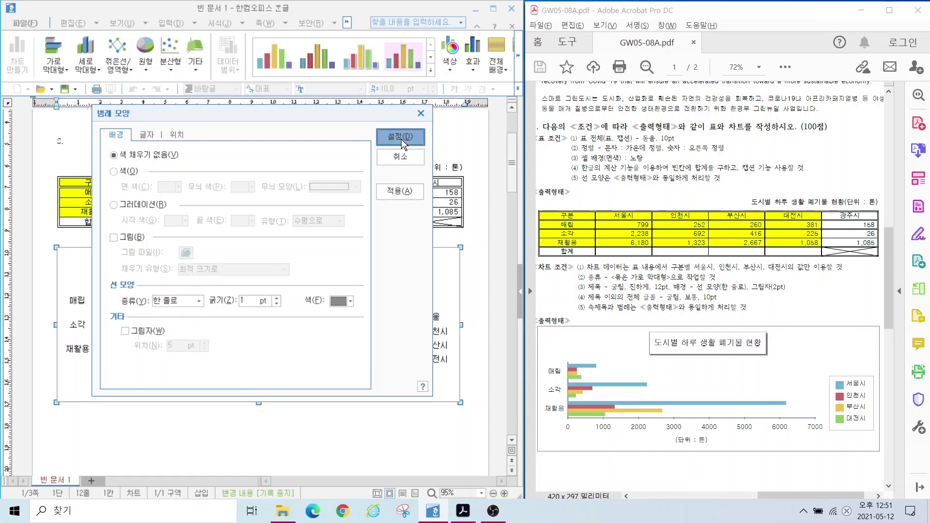
left_click(401, 137)
Step: Leave the chart and bring the exam's page 2 with question 3 into view
left_click(269, 414)
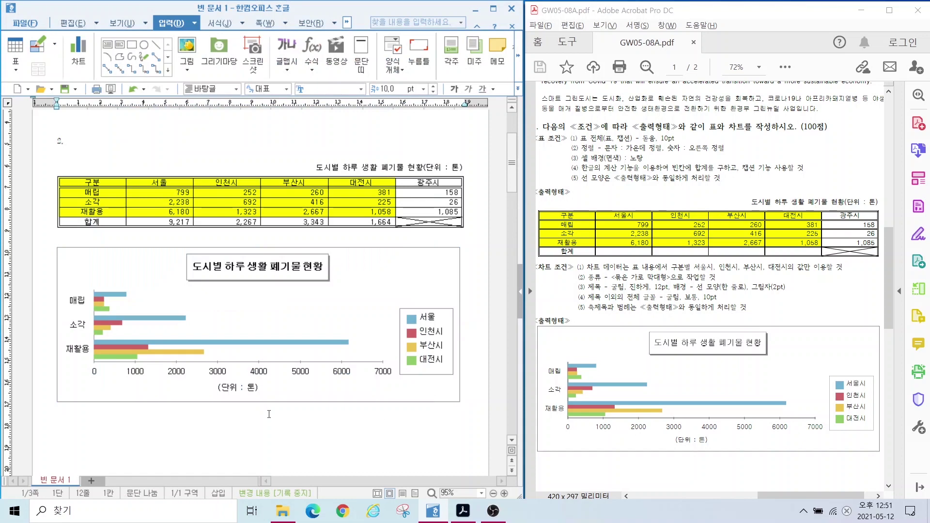
scroll(269, 414, "down", 5)
left_click(617, 128)
scroll(618, 128, "down", 2)
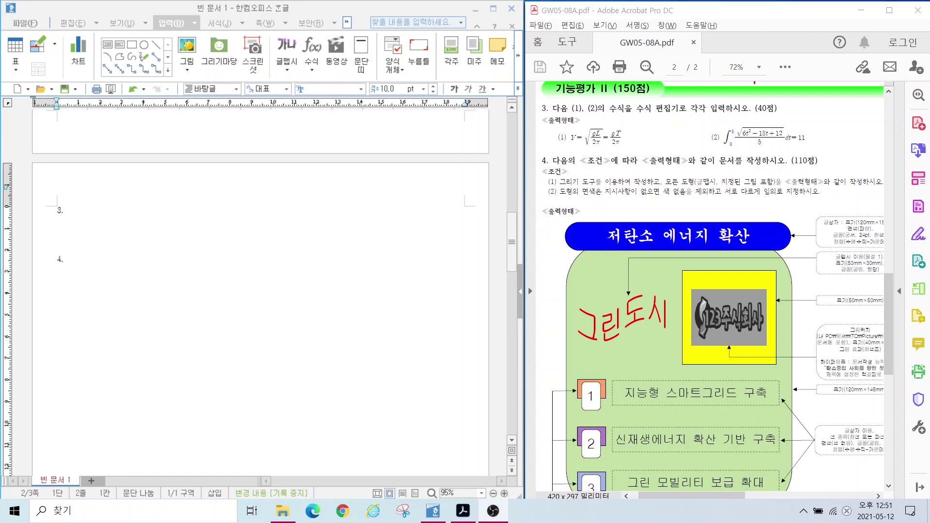
Step: Type the label (1) on the line under question 3 on page 2
left_click_drag(749, 97, 807, 118)
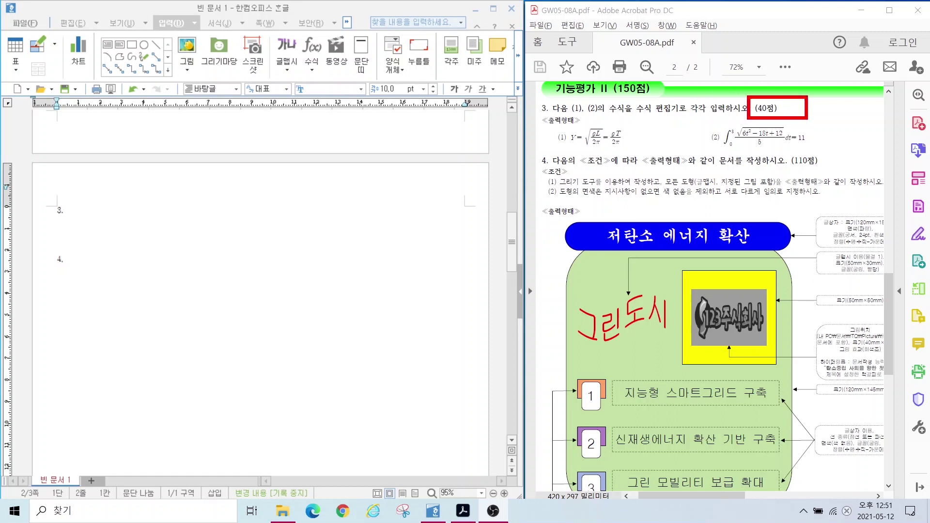
left_click_drag(562, 125, 651, 152)
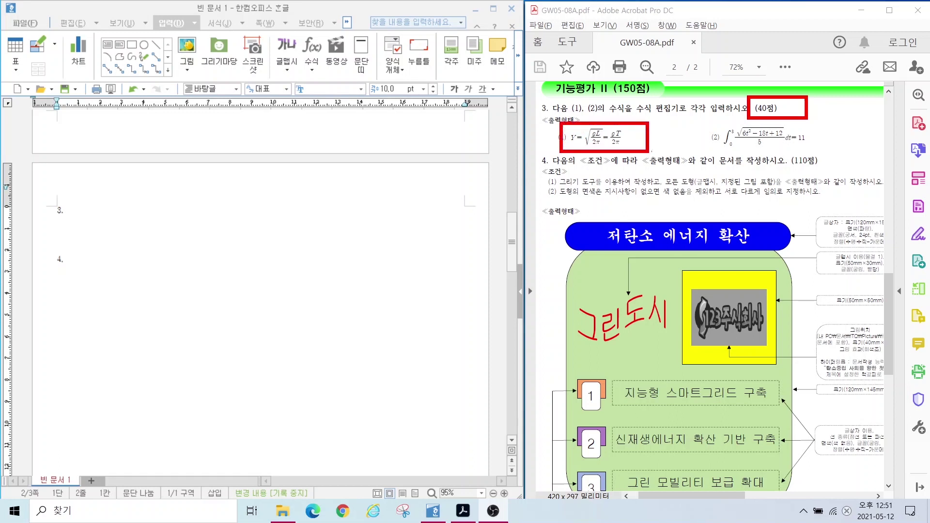
left_click_drag(717, 125, 824, 151)
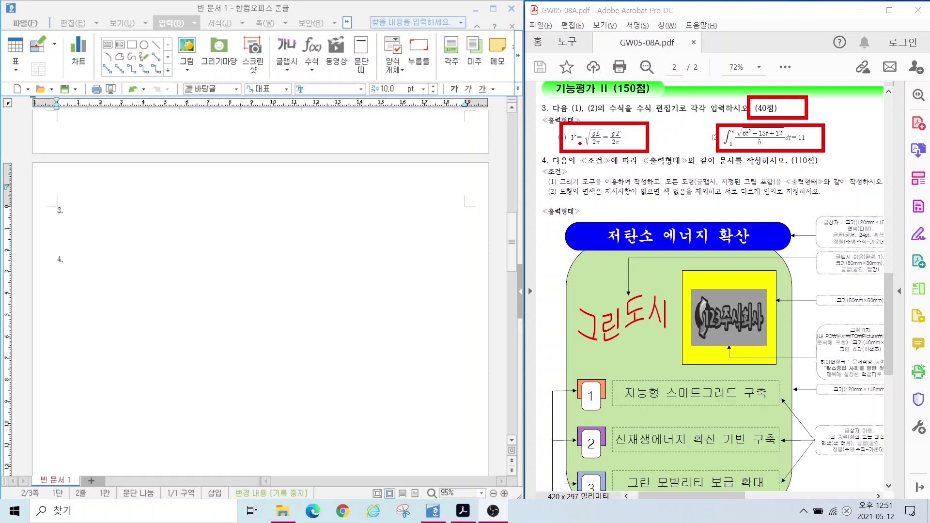
key("Escape")
left_click(67, 227)
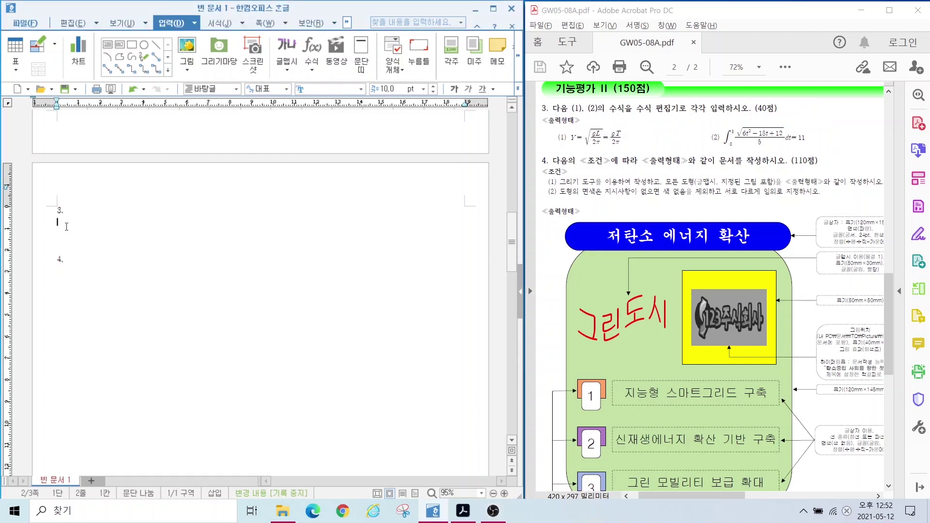
type("()")
key("Left")
type("1")
key("Right")
Step: Add the label (2) on the next line and return to the end of (1)
key("Return")
type("()")
key("Left")
type("2")
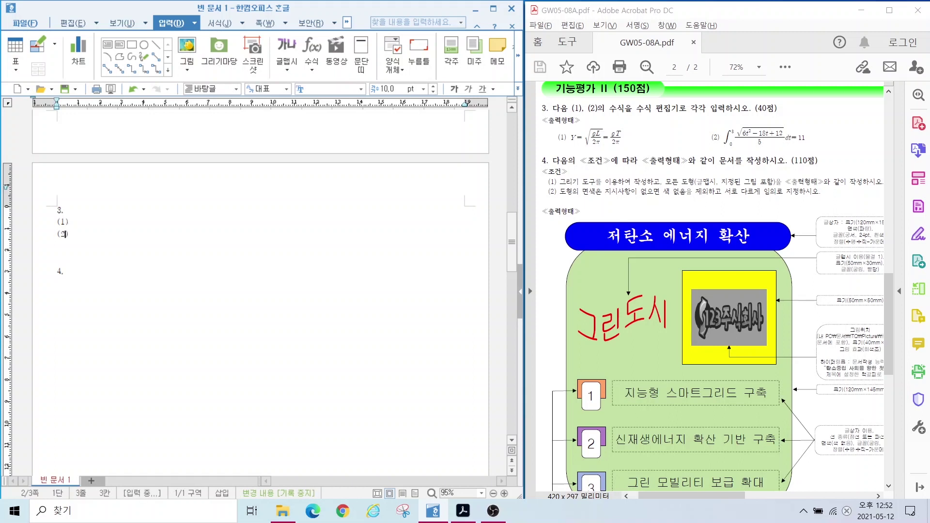
left_click(72, 223)
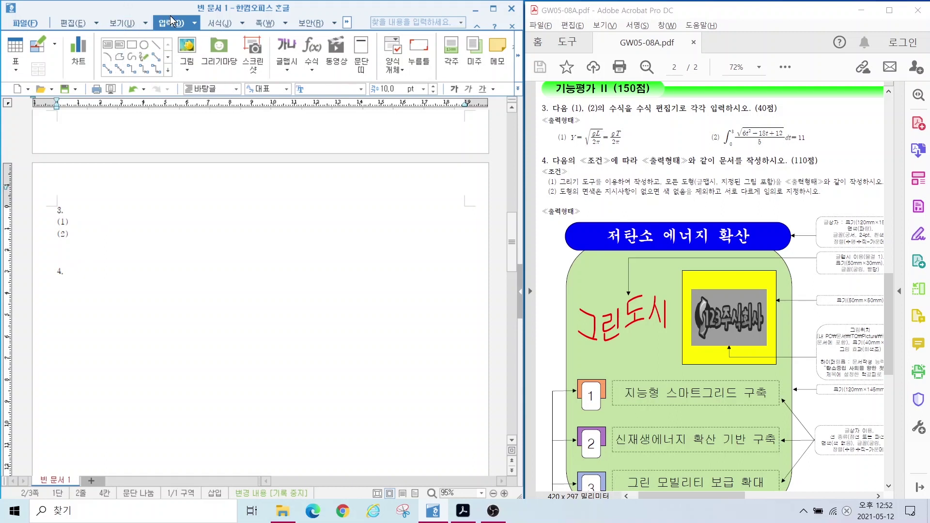
Step: In a new equation, enter Y = √(gL / 2) using square-root and fraction templates
left_click(310, 50)
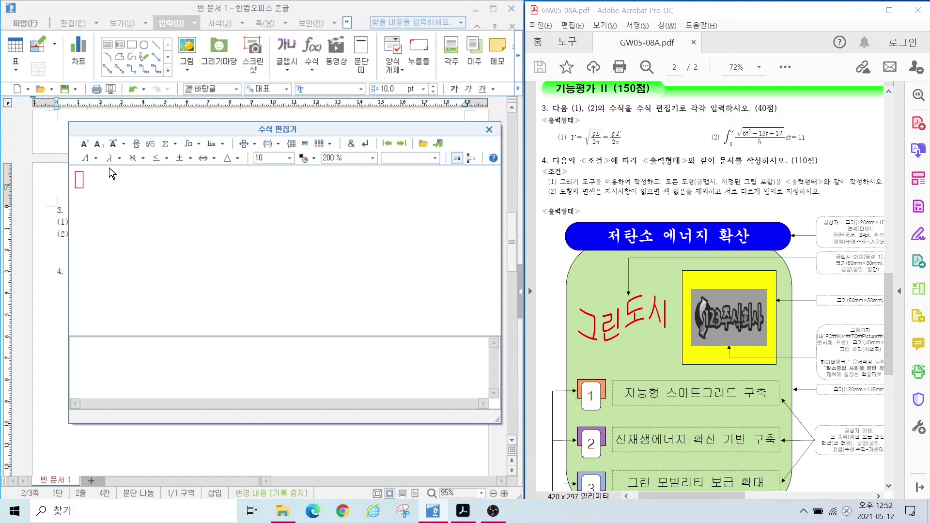
type("Y=")
left_click(149, 144)
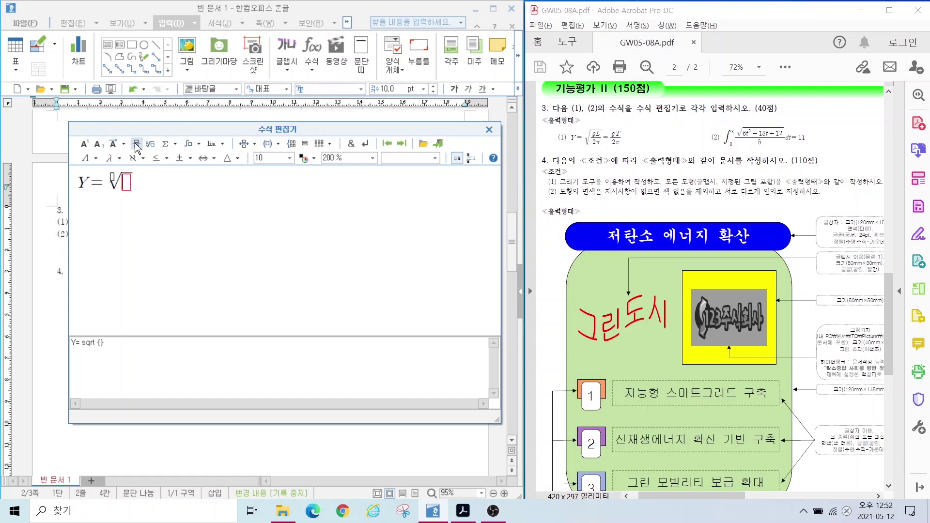
left_click(136, 145)
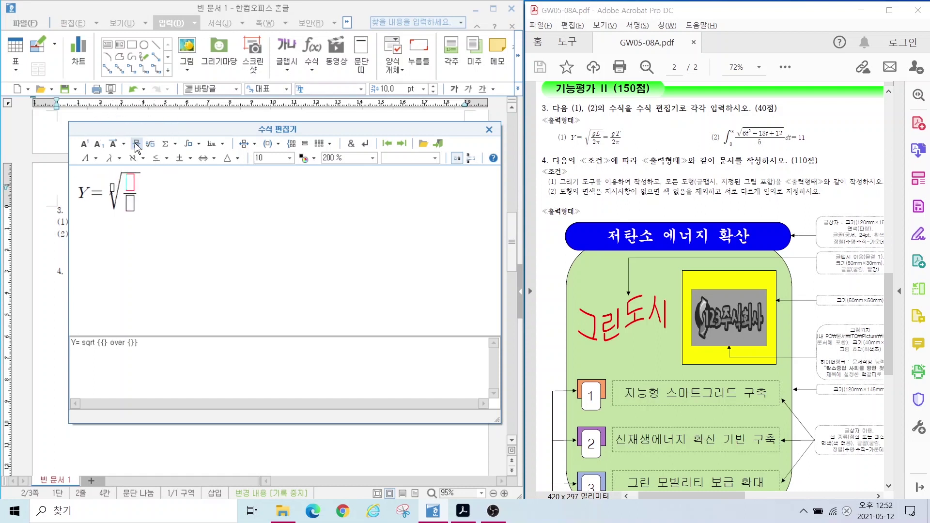
type("g")
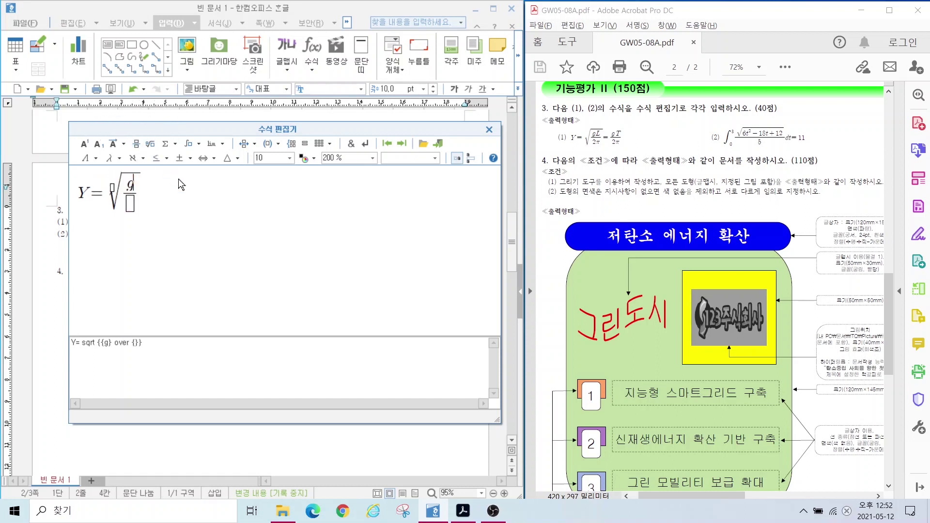
type("L")
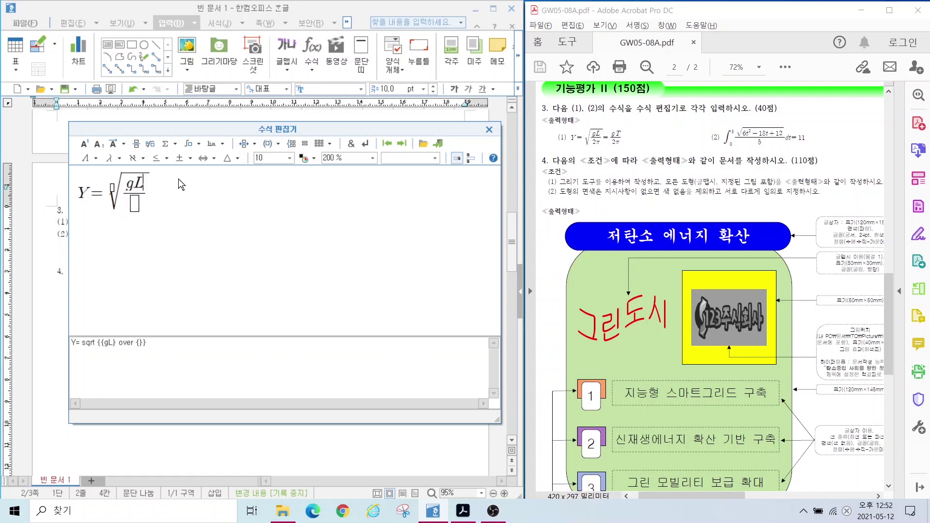
key("Tab")
type("2")
Step: Add π from the Greek letters after the 2 in the denominator
left_click(133, 158)
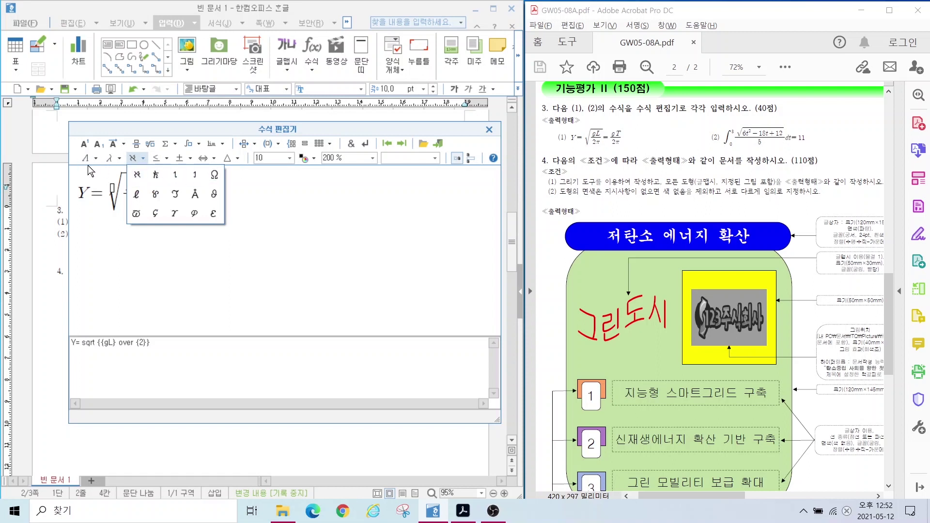
left_click(109, 159)
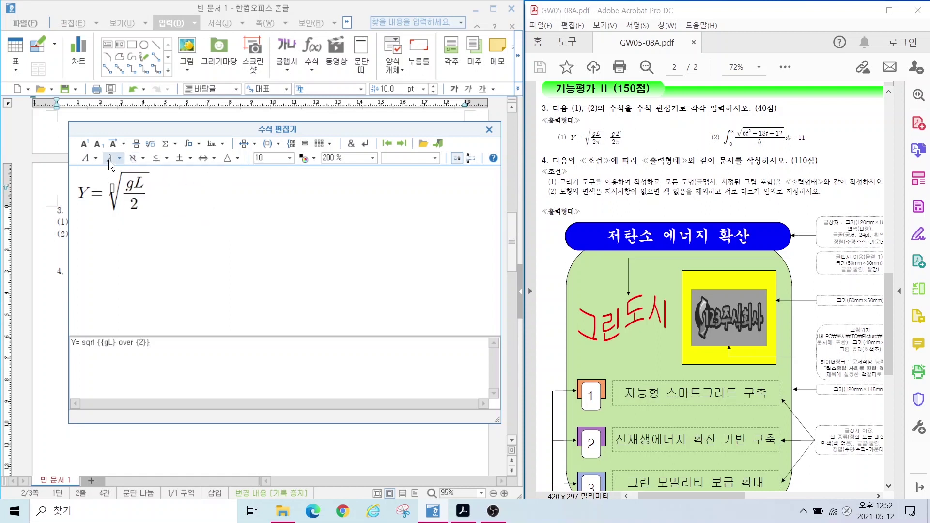
left_click(109, 158)
left_click(113, 233)
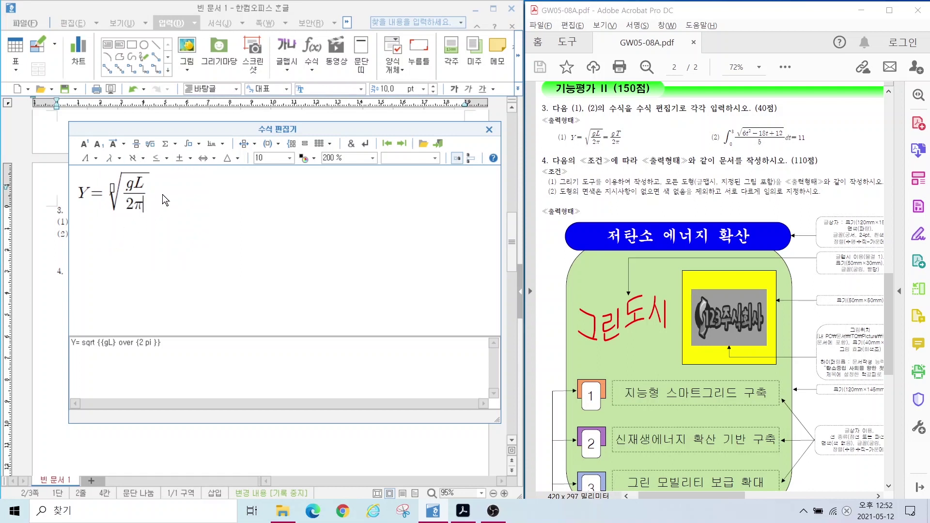
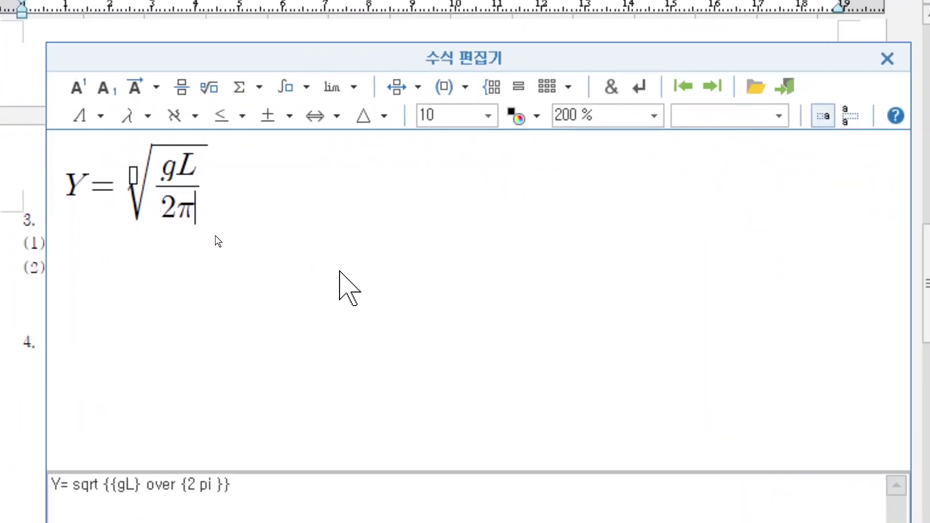
Step: Remove the stray symbols and add an equals sign after the square root
type("+")
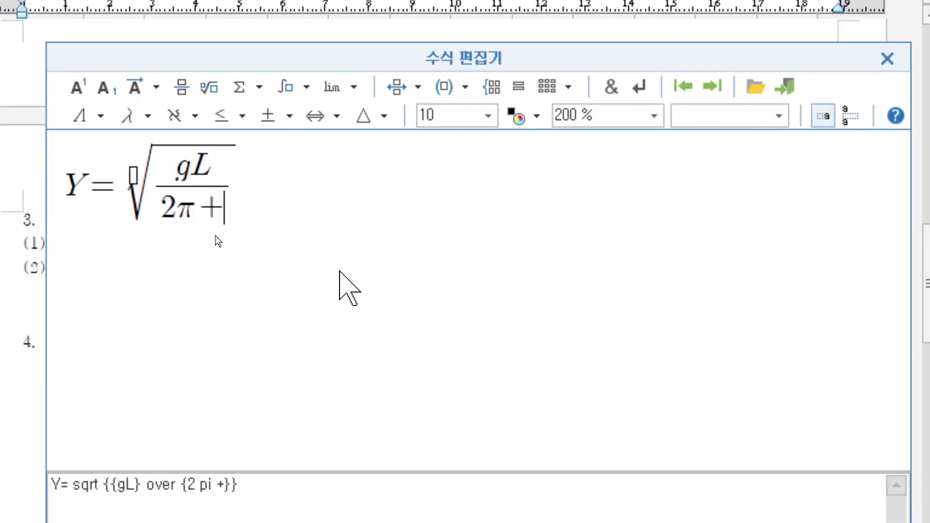
key("BackSpace")
type("=")
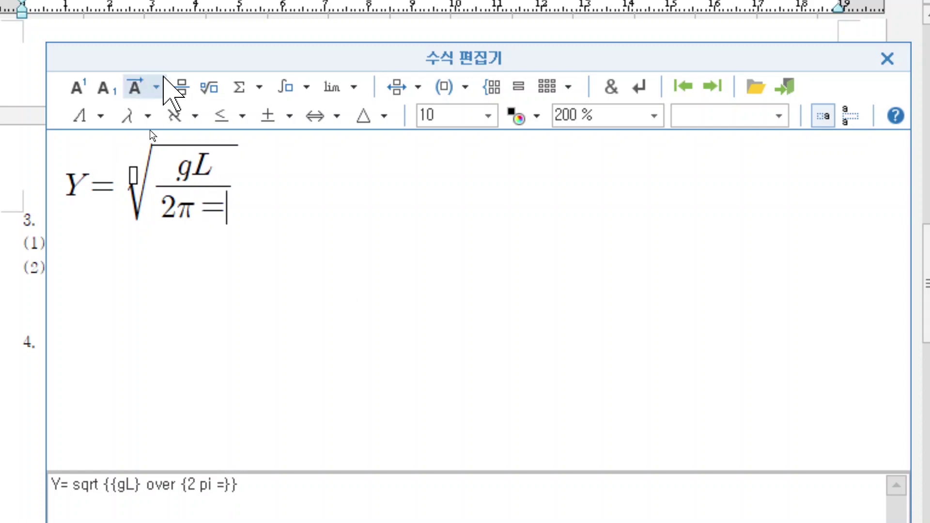
key("BackSpace")
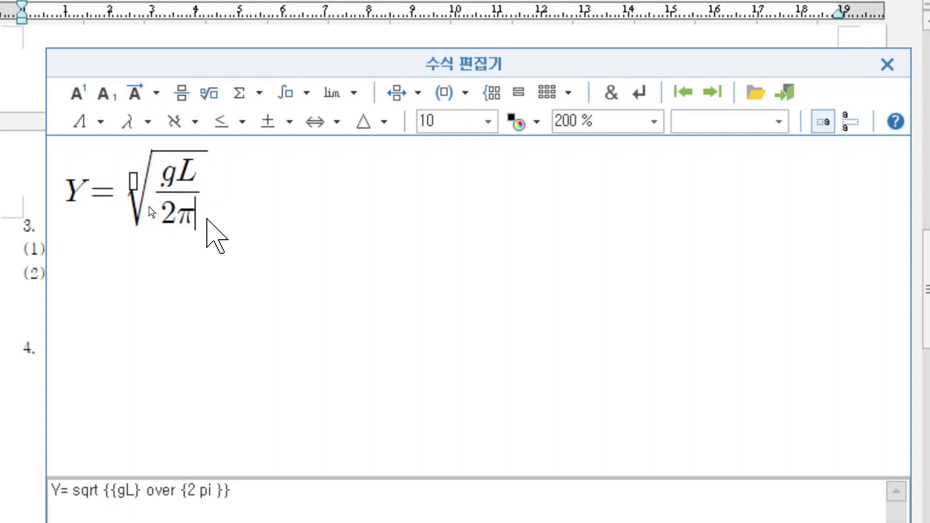
key("Right")
type("=")
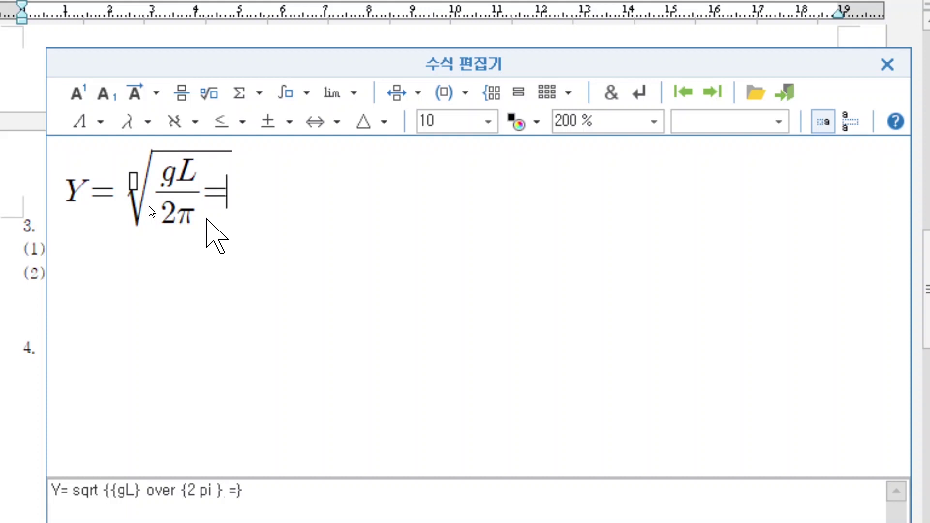
key("BackSpace")
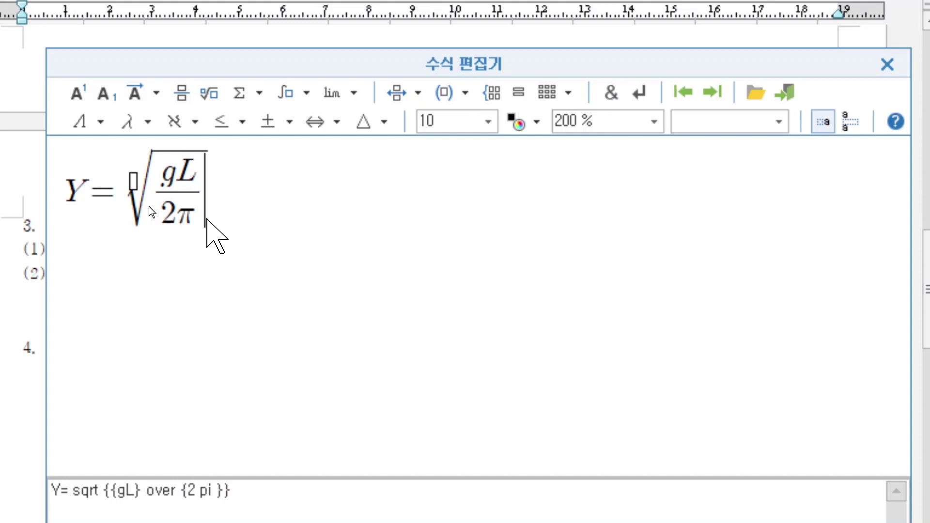
key("Right")
type("-")
key("BackSpace")
type("=")
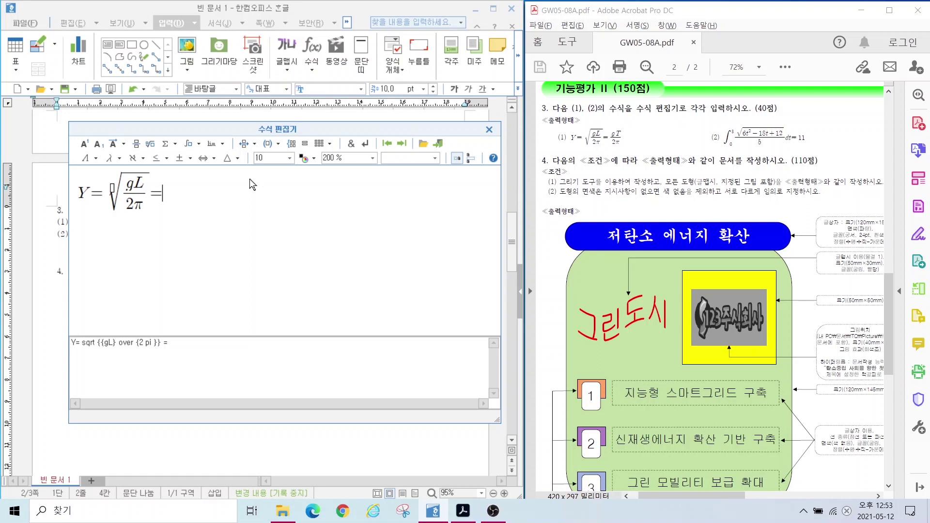
Step: Append the fraction gT over 2 pi and insert the equation after (1)
left_click(134, 146)
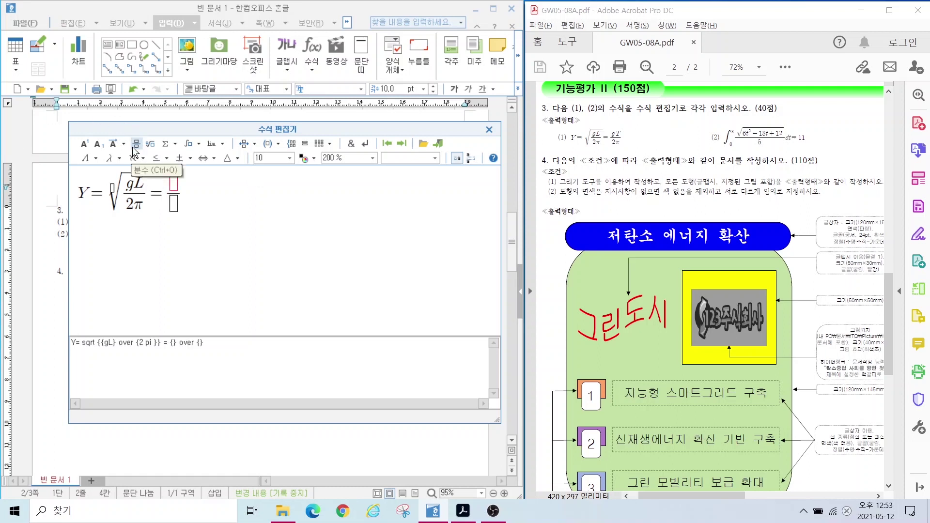
type("gT")
key("Tab")
type("2 ")
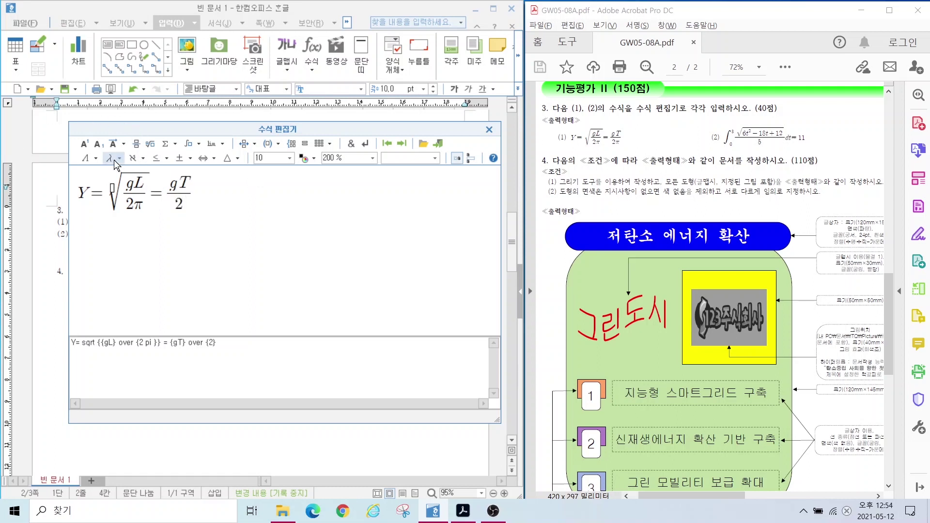
type("pi")
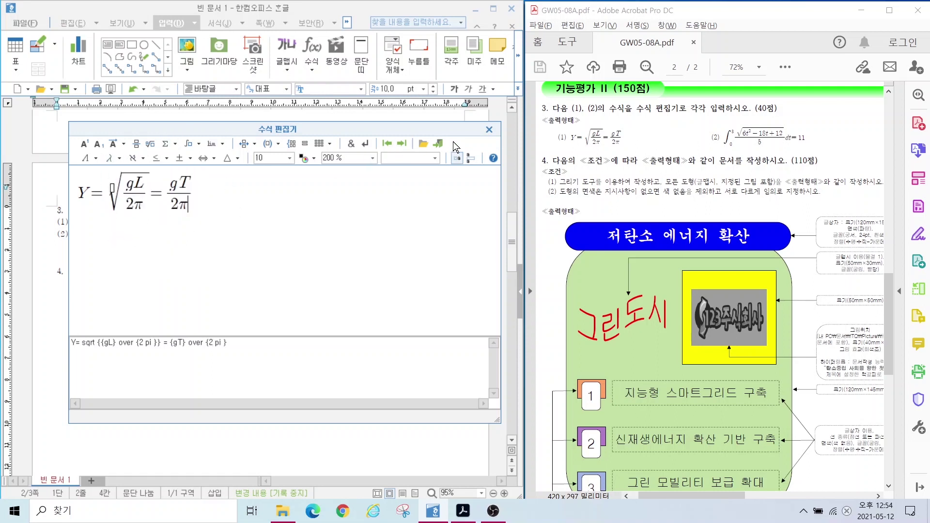
left_click(490, 137)
left_click(437, 144)
left_click(437, 144)
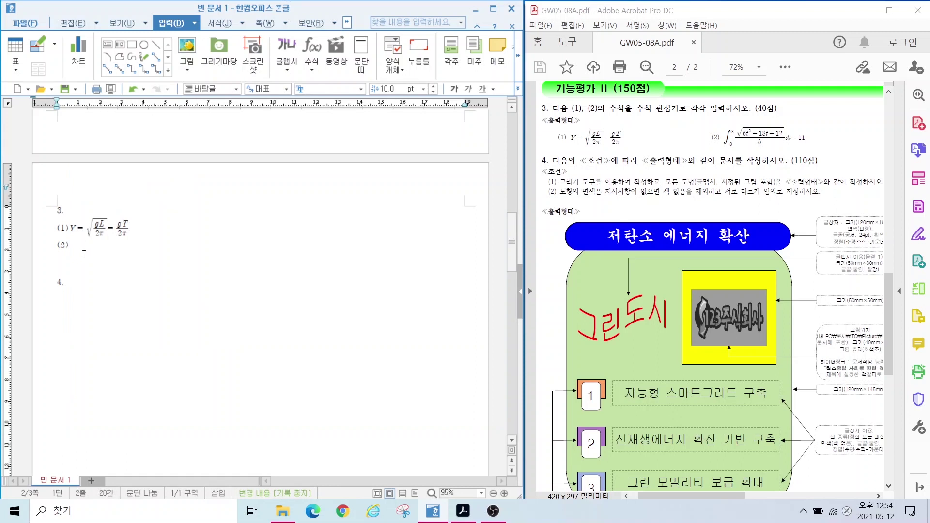
left_click(101, 251)
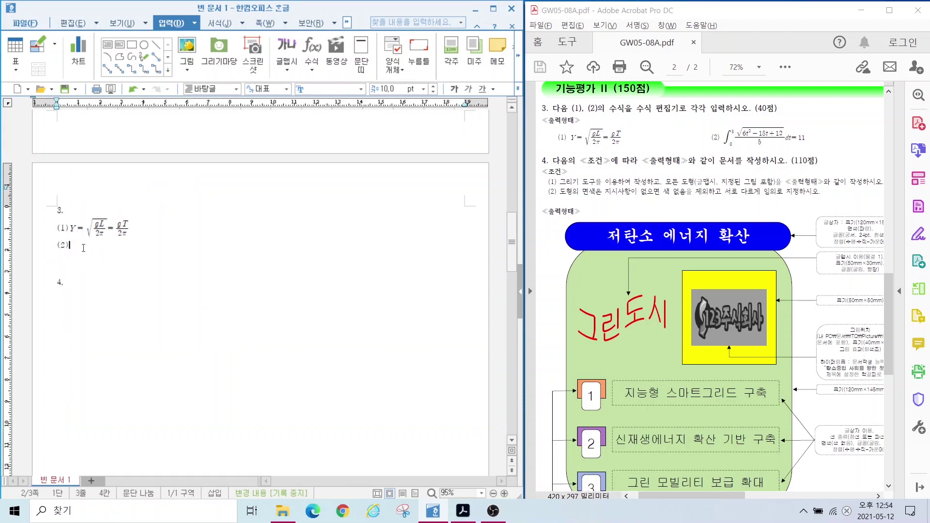
Step: In a new equation, add an integral with lower limit 0 and upper limit 3
left_click(311, 51)
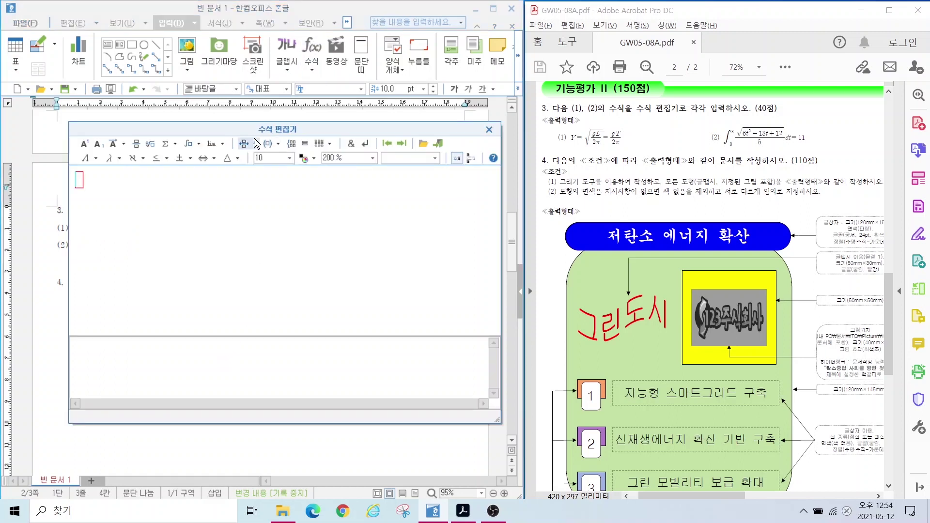
left_click(193, 144)
left_click(192, 159)
type("0} ^{} {}")
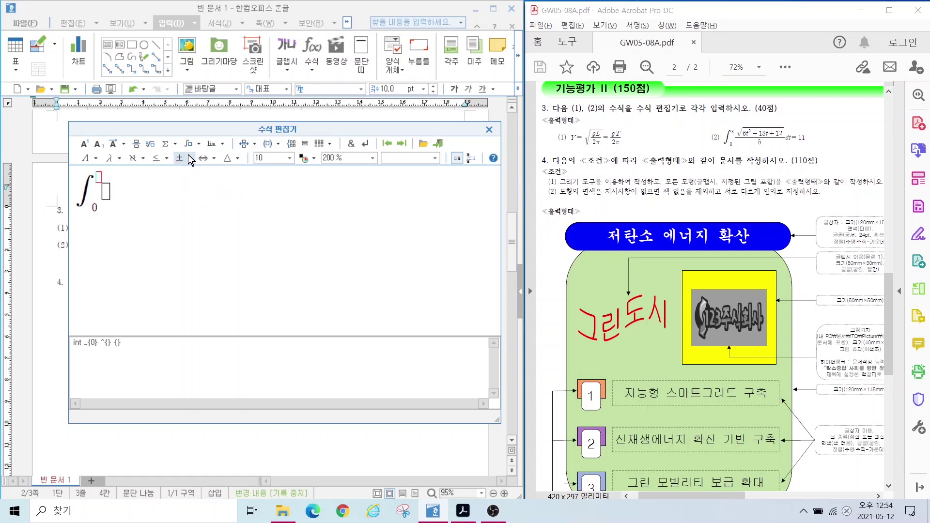
key("Tab")
type("3")
key("Tab")
Step: Build the integrand √(6t²−18t+12) over 5, followed by dt=11
left_click(137, 143)
left_click(149, 143)
type("6t")
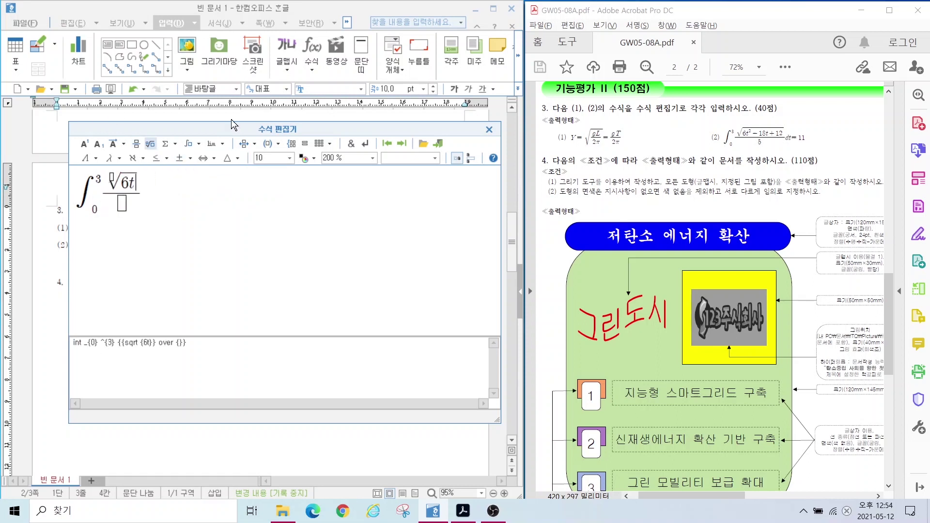
left_click(83, 144)
type("2")
key("Tab")
type("-18t+12")
key("Tab")
type("5")
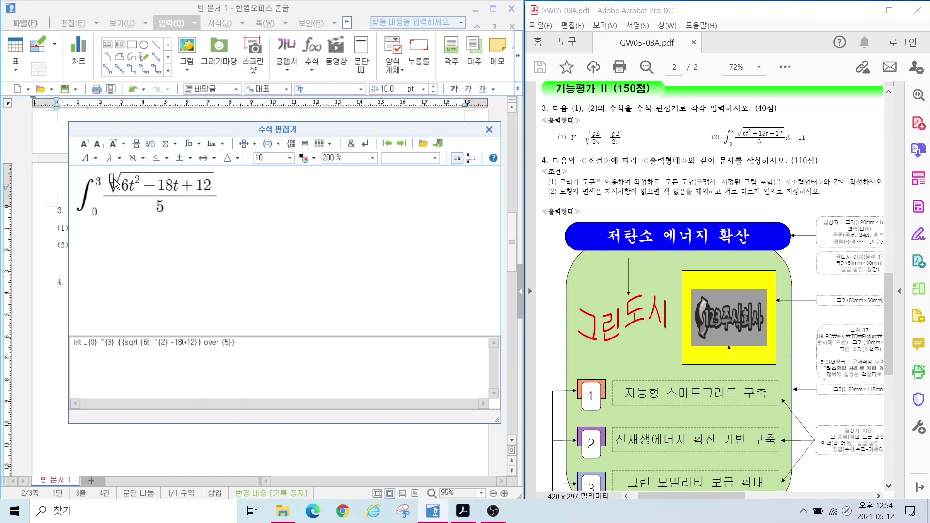
key("Tab")
type("dt=11")
Step: Insert the integral equation after (2) and reopen it to verify
left_click(489, 129)
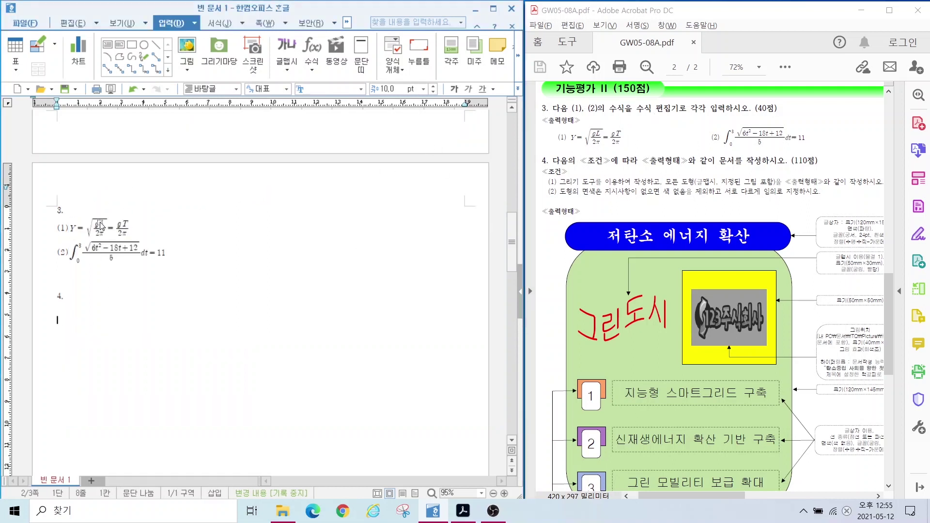
double_click(98, 257)
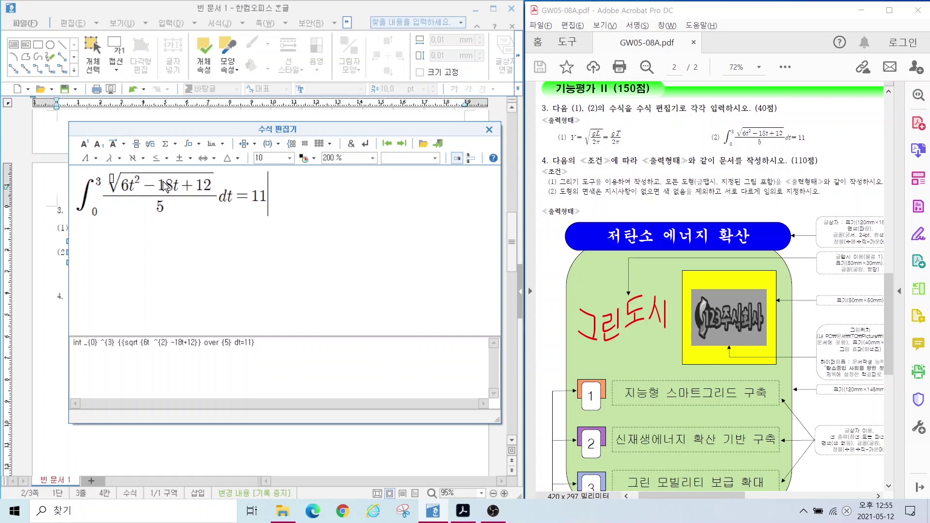
key("shift+Escape")
left_click(72, 322)
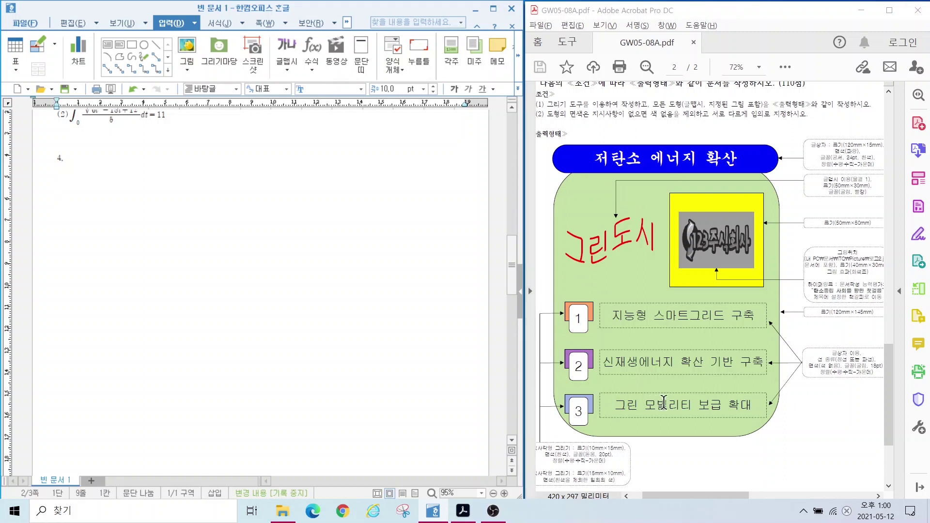
Step: Draw a large rectangle on the page below item 4
left_click_drag(663, 402, 677, 435)
left_click_drag(803, 304, 882, 320)
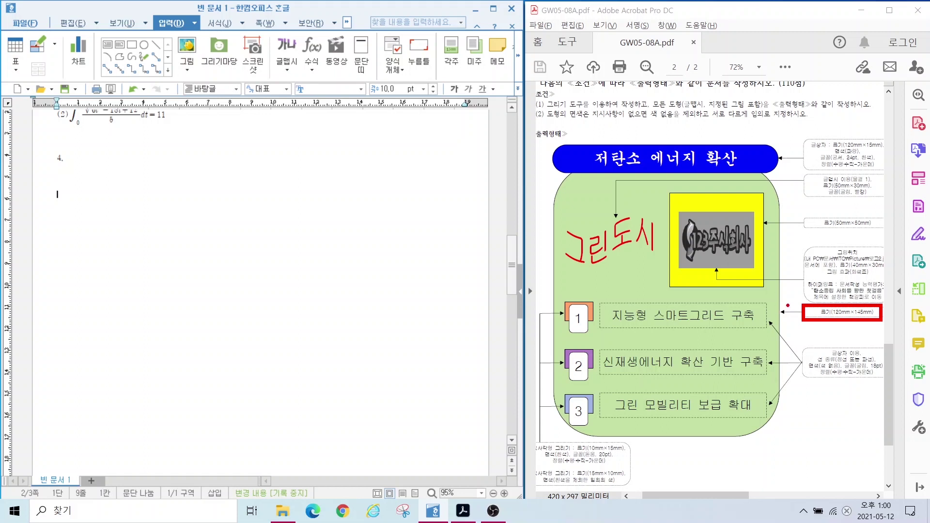
key("Escape")
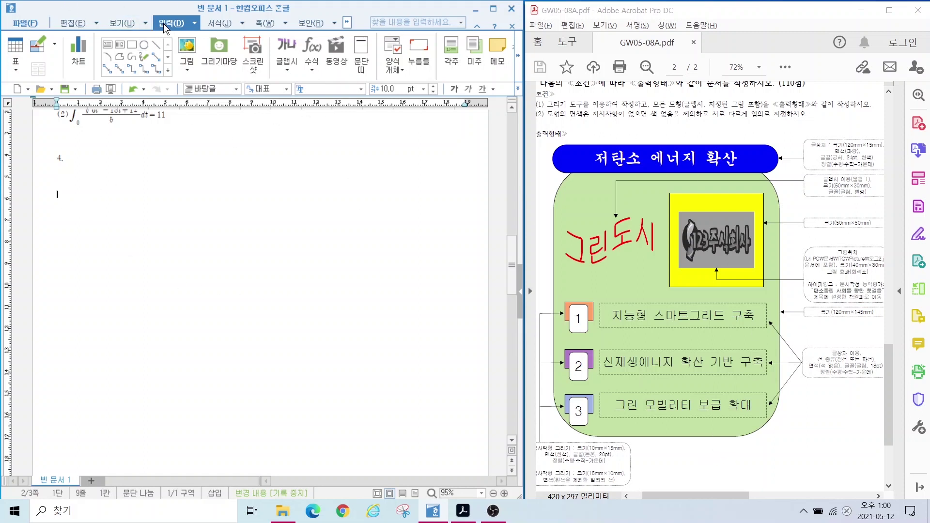
left_click(133, 46)
mouse_move(127, 201)
left_mouse_down()
mouse_move(324, 384)
mouse_move(361, 447)
left_mouse_up()
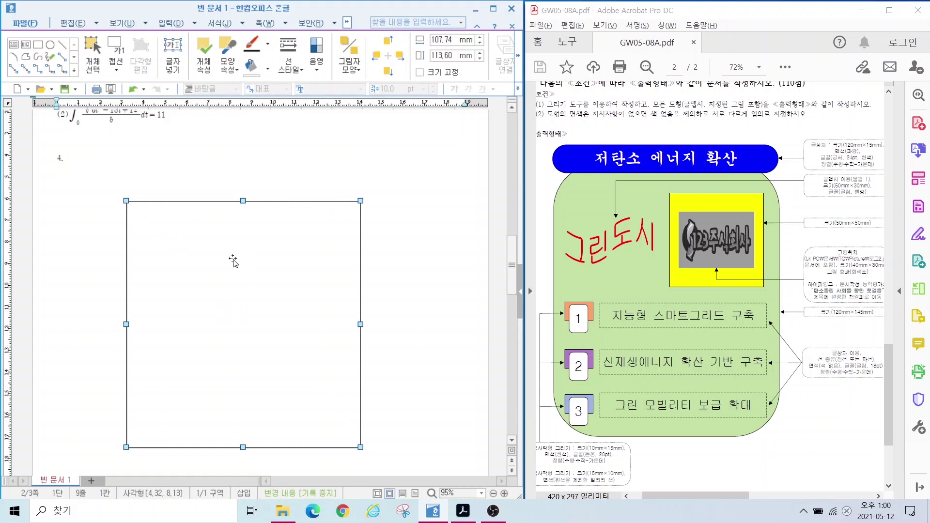
Step: Set the rectangle to width 120 mm and height 145 mm with size locked
double_click(194, 268)
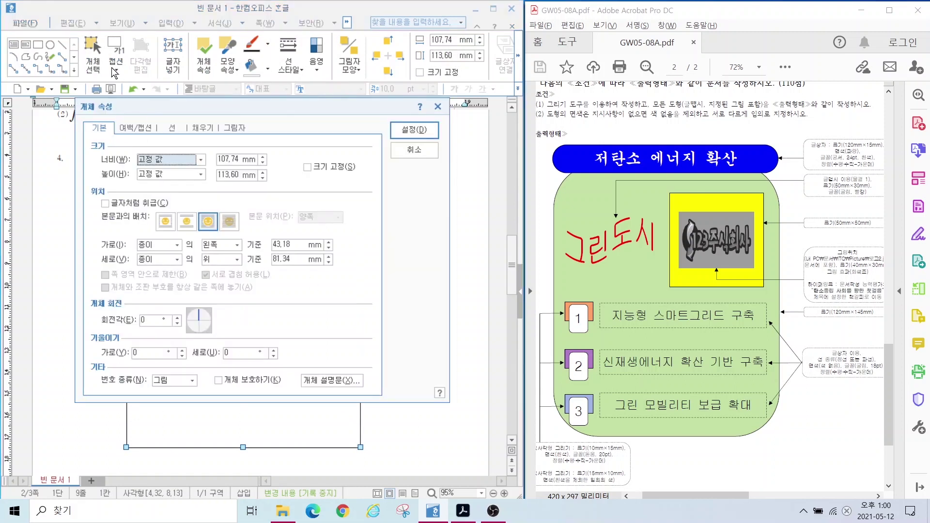
left_click(226, 160)
double_click(227, 159)
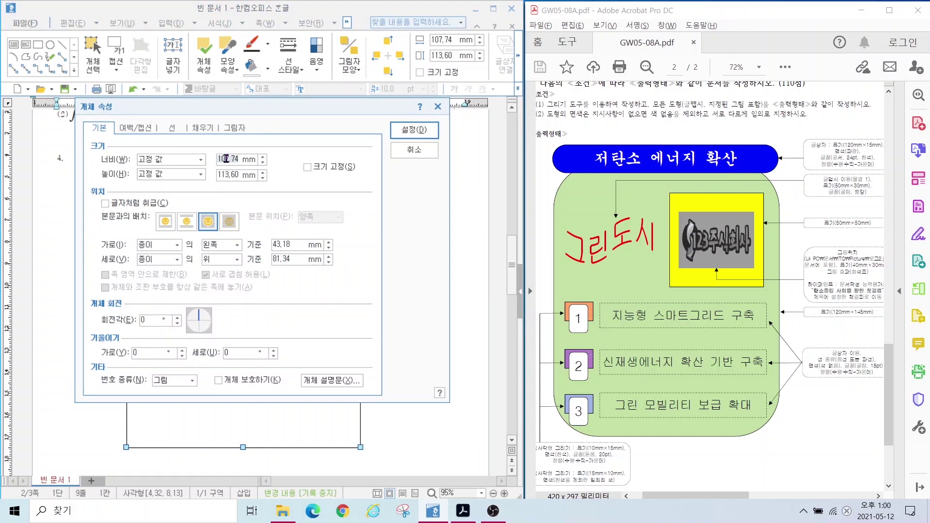
type("120")
left_click(166, 174)
left_click(237, 175)
key("BackSpace")
key("BackSpace")
key("BackSpace")
key("BackSpace")
key("BackSpace")
key("BackSpace")
type("145")
left_click(307, 167)
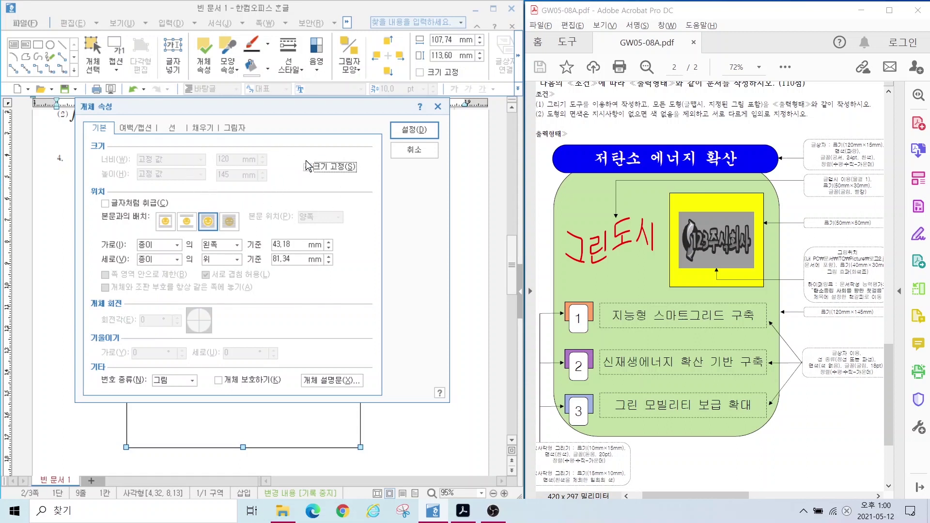
Step: Fill the rectangle light yellow, give it rounded corners, and shift it up slightly
left_click(203, 128)
left_click(151, 189)
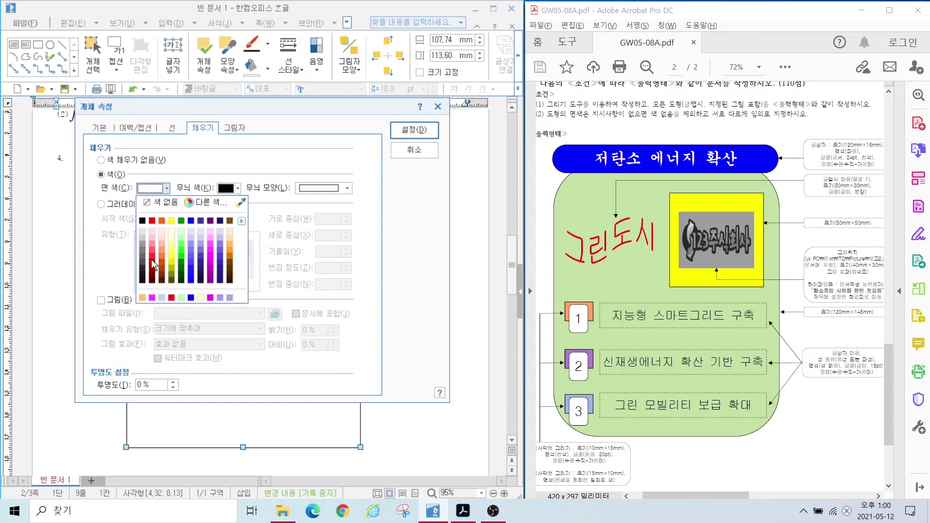
left_click(173, 243)
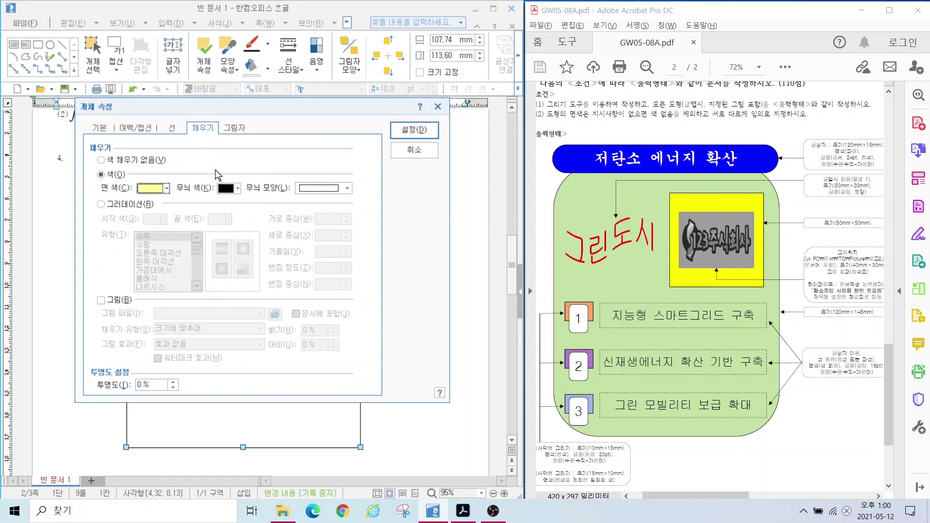
left_click(172, 130)
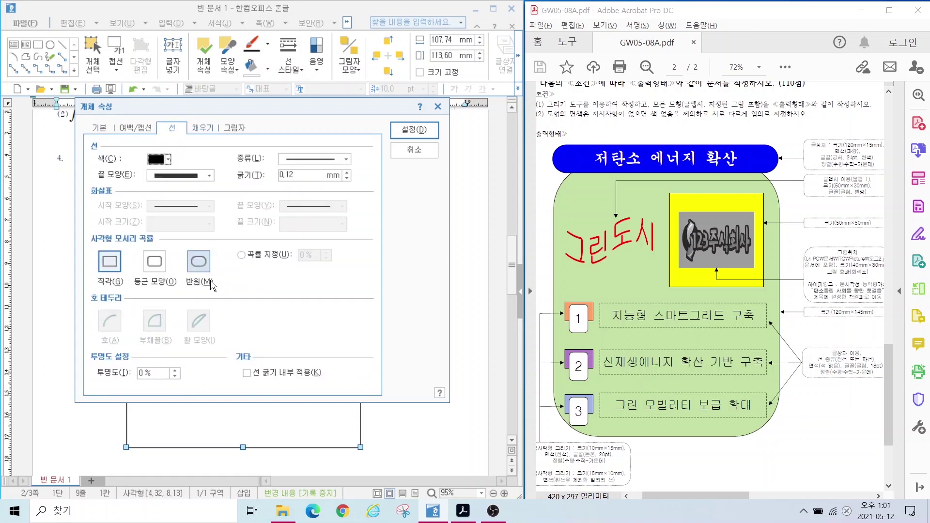
left_click(154, 264)
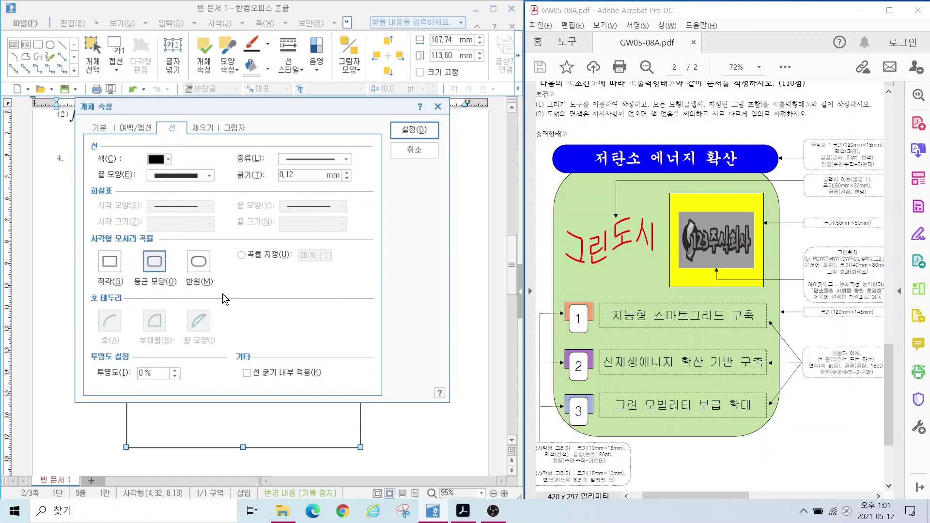
left_click(414, 129)
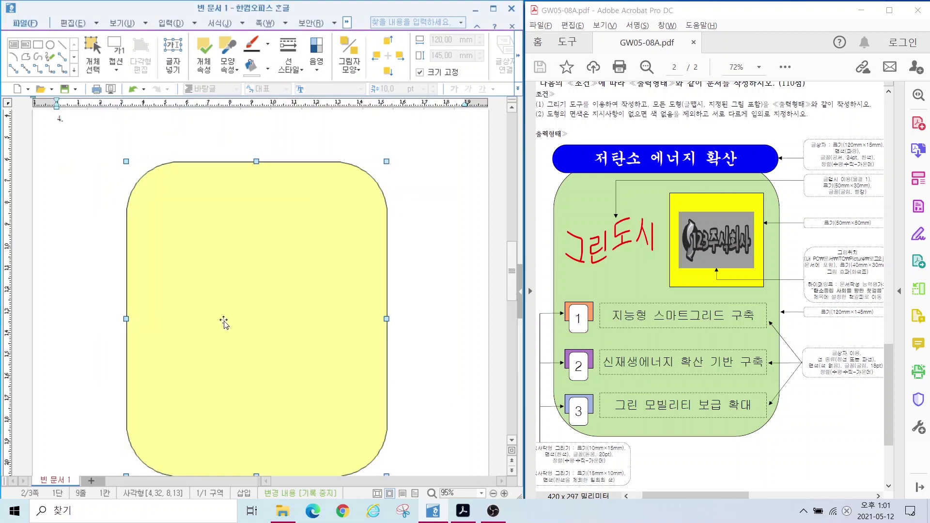
left_click_drag(257, 251, 530, 161)
Step: Draw a wide text box across the top of the yellow shape
left_click(400, 159)
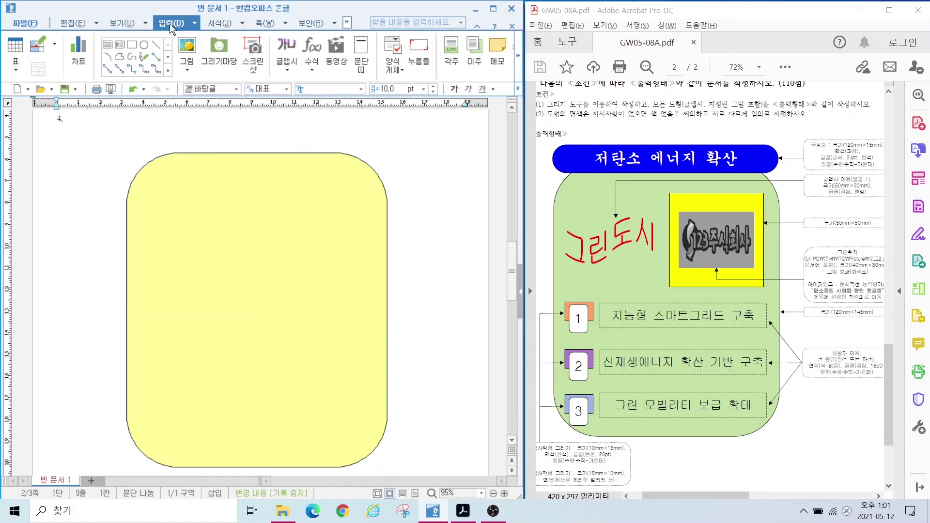
left_click(107, 43)
left_click_drag(123, 133, 411, 182)
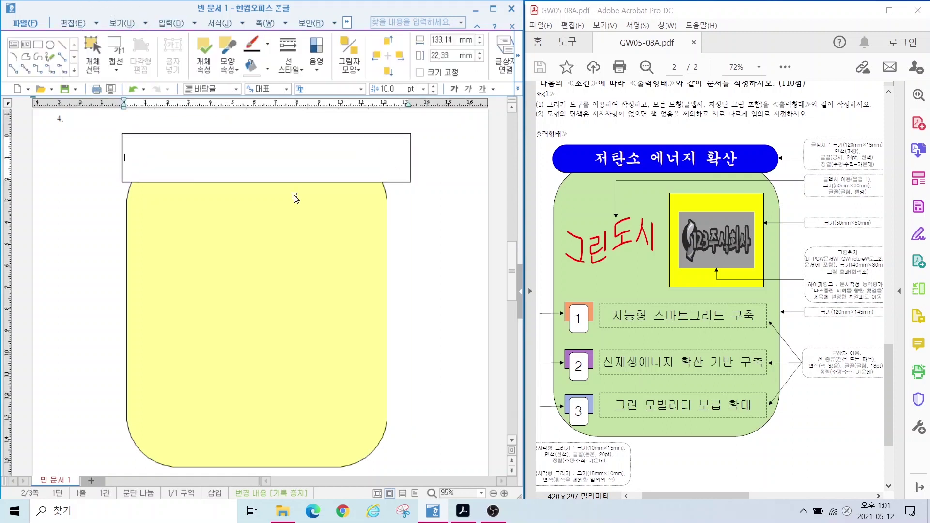
Step: Size the text box to 120 × 15 mm and lock its size
double_click(139, 134)
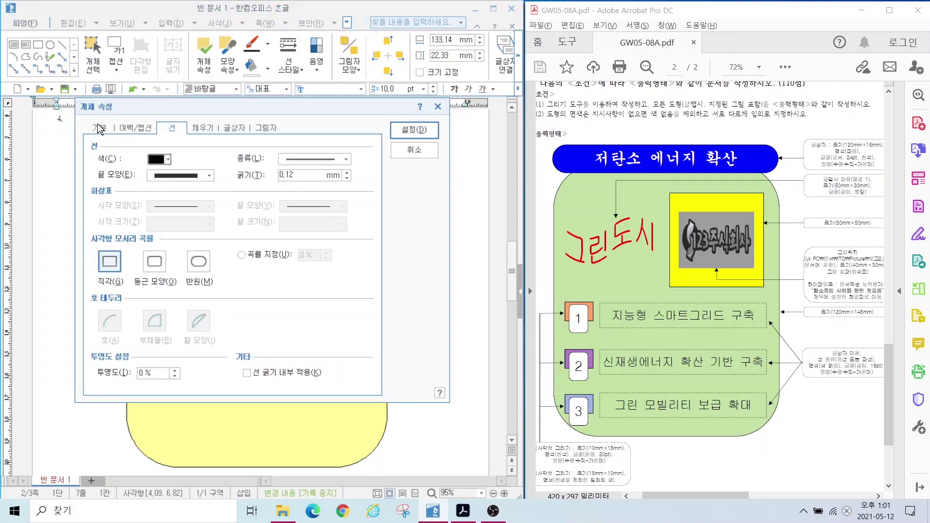
left_click(99, 128)
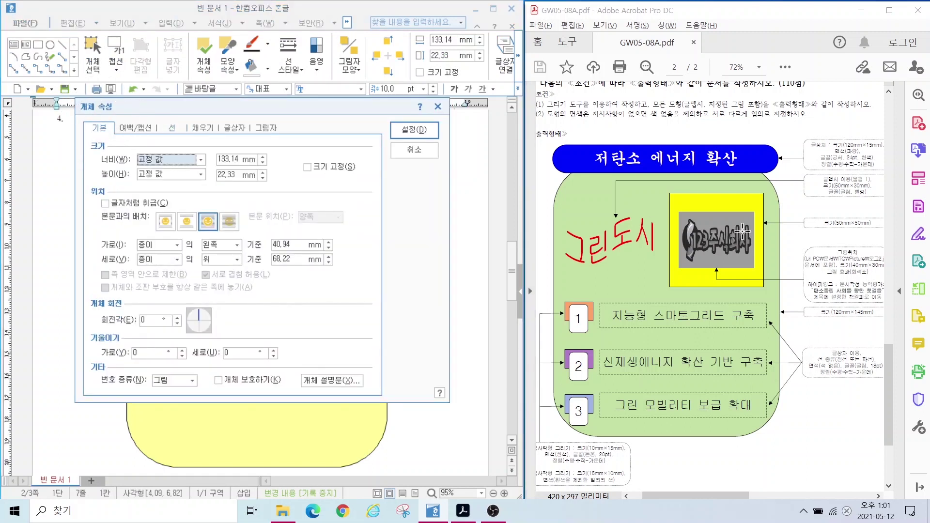
key("alt")
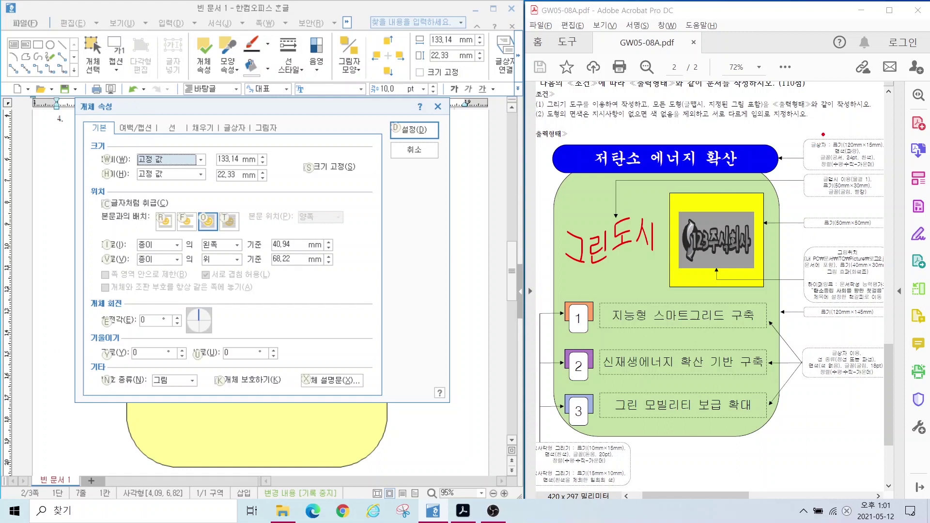
mouse_move(822, 134)
left_mouse_down()
mouse_move(886, 148)
mouse_move(882, 156)
left_mouse_up()
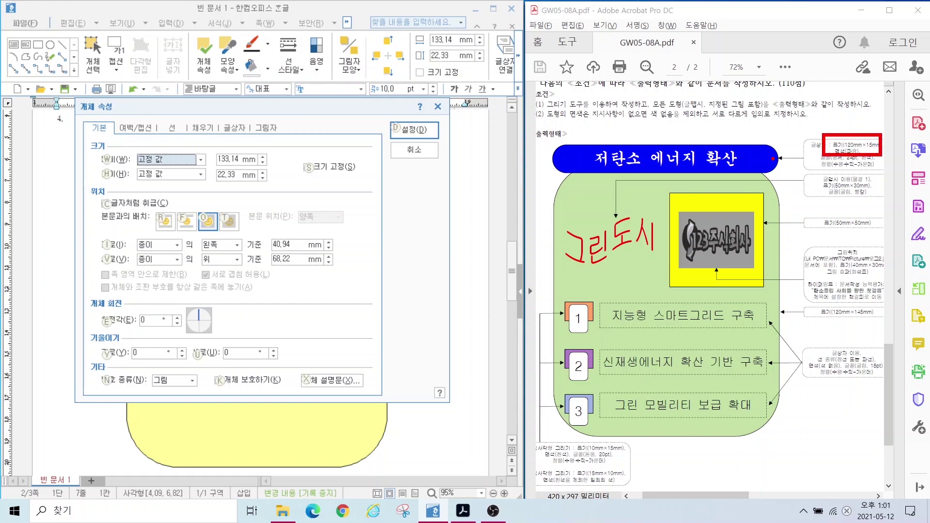
left_click(227, 160)
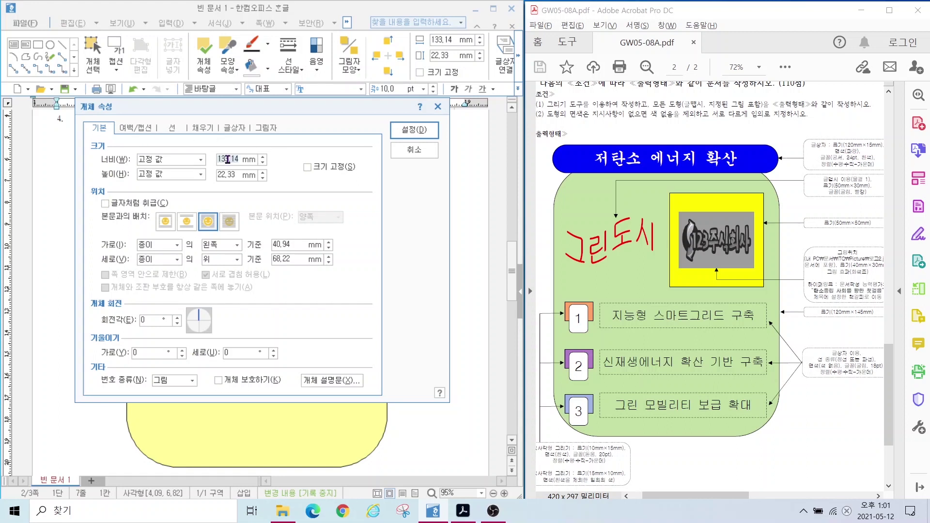
type("120")
key("Tab")
key("Tab")
type("15")
left_click(307, 167)
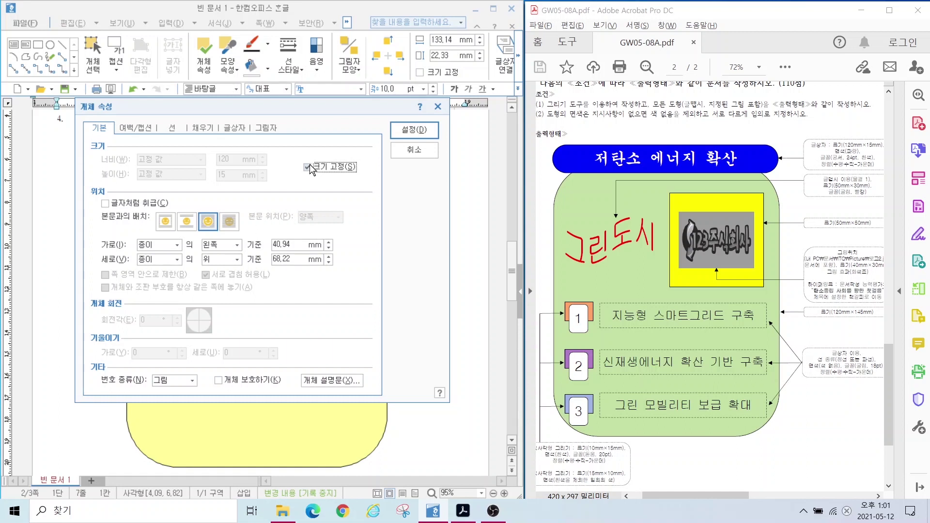
Step: Give the text box semicircular ends and a blue fill, and apply
left_click(171, 129)
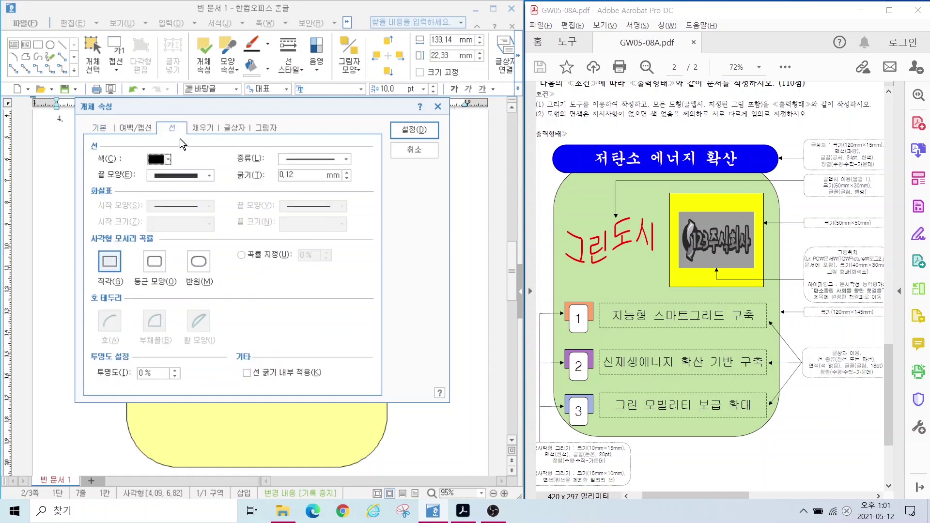
left_click(199, 259)
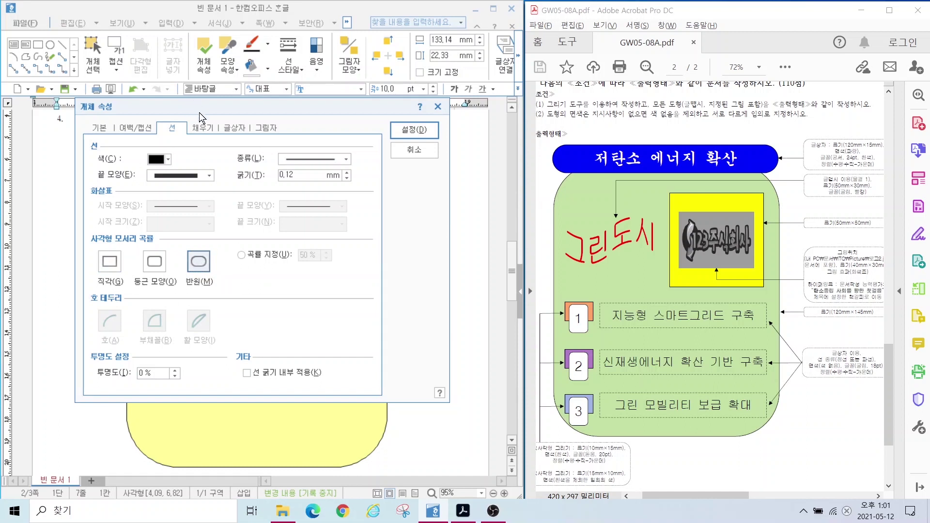
left_click(203, 128)
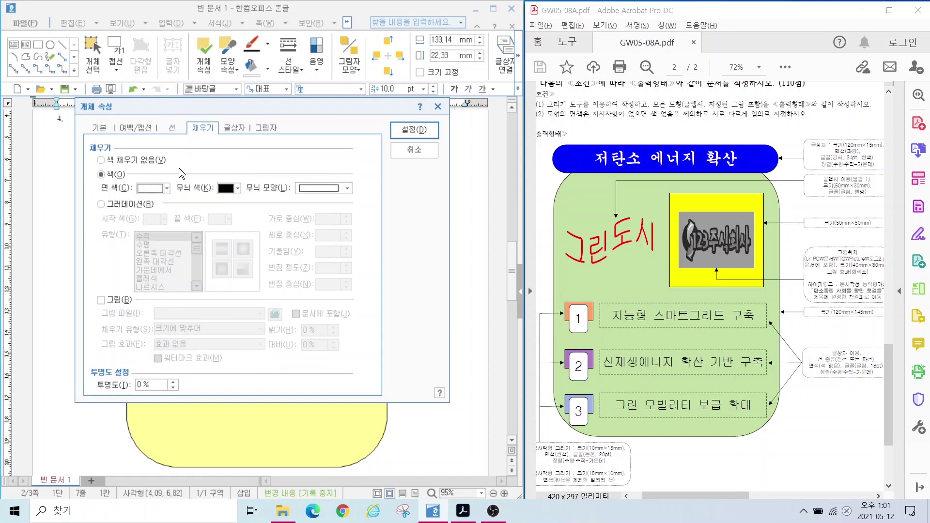
left_click(144, 187)
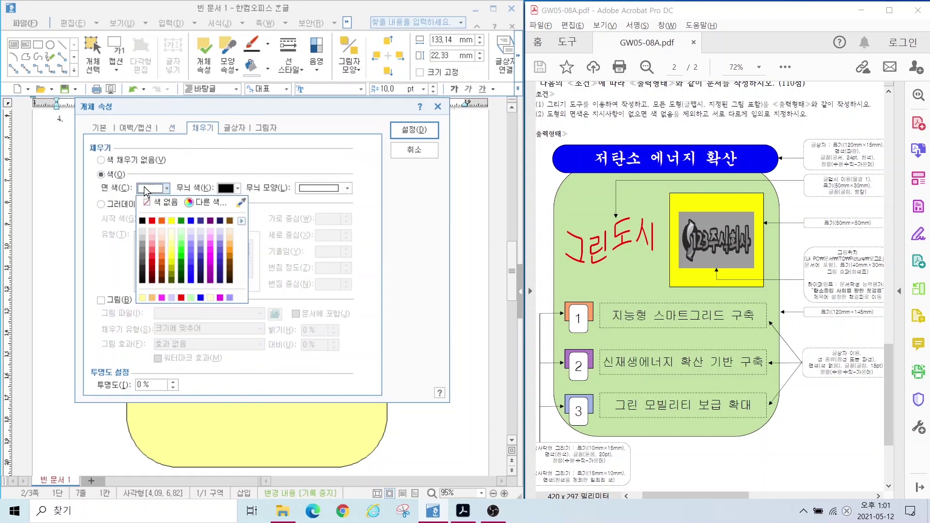
left_click(191, 221)
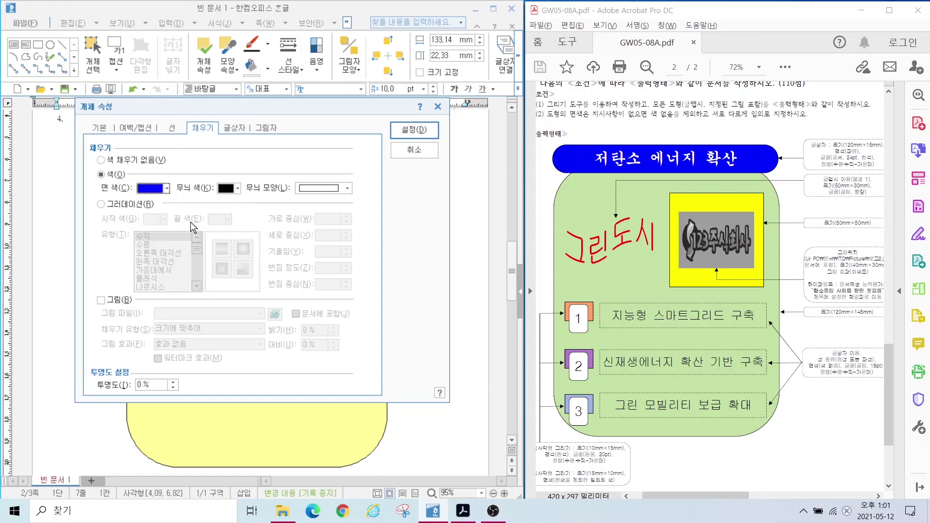
left_click(404, 131)
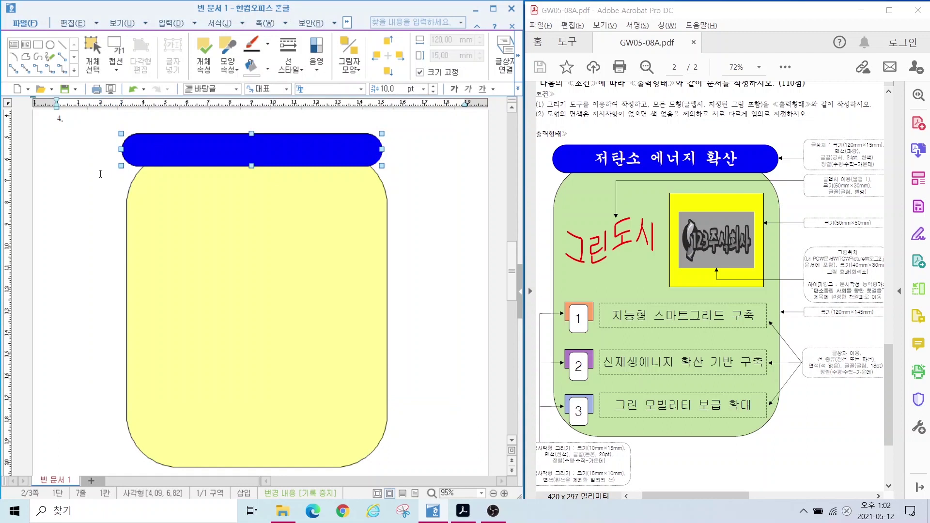
Step: Type the title 저탄소 에너지 확산 into the blue bar and select it
left_click(78, 146)
left_click(150, 152)
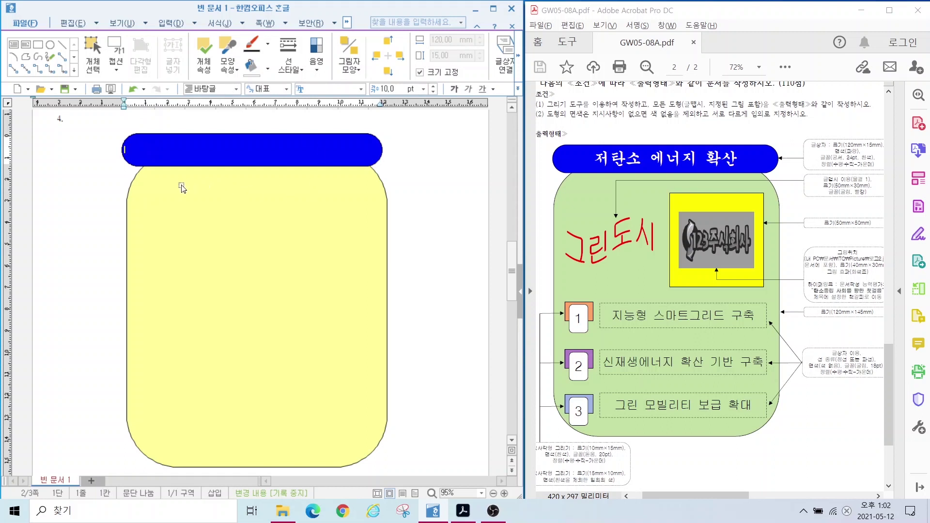
type("저탄소 에너지 확산")
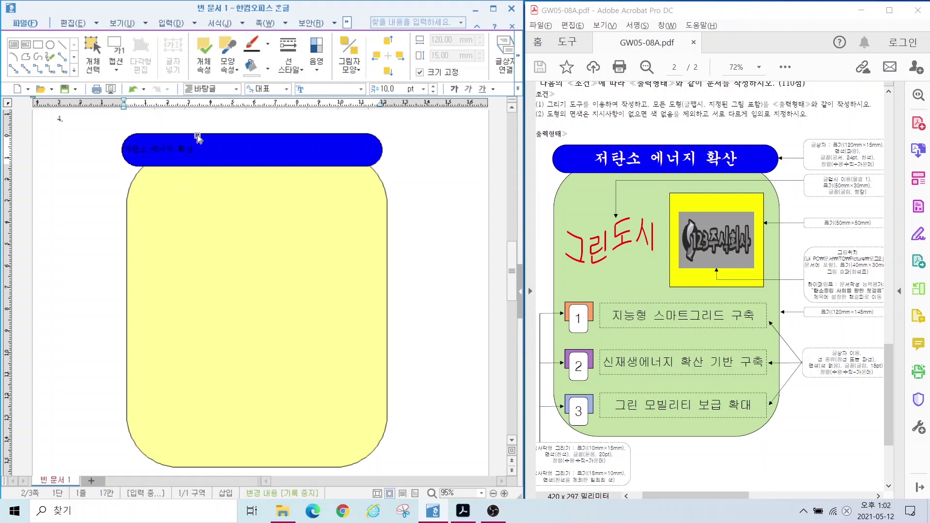
key("shift+Left")
key("shift+Left")
key("shift+Left")
key("shift+Left")
key("shift+Left")
key("shift+Left")
key("shift+Left")
key("shift+Left")
key("shift+Left")
key("shift+Left")
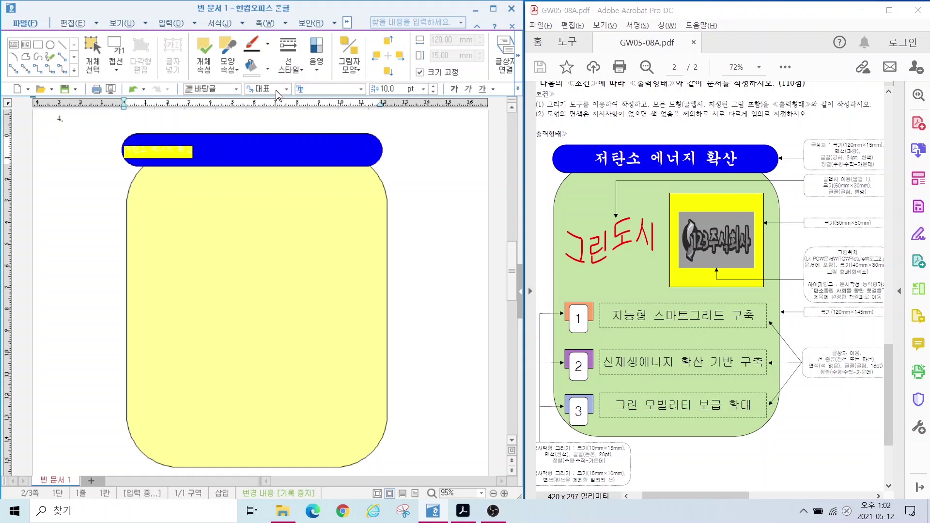
Step: Set the title font to 궁서 at 24 pt
left_click(320, 92)
type("궁서")
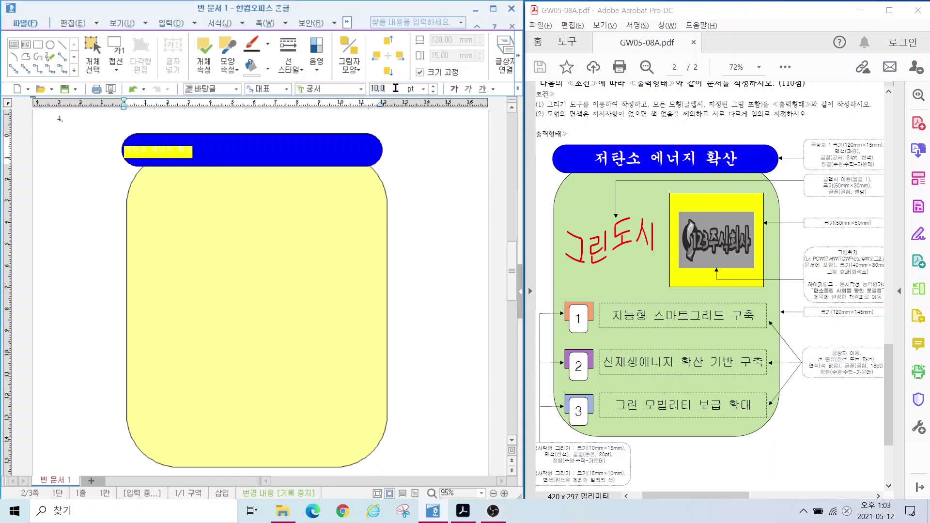
key("Tab")
type("24")
key("Return")
Step: Make the title text white and centre it in the blue bar
left_click(492, 89)
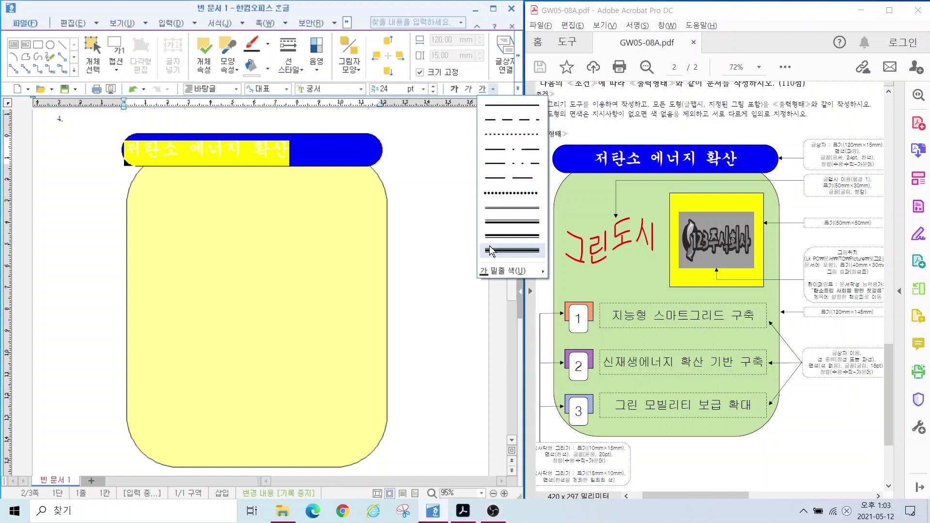
left_click(517, 89)
left_click(539, 115)
left_click(517, 88)
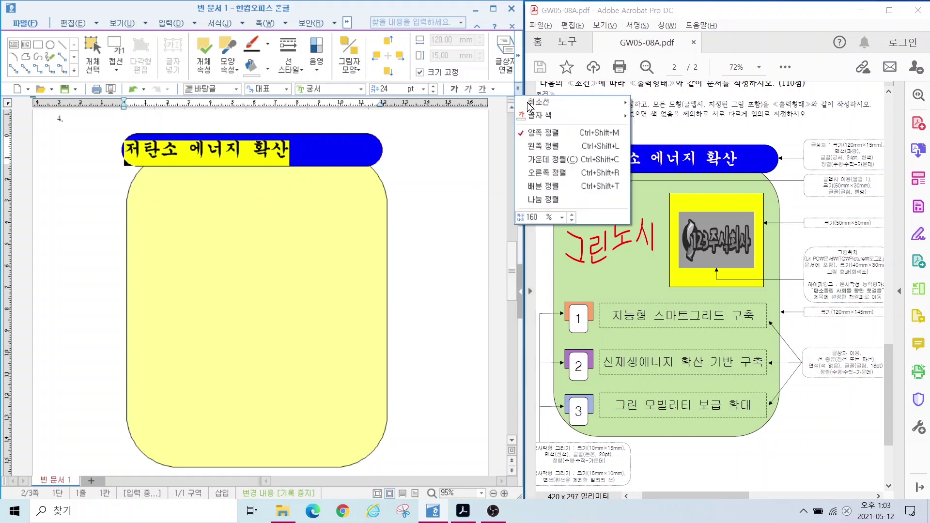
left_click(547, 160)
left_click(58, 155)
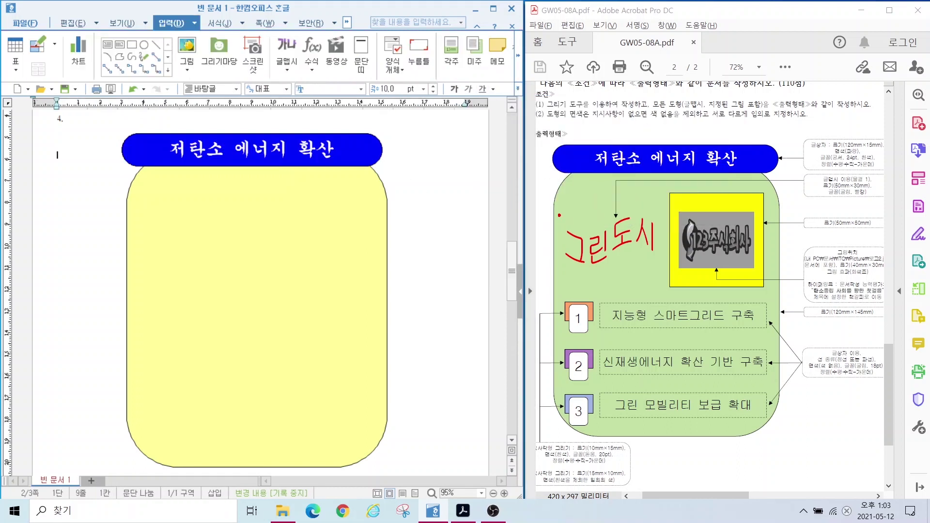
left_click_drag(559, 215, 658, 277)
mouse_move(843, 192)
left_mouse_down()
mouse_move(804, 195)
mouse_move(835, 163)
mouse_move(833, 204)
left_mouse_up()
key("Escape")
key("Up")
Step: Start a 글맵시 text art object with the text 그린도시
left_click(289, 49)
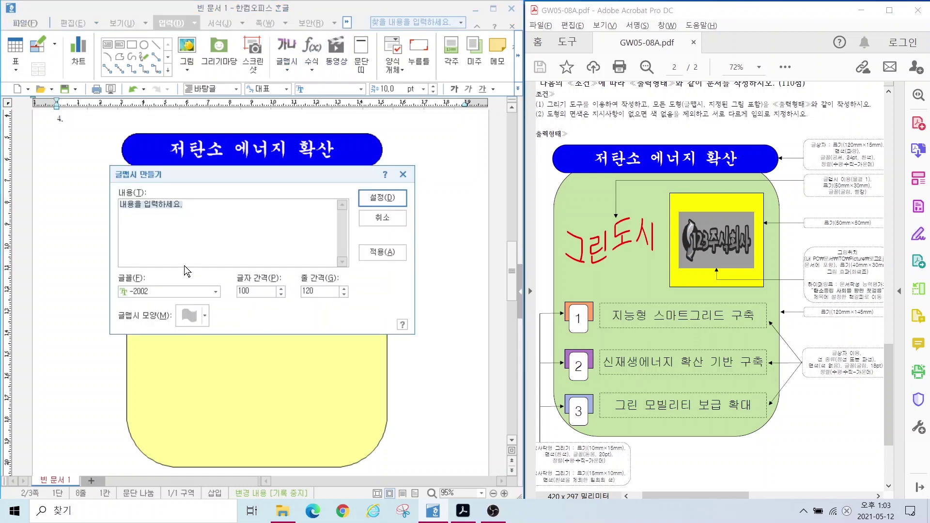
type("그린도시")
key("alt")
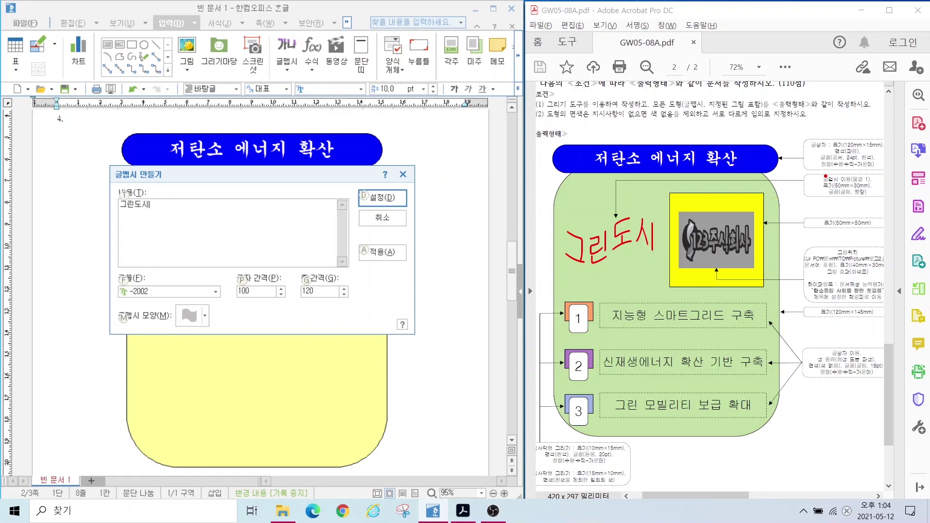
mouse_move(837, 201)
left_mouse_down()
mouse_move(804, 227)
mouse_move(890, 166)
left_mouse_up()
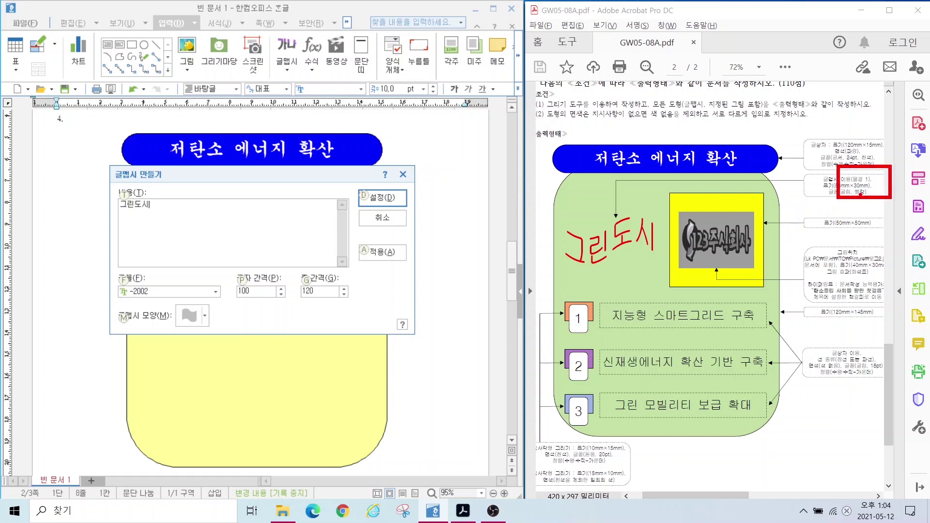
key("Escape")
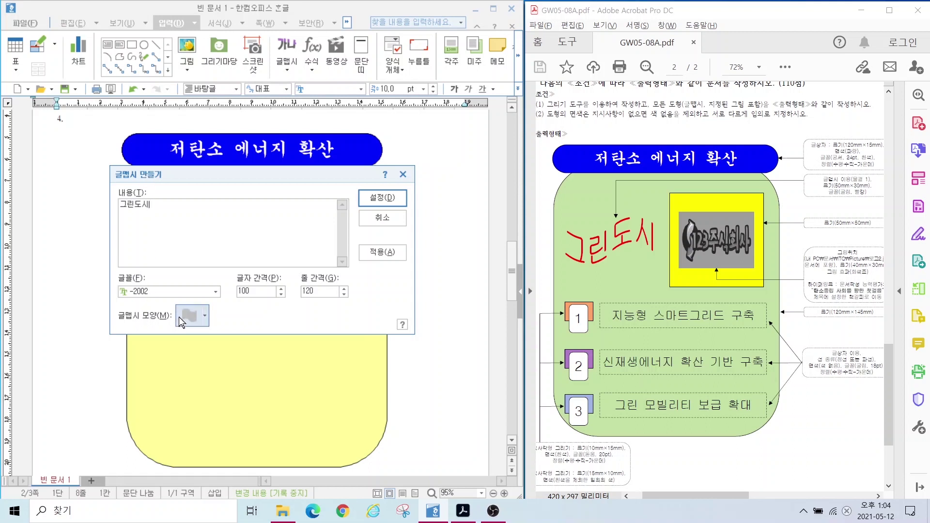
Step: Set the text art font to 굴림
left_click(175, 292)
left_click(176, 293)
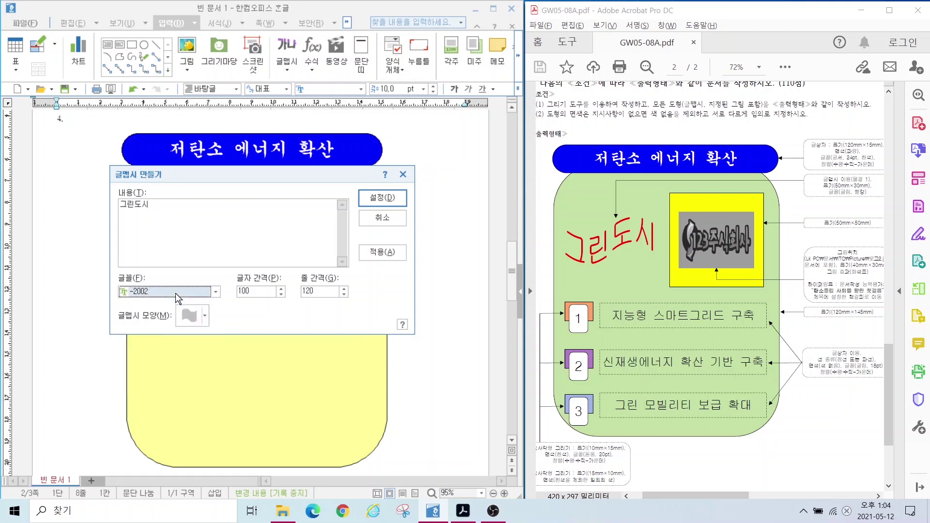
left_click(188, 316)
left_click(275, 321)
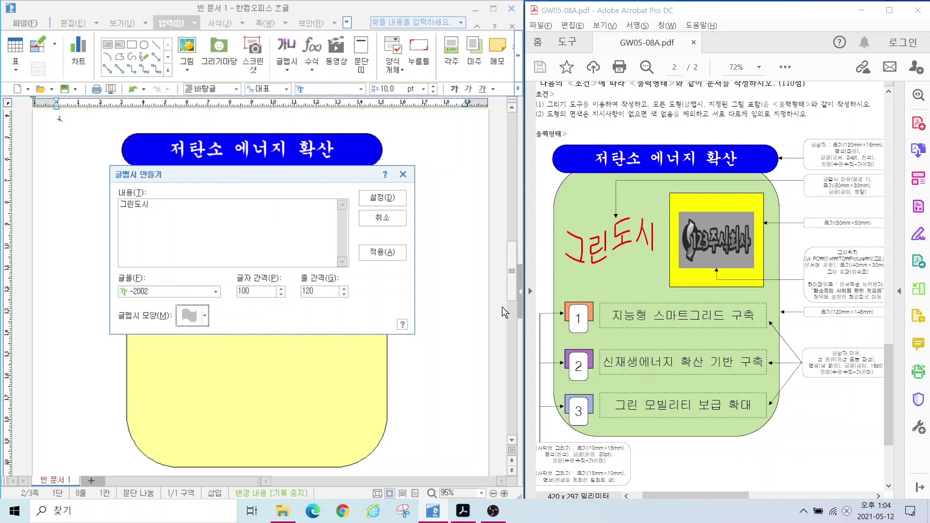
key("alt")
left_click(169, 292)
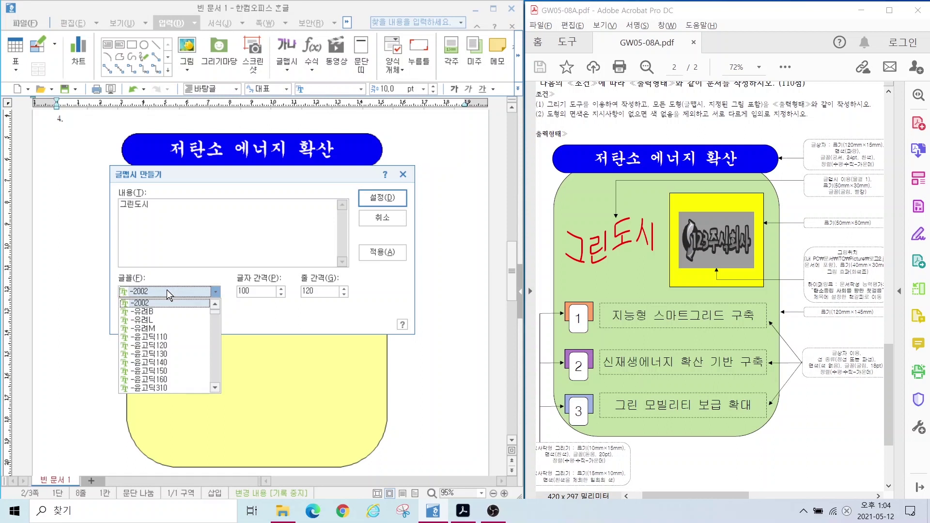
type("굴림")
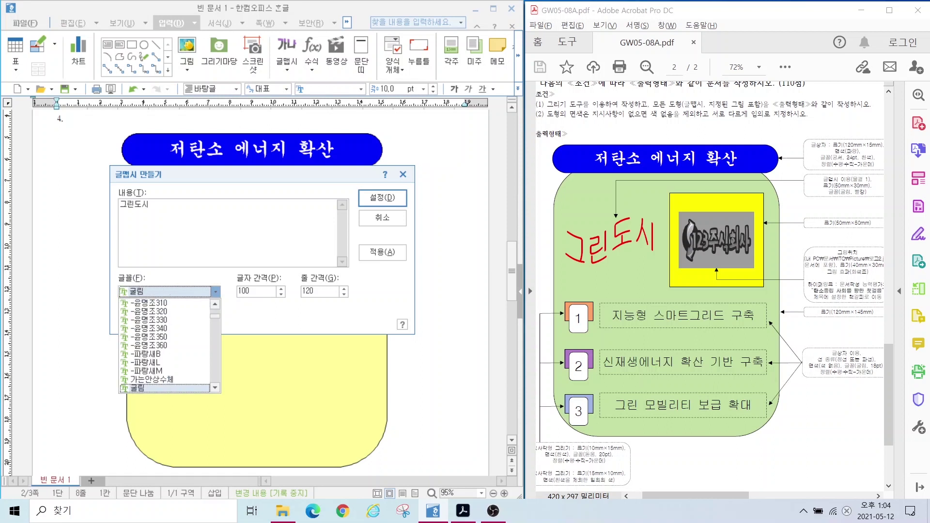
key("Return")
Step: Choose a curving 글맵시 shape, insert it, and move it beside the yellow shape
left_click(188, 310)
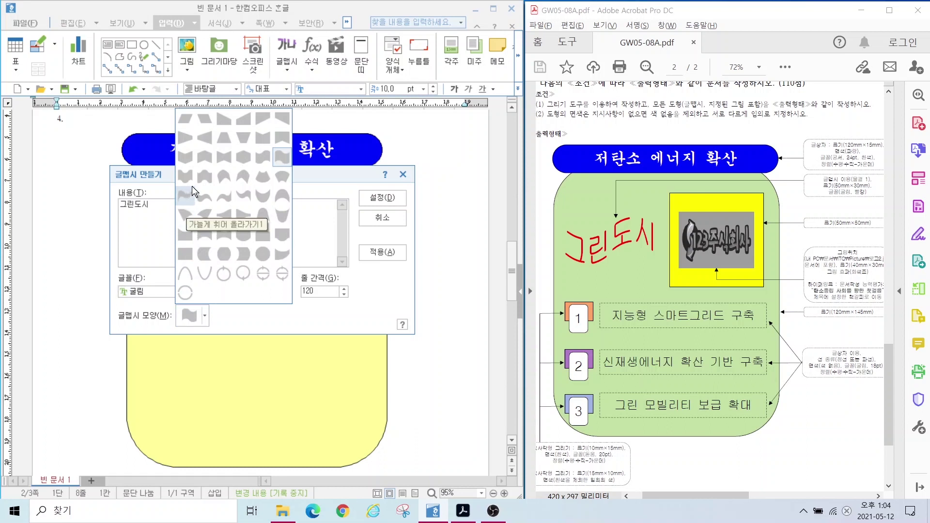
left_click(266, 160)
left_click(375, 197)
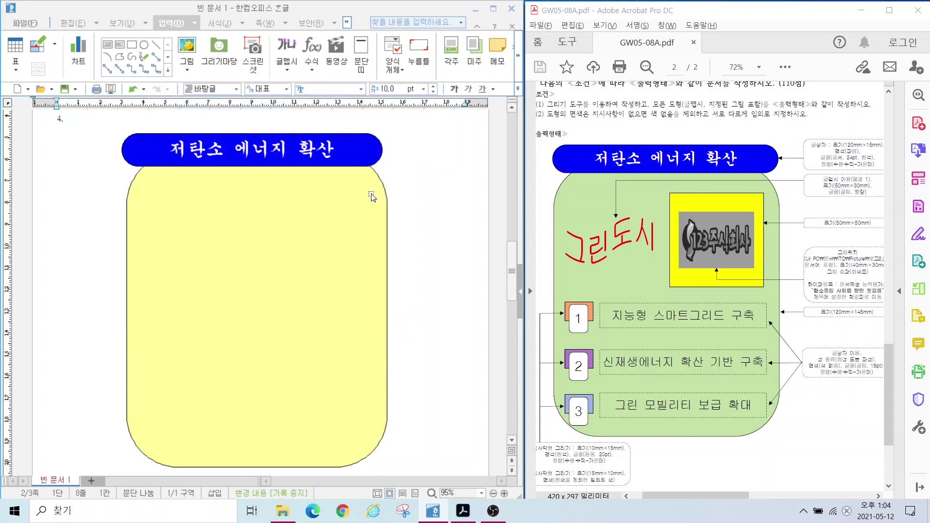
left_click_drag(71, 150, 71, 212)
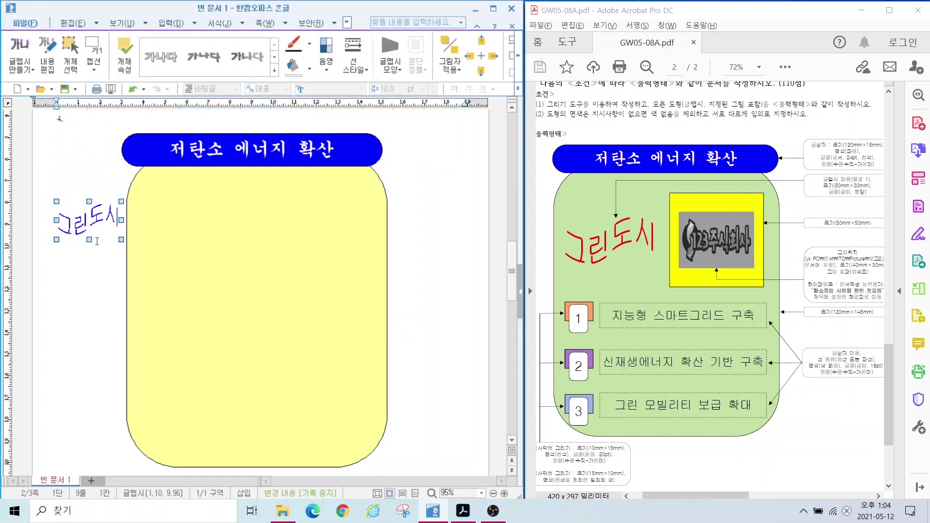
Step: Size the 그린도시 WordArt to 50 × 30 mm with size locked
double_click(90, 225)
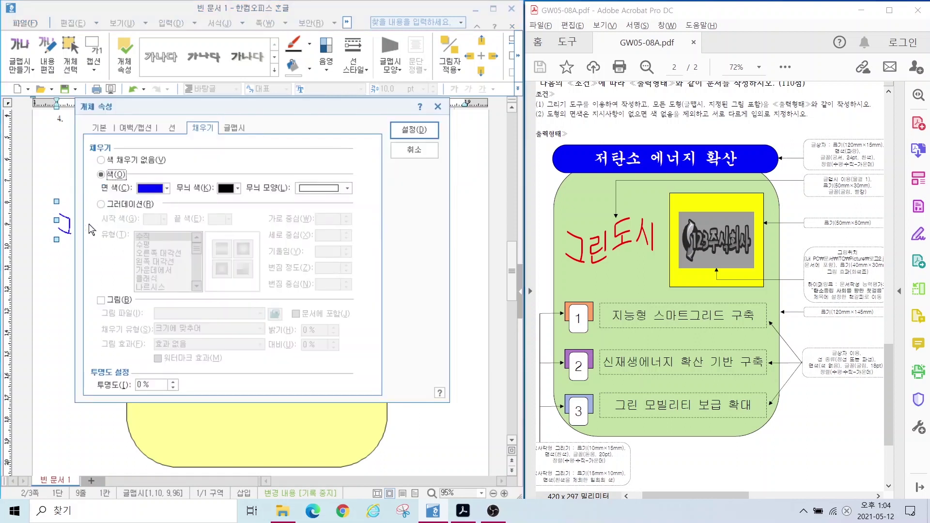
left_click(100, 127)
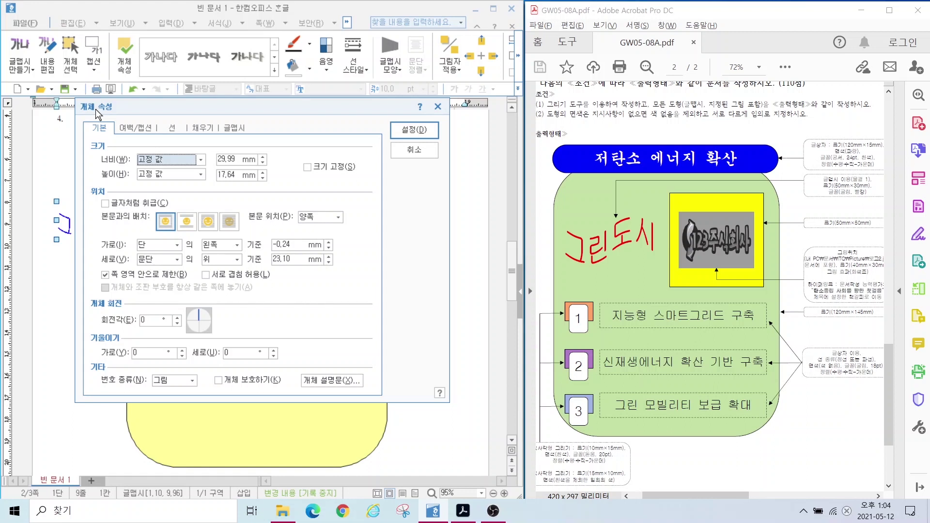
left_click(228, 158)
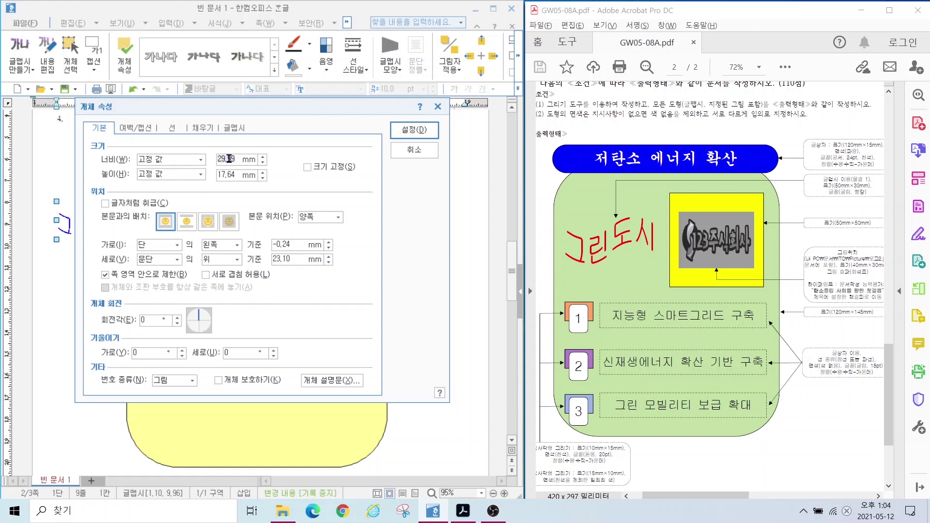
type("50")
key("Tab")
key("Tab")
type("30")
left_click(307, 167)
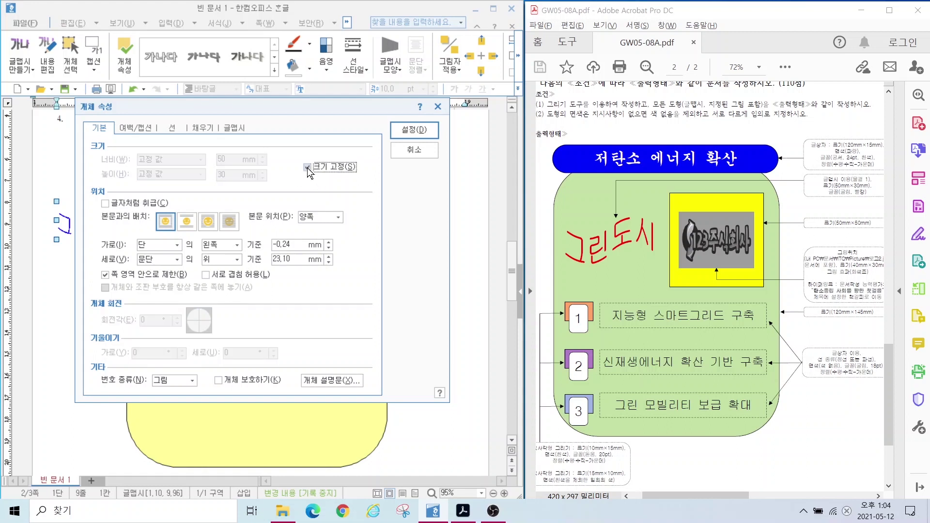
Step: Change the WordArt's fill colour to red and apply
left_click(200, 128)
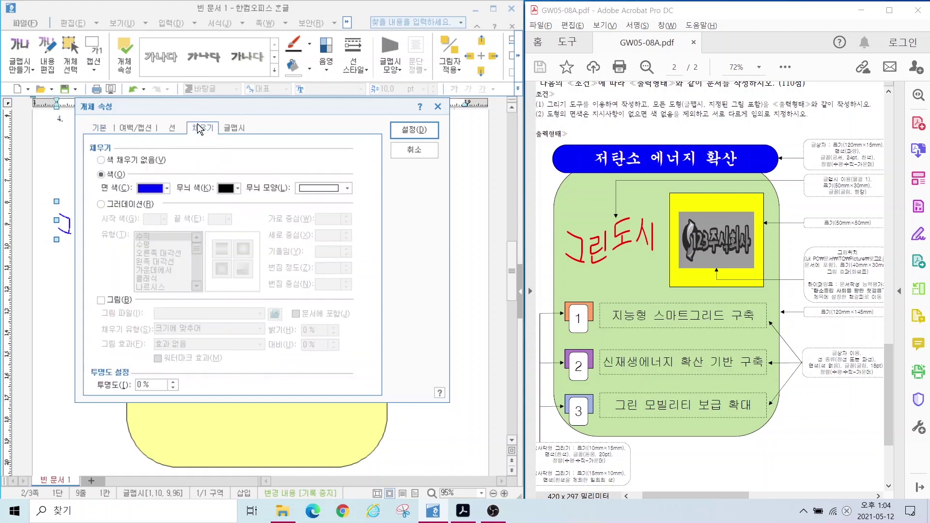
left_click(146, 188)
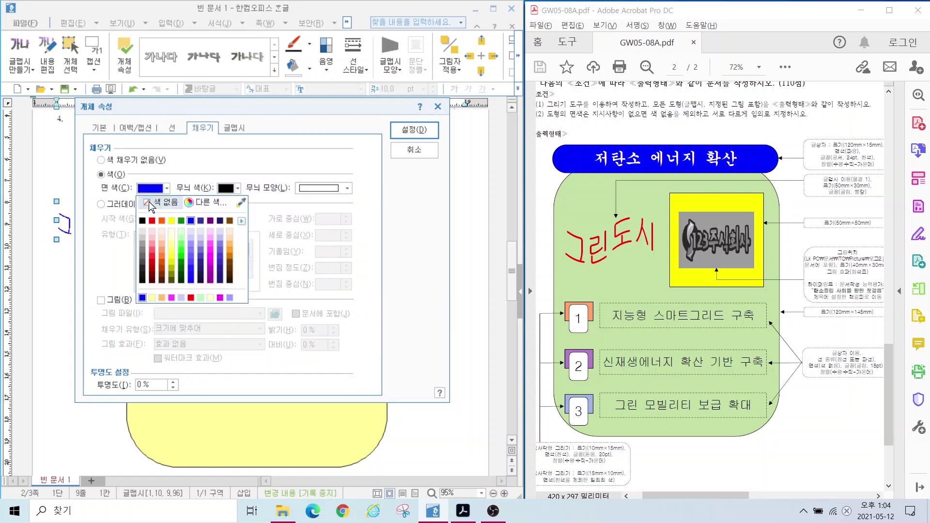
left_click(152, 221)
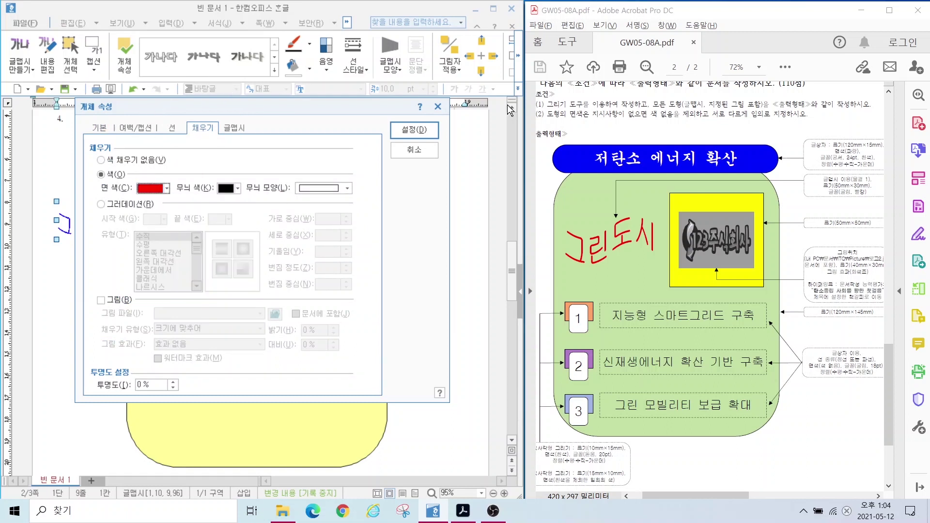
left_click(413, 129)
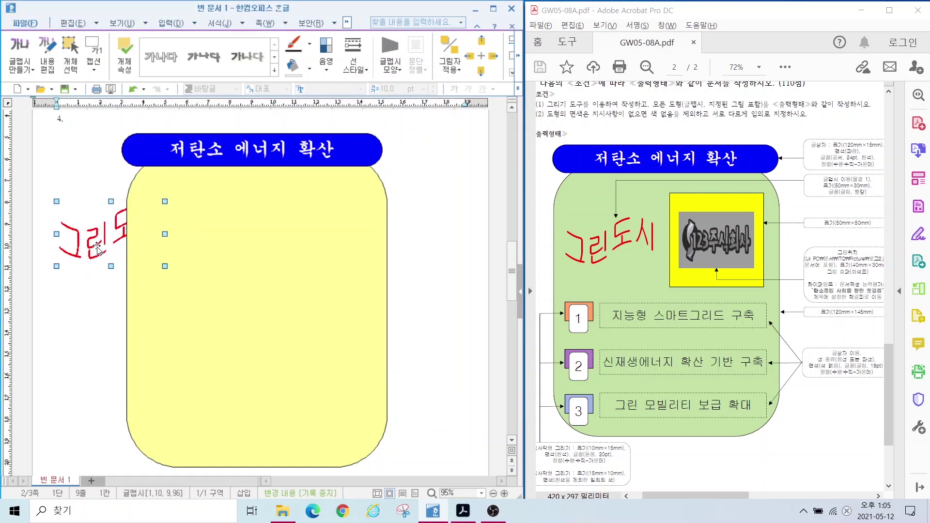
left_click(235, 251)
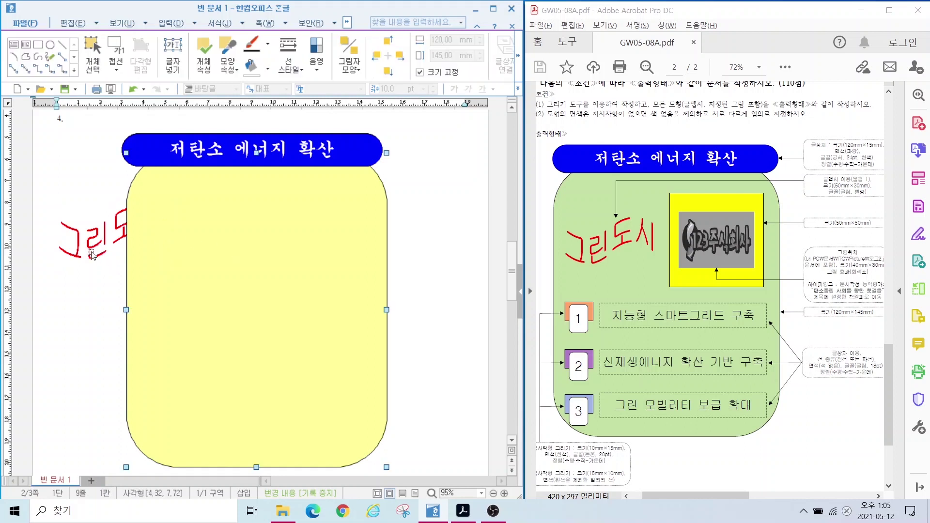
left_click(91, 253)
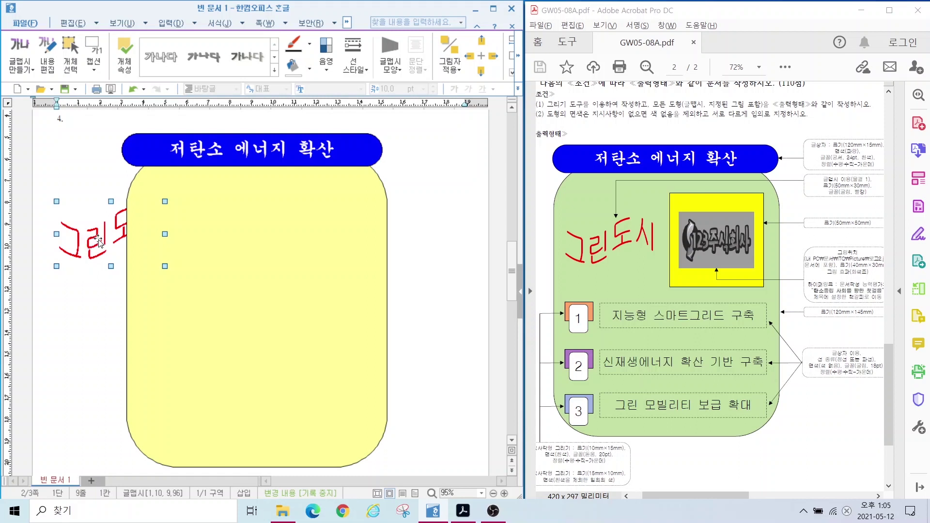
Step: Set 그린도시 to 글 앞으로 placement and drag it onto the yellow shape's upper left
double_click(99, 240)
left_click(95, 130)
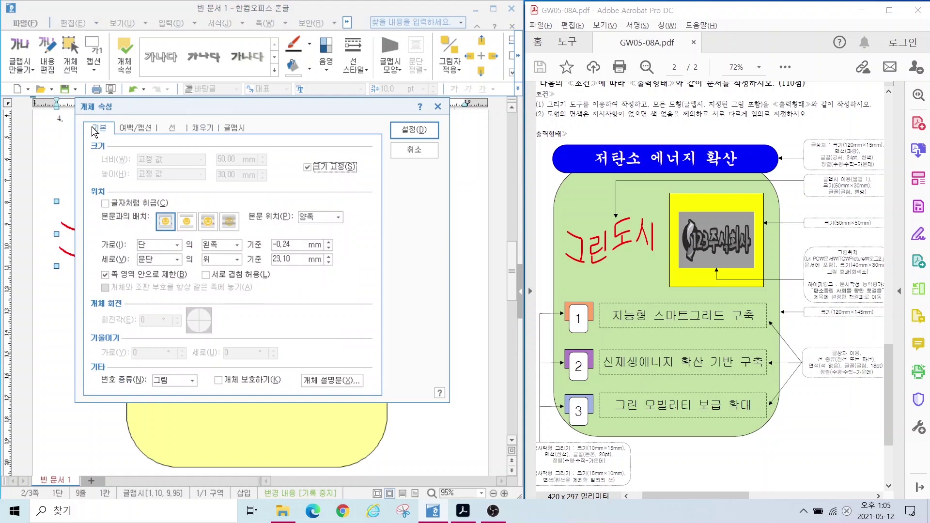
left_click(94, 131)
key("alt")
mouse_move(173, 225)
left_mouse_down()
mouse_move(150, 238)
mouse_move(175, 206)
mouse_move(174, 237)
mouse_move(89, 165)
left_mouse_up()
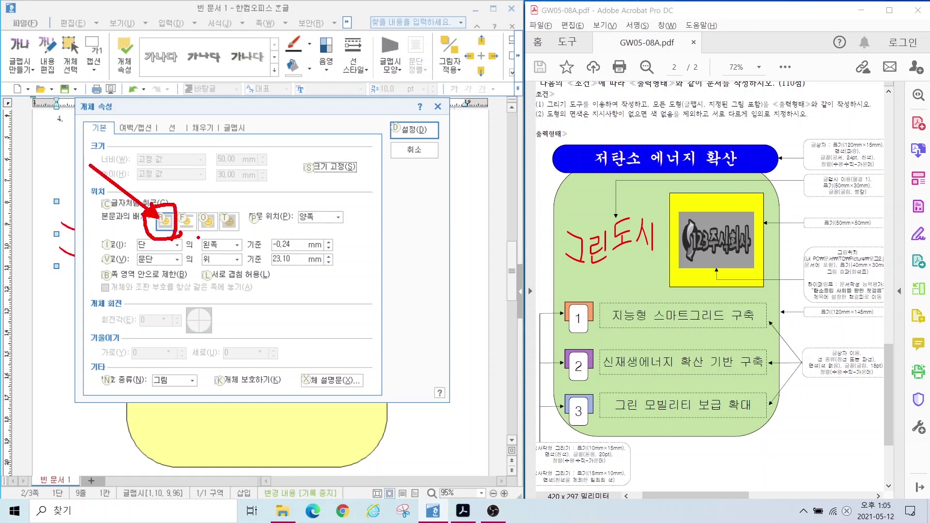
mouse_move(225, 235)
left_mouse_down()
mouse_move(199, 219)
mouse_move(227, 218)
mouse_move(224, 240)
left_mouse_up()
left_click_drag(221, 208, 316, 144)
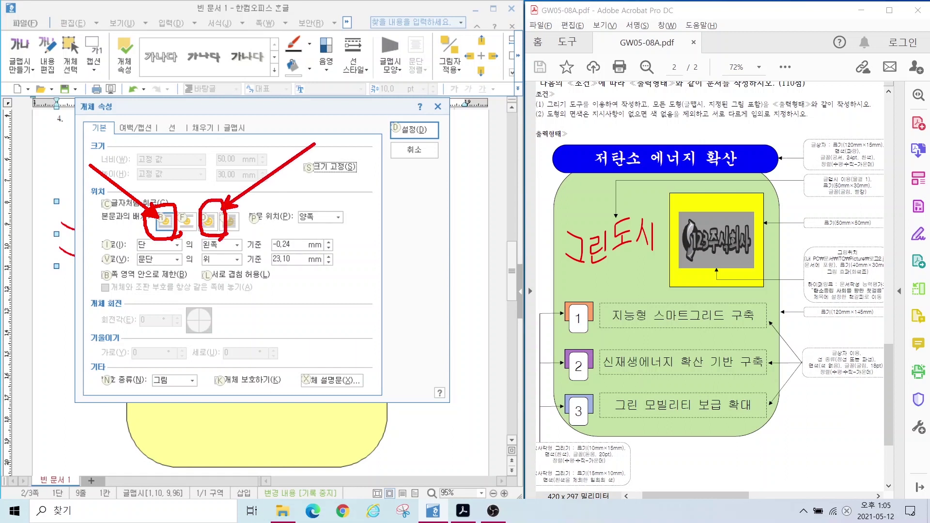
key("Escape")
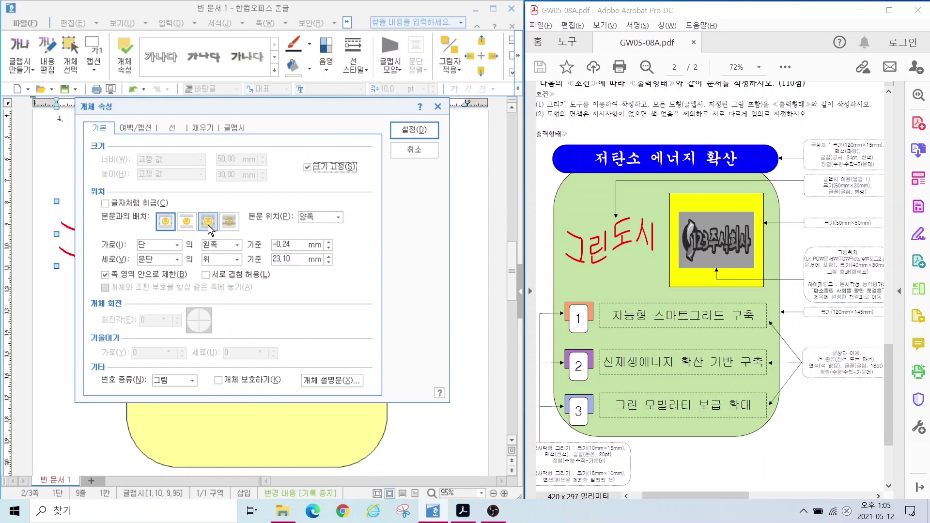
left_click(212, 225)
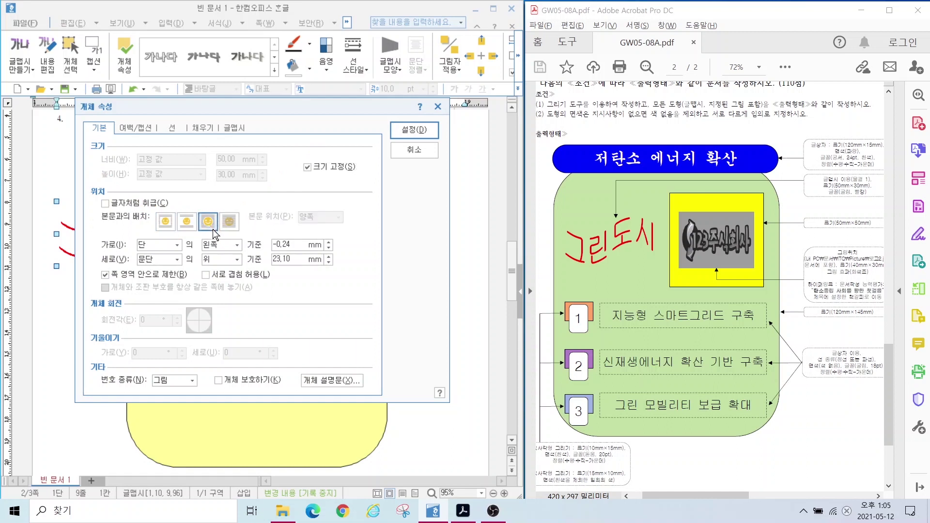
left_click(406, 127)
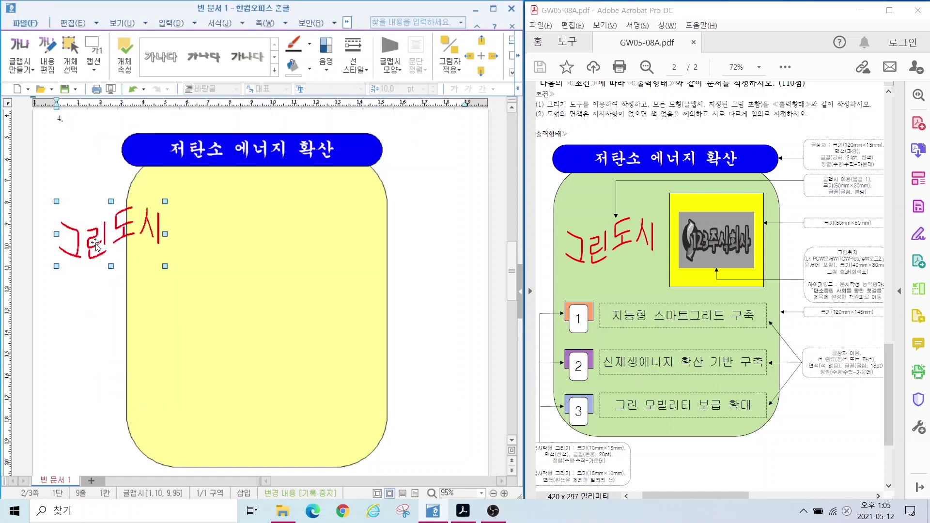
mouse_move(95, 246)
left_mouse_down()
mouse_move(177, 235)
mouse_move(178, 250)
left_mouse_up()
key("Escape")
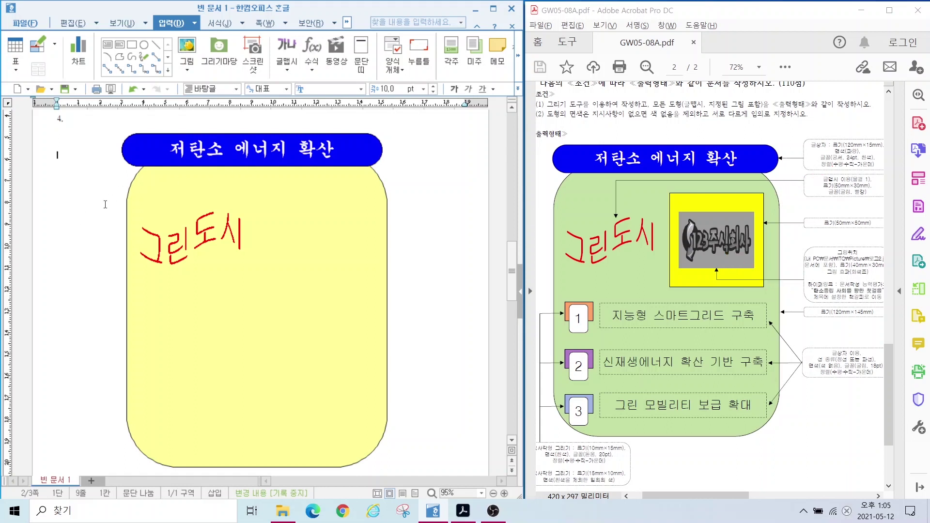
Step: Draw a rectangle at the yellow shape's upper right: 50 × 50 mm, size-locked, green fill
left_click(132, 46)
mouse_move(257, 193)
left_mouse_down()
mouse_move(384, 268)
mouse_move(369, 277)
left_mouse_up()
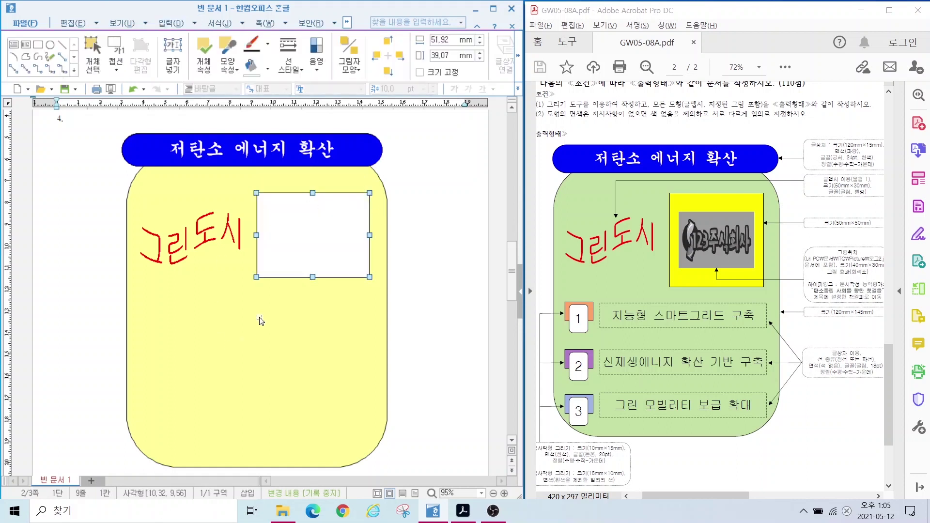
double_click(297, 242)
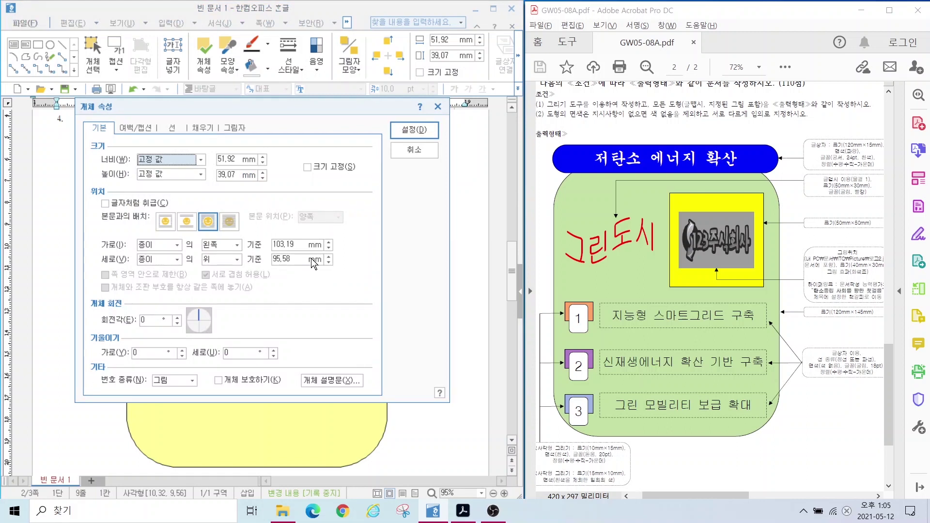
left_click(202, 161)
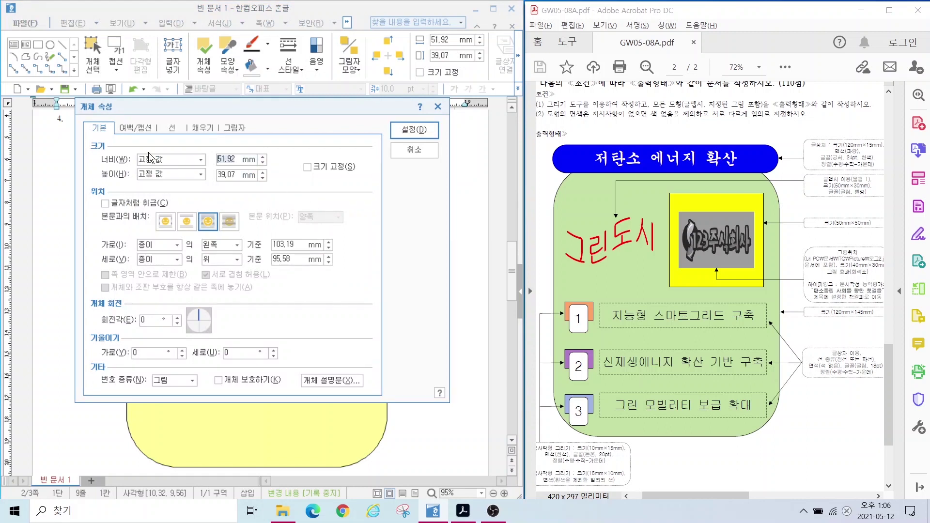
type("50")
key("Tab")
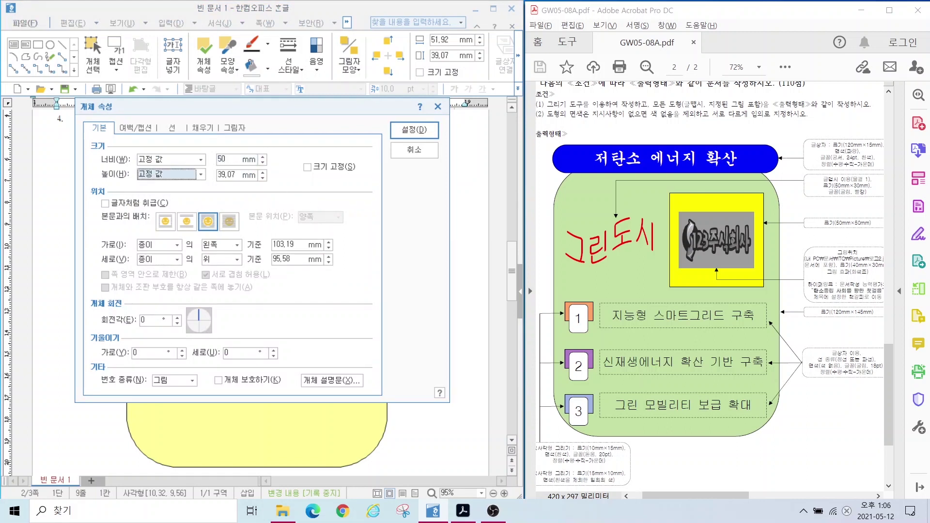
key("Tab")
type("50")
left_click(307, 167)
left_click(202, 127)
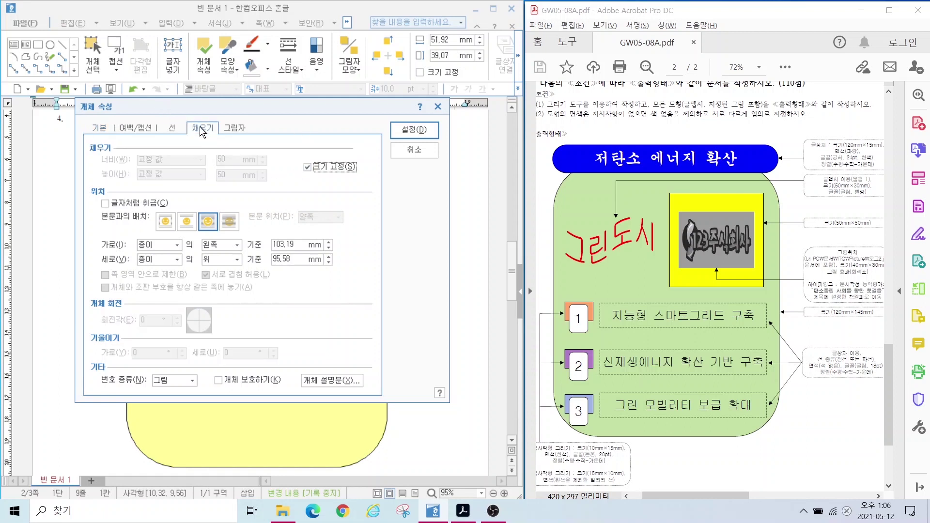
left_click(166, 189)
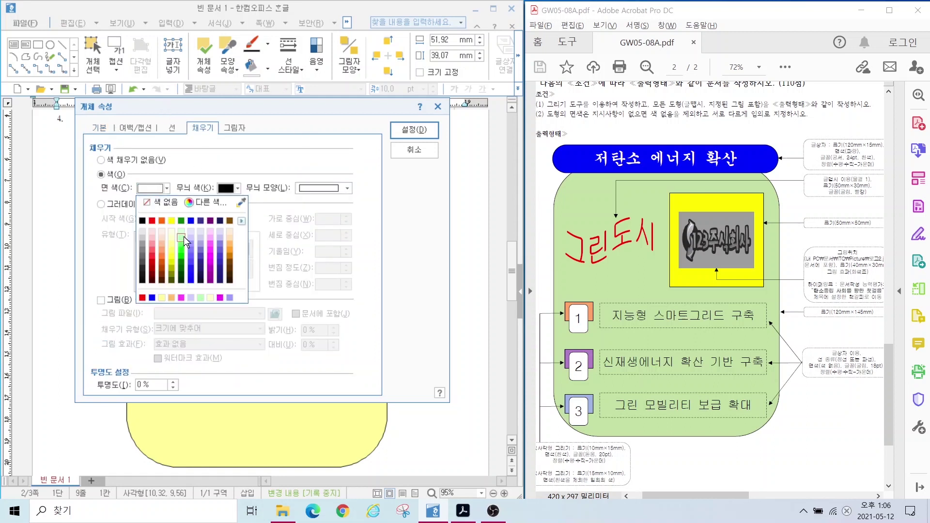
left_click(181, 242)
left_click(416, 130)
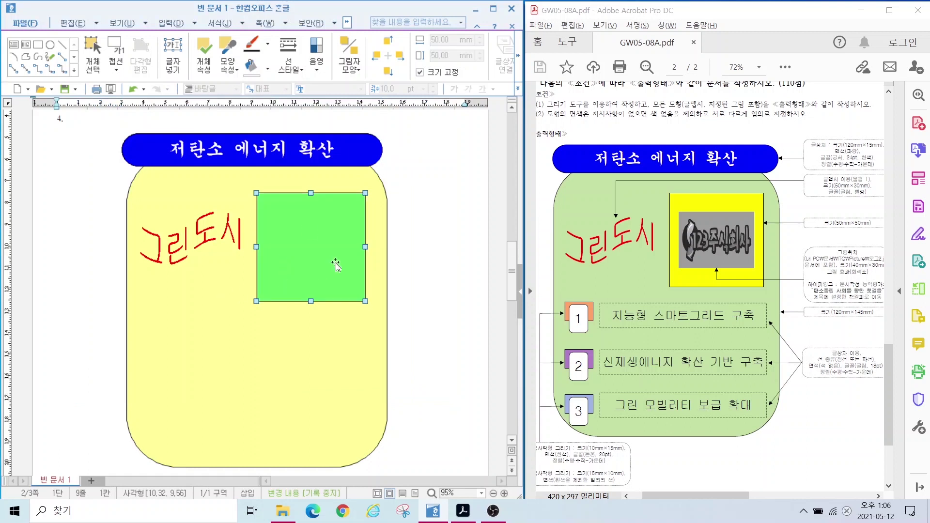
key("Escape")
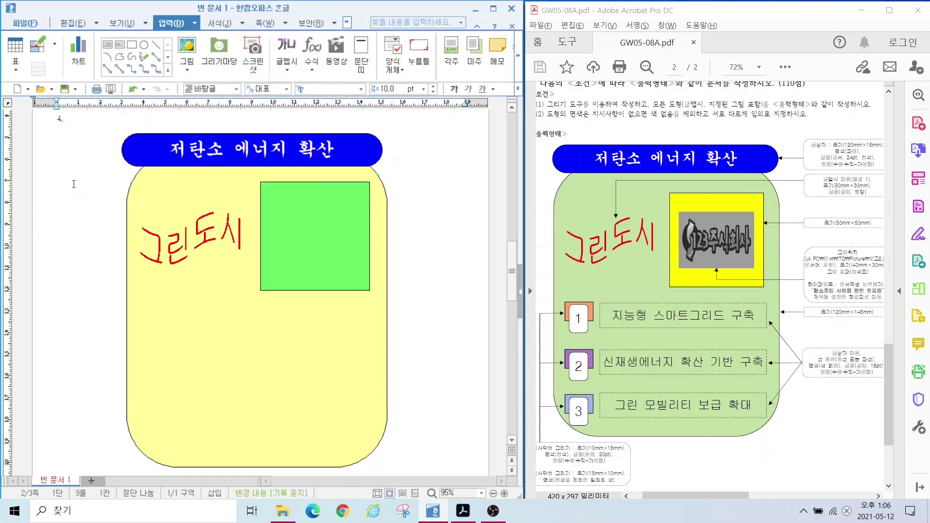
left_click(186, 49)
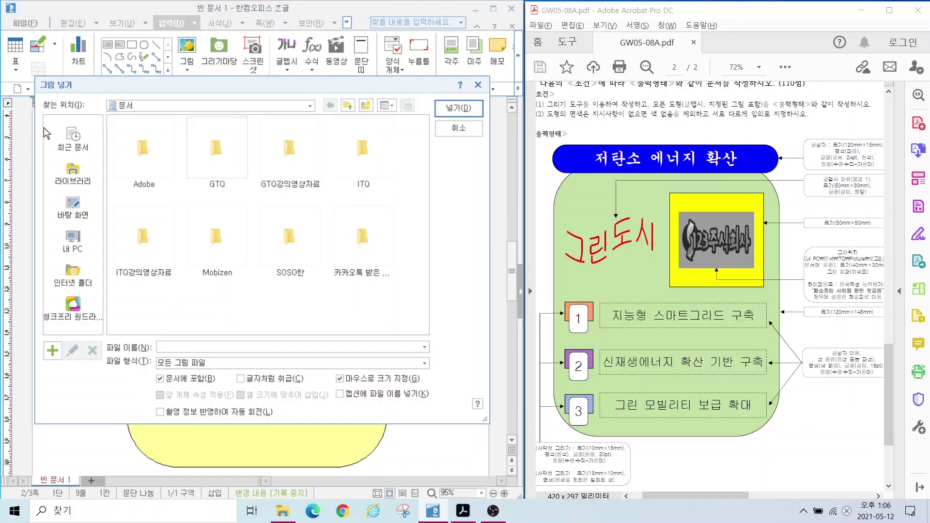
Step: Pick 로고2.jpg from the 문서 > ITQ > Picture folder and insert it
left_click(62, 170)
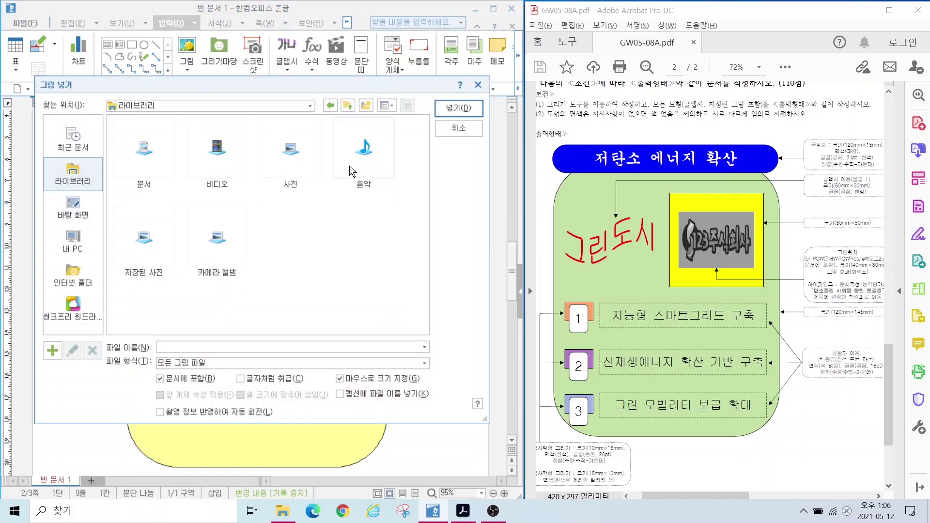
left_click(152, 156)
double_click(153, 156)
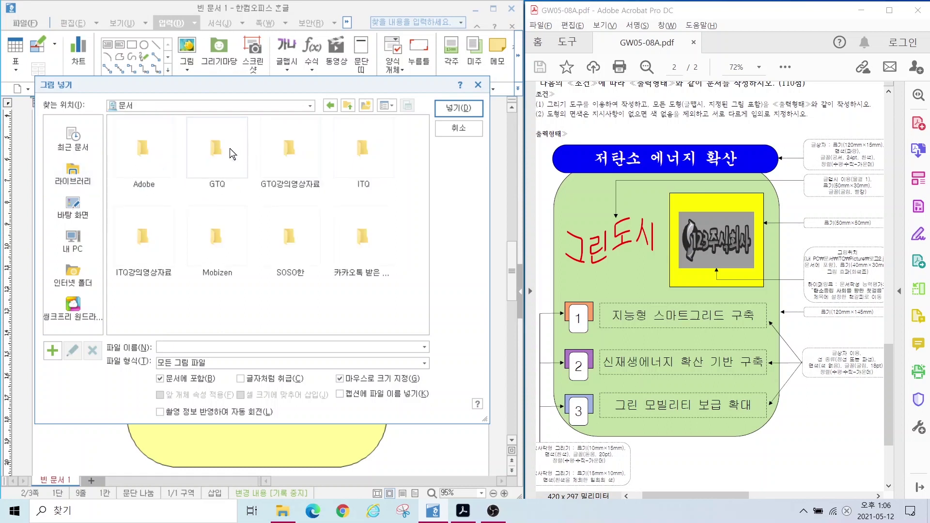
double_click(350, 163)
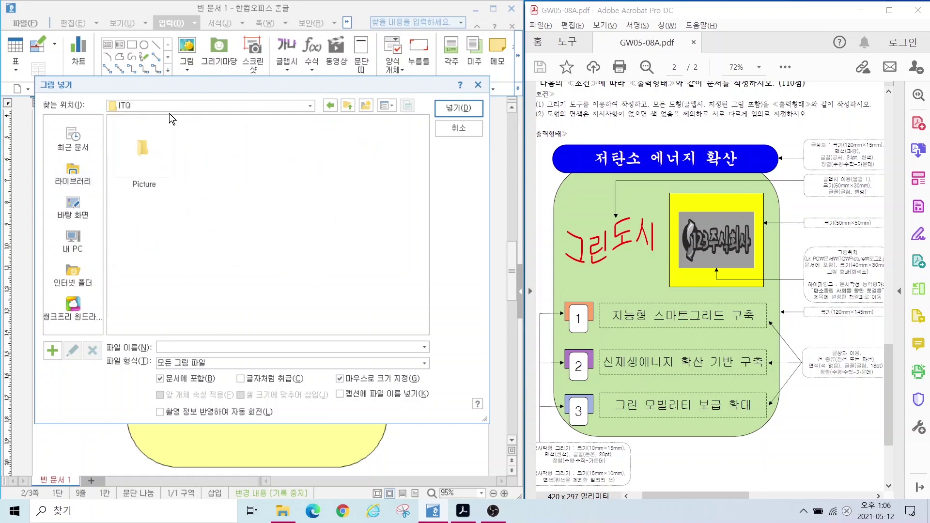
double_click(144, 146)
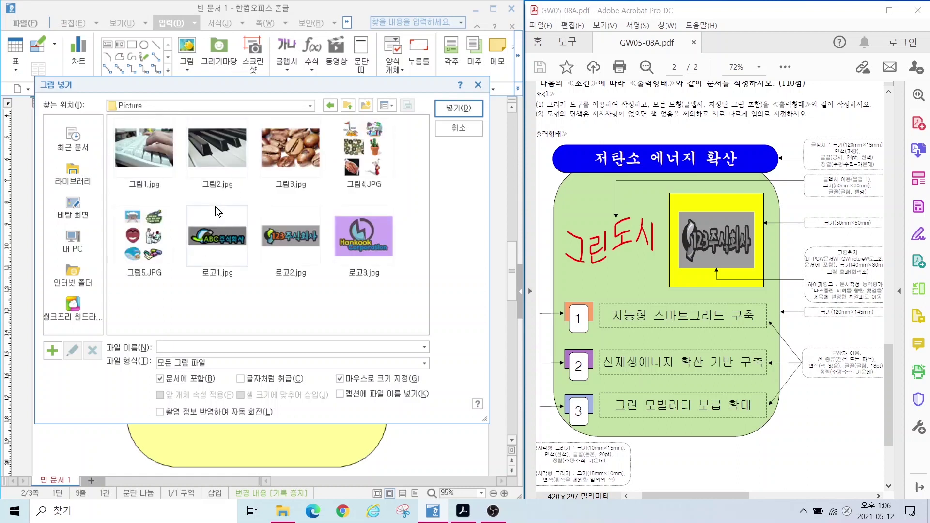
left_click(269, 240)
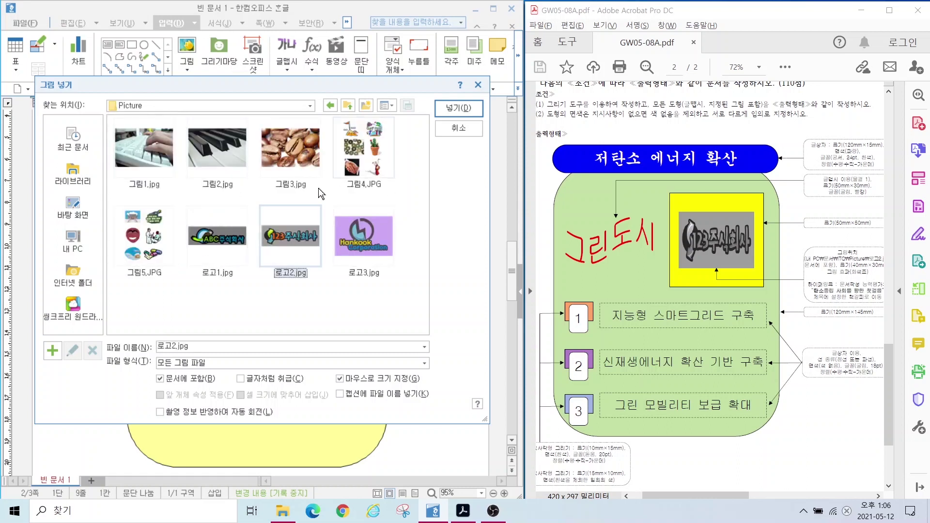
left_click(451, 107)
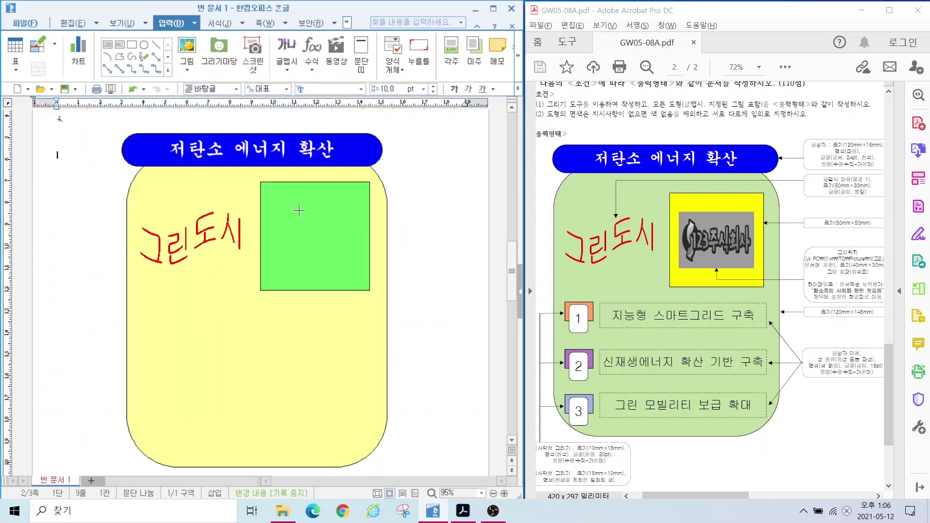
Step: Place the logo, size it 40 × 30 mm with size locked, in front of text
left_click(279, 213)
left_click_drag(388, 218, 488, 251)
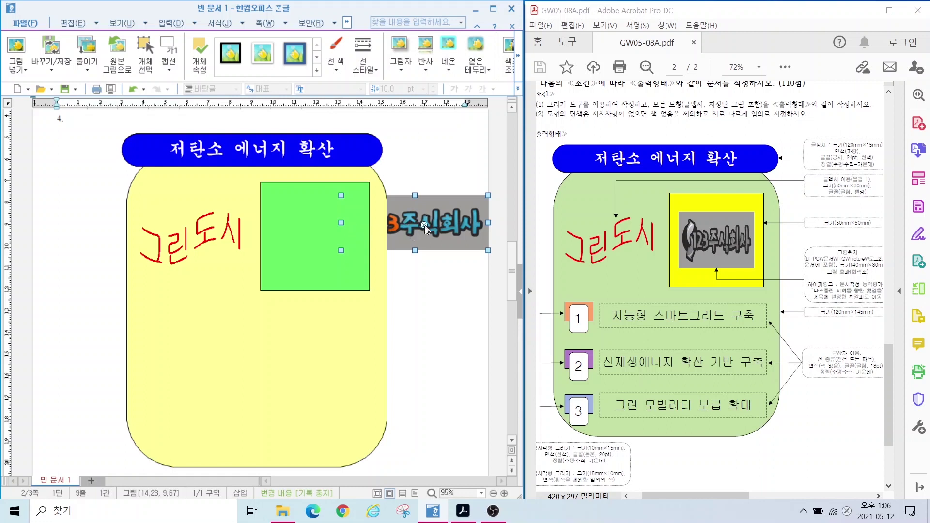
double_click(412, 218)
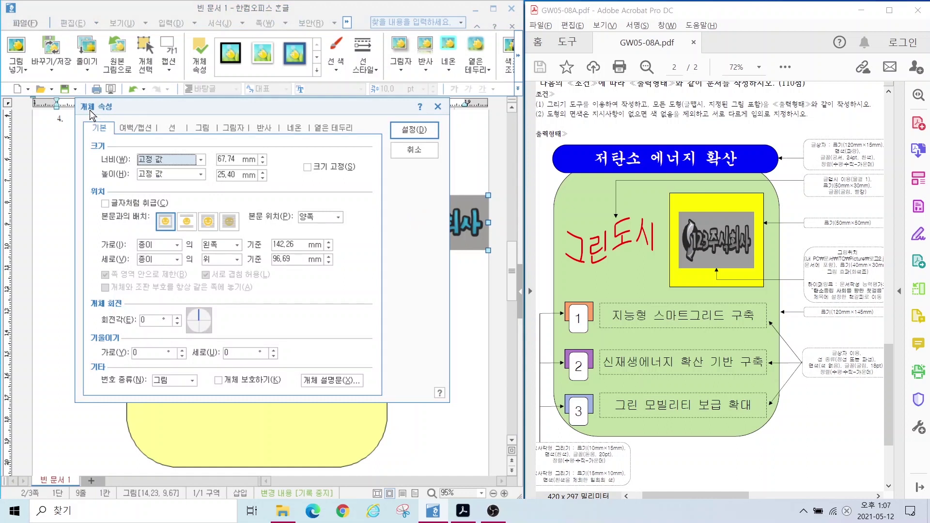
left_click(231, 158)
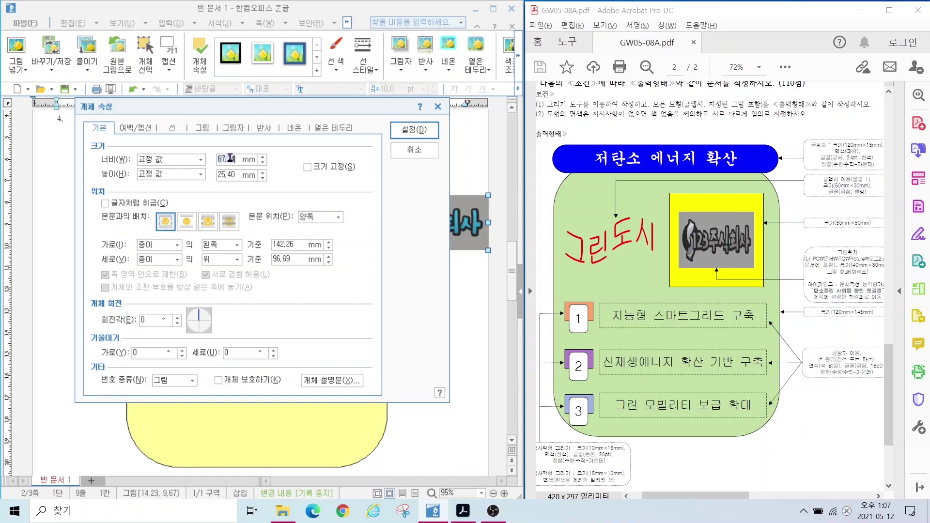
type("040")
key("Tab")
type("30")
left_click(307, 167)
left_click(207, 222)
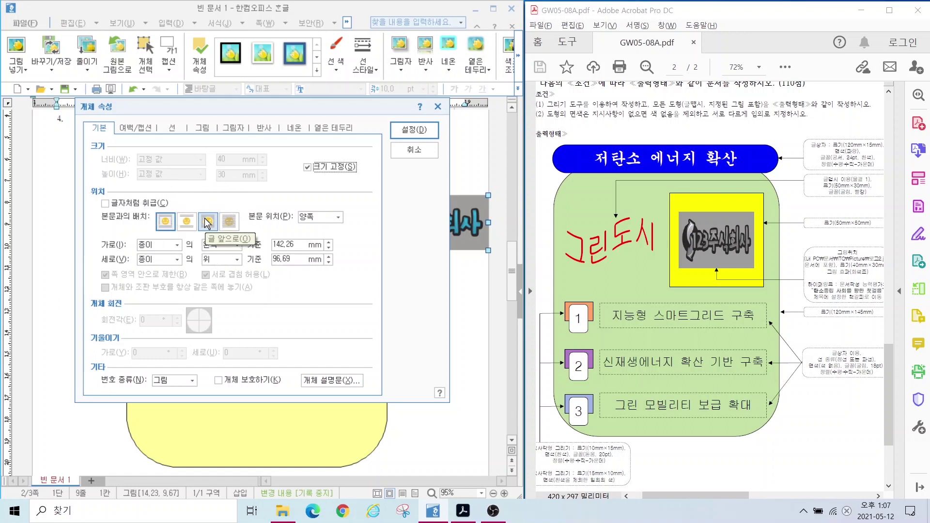
left_click(208, 222)
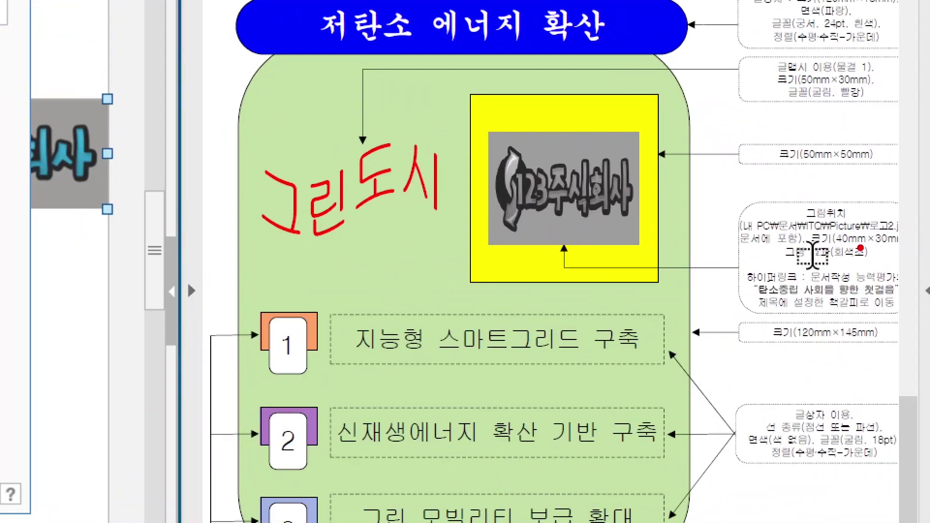
Step: Make the logo grayscale and move it into the green square
mouse_move(879, 248)
left_mouse_down()
mouse_move(787, 265)
mouse_move(892, 259)
mouse_move(886, 280)
left_mouse_up()
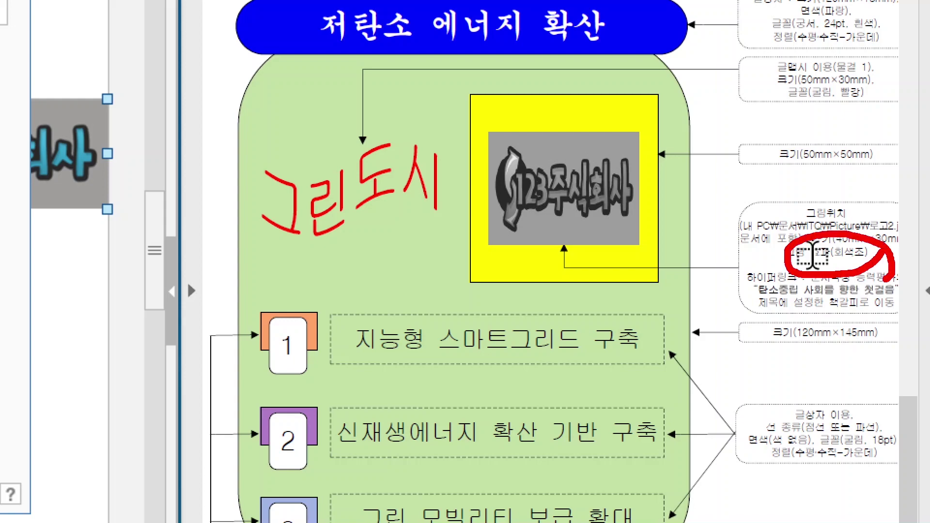
key("Escape")
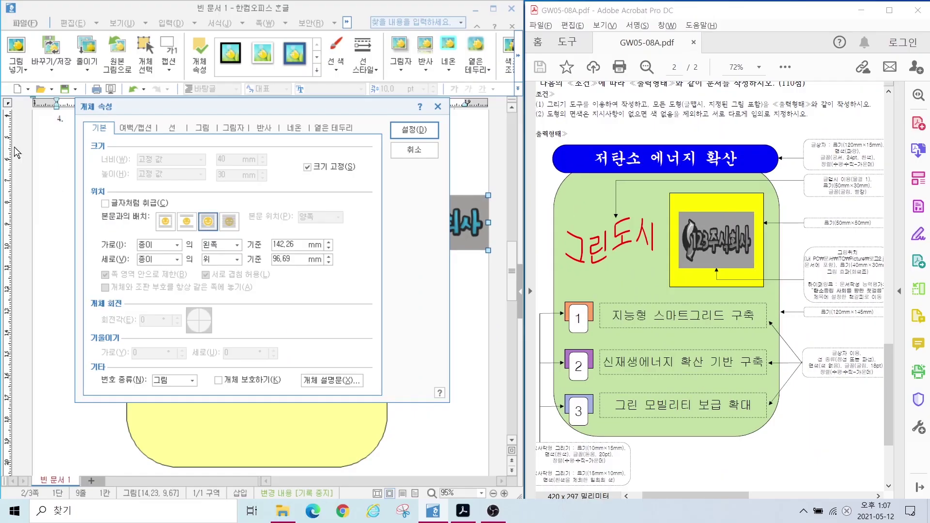
left_click(202, 127)
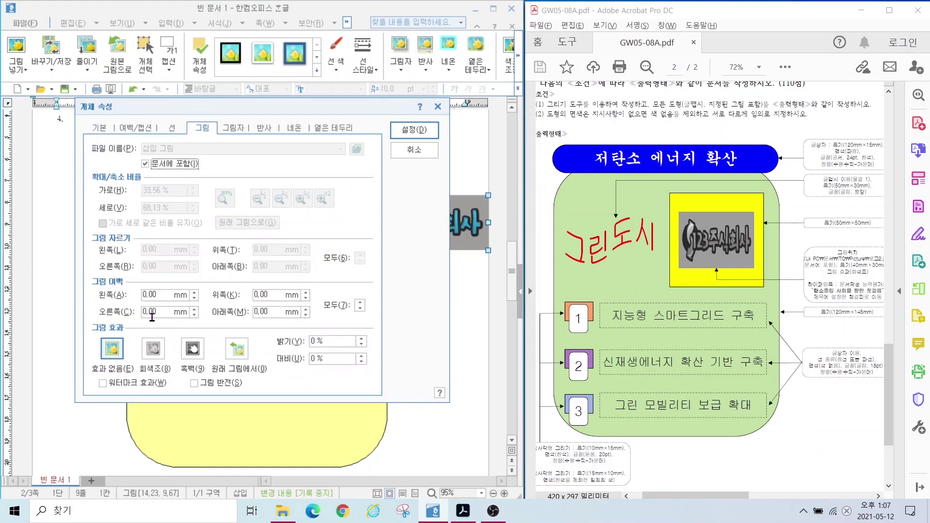
left_click(152, 349)
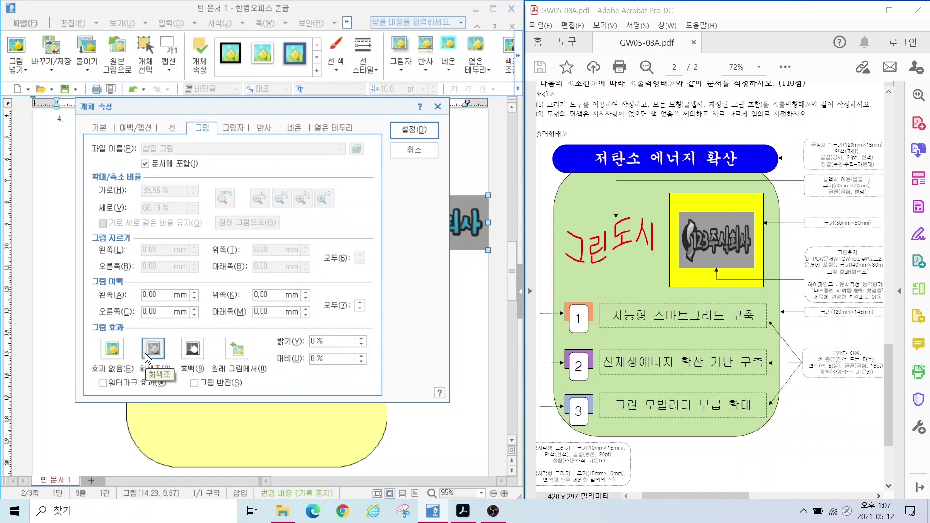
left_click(414, 130)
left_click_drag(383, 236, 317, 246)
left_click(459, 434)
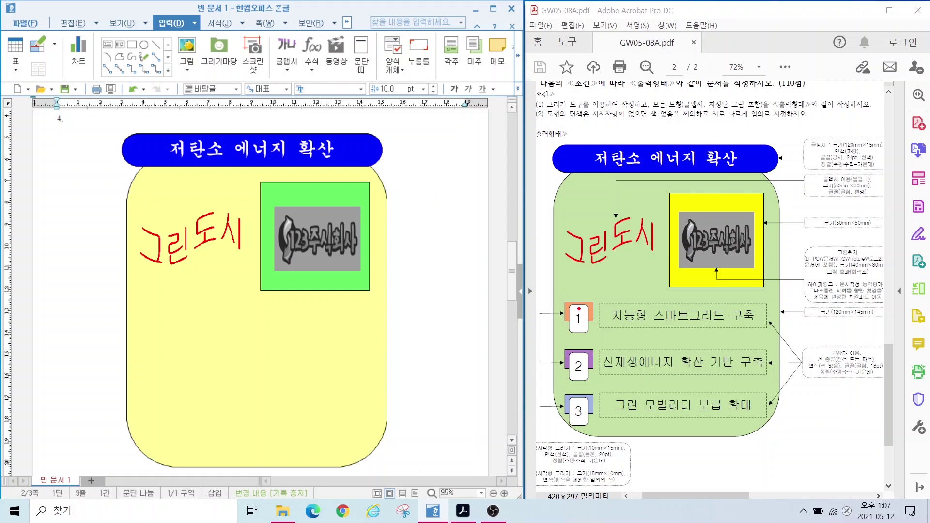
Step: Mark item 1's numbered box on the reference layout with arrows, then choose the rectangle tool
mouse_move(552, 290)
left_mouse_down()
mouse_move(736, 340)
mouse_move(779, 339)
left_mouse_up()
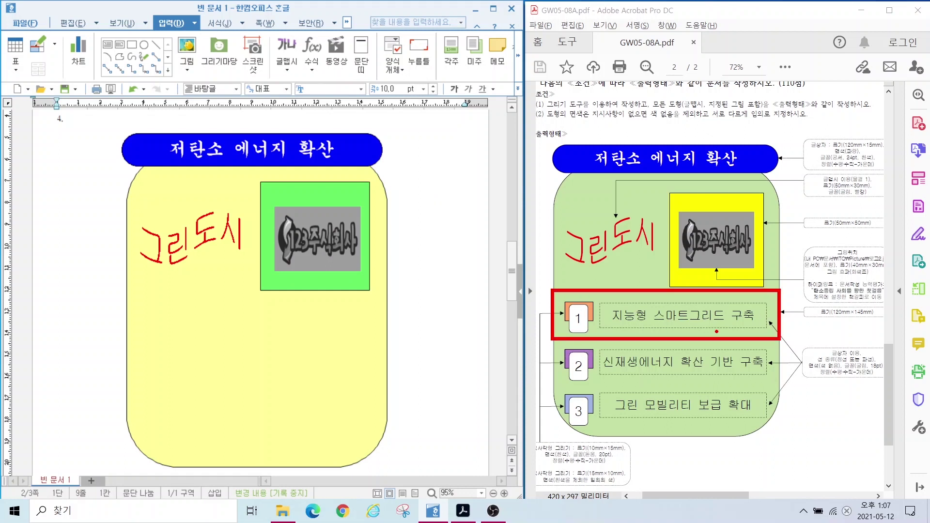
mouse_move(707, 315)
left_mouse_down()
mouse_move(711, 356)
mouse_move(740, 351)
mouse_move(751, 402)
mouse_move(743, 409)
left_mouse_up()
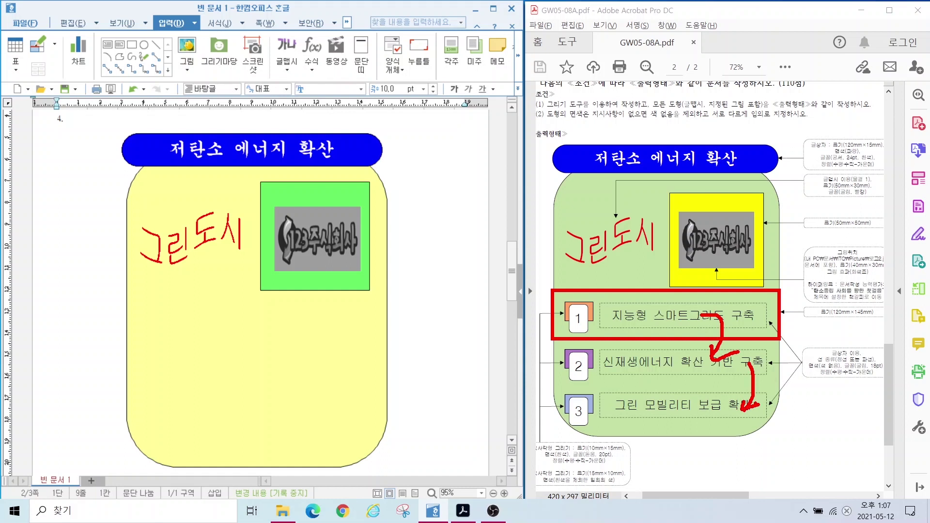
key("Escape")
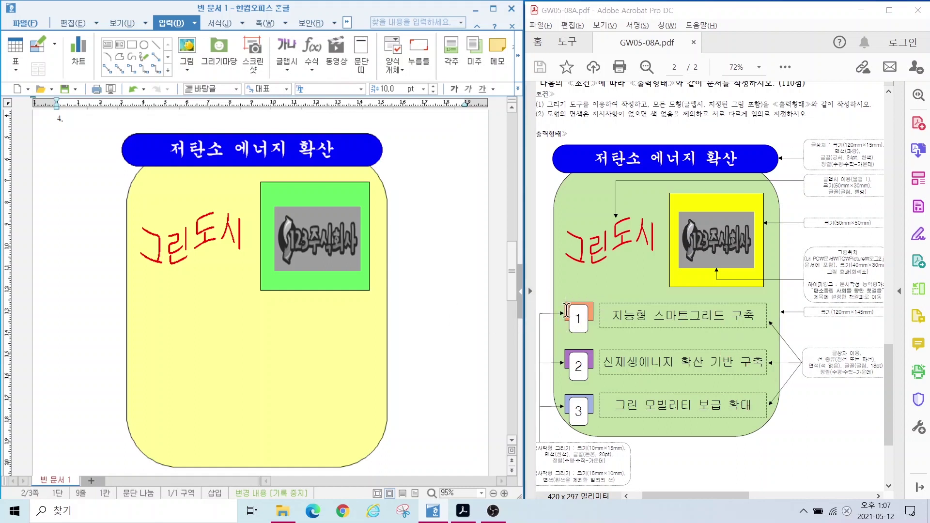
key("ctrl+2")
mouse_move(565, 303)
left_mouse_down()
mouse_move(484, 249)
mouse_move(508, 252)
mouse_move(500, 250)
left_mouse_up()
left_click_drag(584, 327, 648, 350)
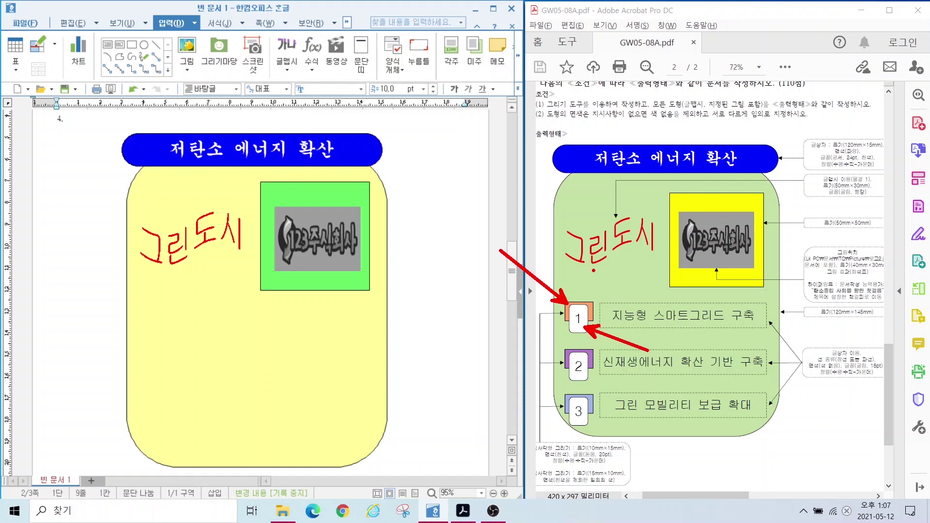
key("Escape")
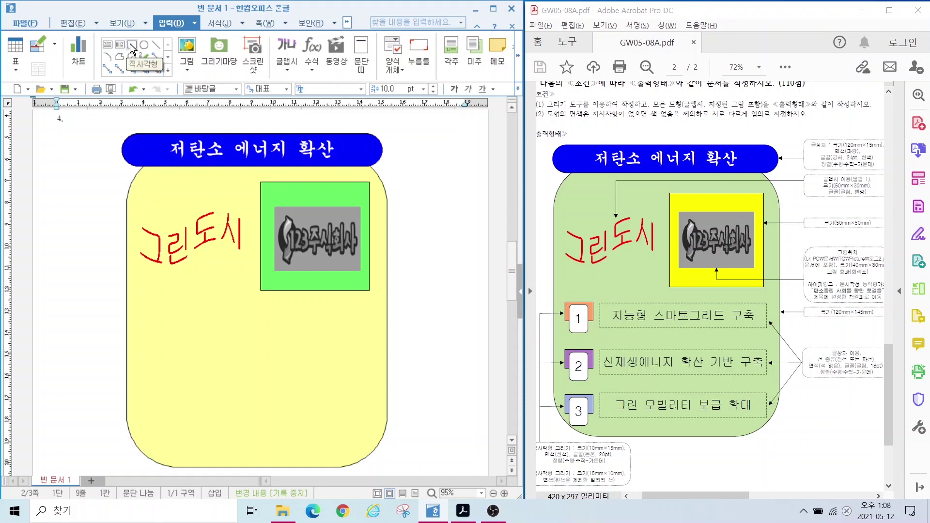
left_click(132, 49)
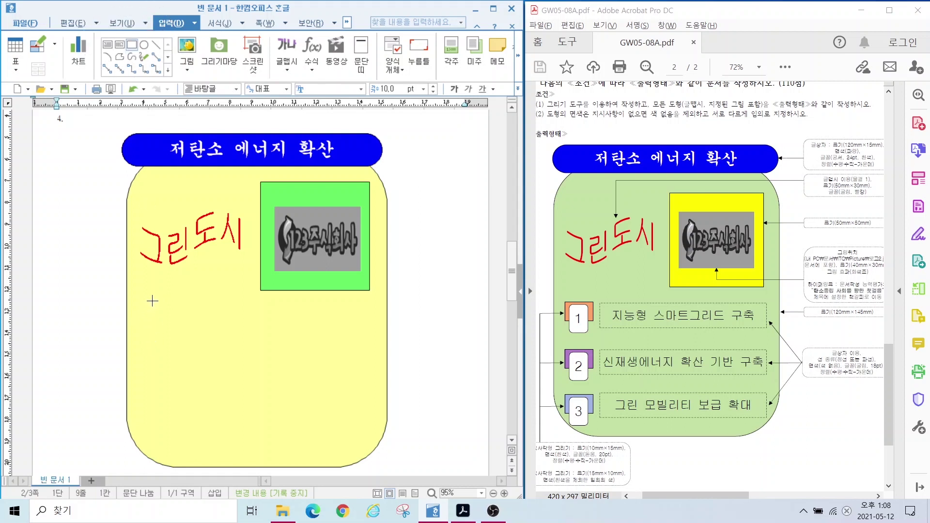
Step: Draw a small rectangle below 그린도시 and mark its size and fill notes on the reference
left_click_drag(140, 308, 183, 331)
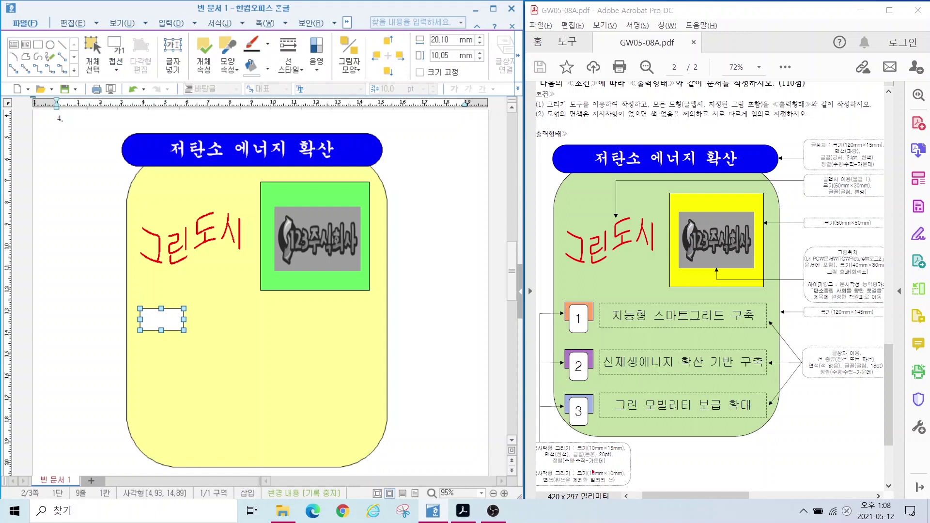
left_click_drag(528, 465, 626, 490)
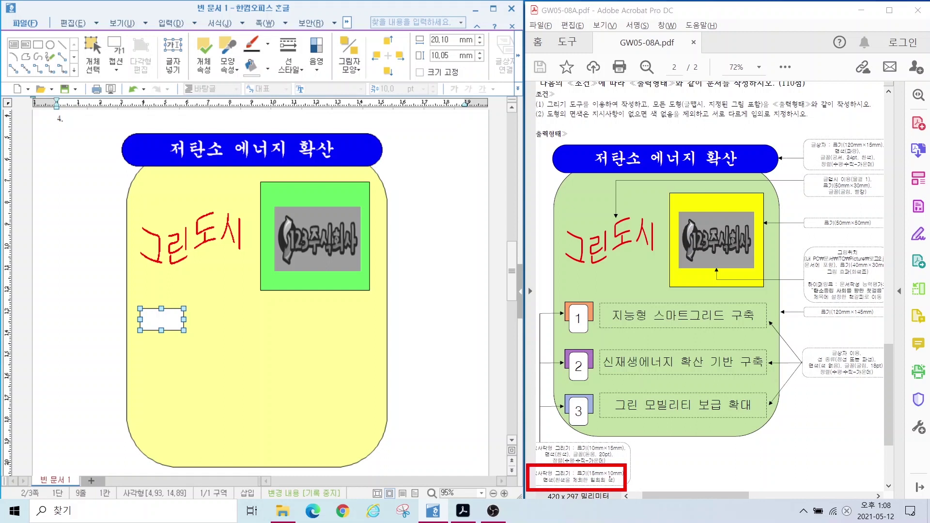
mouse_move(526, 433)
left_mouse_down()
mouse_move(595, 465)
mouse_move(635, 467)
left_mouse_up()
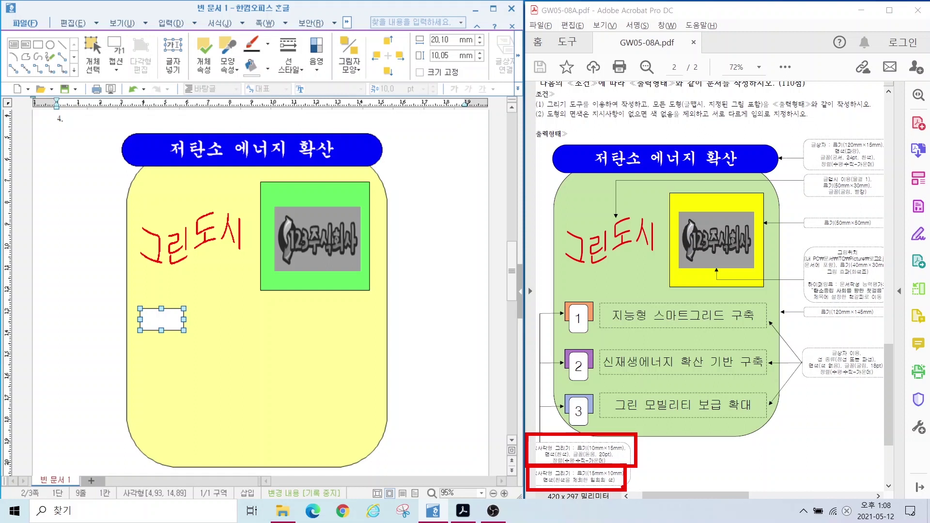
left_click_drag(700, 487, 624, 486)
left_click_drag(550, 484, 623, 486)
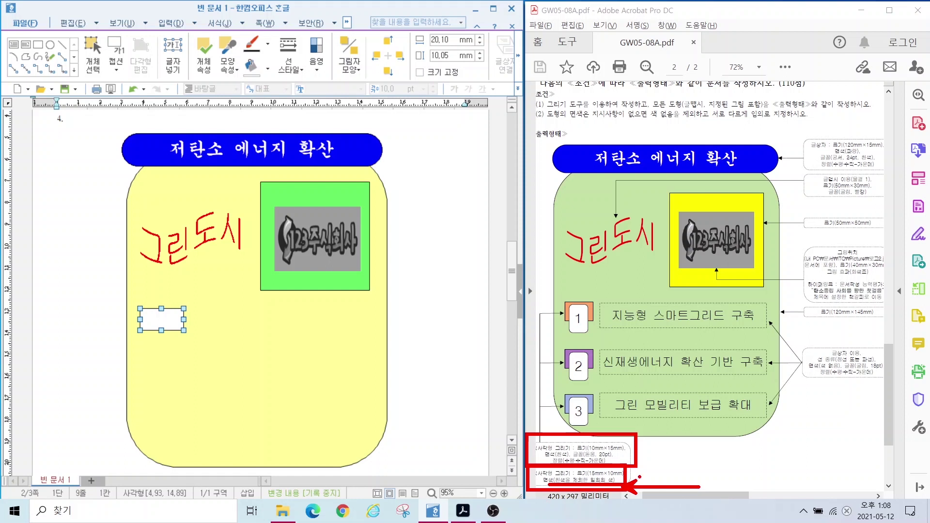
key("Escape")
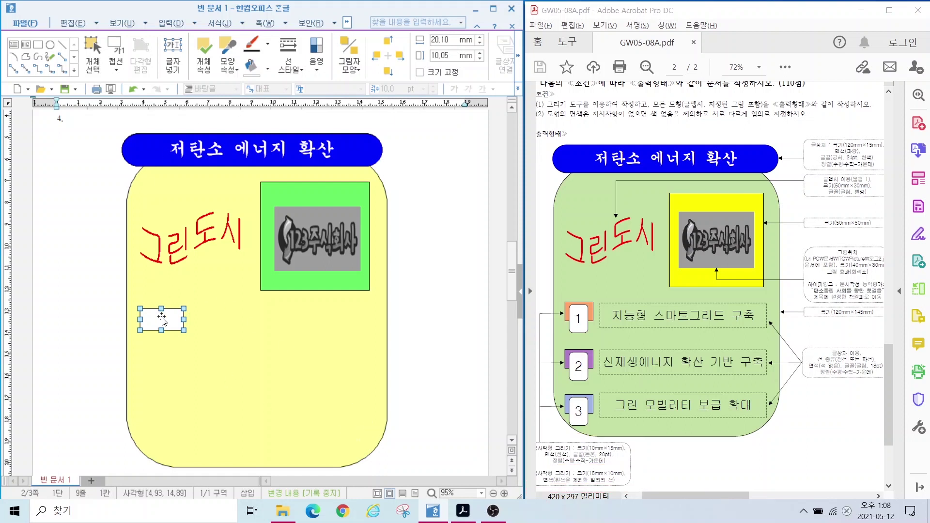
Step: Size the rectangle 15 × 10 mm and fill it pink
double_click(161, 319)
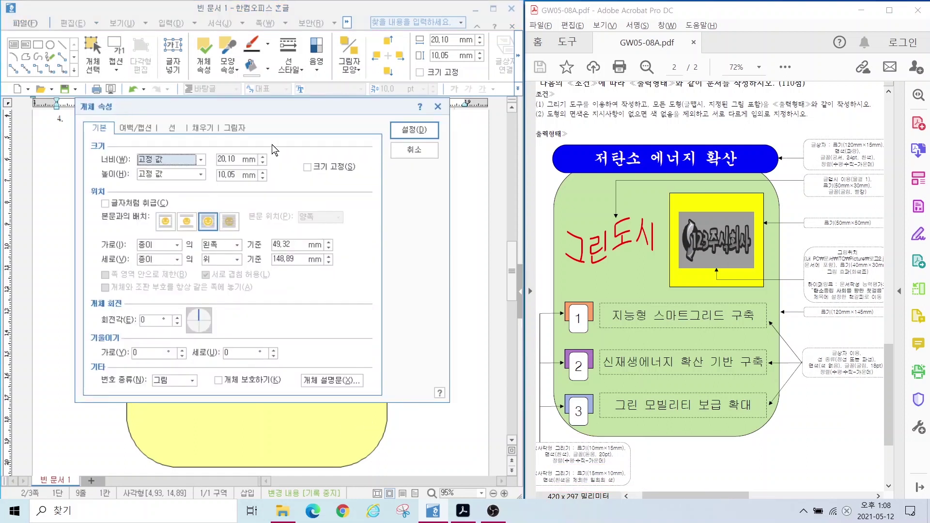
double_click(235, 161)
type("10")
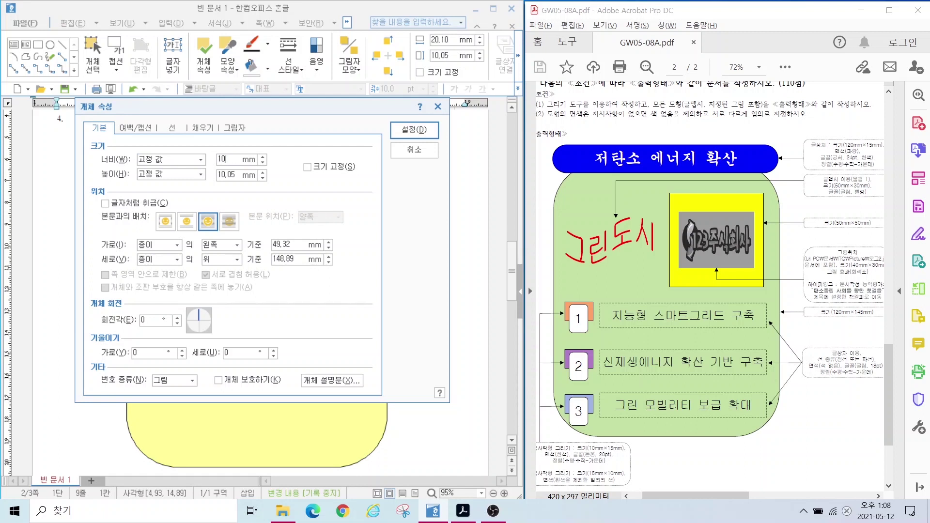
key("Tab")
key("Tab")
type("10")
key("shift+Tab")
key("shift+Tab")
type("15")
key("Tab")
key("Tab")
left_click(198, 128)
left_click(164, 188)
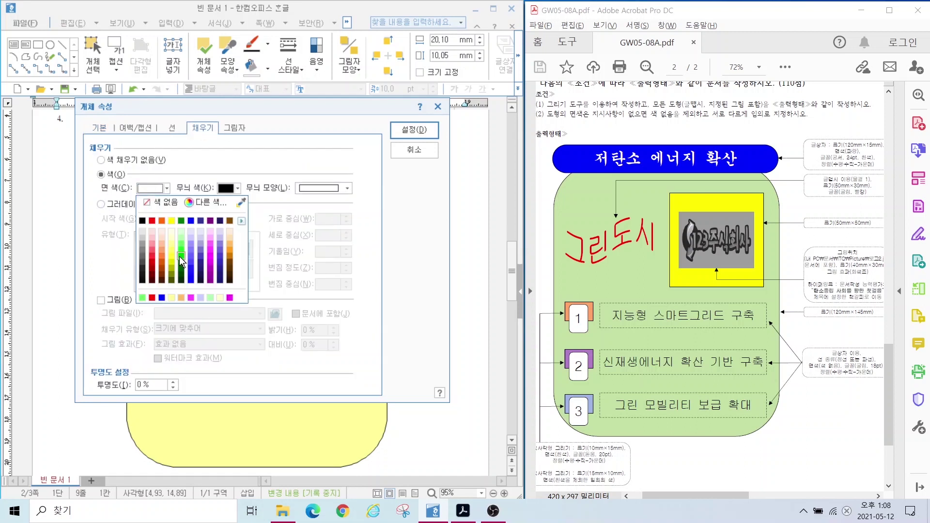
left_click(209, 244)
left_click(415, 129)
key("Escape")
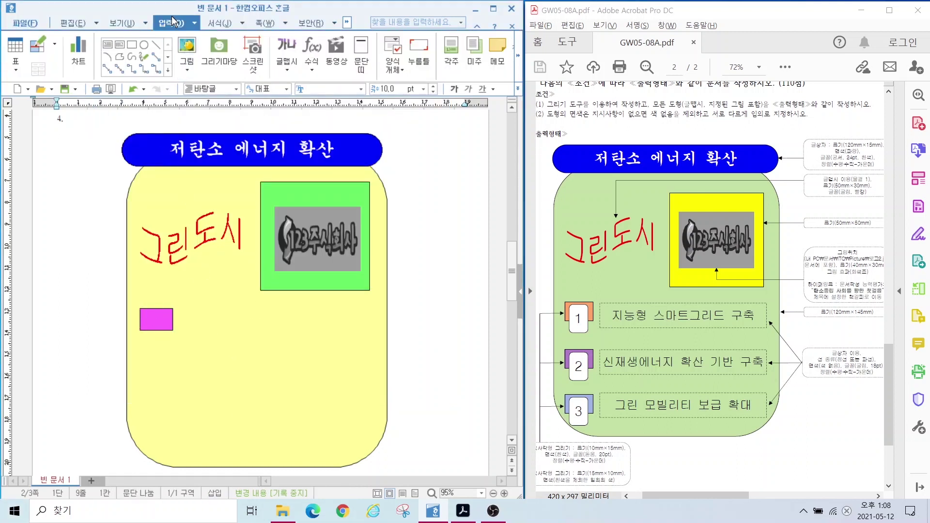
Step: Draw a narrow text box over the pink rectangle, sized 10 × 15 mm with size locked
left_click(106, 46)
left_click_drag(148, 315, 173, 355)
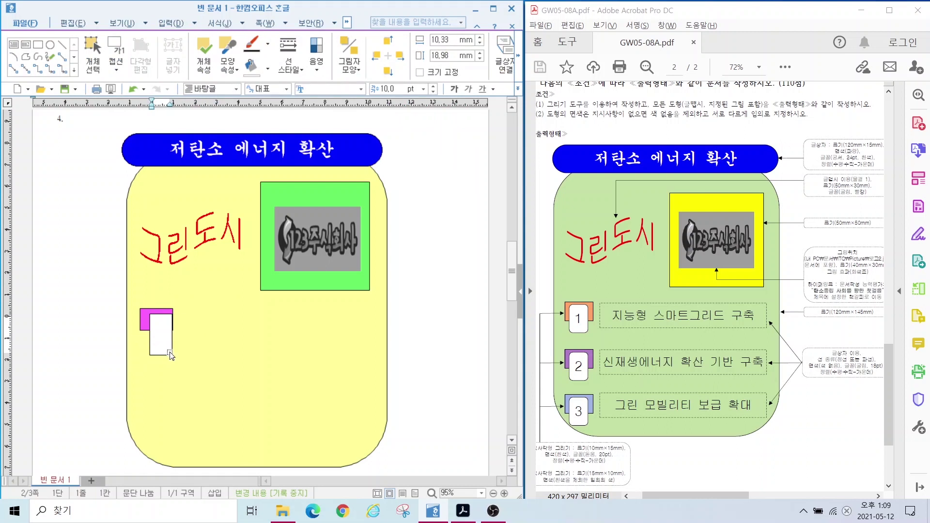
key("Escape")
key("p")
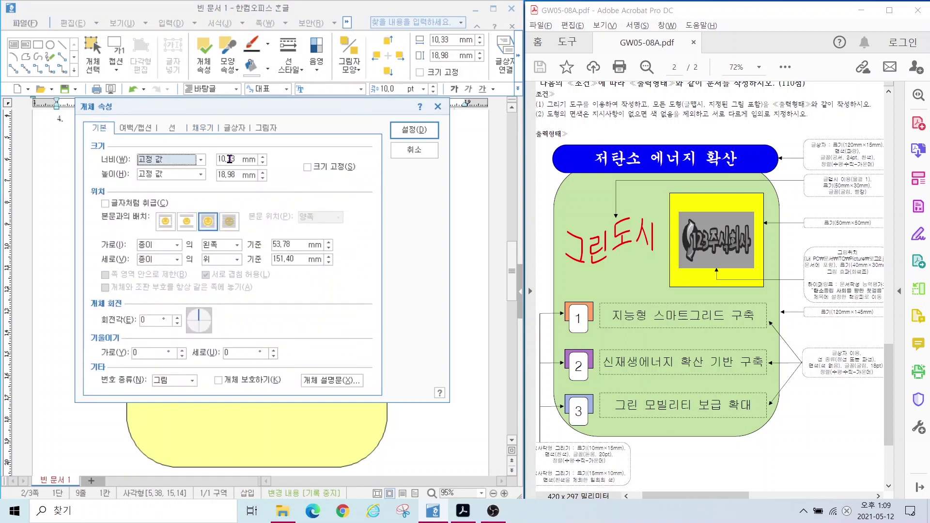
left_click(230, 159)
type("10")
key("Tab")
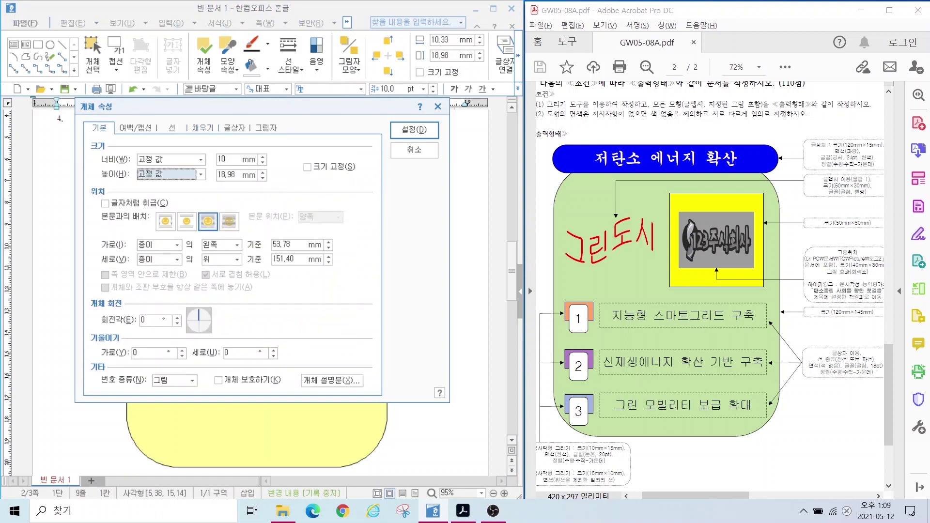
key("Tab")
type("1")
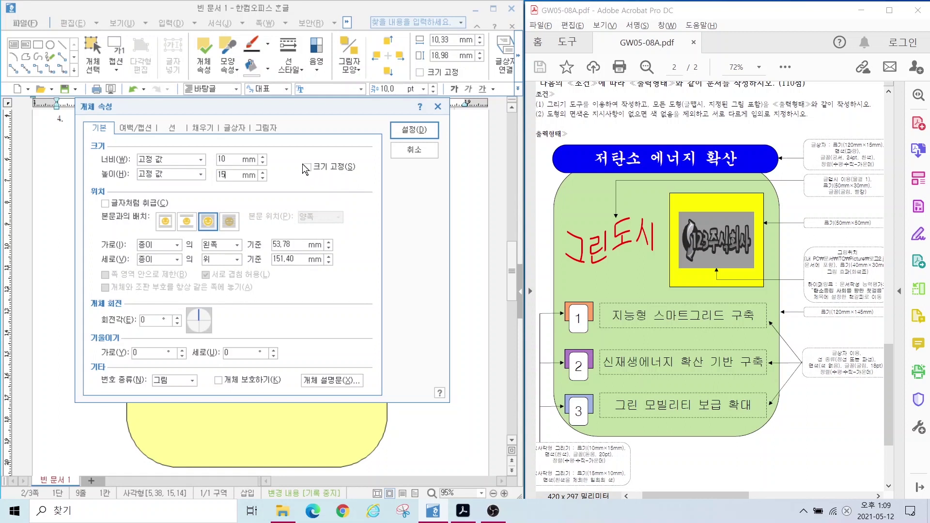
left_click(307, 167)
Step: Give the small box rounded corners and a white fill, then put the caret inside it
left_click(173, 127)
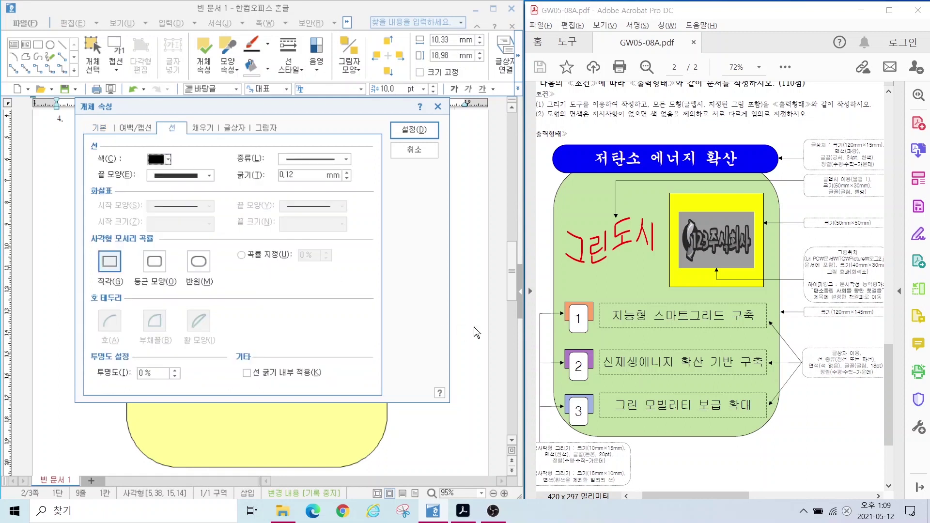
left_click(150, 269)
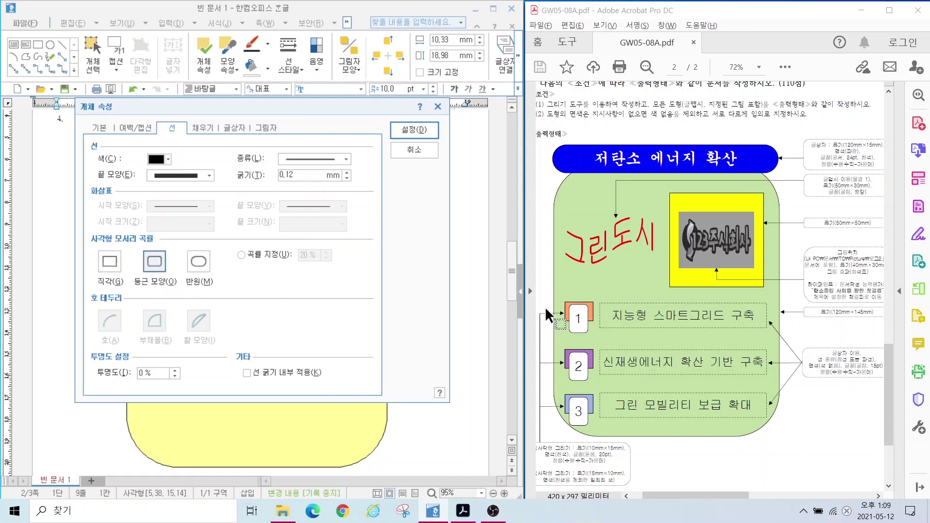
key("alt")
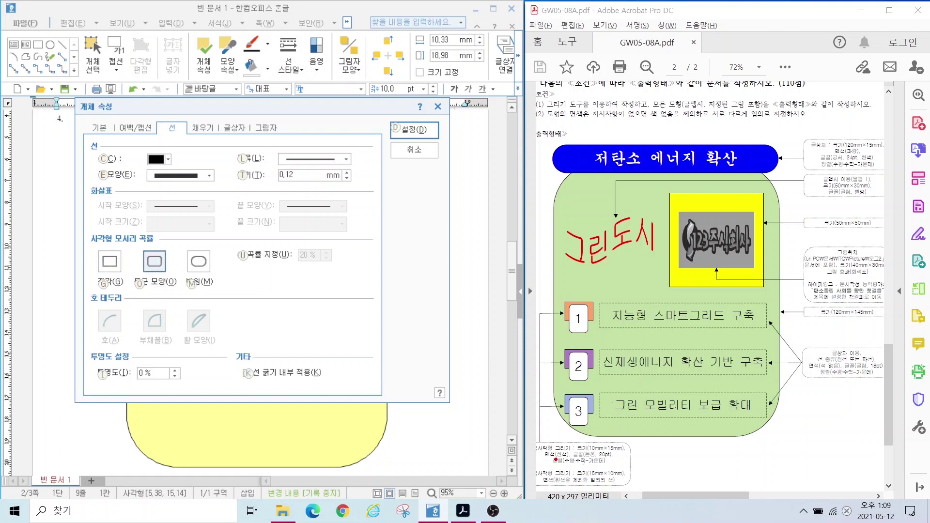
left_click_drag(544, 443, 577, 460)
key("Escape")
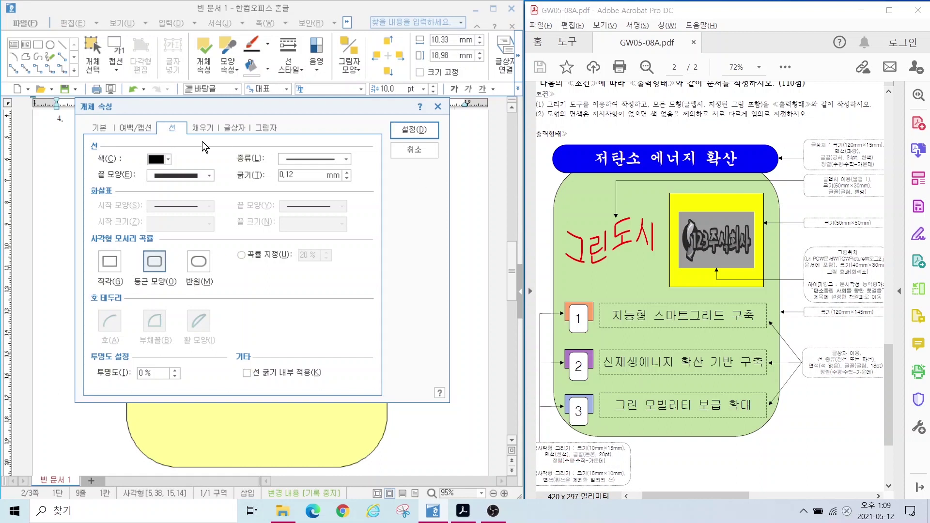
left_click(202, 128)
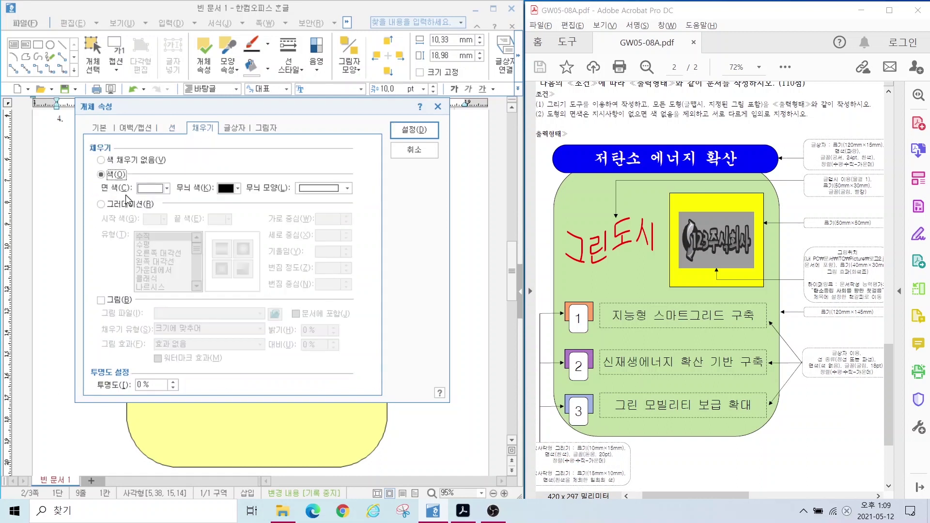
left_click(410, 129)
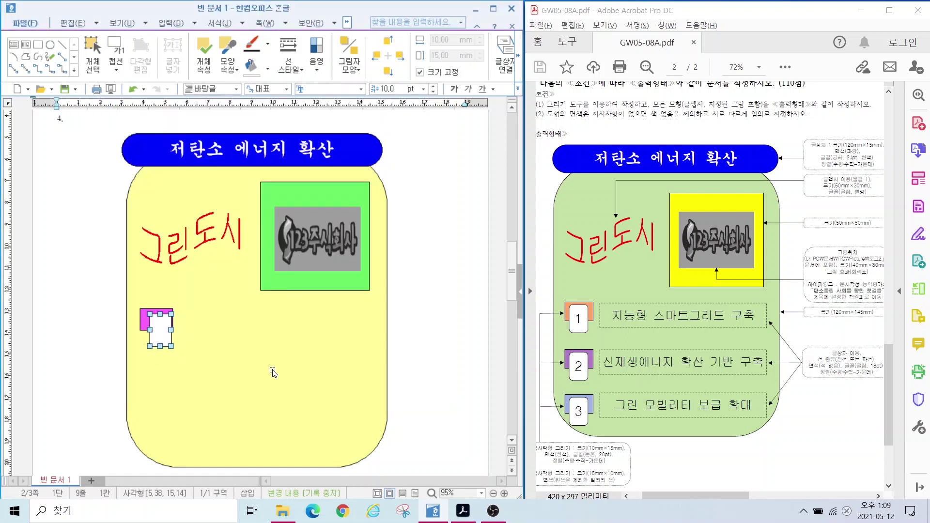
left_click(153, 409)
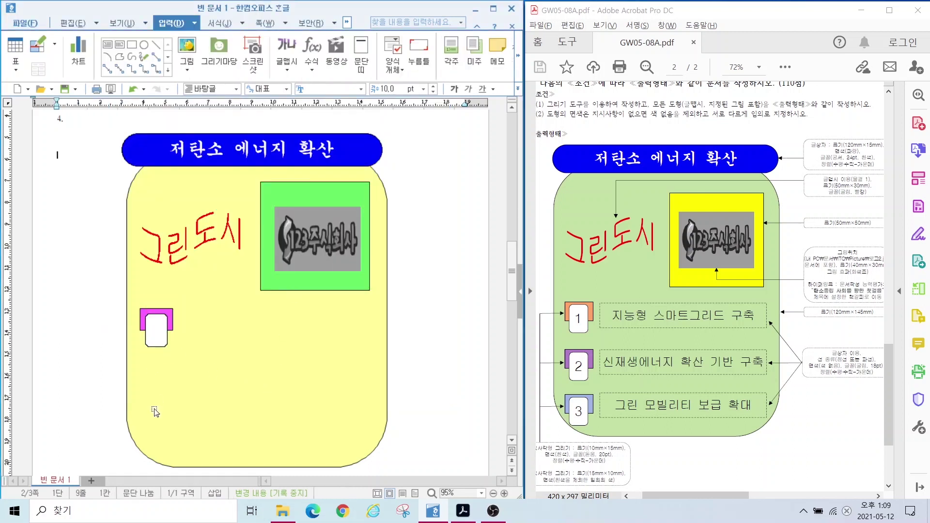
left_click(154, 331)
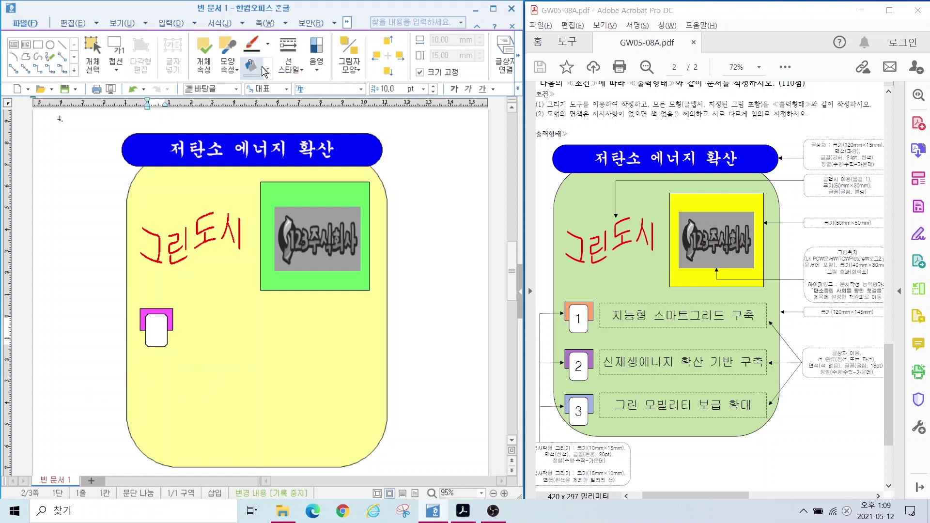
Step: Format the rounded box text as 돋움 20 pt, centred, and type 1 in it
type("돋움")
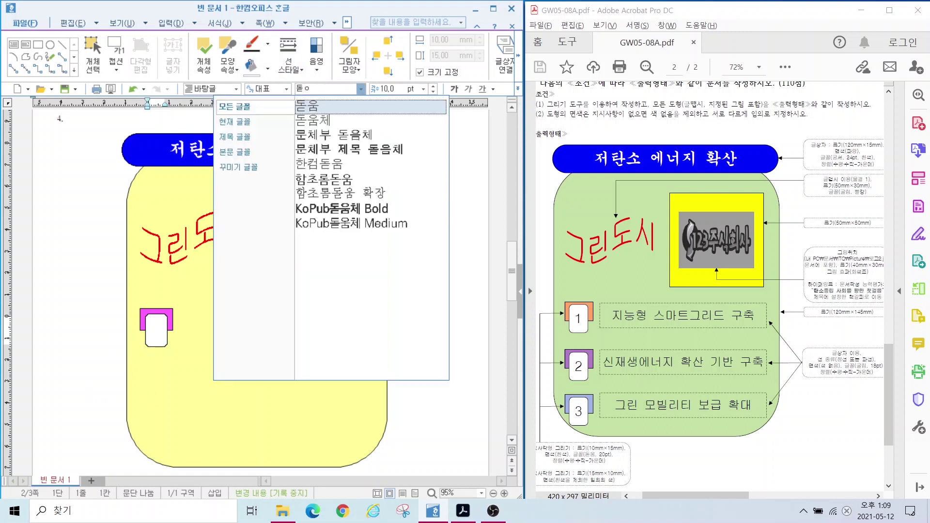
key("Return")
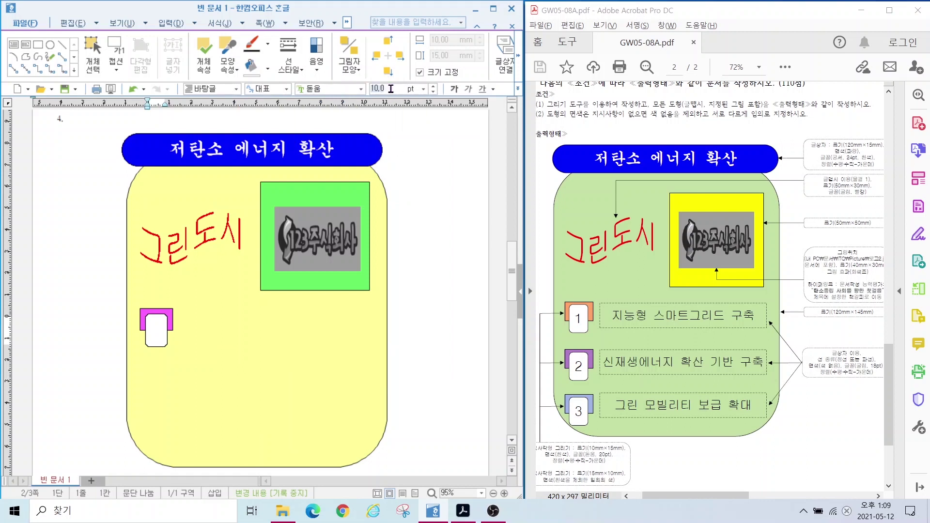
type("20")
key("Return")
left_click(519, 88)
left_click(542, 158)
left_click(84, 317)
left_click(157, 333)
type("1")
left_click(172, 23)
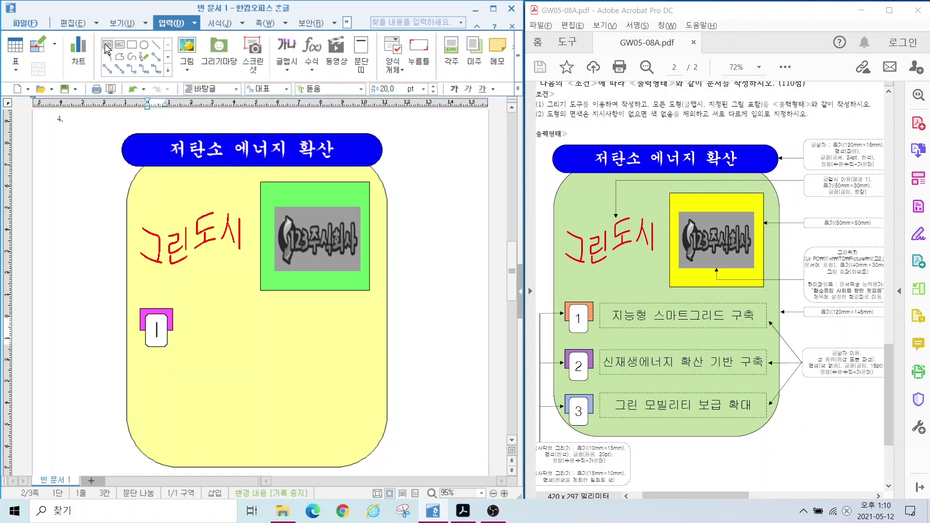
left_click(107, 46)
Step: Draw a wide text box right of the number box and give it a dashed outline
left_click_drag(179, 309, 381, 342)
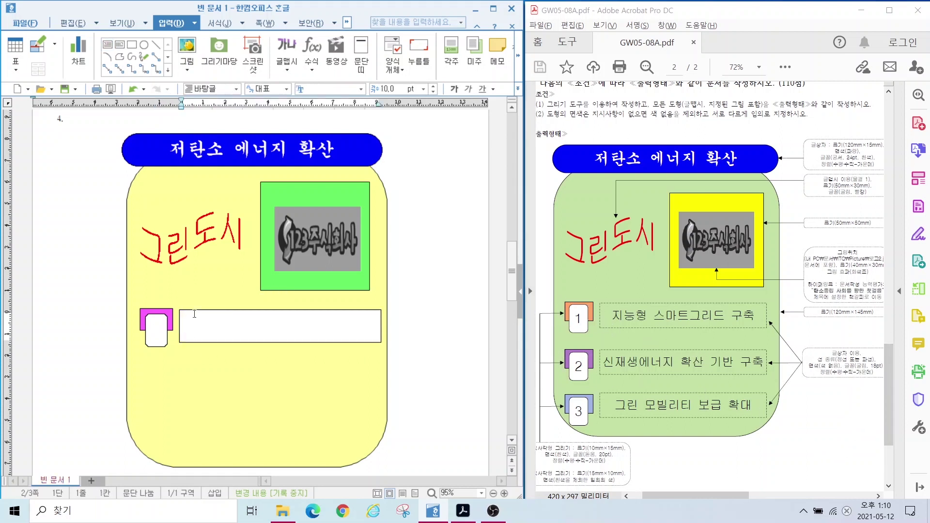
left_click(189, 314)
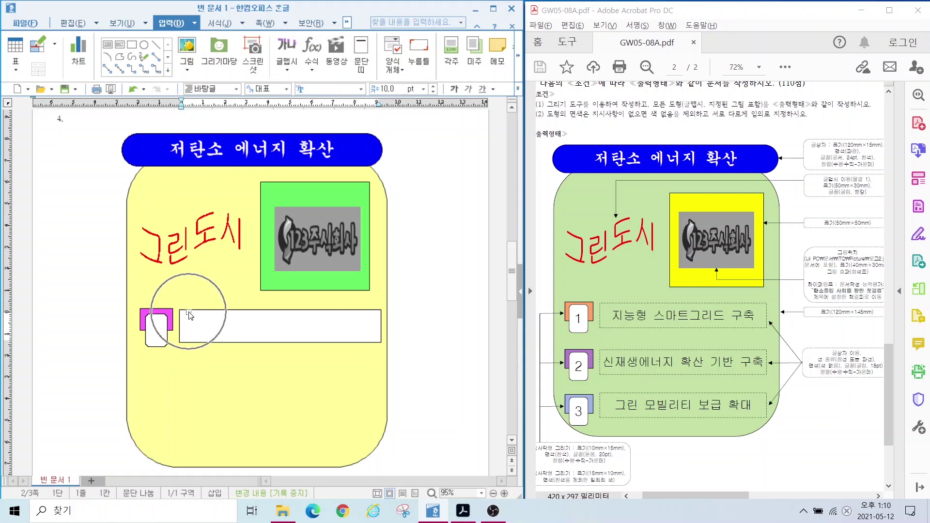
double_click(189, 313)
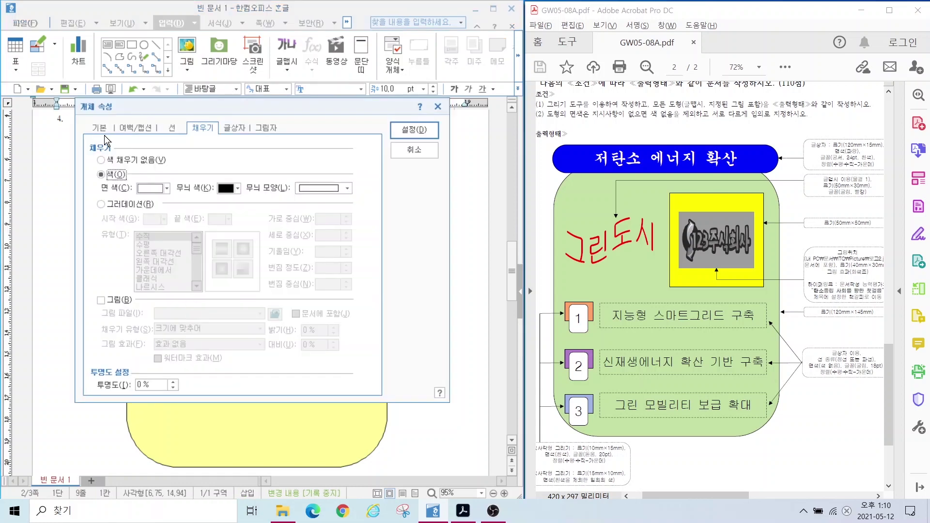
left_click(99, 129)
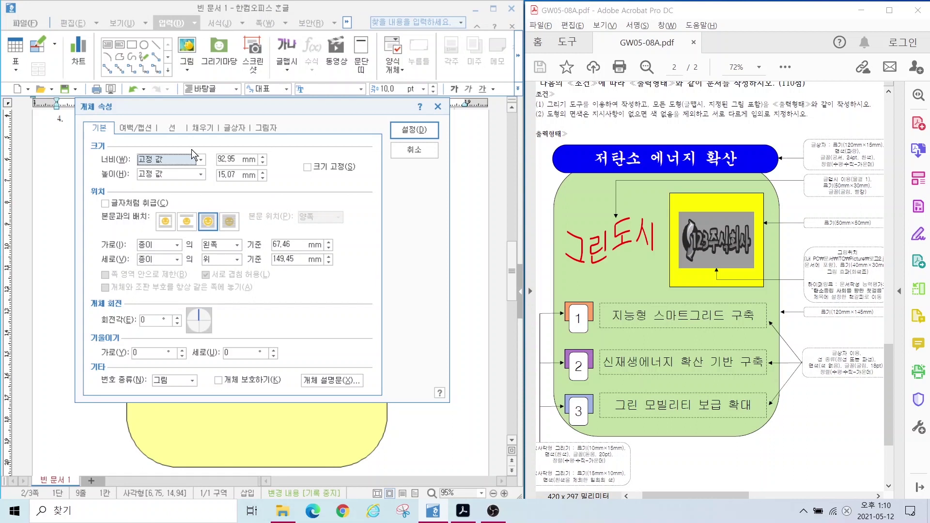
left_click(258, 166)
left_click(165, 128)
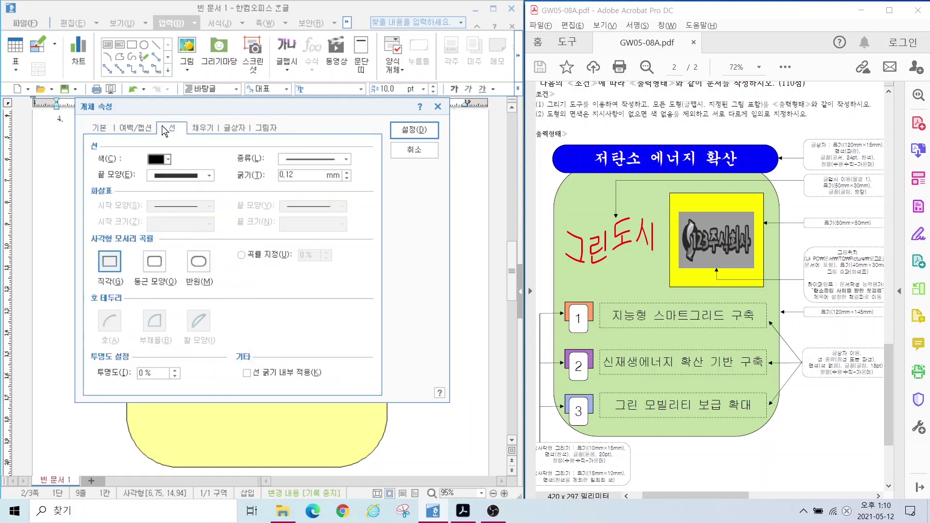
left_click(303, 162)
left_click(299, 189)
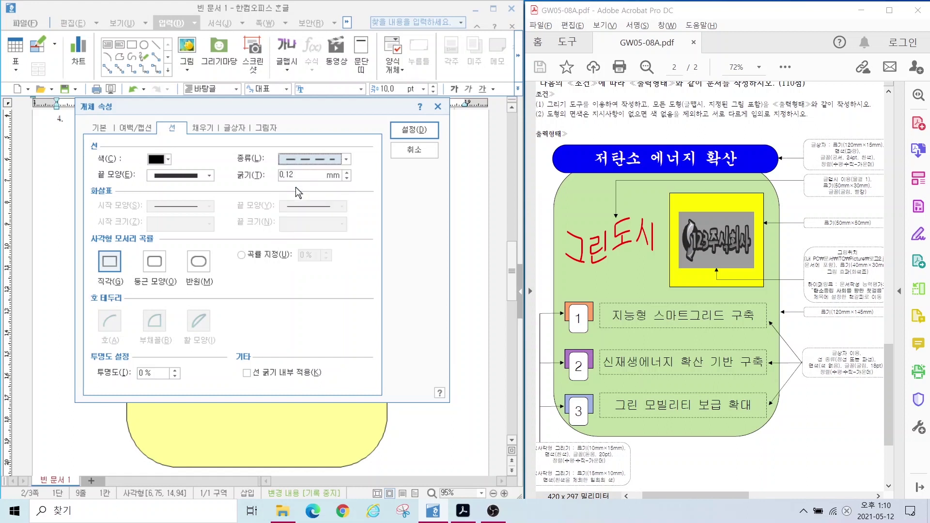
Step: Set the wide box to no fill and apply the settings
left_click(201, 128)
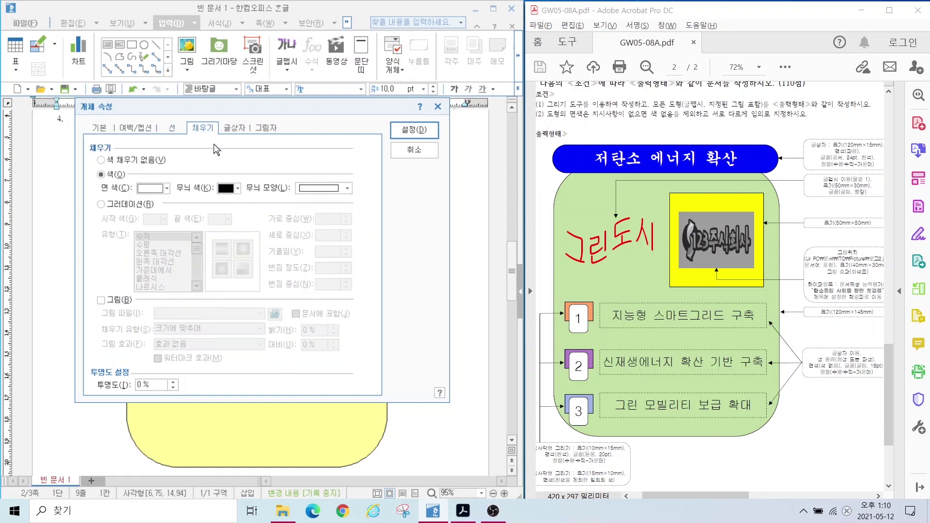
key("alt")
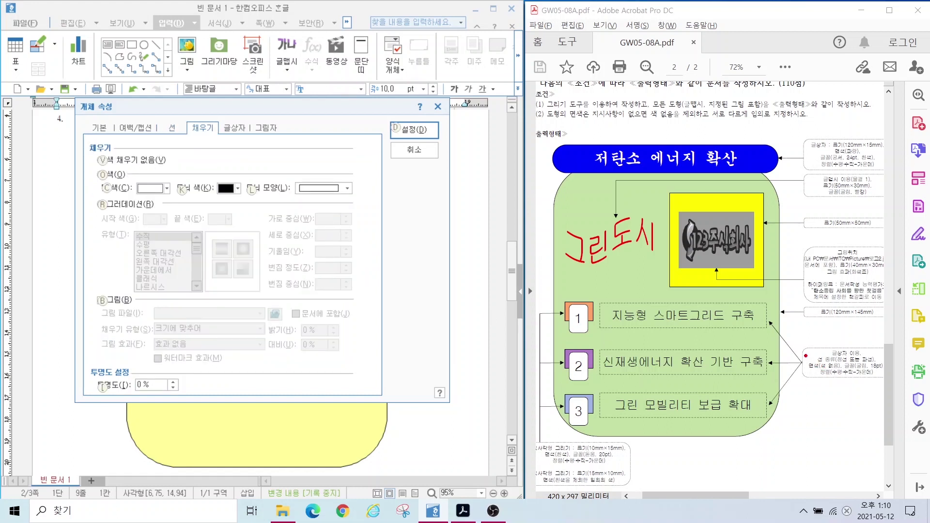
mouse_move(798, 360)
left_mouse_down()
mouse_move(859, 370)
mouse_move(848, 375)
left_mouse_up()
left_click_drag(86, 154, 182, 173)
key("Escape")
key("o")
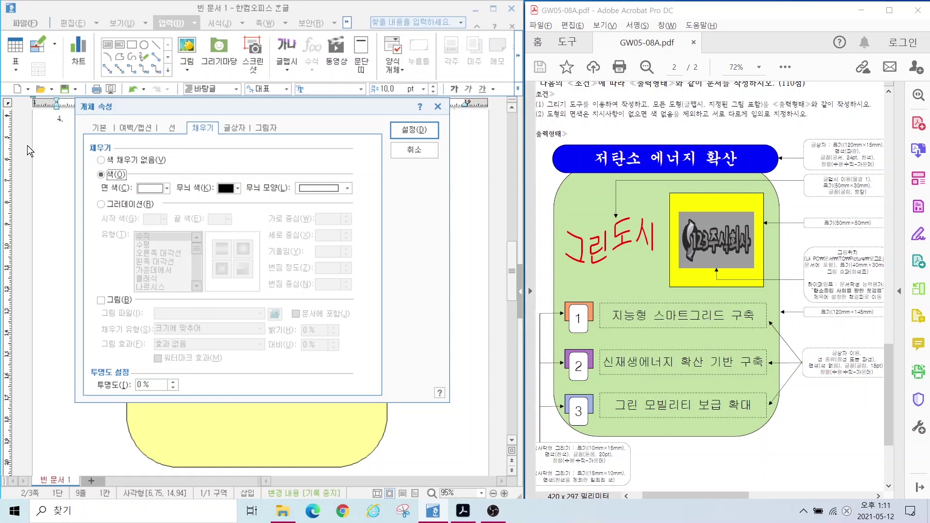
left_click(102, 161)
left_click(405, 129)
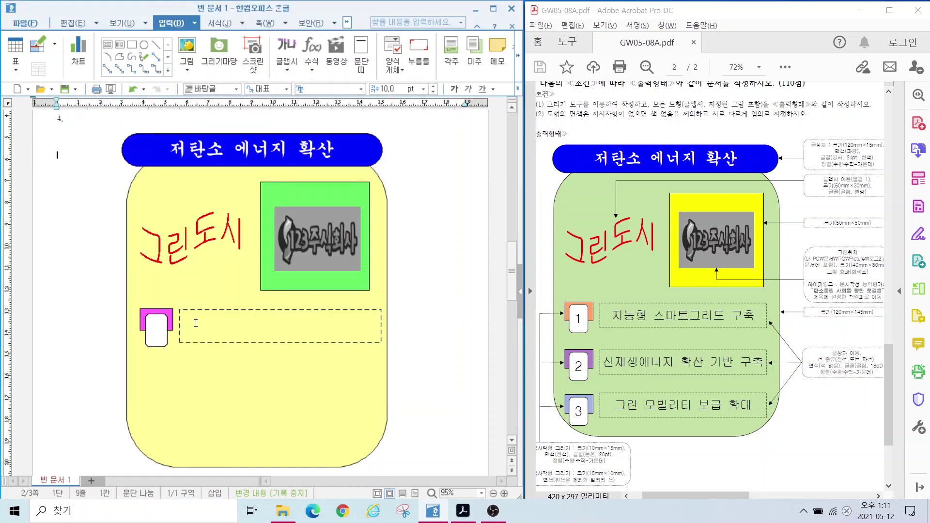
Step: Set the dashed box's text to 굴림 18 pt, centre-aligned
left_click(195, 323)
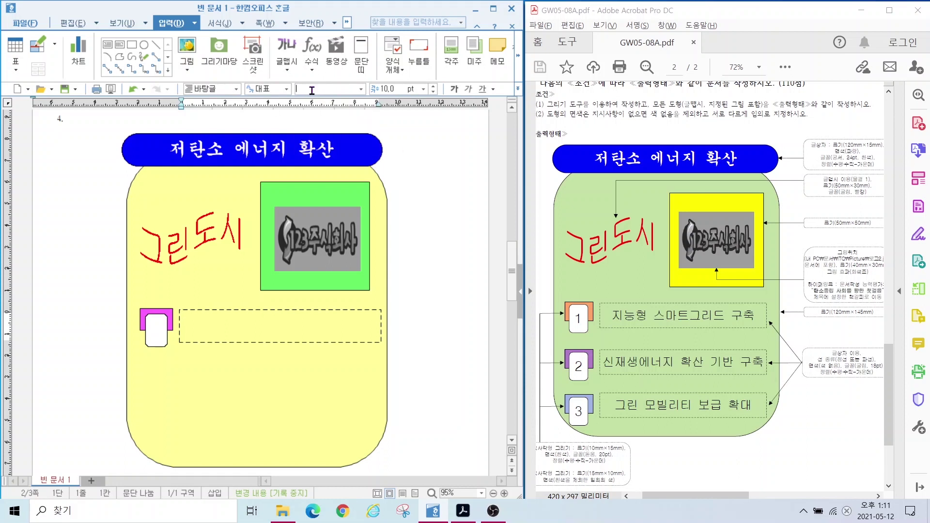
left_click(312, 90)
left_click(311, 91)
left_click(394, 87)
type("18")
left_click(518, 88)
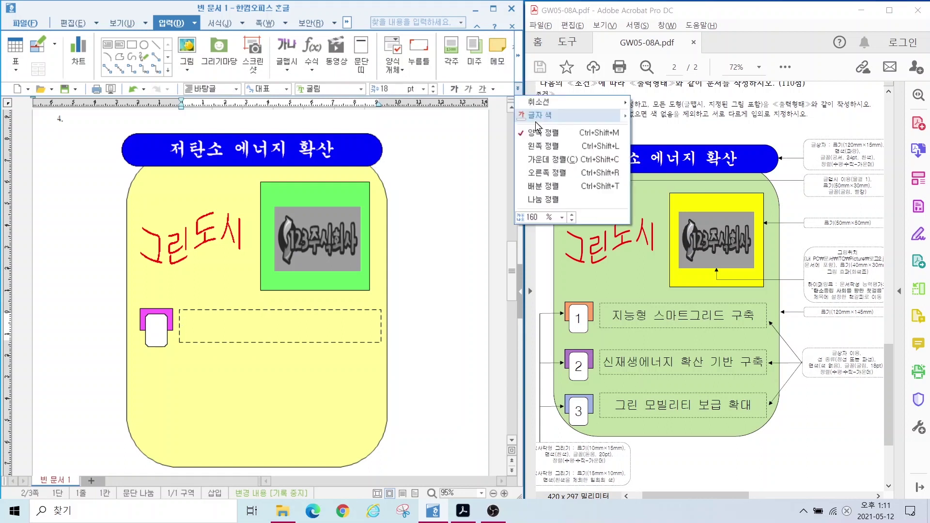
left_click(546, 160)
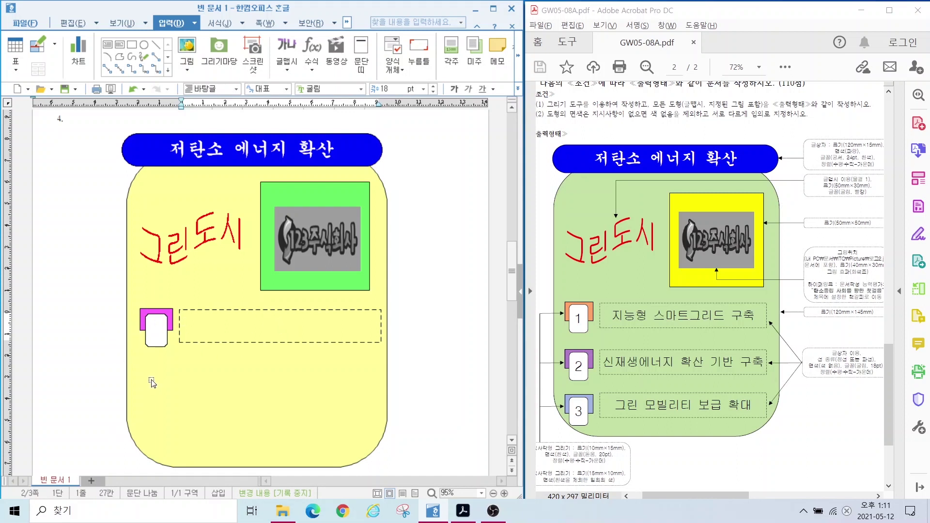
left_click(159, 319)
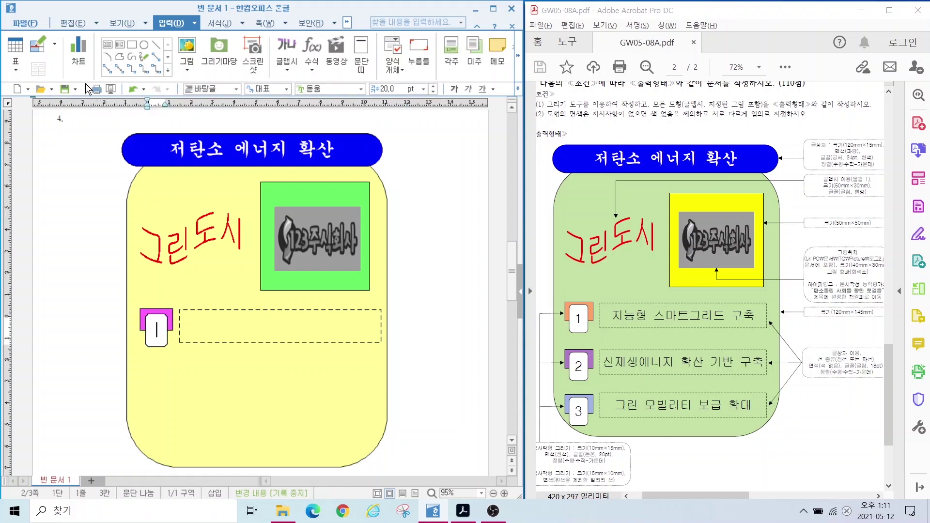
left_click(70, 24)
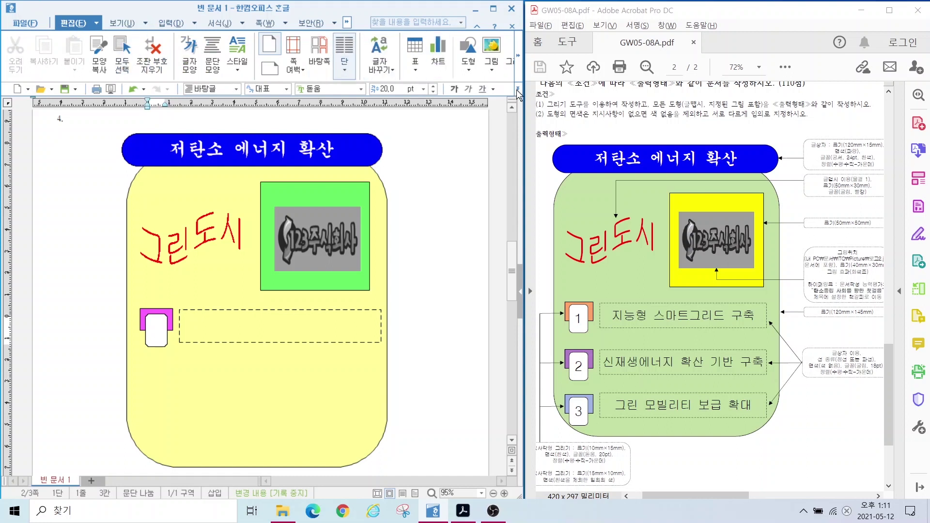
Step: Select item 1's number tab and dashed box together and copy them below into three stacked rows
left_click(517, 56)
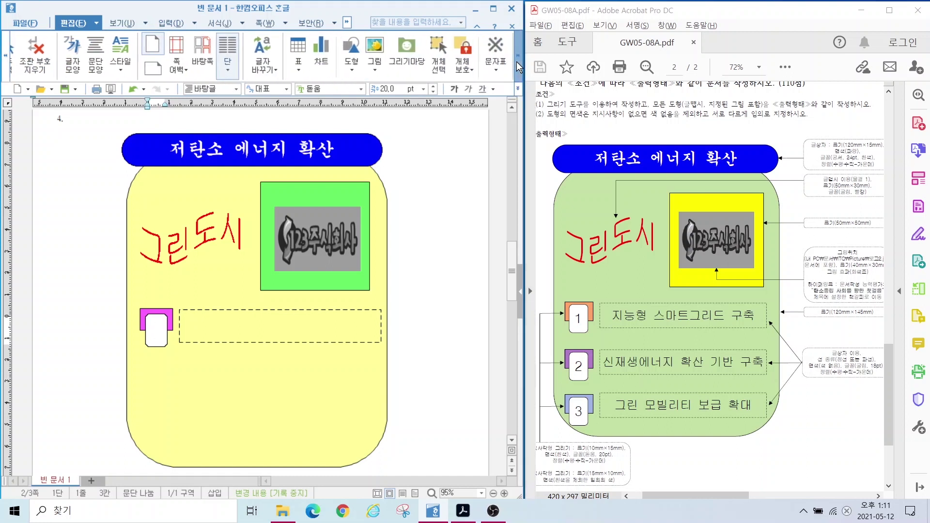
left_click(439, 63)
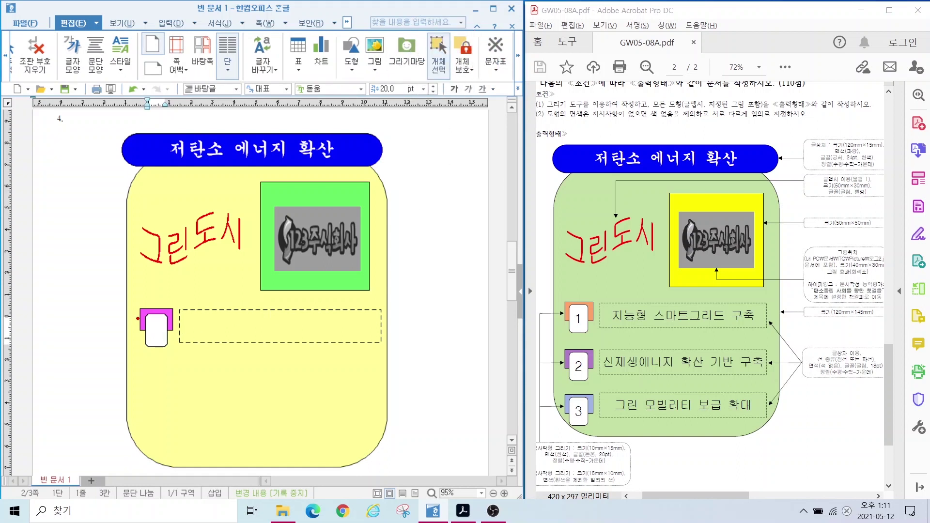
left_click_drag(105, 296, 463, 361)
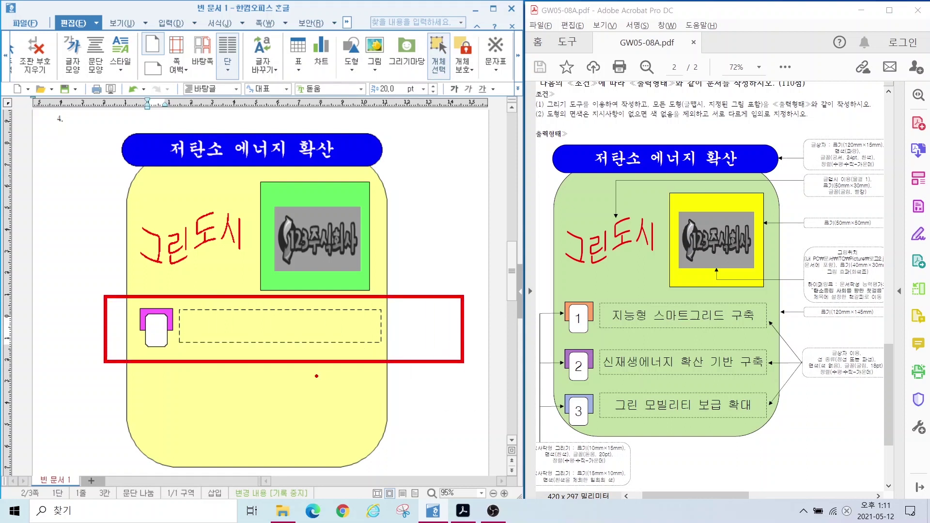
mouse_move(87, 292)
left_mouse_down()
mouse_move(306, 357)
mouse_move(430, 369)
left_mouse_up()
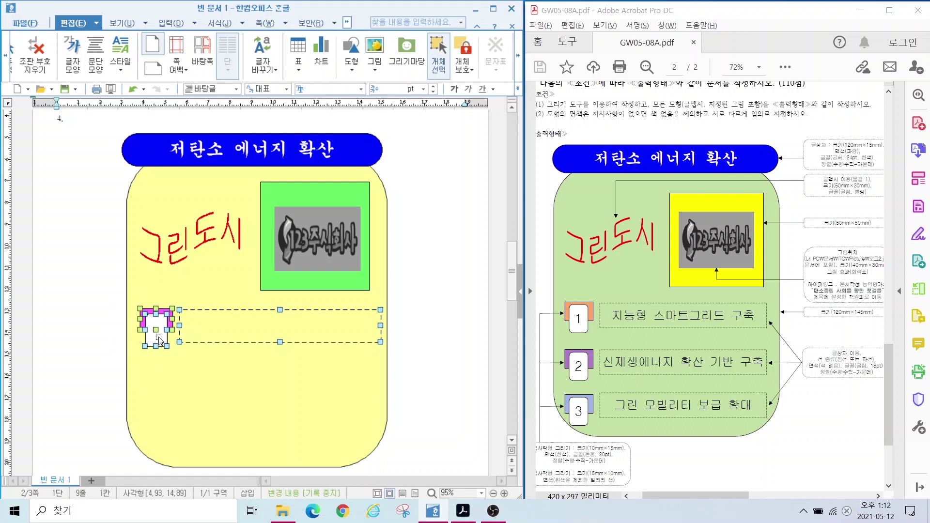
left_click_drag(161, 339, 148, 387)
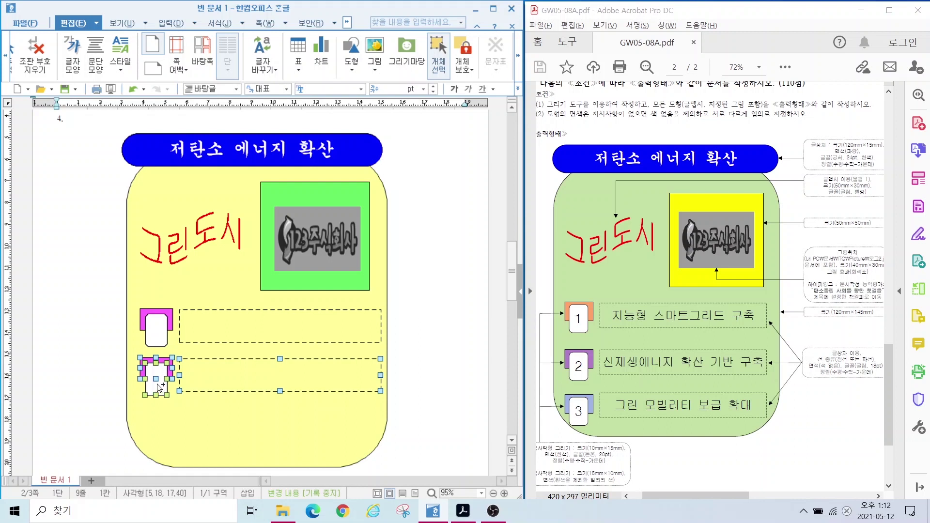
left_click_drag(160, 389, 169, 434)
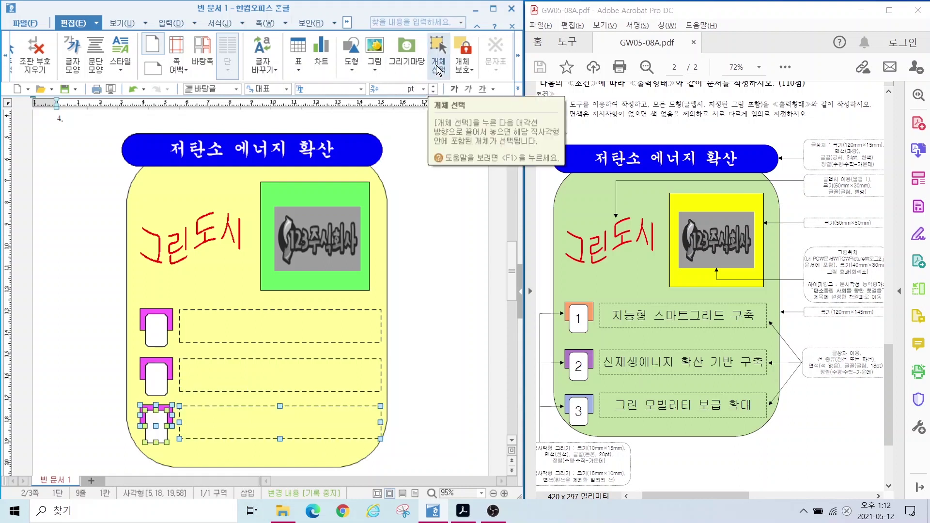
left_click(437, 70)
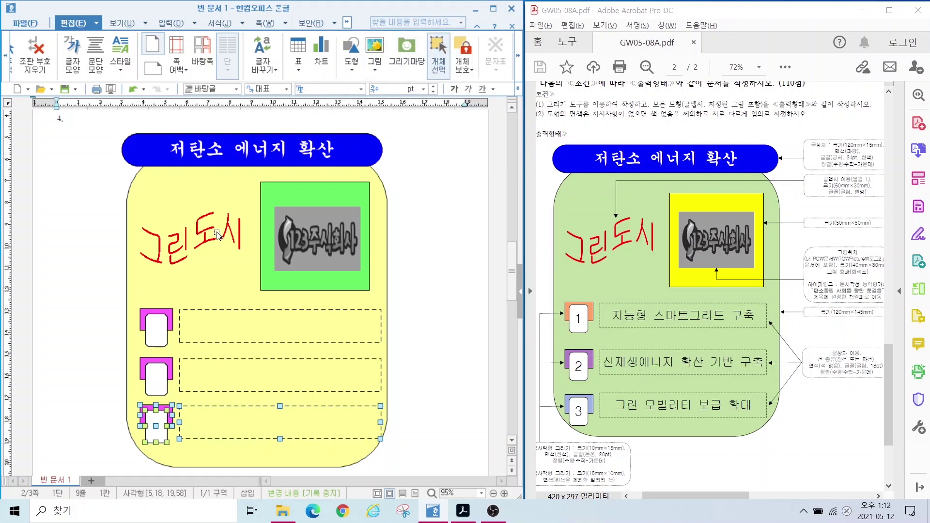
key("Escape")
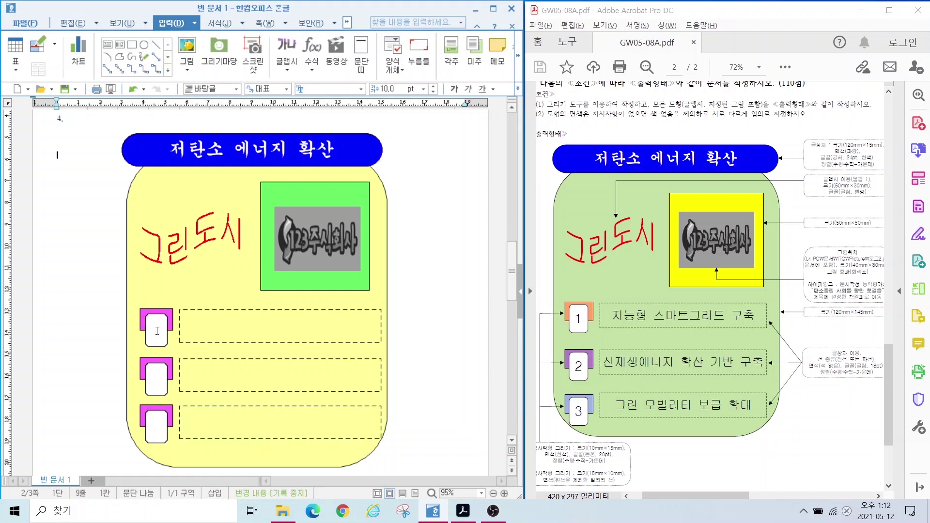
Step: Number the three white boxes 1, 2 and 3
left_click(157, 331)
type("1")
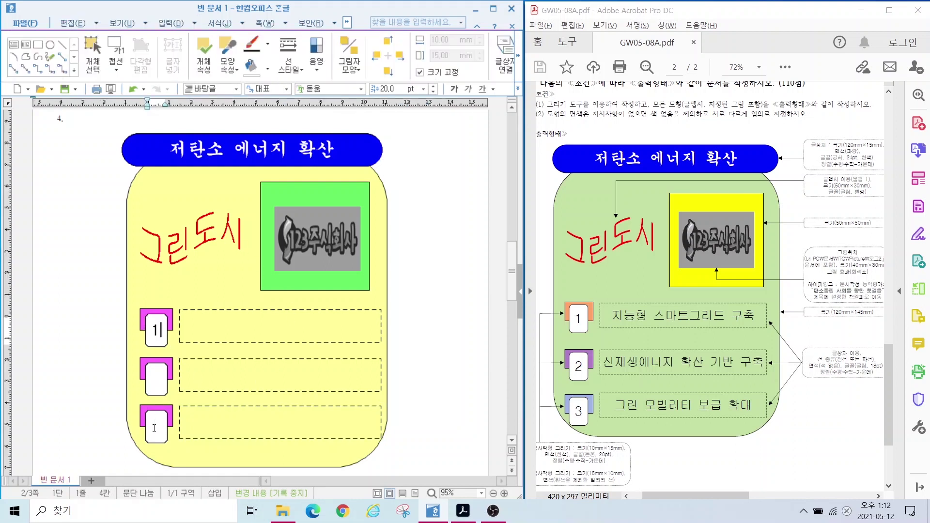
left_click(156, 387)
type("2")
left_click(157, 444)
type("3")
Step: Label the dashed boxes 지능형 스마트그리드 구축, 신재생에너지 확산 기반 구축 and 그린 모빌리티 보급 확대
left_click(280, 326)
type("지능형 스마트그리드 구")
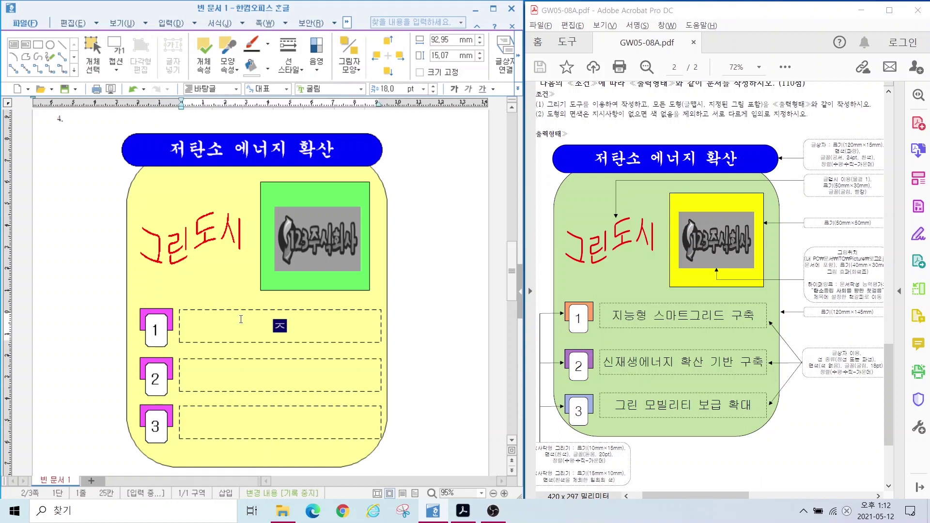
type("축")
left_click(217, 380)
type("신재생에너지 확산 기반 구축")
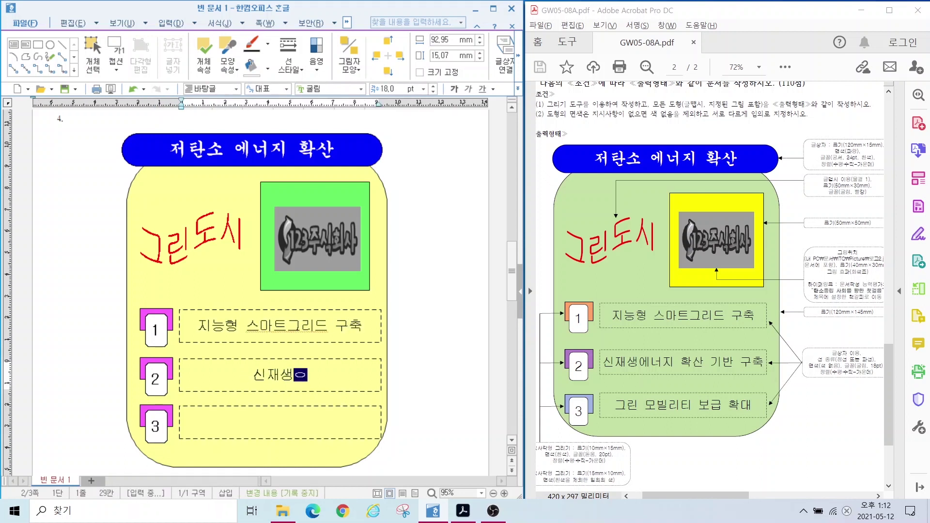
left_click(208, 428)
type("그린 모빌리티 보급 확대")
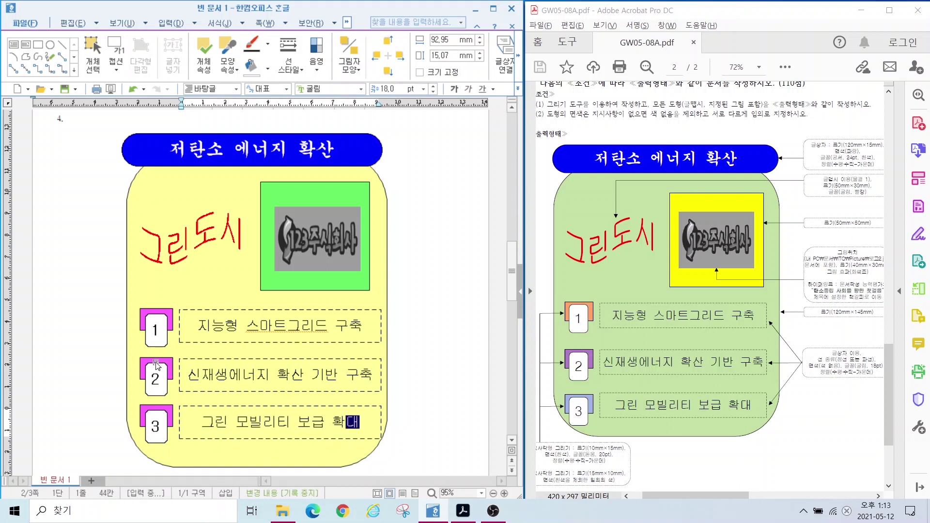
key("Right")
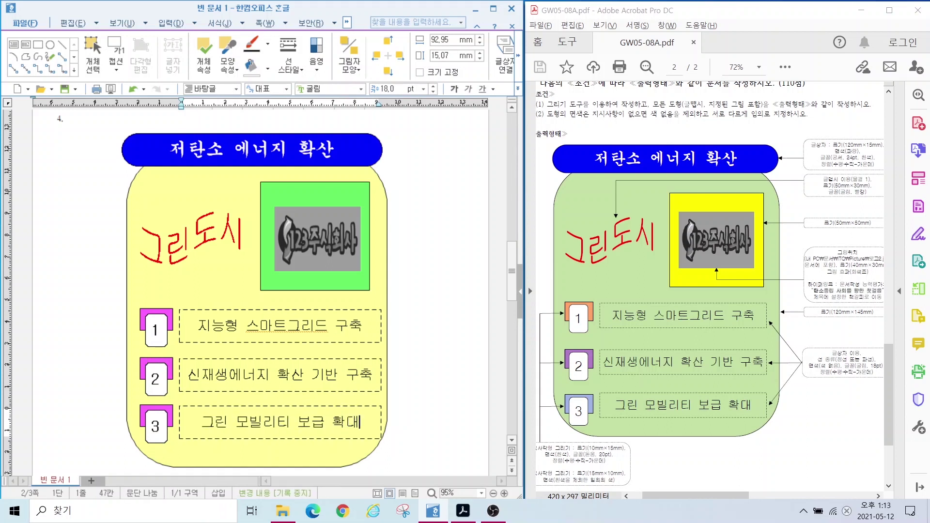
left_click_drag(572, 346, 577, 359)
left_click_drag(539, 335, 570, 352)
left_click_drag(564, 403, 459, 427)
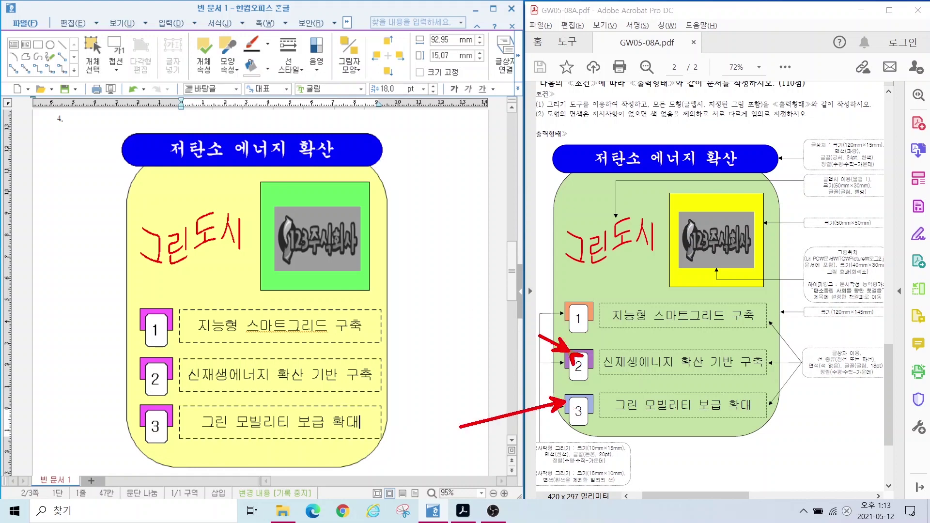
key("Escape")
Step: Fill the second item's marker with green
double_click(142, 366)
key("Escape")
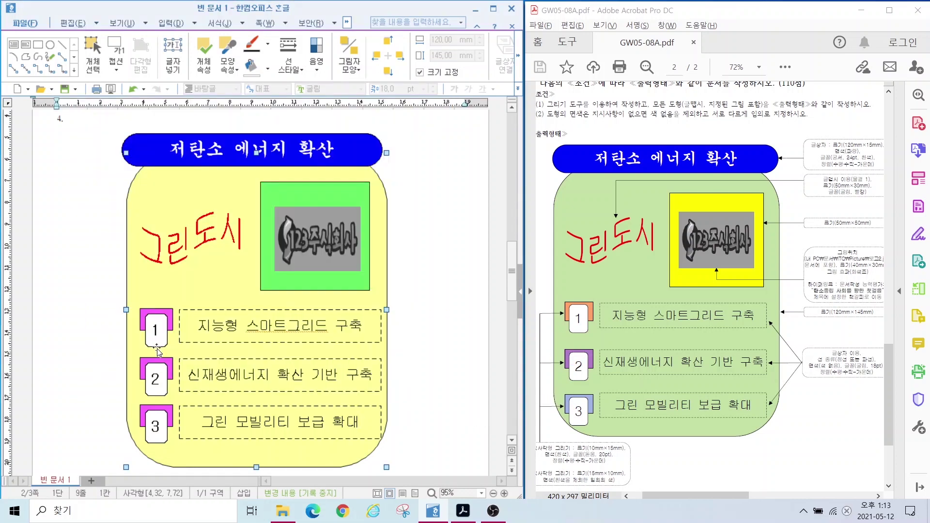
double_click(143, 361)
left_click(166, 188)
left_click(181, 249)
key("Return")
Step: Fill the third item's marker with purple
left_click(144, 412)
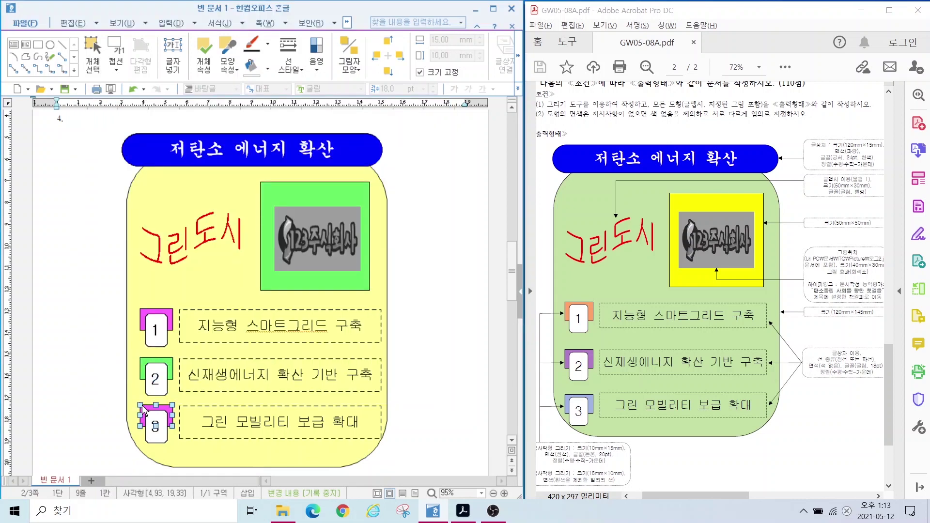
double_click(144, 412)
left_click(166, 188)
left_click(191, 250)
key("Return")
key("Escape")
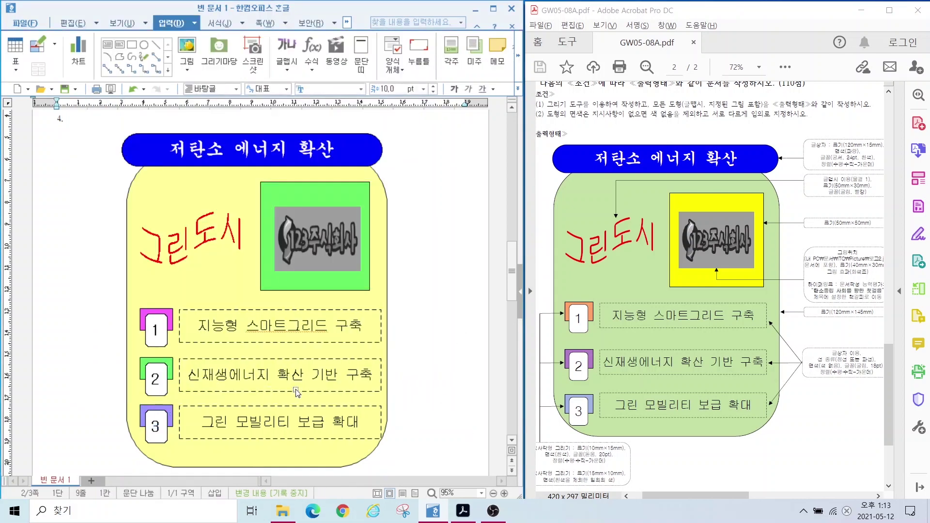
mouse_move(782, 234)
left_mouse_down()
mouse_move(869, 314)
mouse_move(894, 318)
left_mouse_up()
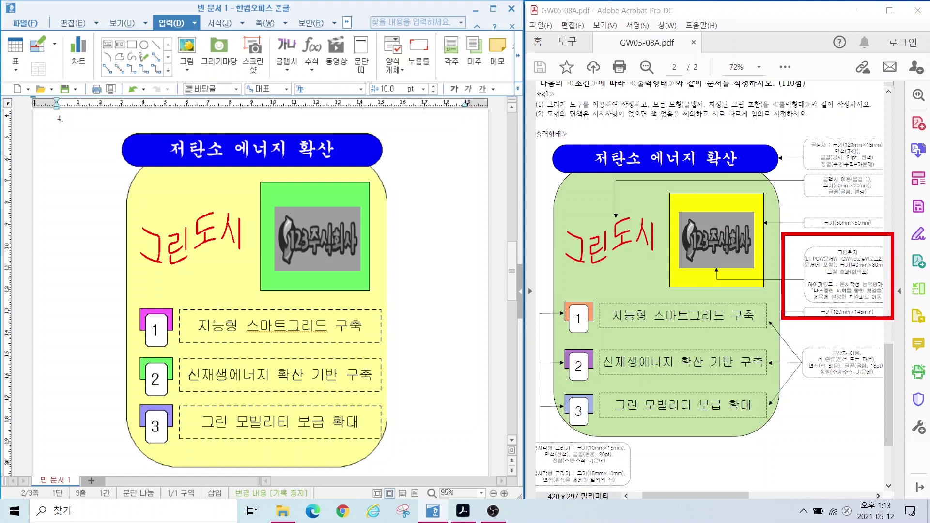
left_click_drag(799, 274, 888, 311)
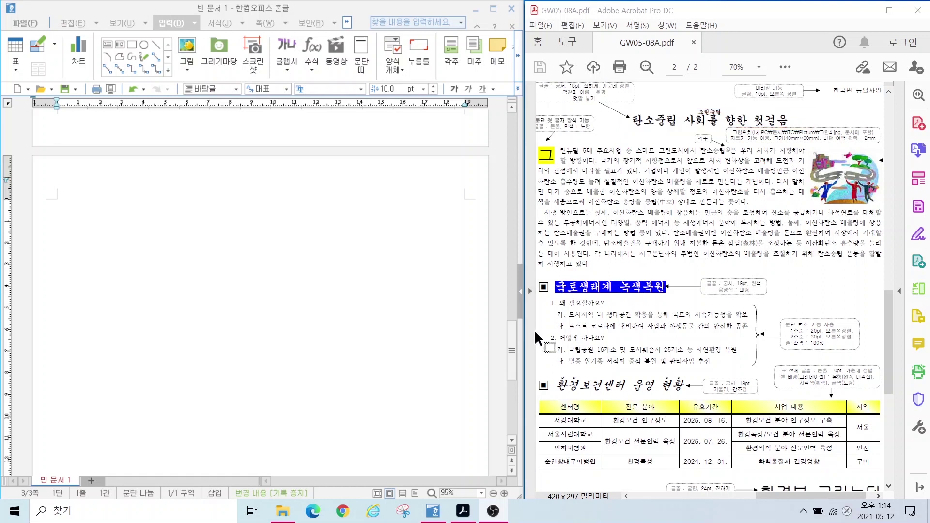
Step: Type the title 탄소중립 사회를 향한 첫걸음 at the top of the blank page
left_click_drag(631, 118, 789, 121)
left_click_drag(599, 160, 748, 191)
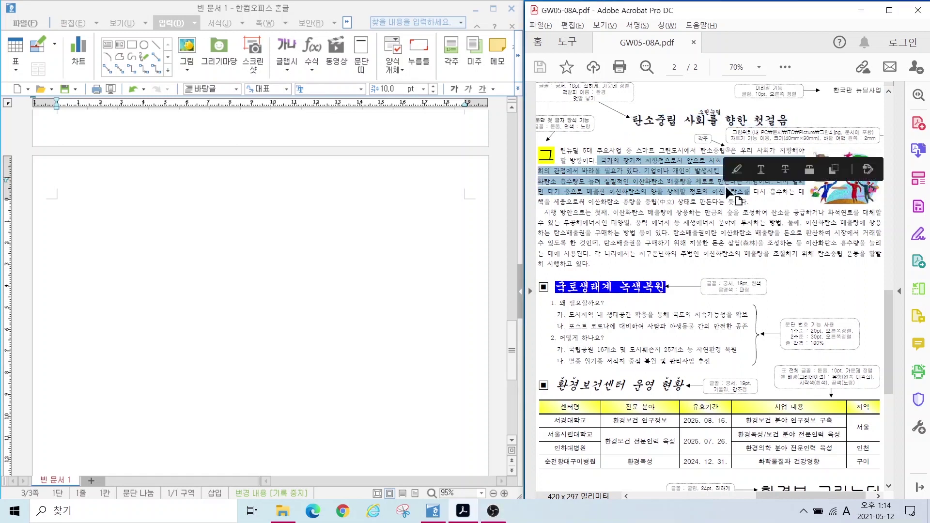
left_click(658, 191)
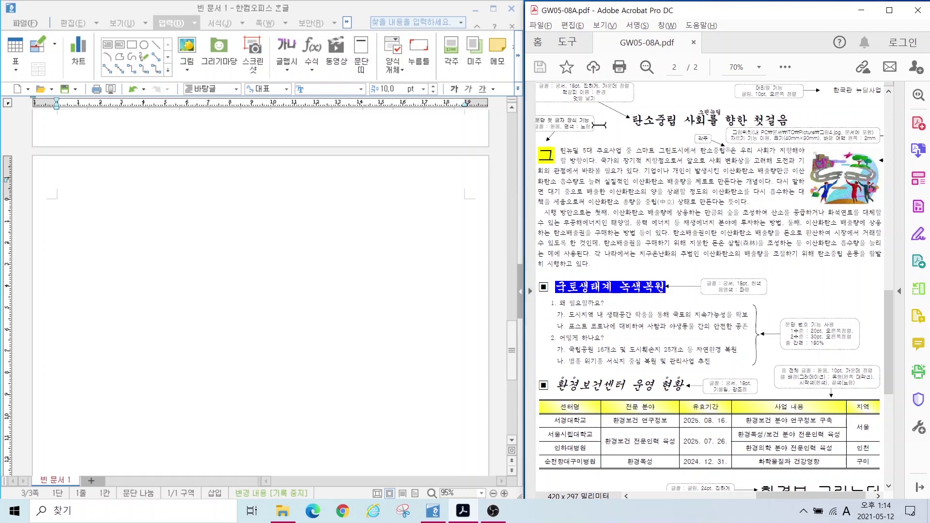
left_click(102, 231)
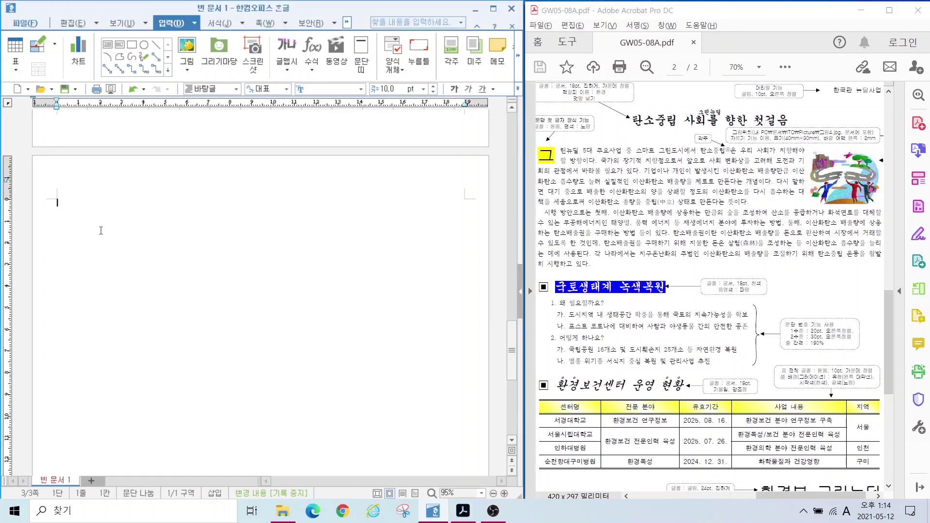
type("탄소중립 사회를 향한 첫걸음")
key("Return")
key("Return")
Step: Type the two body paragraphs about 그린뉴딜 탄소중립 and 탄소배출권
type("그린뉴딜 5대")
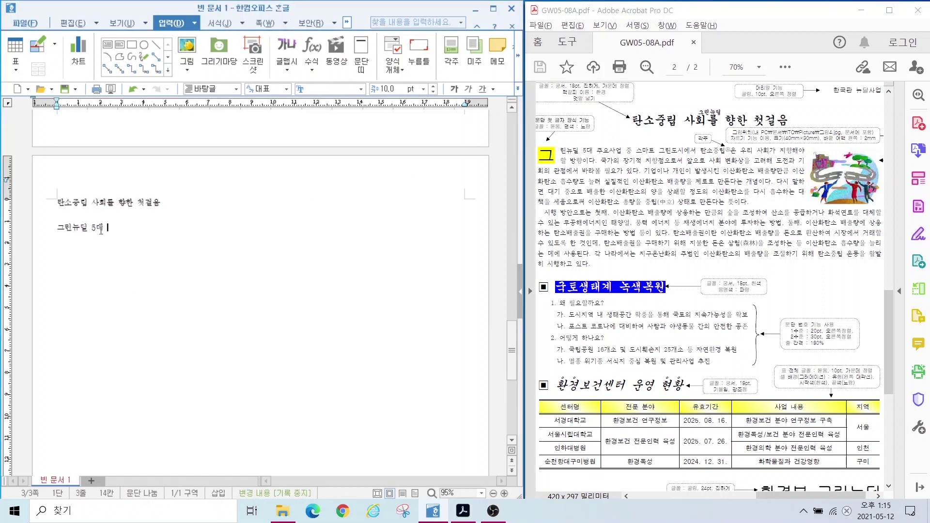
type(" 주요사업 중 스마트 그린도시에서 탄소중립은 우리 사회가 지향해야 할 방향이다. 국가의 장기적 지향점으로서 앞으로 사회 변화상을 고려해 도전과 기")
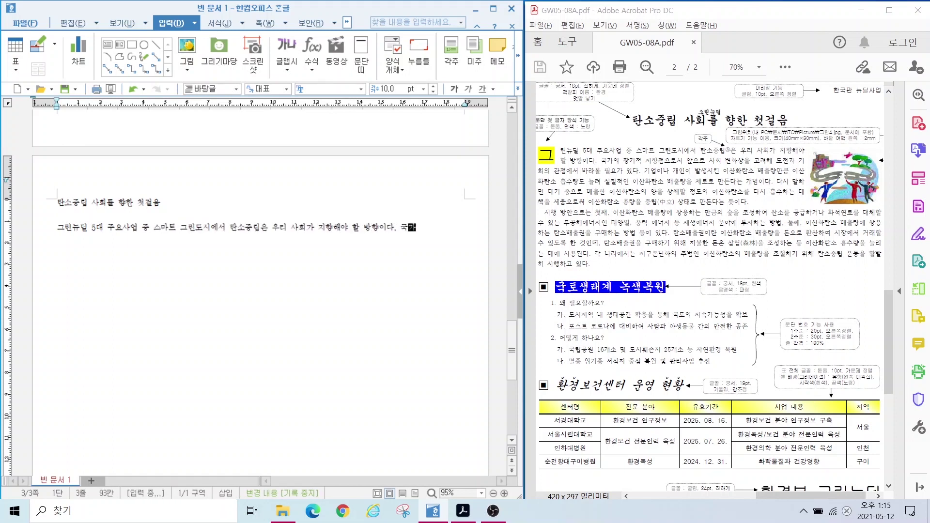
type("회의 관점에서 바라볼 필요가 있다. 기업이나 개인이 ")
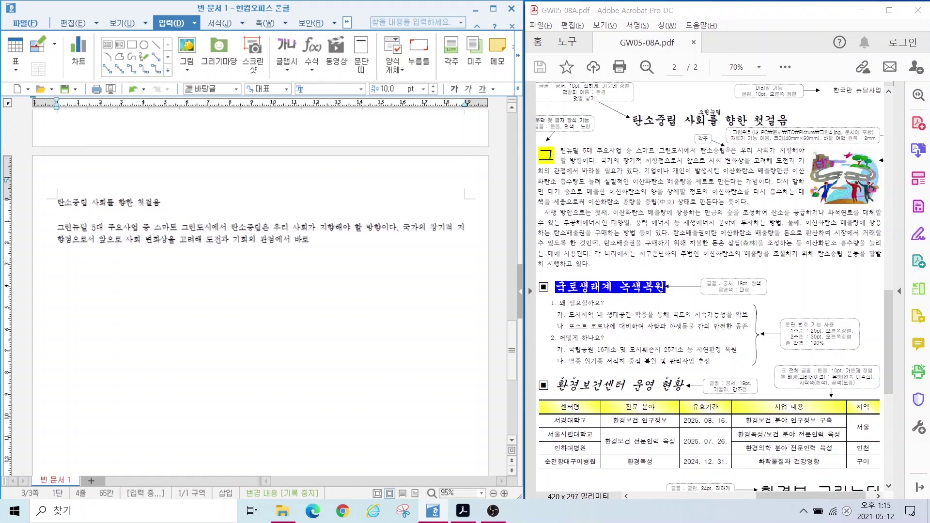
type("발생시킨 이산화탄소 배출량만큼 이산화탄소 흡수량도 늘려 실질적인 이")
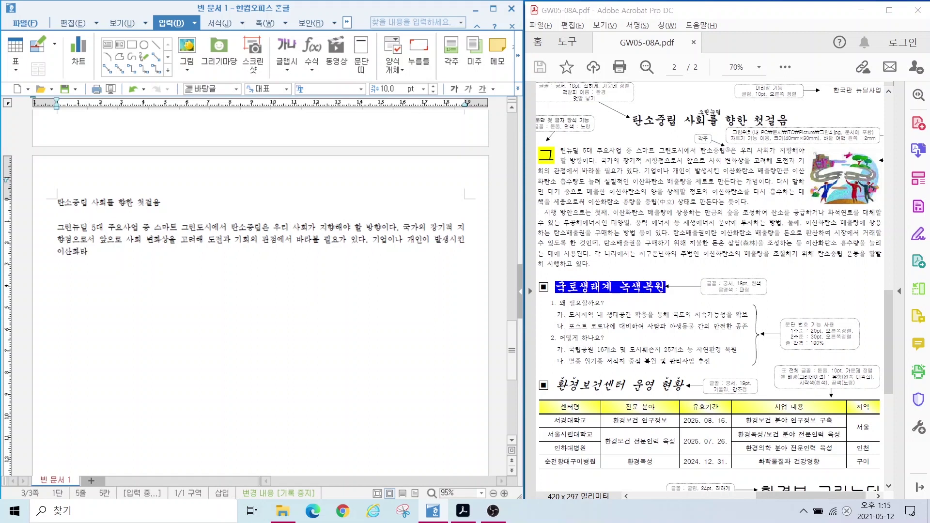
type("산화탄소 배출량")
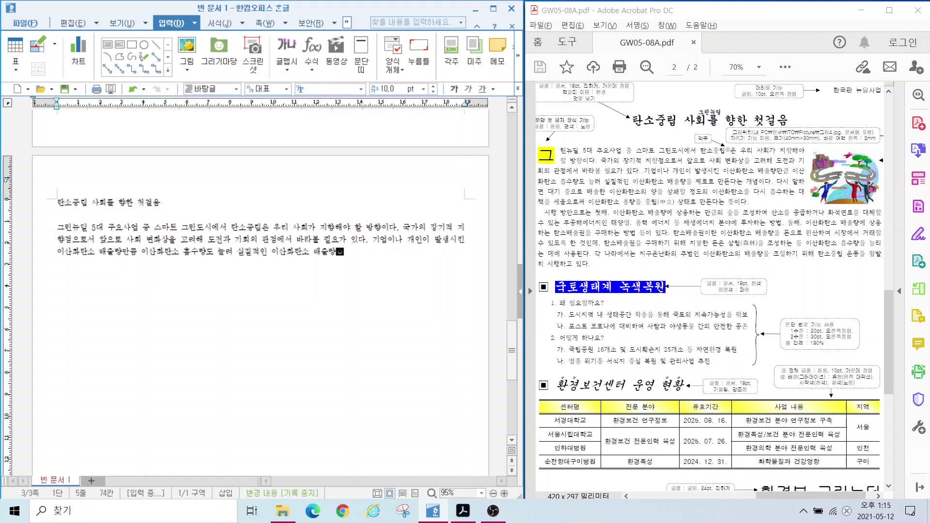
type("을 제로로 만든다는 개념이다. 다시 말하면 대기 중으로 배출한 이산화탄소의 양을 ")
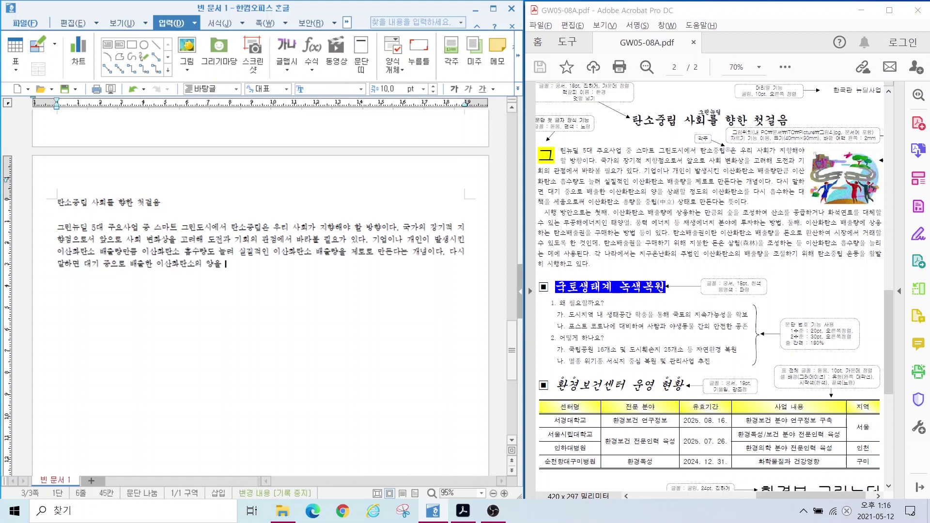
type("상쇄할 정도의 이산화탄소를 다시 흡수하는 대책을 세움으로써 이산화탄소 총량을 중립 ")
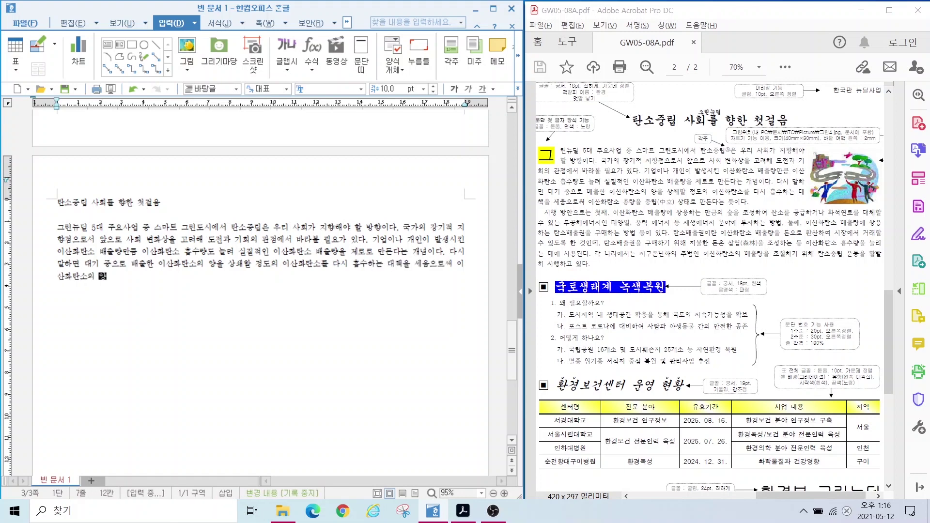
type("상태로 만든다는 뜻이다.")
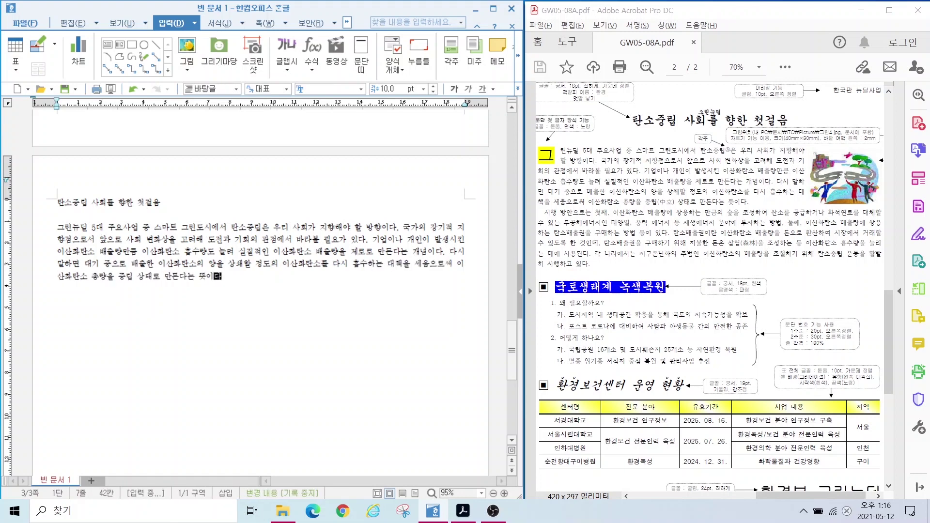
key("Return")
type("시행 방안으로는 첫째, 이산화탄소 배출량에 상응하는 만")
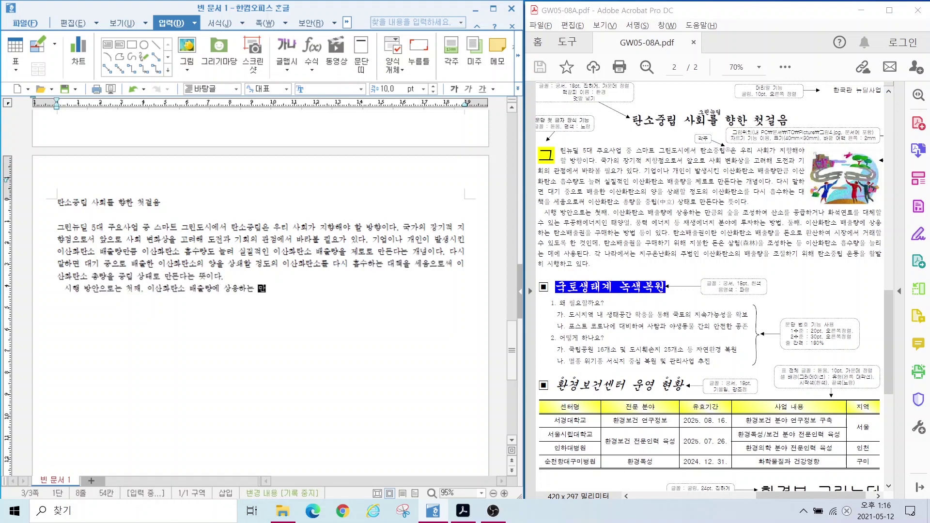
type("큼의 숲을 조성하여 산소를 공급하거나 화석연료를 대체할 수 있는 무공해에너지인 태양열, 풍력 에너")
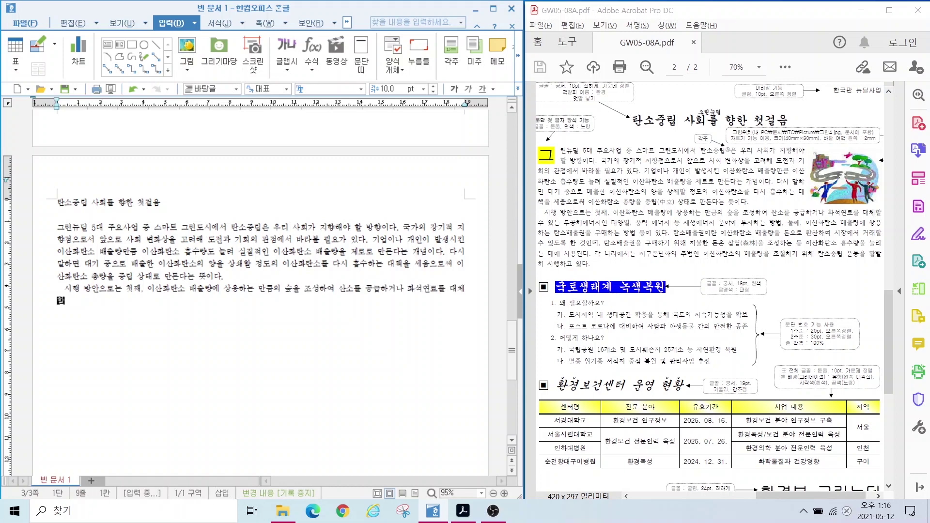
type("지 등 재생에너지 분야에 투자하는 방법, 둘째, 이산화탄소 배출량")
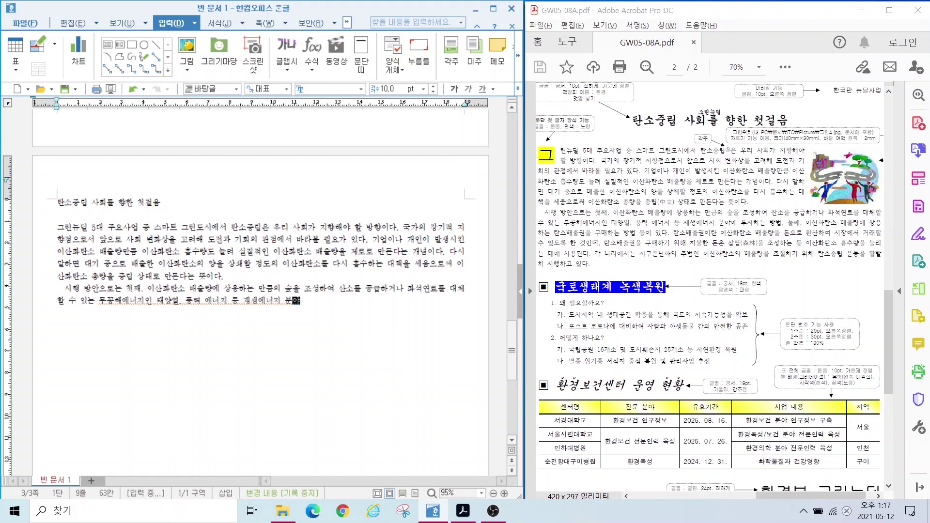
type("배")
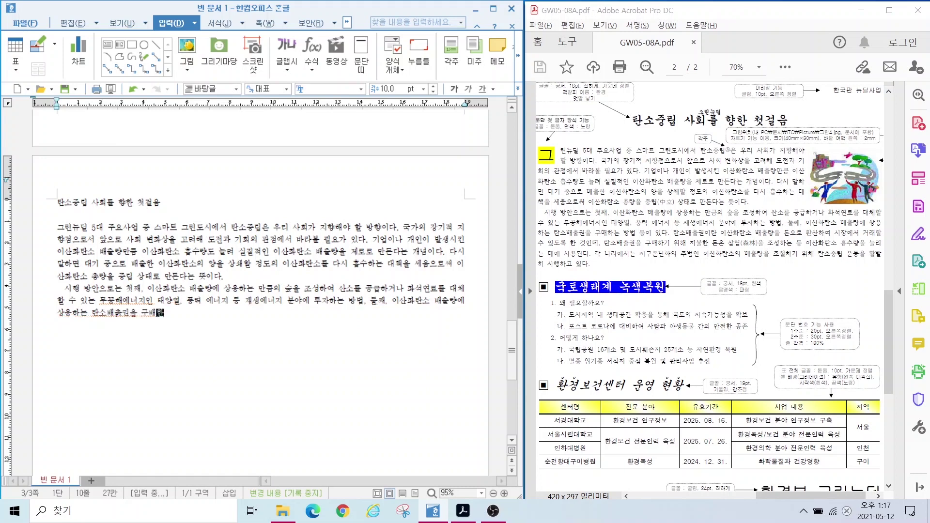
type("출권을 구매하는 방버 등이 있다. 탄소배출권이란 이산화탄소 배출량을 돈")
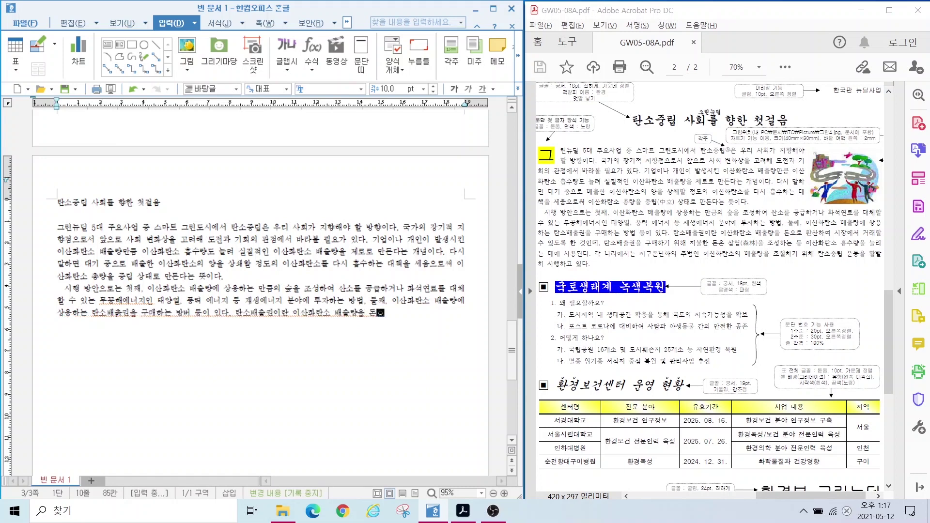
type("으로 환산하여 시장에서 거래할 수 있도록 한 것인데, 탄소배출권을 구")
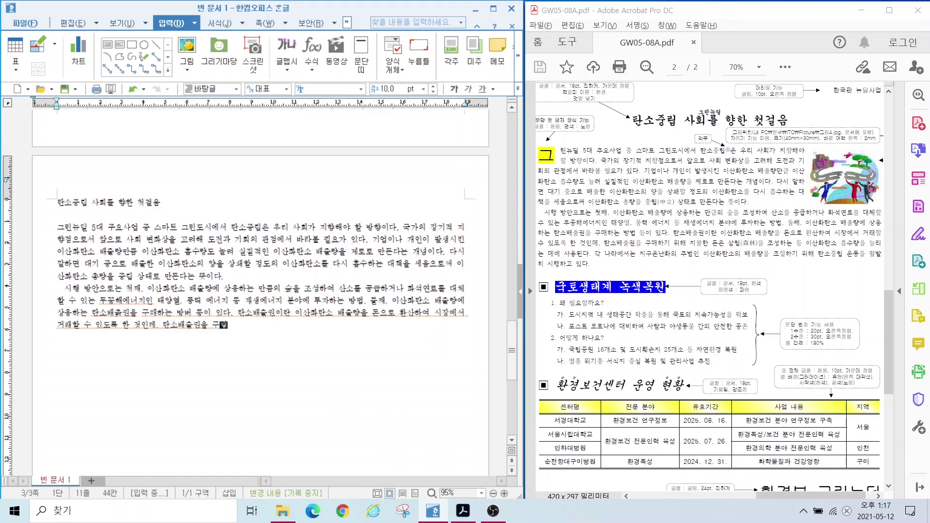
type("매하기 위해 지불한 돈은 삼림을 조성하는 등 이산화탄소 흡수량을 늘리는 데에 ")
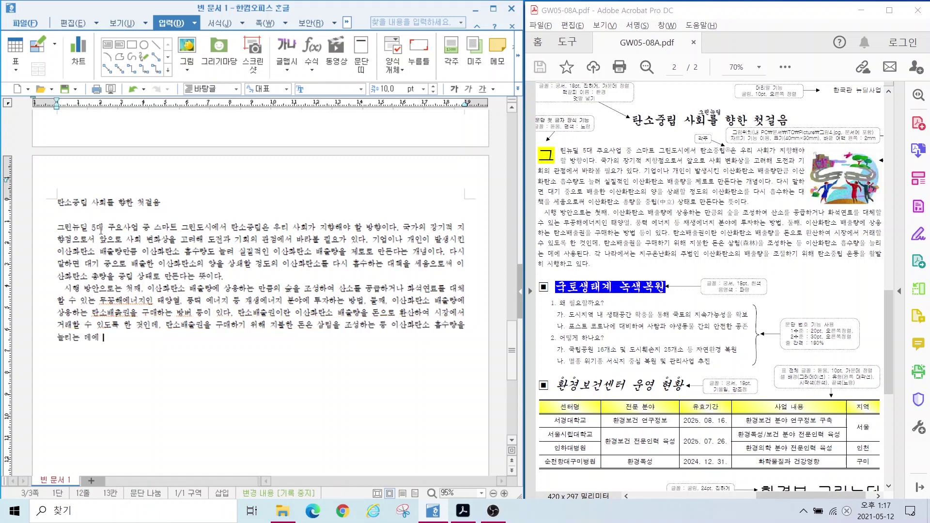
type("사용된다. 각 나라에서는 지구온난화의 주범인 이산화탄소의 배출량을")
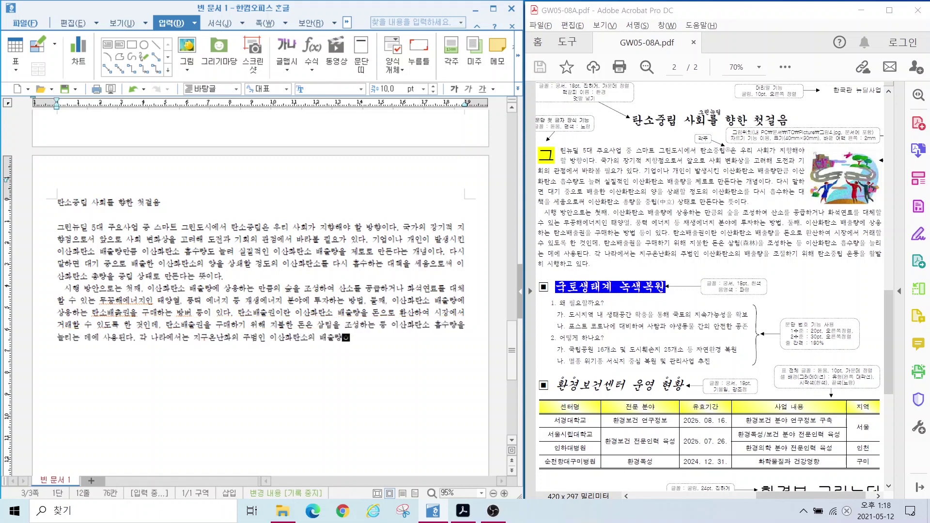
type(" 조절하기 위해 탄소중립 운동을 활발히 시행하고 있다.")
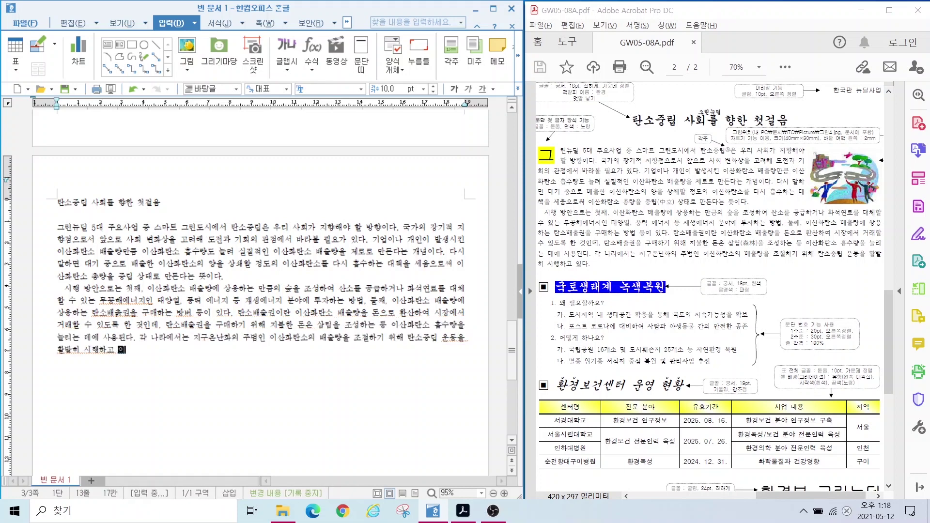
key("Return")
key("Return")
Step: Add the 국토생태계 녹색복원 list with 왜 필요할까요? and 어떻게 하나요? answers
type("국토생태계 녹색복원")
key("Return")
type("왜 필요할까요?")
key("Return")
type("도시지역 내 생태공간 확충을 통해 국도의 지속가능성을 확보")
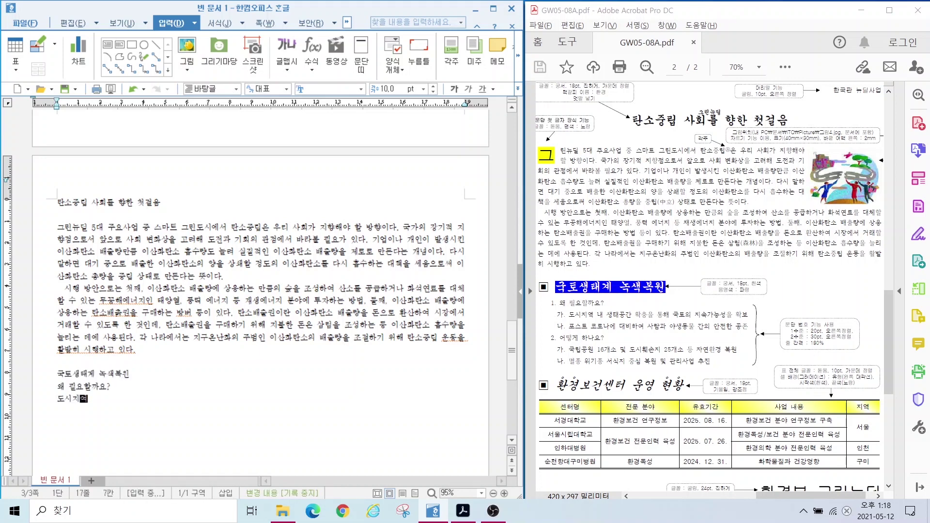
key("Return")
type("포스트 코로나에 대비하여 사람과 야생동물 간의 안전한 공존")
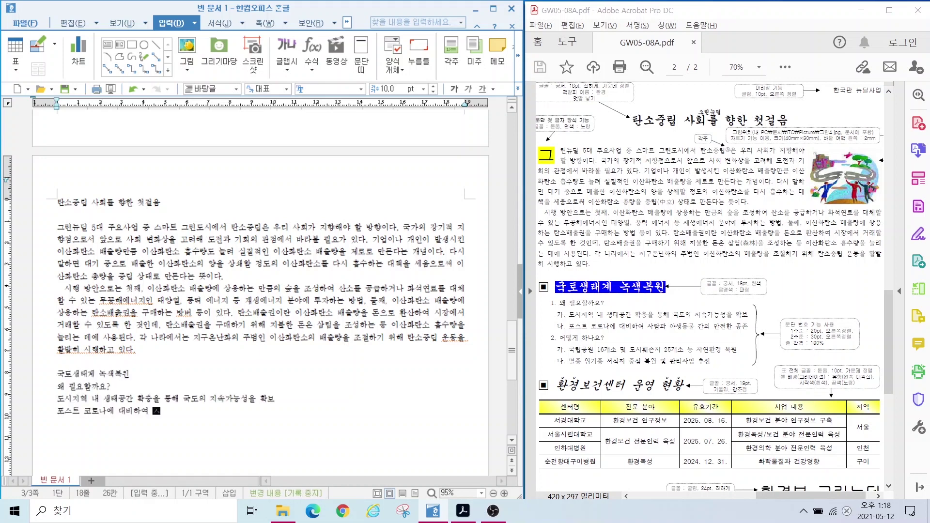
key("Return")
type("어떻게 하나요?")
key("Return")
type("국립공원 16개소 및 도시훼손지 25개소 등 자연환경 복원")
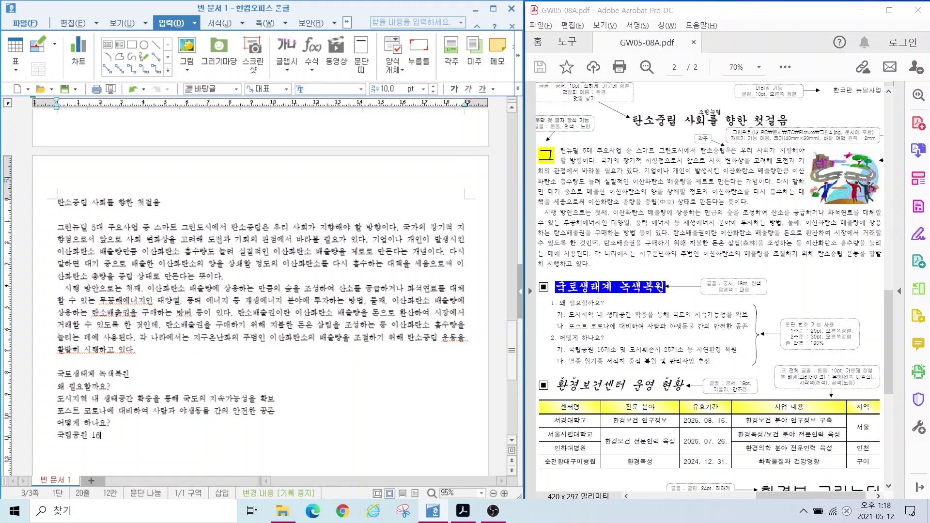
key("Return")
type("멸")
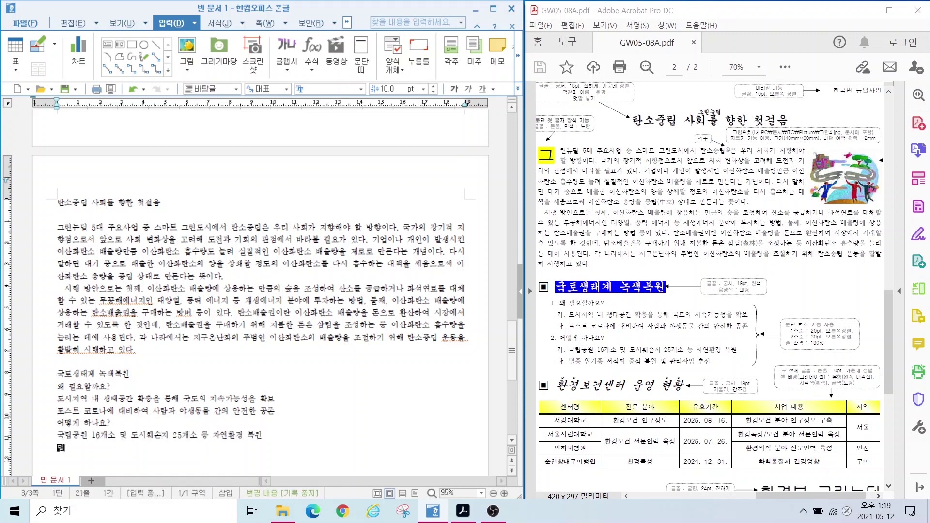
type("종 위기종 서식지 중심 복원 및 관리사업 추진")
Step: Type the heading 환경보건센터 운영 현황 and insert a 5×5 table below it
key("Return")
key("Return")
type("환경보건센터 운영 현황")
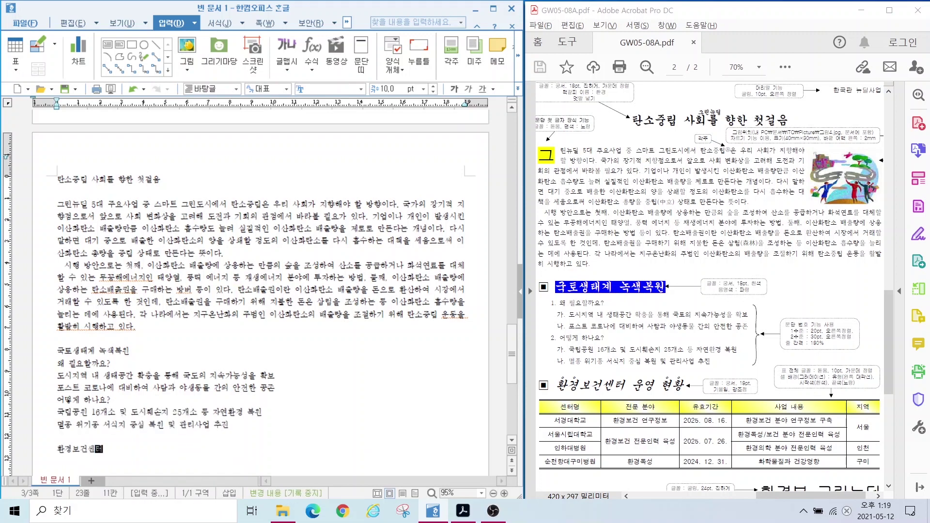
key("Return")
key("ctrl+n")
key("t")
key("Return")
Step: Fill the first column: 센터명, 서경대학교, 서울시립대학교, 인하대병원, 순천향대구미병원
type("센터명")
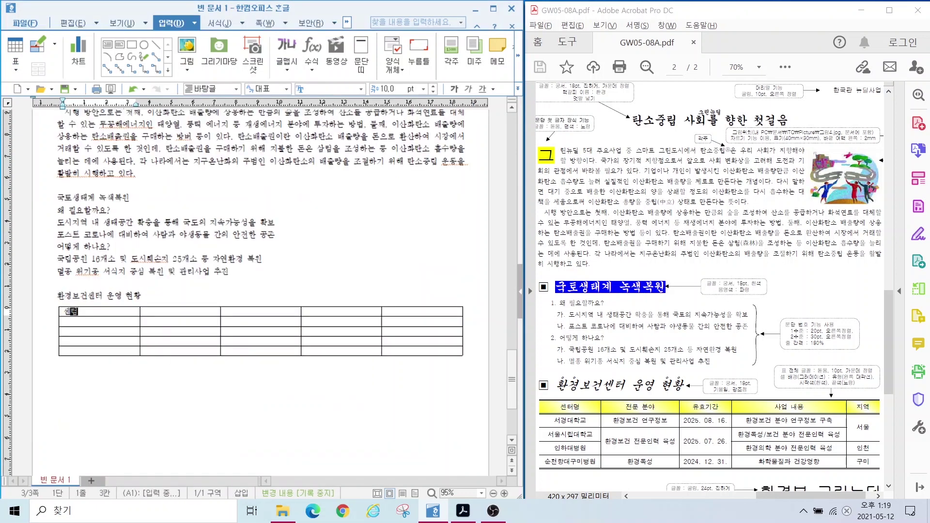
key("Down")
type("서경대학교")
key("Down")
type("서울시립대학교")
key("Down")
type("인하대병원")
Step: Fill the 전문 분야 column with 환경보건 연구정보, 환경보건 전문인력 육성, 환경독성
key("Down")
type("순천향대구미병원")
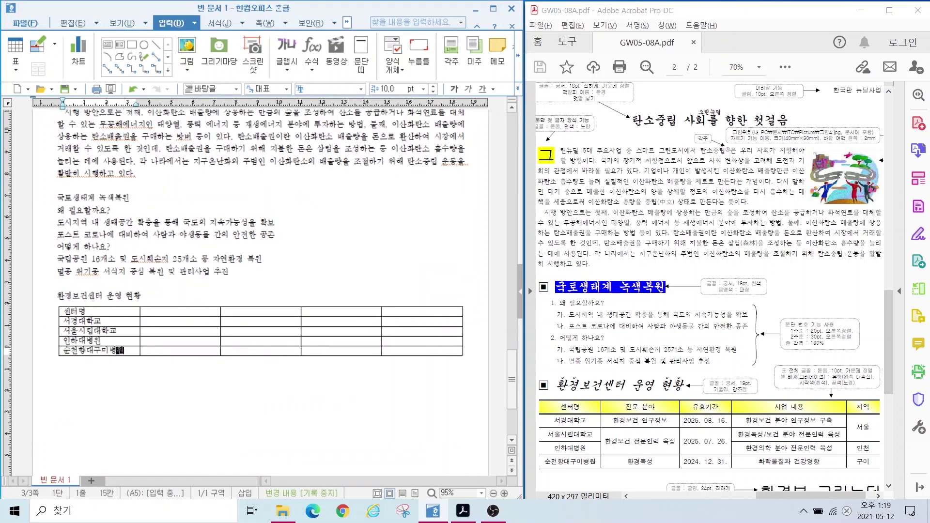
left_click(145, 311)
type("전문 분야")
key("Down")
type("환경보건 연구정보")
key("Down")
type("환경보건 전문인력 육성")
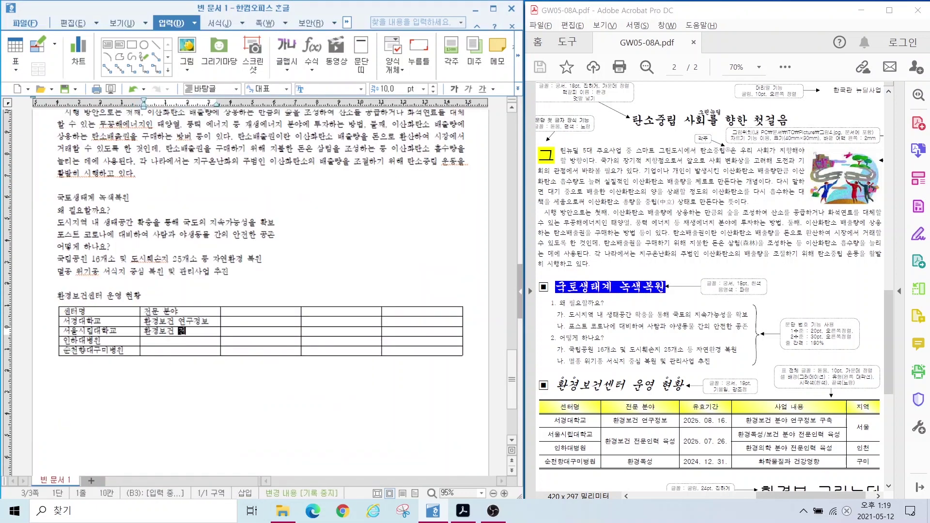
Step: Fill the 유효기간 column with 2025. 08. 16., 2025. 07. 26., 2024. 12. 31
key("Down")
key("Down")
type("환경독성")
left_click(224, 311)
type("유효기간")
key("Down")
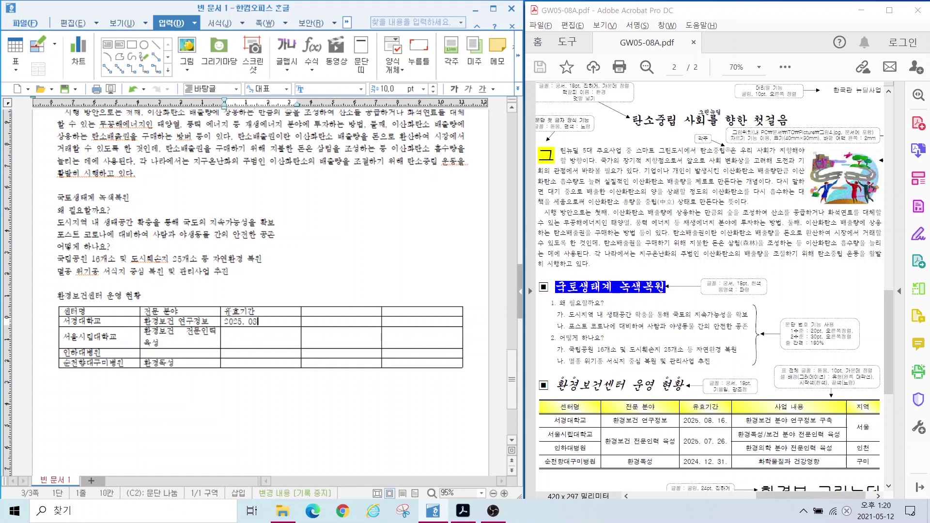
type("2025. 08. 16.")
key("Down")
type("2025. 07. 26.")
Step: Fill the 사업 내용 column with the four project descriptions, ending with 화학물질과 건강영향
key("Down")
key("Down")
type("2024. 12. 31.")
left_click(310, 310)
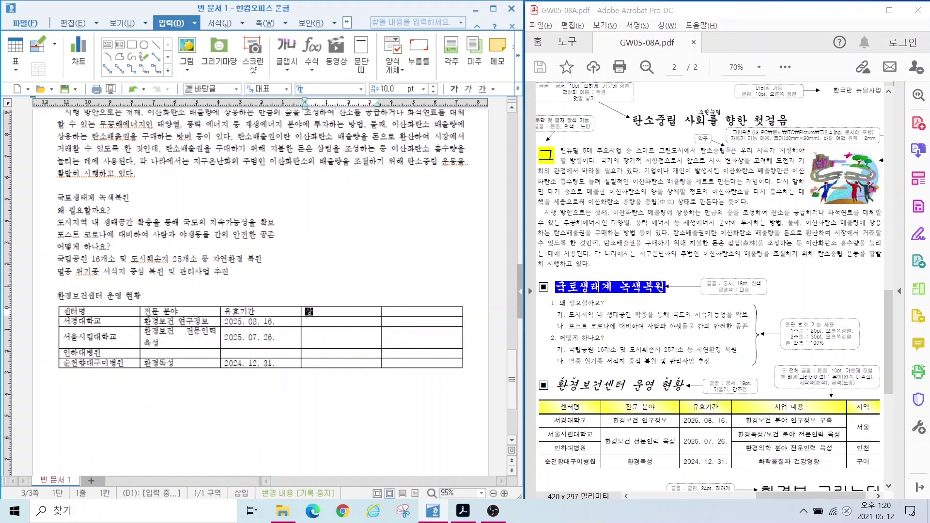
type("사업 내용")
key("Down")
type("환경보건 분야 연구정보 구축")
key("Down")
type("환경독성/보건 분야 전문인력 육성")
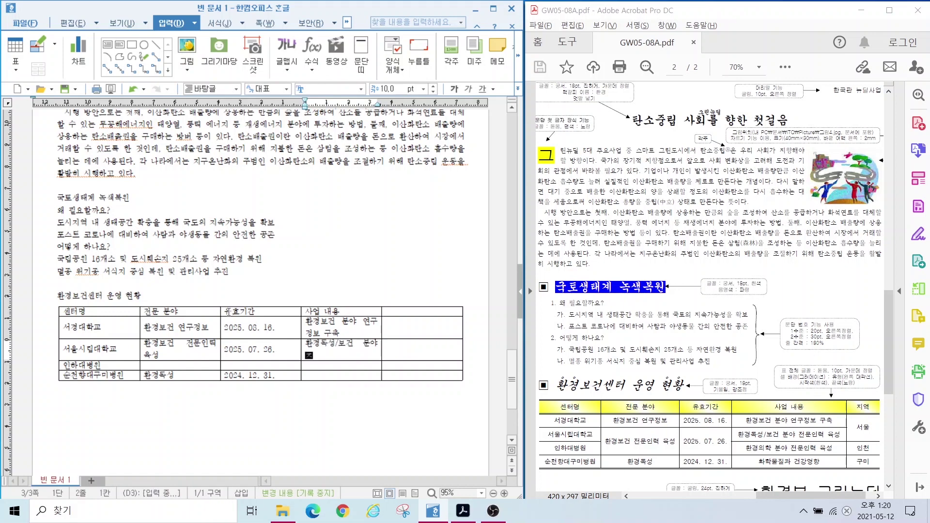
key("Down")
type("환경의학 분야 전문인력 육성")
Step: Fill the 지역 column with 서울 and 인천, then type 환경부 그린뉴딜 사업
key("Down")
type("화학물질과 건강영향")
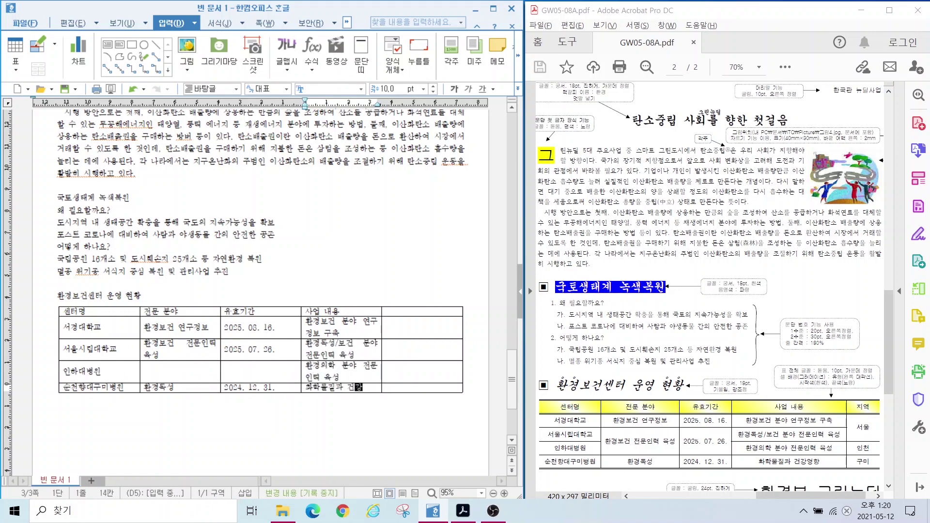
key("Tab")
key("Up")
key("Up")
key("Up")
key("Up")
type("지역")
key("Down")
type("서울")
key("Down")
key("Down")
type("인천")
key("Down")
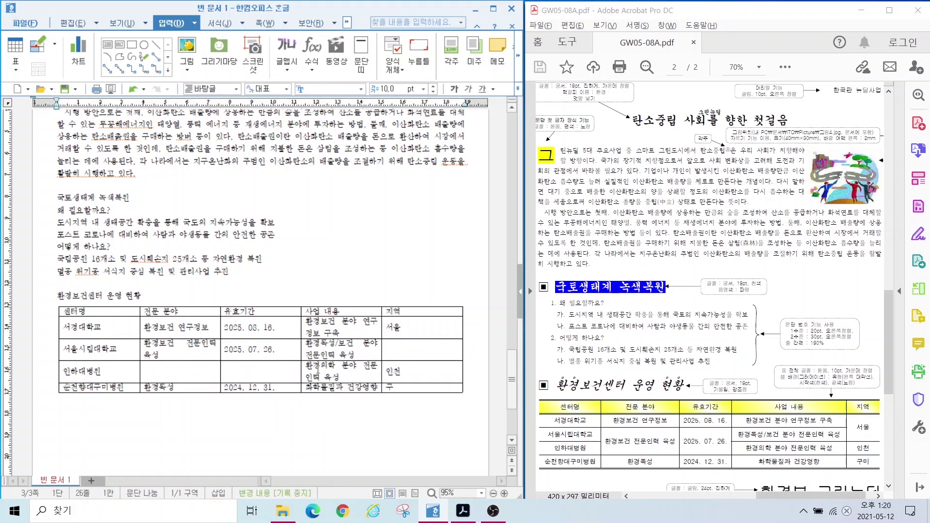
type("환경부 그린뉴딜 사업")
scroll(299, 318, "up", 5)
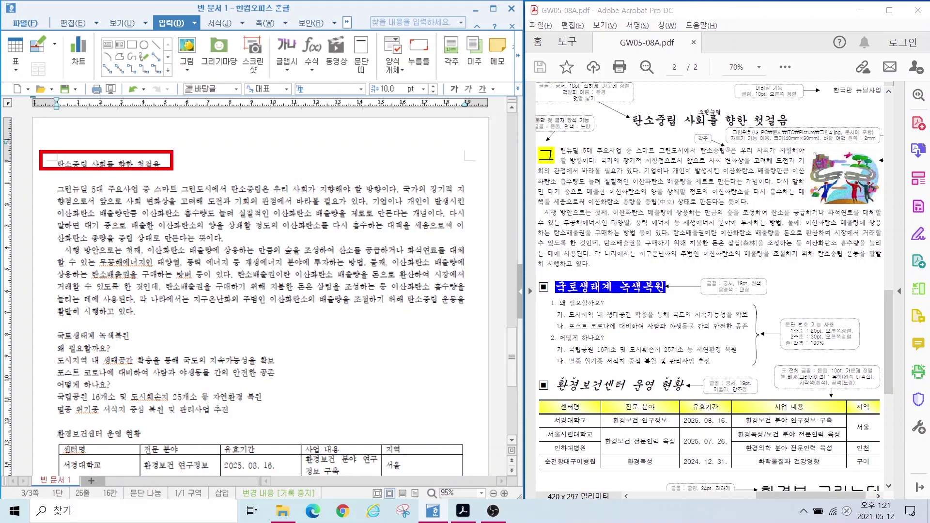
left_click_drag(180, 157, 186, 174)
left_click_drag(46, 184, 472, 315)
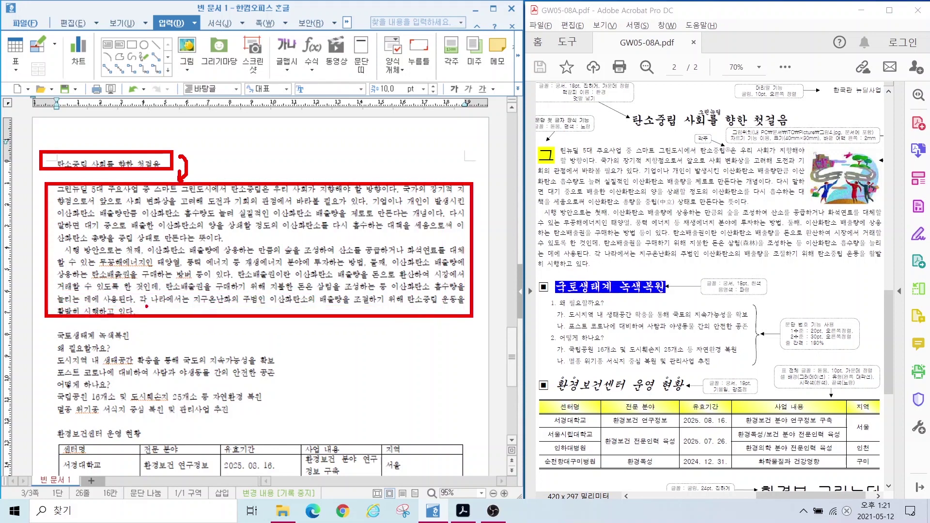
mouse_move(147, 307)
left_mouse_down()
mouse_move(155, 322)
mouse_move(141, 331)
left_mouse_up()
left_click_drag(48, 328, 306, 419)
left_click_drag(156, 404, 170, 416)
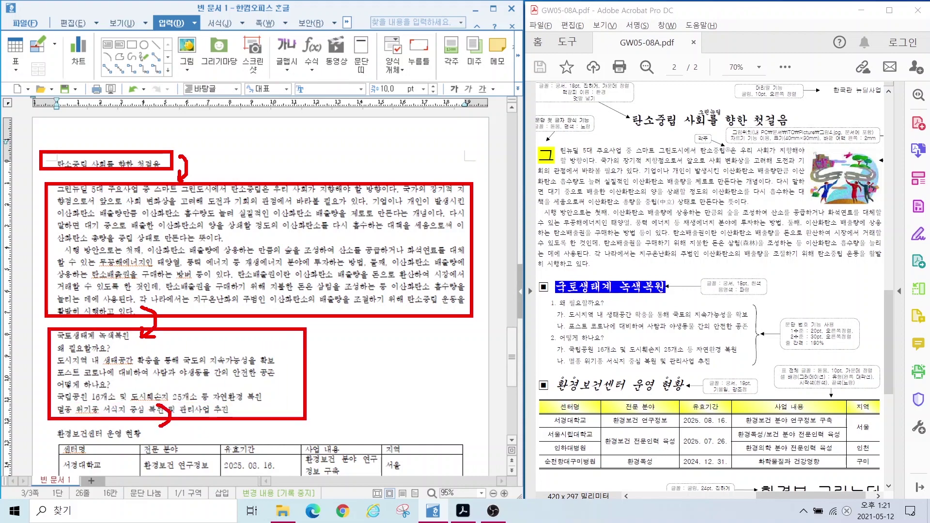
key("Escape")
scroll(324, 155, "down", 5)
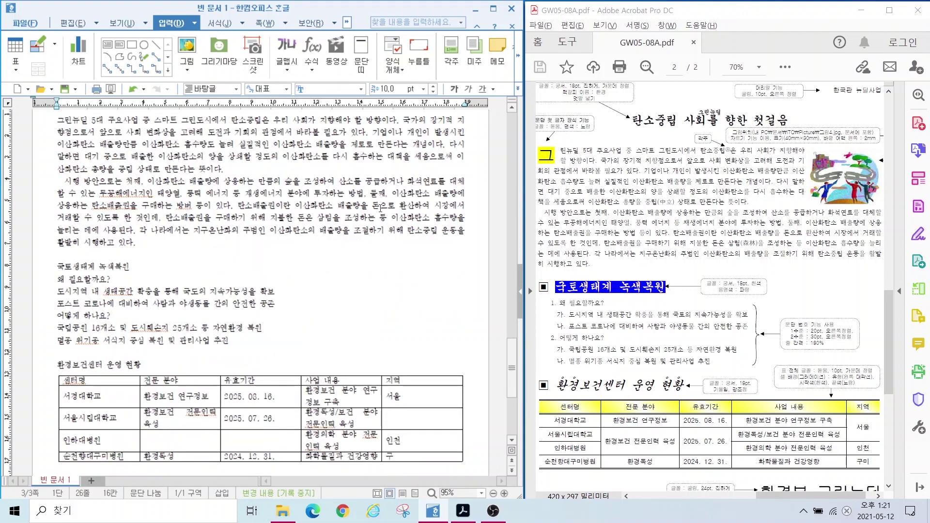
left_click(200, 265)
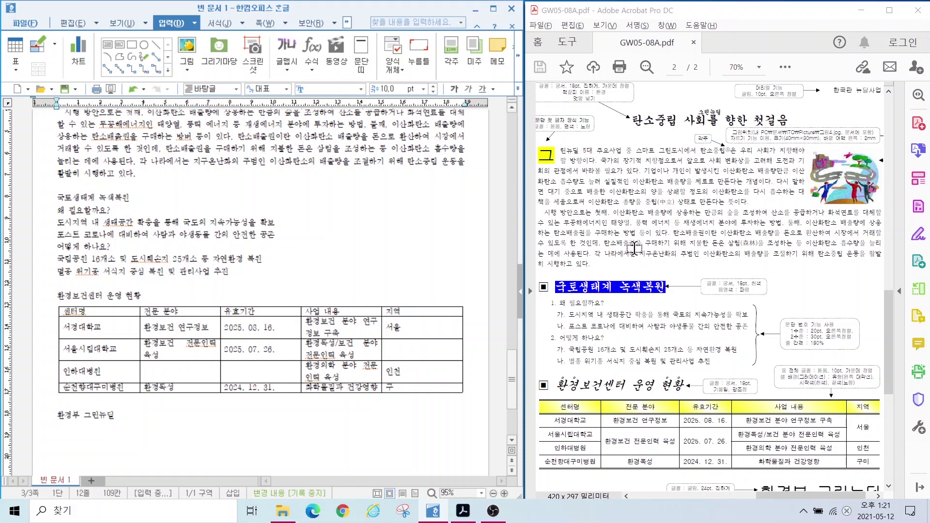
left_click_drag(618, 113, 805, 131)
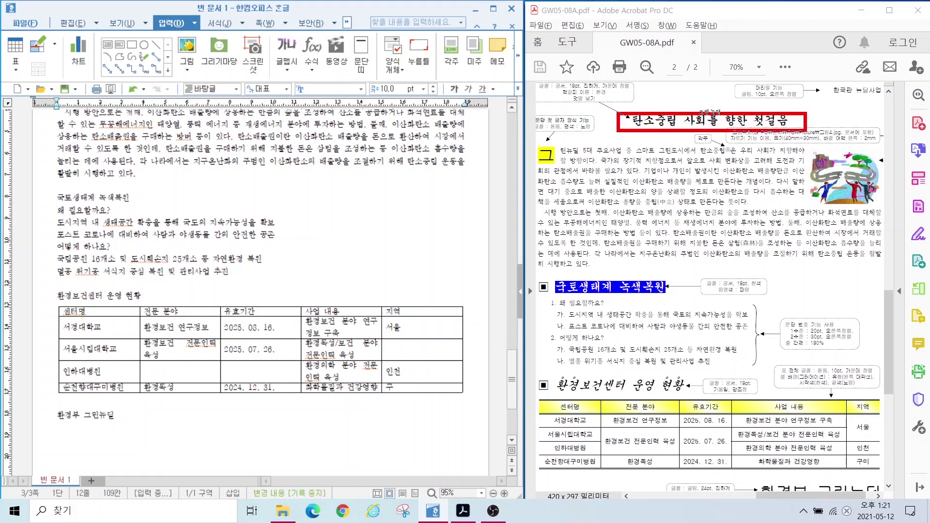
mouse_move(566, 140)
left_mouse_down()
mouse_move(712, 137)
mouse_move(802, 119)
left_mouse_up()
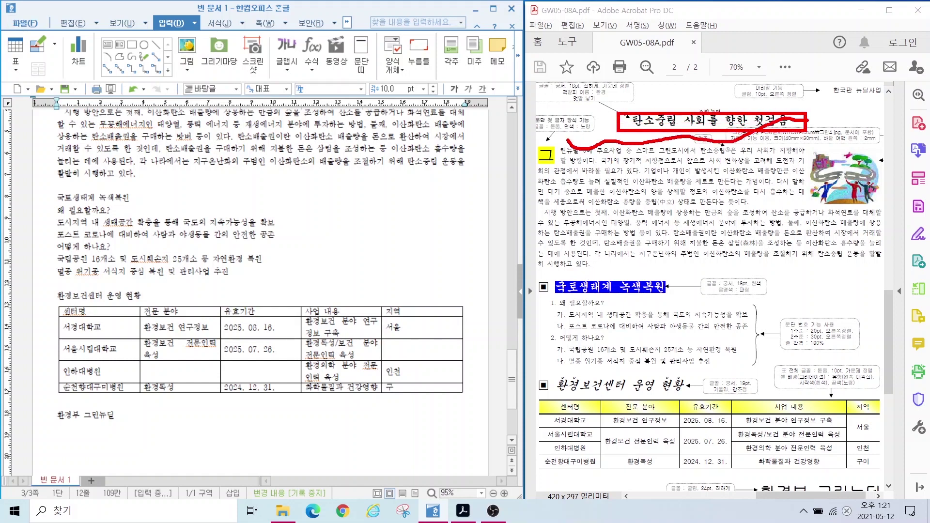
left_click_drag(536, 143, 883, 252)
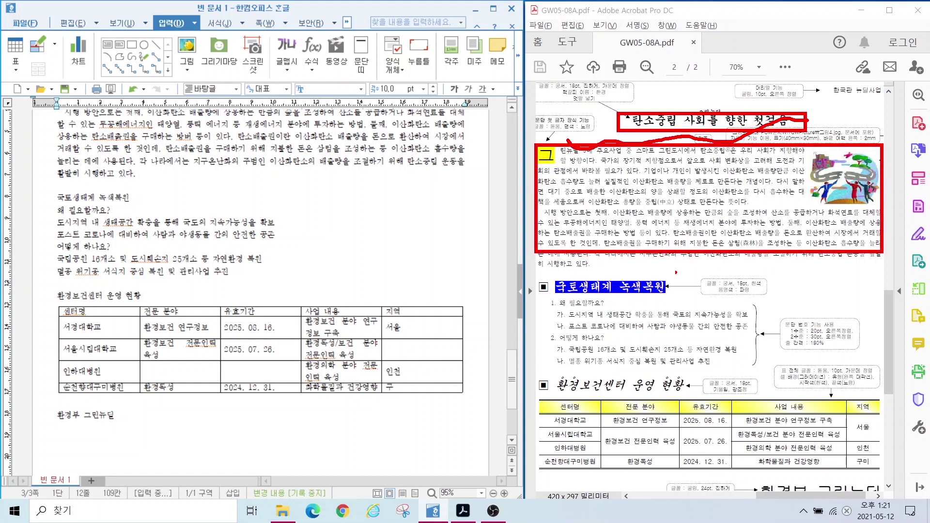
left_click_drag(629, 264, 792, 256)
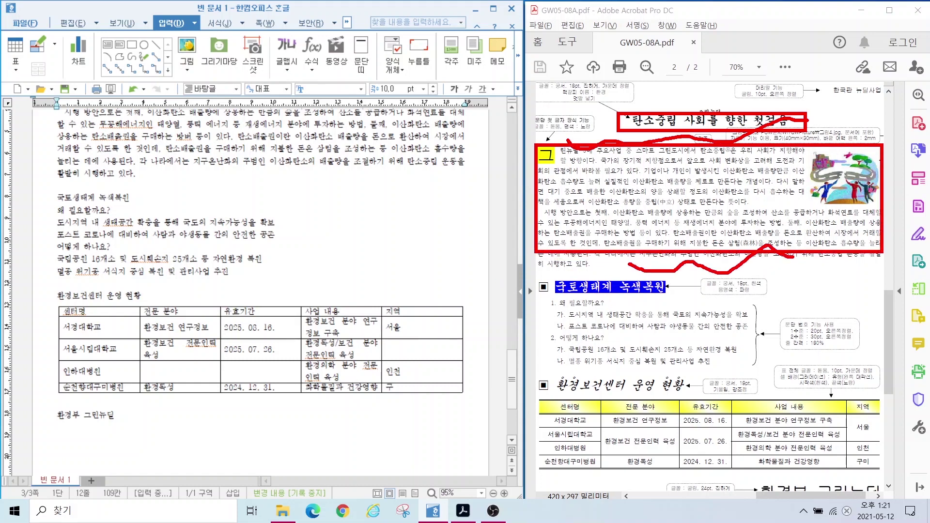
left_click_drag(536, 275, 788, 361)
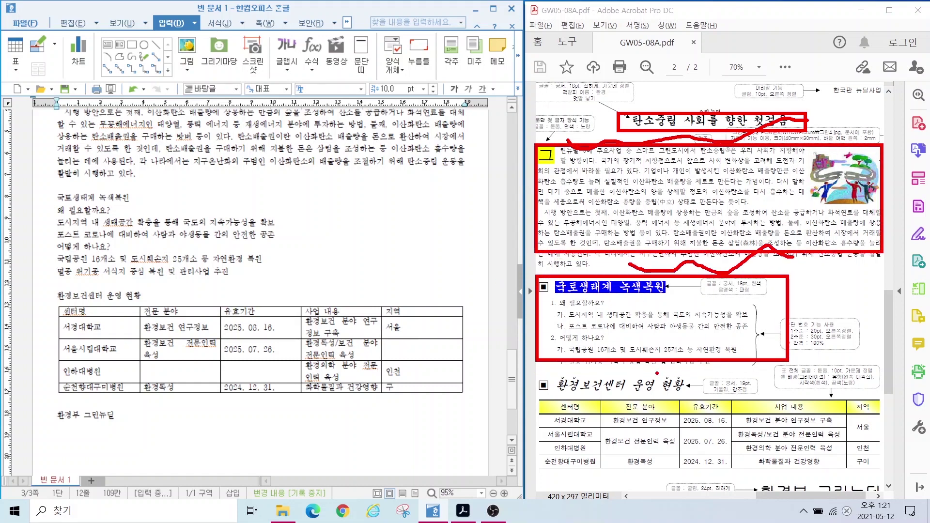
left_click_drag(649, 372, 790, 367)
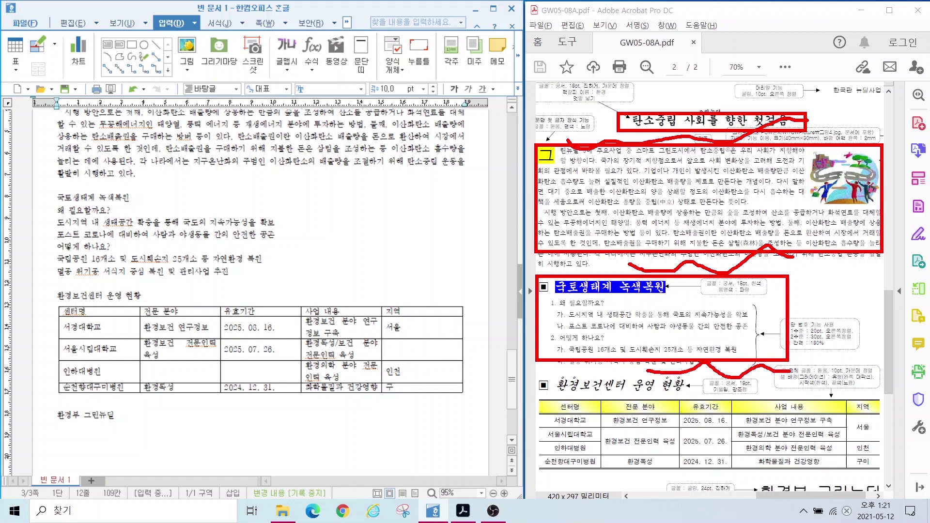
key("Escape")
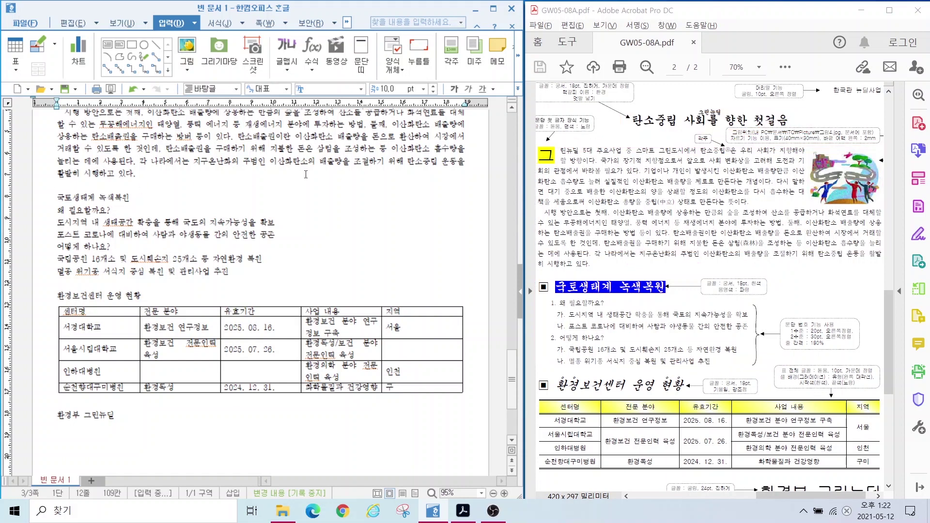
key("ctrl+Page_Up")
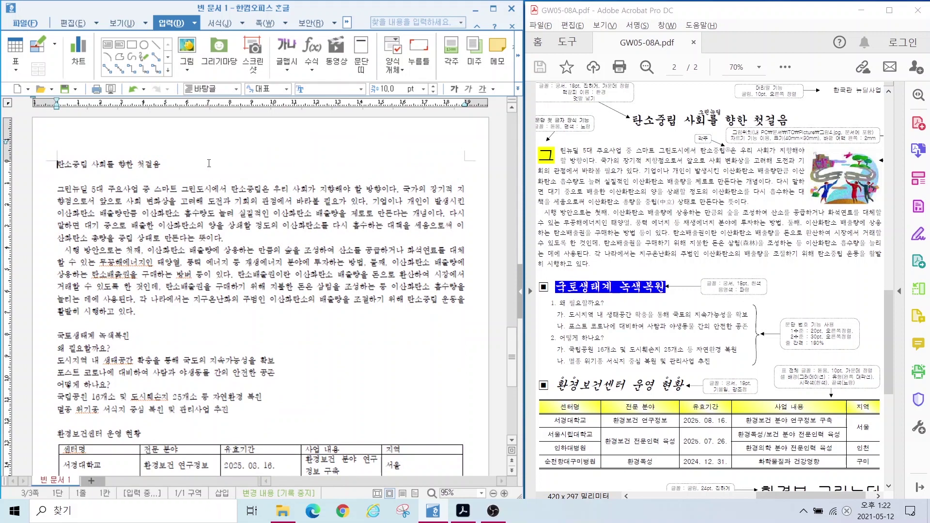
left_click(837, 95)
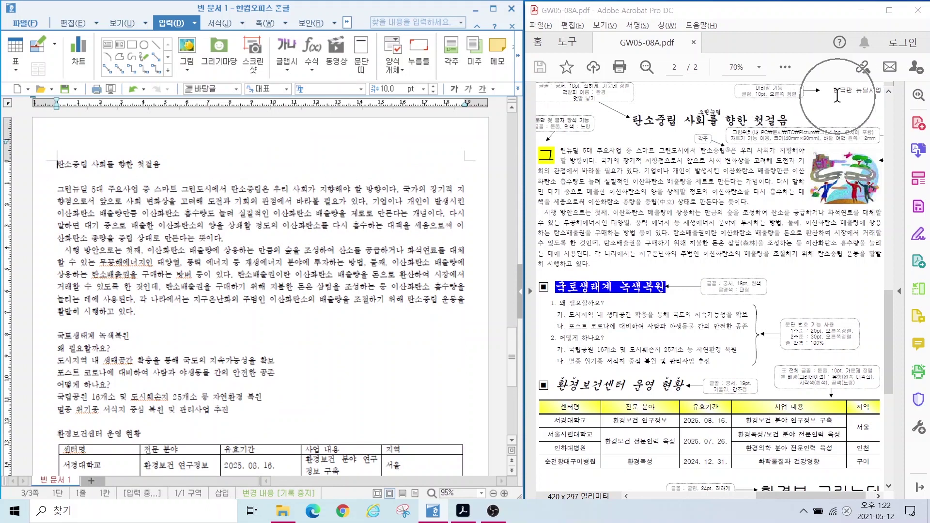
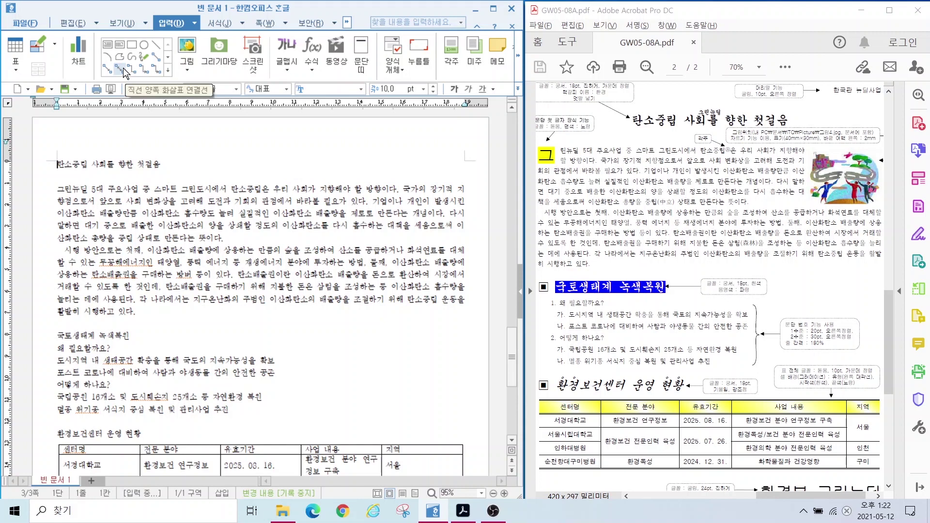
Step: Create a new header and type 한국판 뉴딜사업 into it
left_click(260, 21)
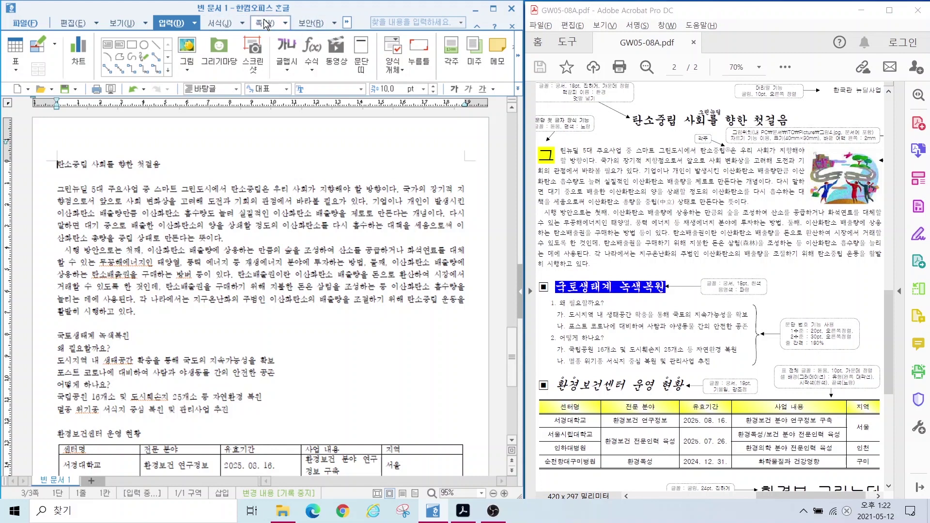
left_click(264, 24)
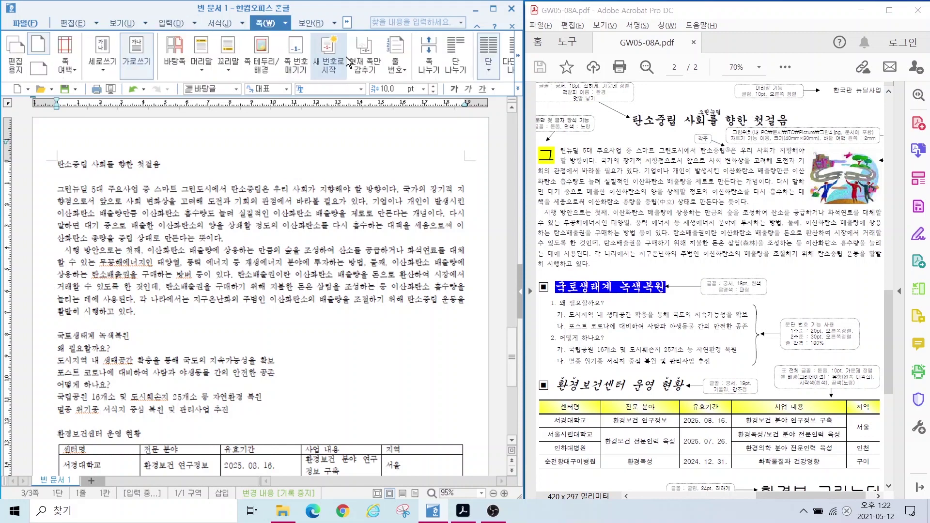
left_click(201, 58)
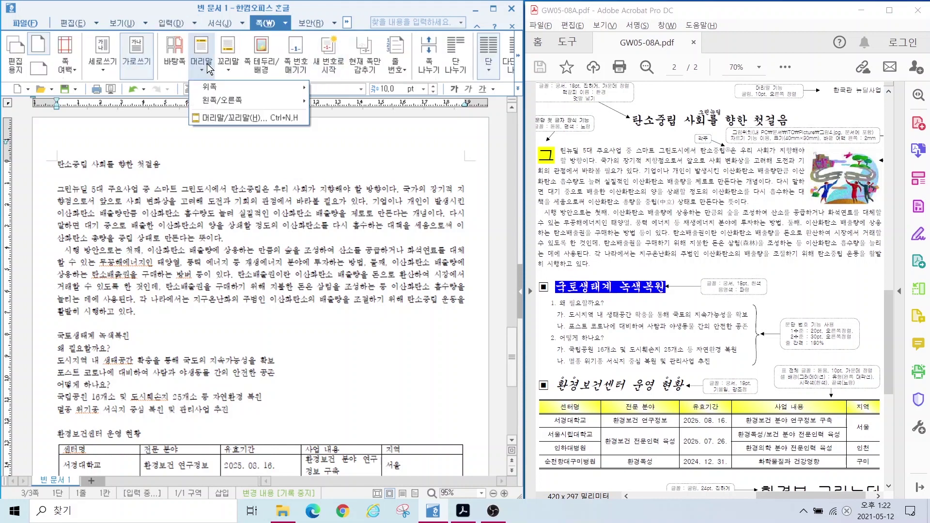
left_click(213, 118)
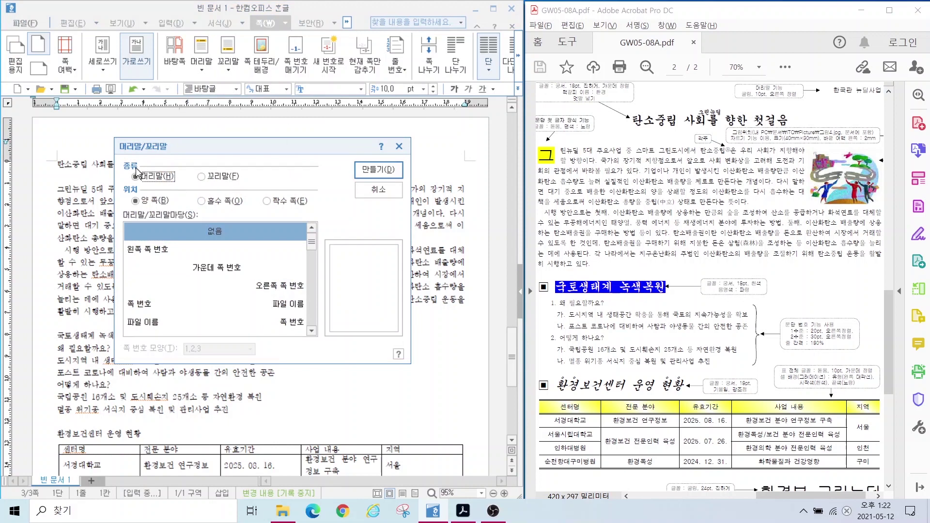
left_click(376, 170)
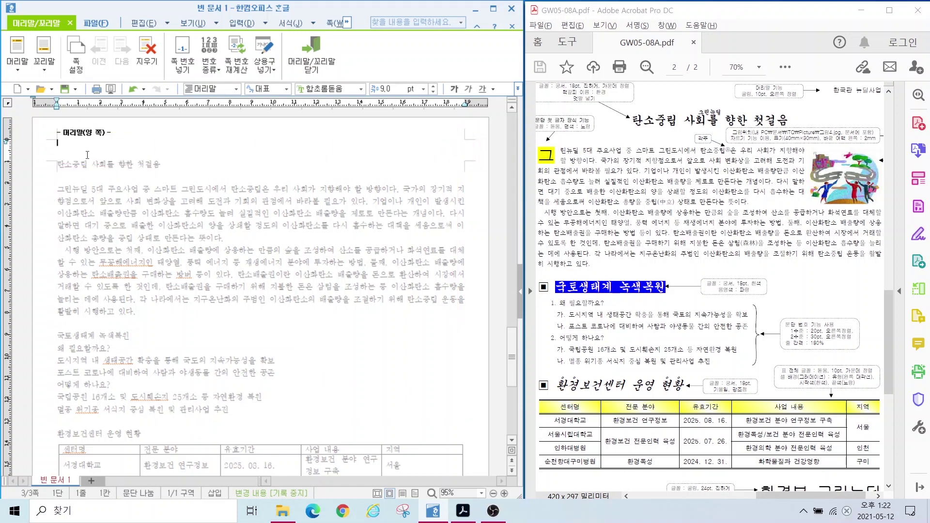
type("한국판 뉴딜사업")
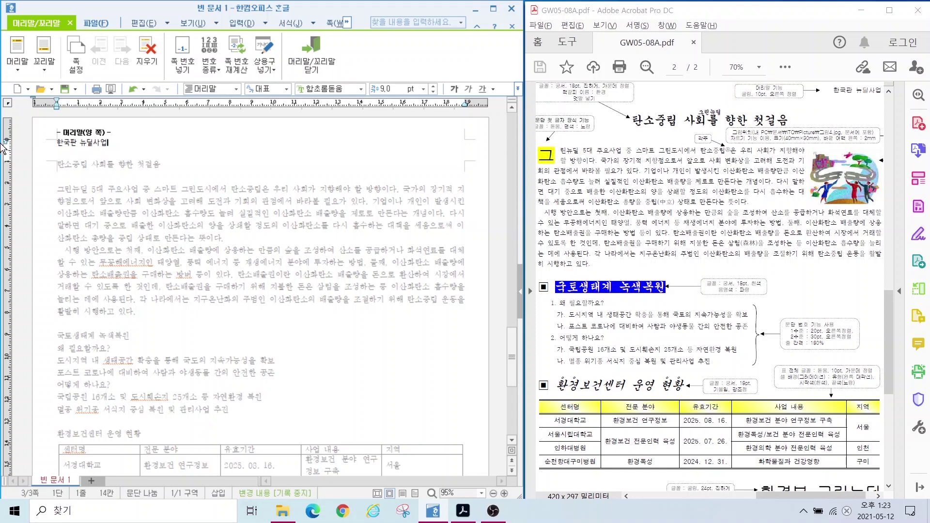
Step: Format the header text as 굴림 10 pt, right-aligned, and close header editing
left_click_drag(107, 143, 65, 132)
type("굴림")
key("Return")
left_click(433, 86)
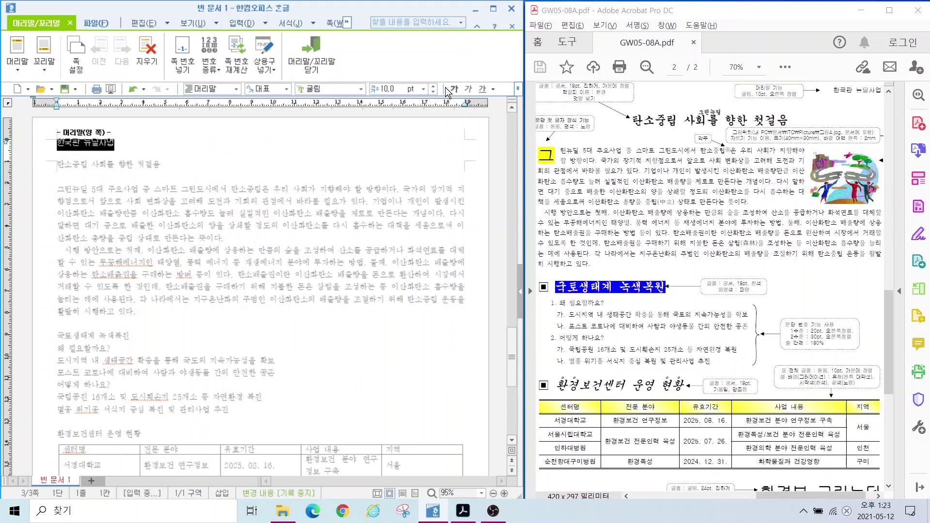
left_click(517, 88)
left_click(557, 165)
left_click(182, 131)
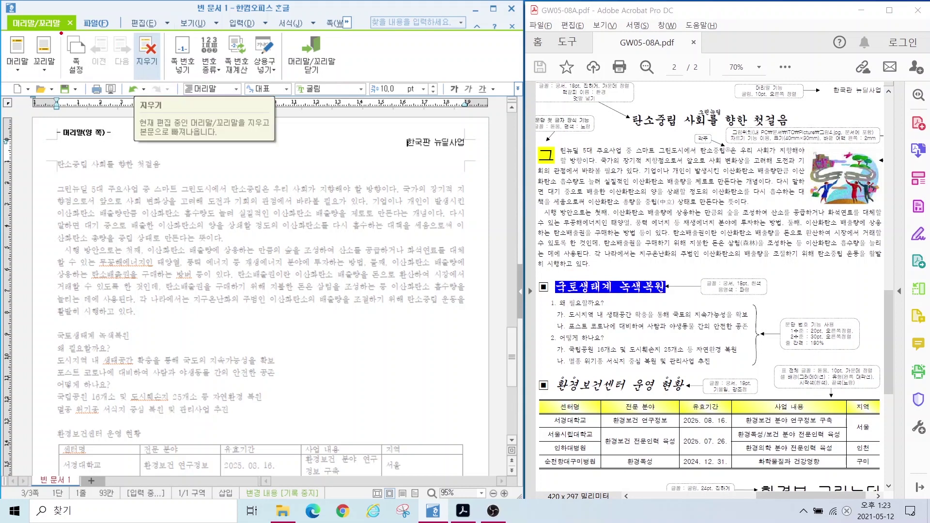
mouse_move(73, 27)
left_mouse_down()
mouse_move(54, 44)
mouse_move(13, 13)
mouse_move(54, 22)
left_mouse_up()
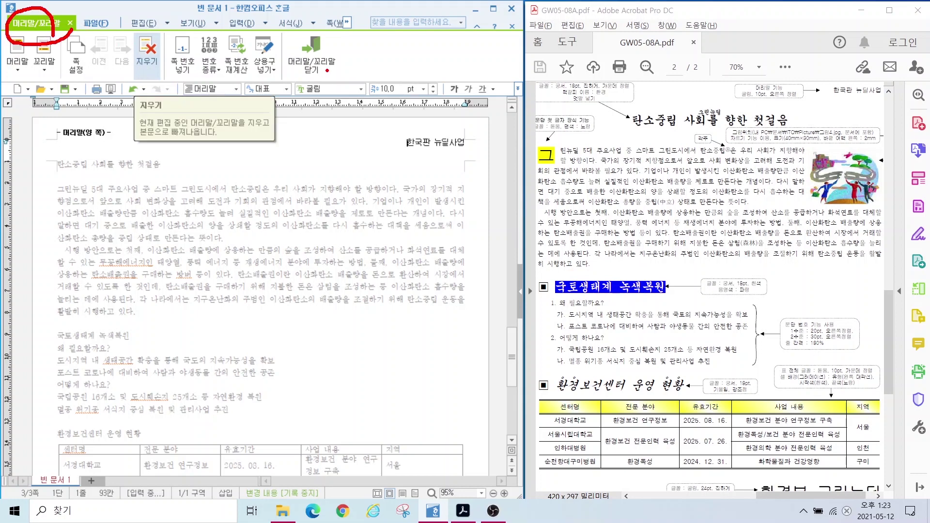
mouse_move(335, 75)
left_mouse_down()
mouse_move(270, 49)
mouse_move(329, 37)
mouse_move(334, 74)
left_mouse_up()
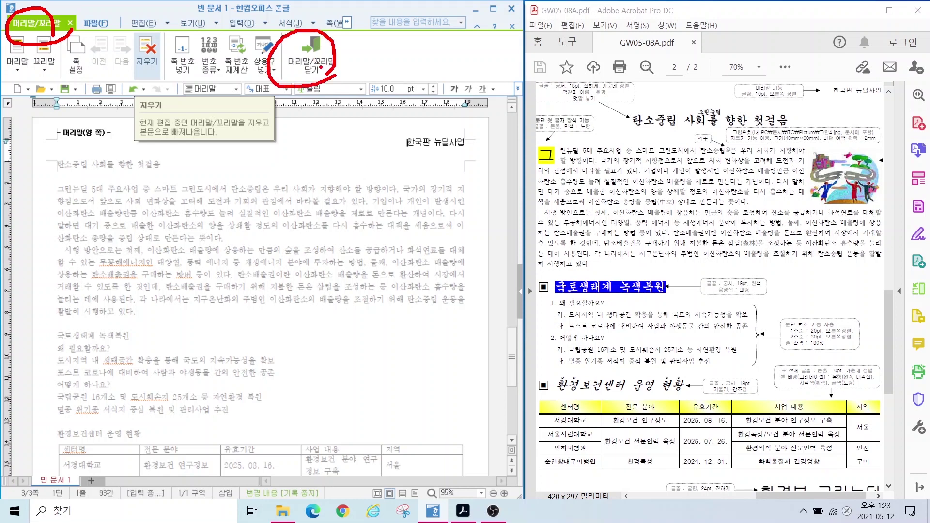
key("Escape")
left_click(310, 53)
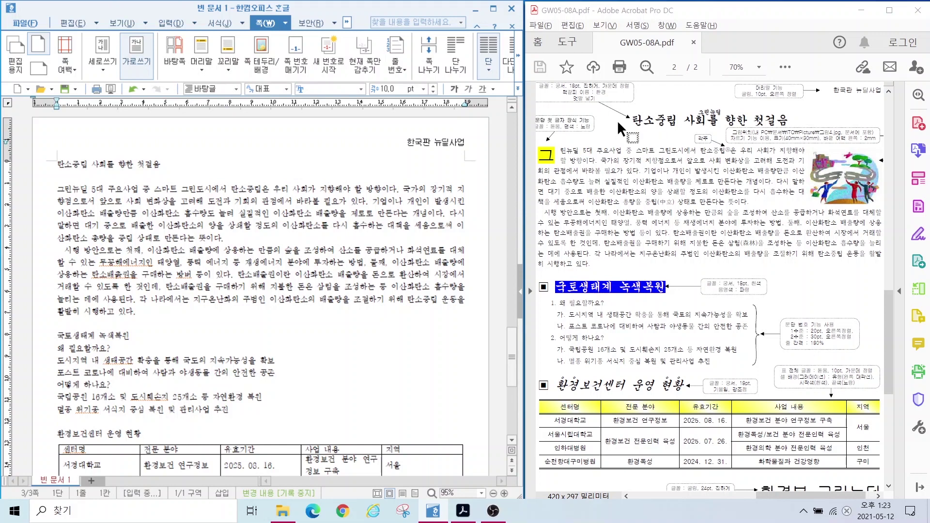
Step: Format the title line as 궁서 18 pt, centred
mouse_move(607, 105)
left_mouse_down()
mouse_move(695, 128)
mouse_move(811, 133)
left_mouse_up()
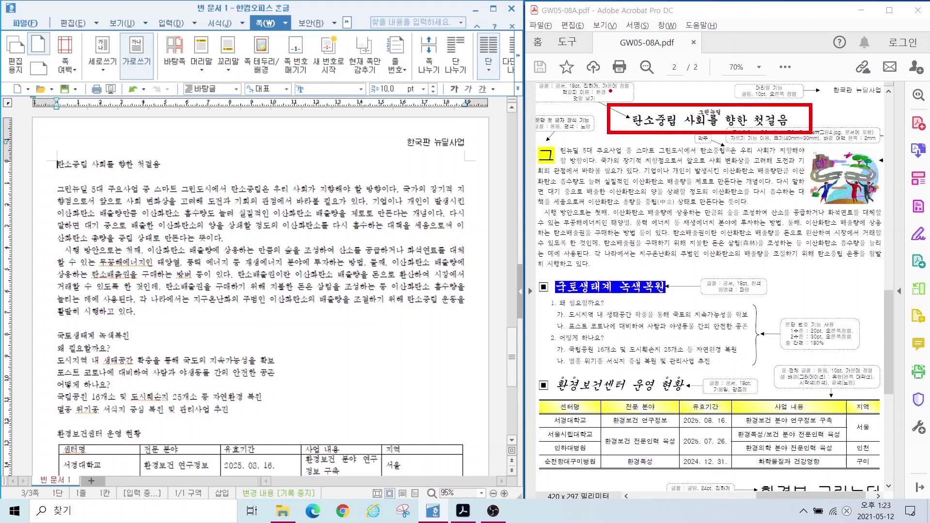
left_click_drag(610, 91, 651, 127)
left_click(43, 165)
left_click(361, 89)
left_click(319, 106)
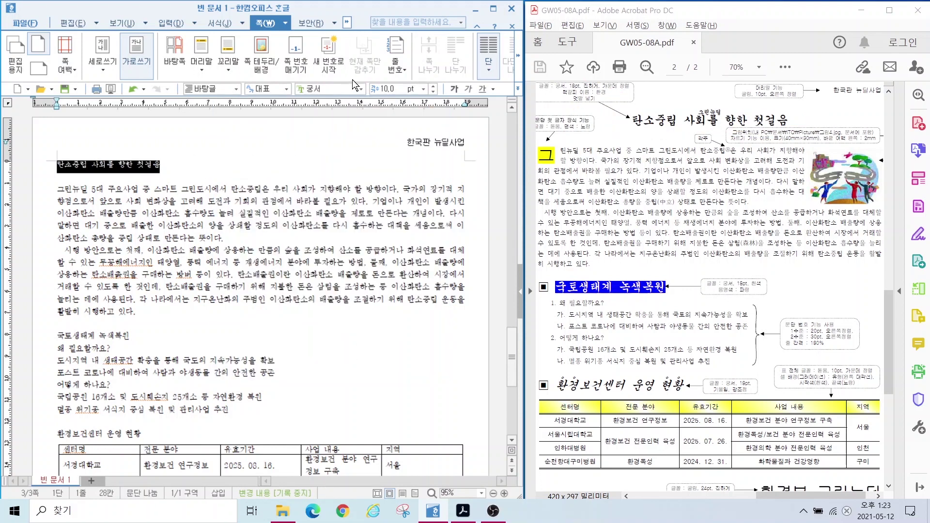
left_click(387, 88)
type("18")
key("Return")
left_click(517, 88)
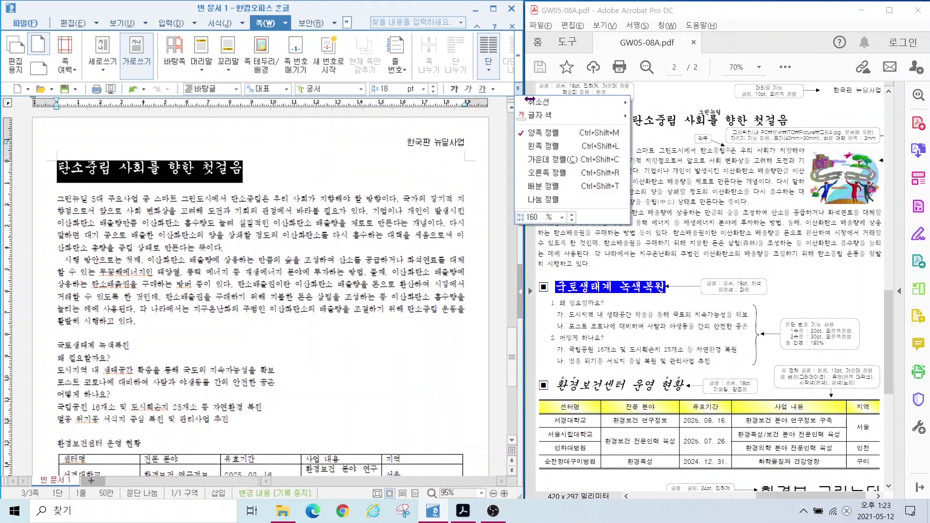
left_click(542, 161)
key("Escape")
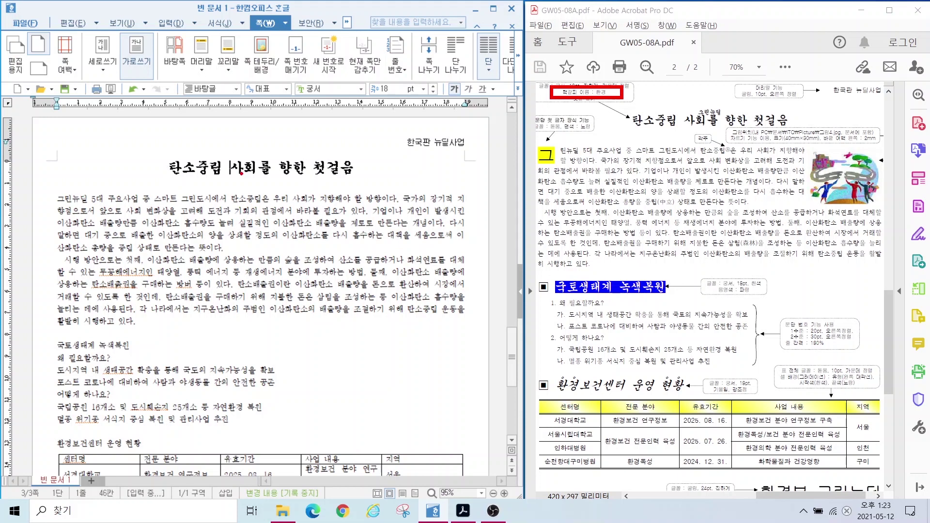
Step: Put the caret at the start of the title 탄소중립 사회를 향한 첫걸음
left_click_drag(629, 99, 637, 101)
key("Escape")
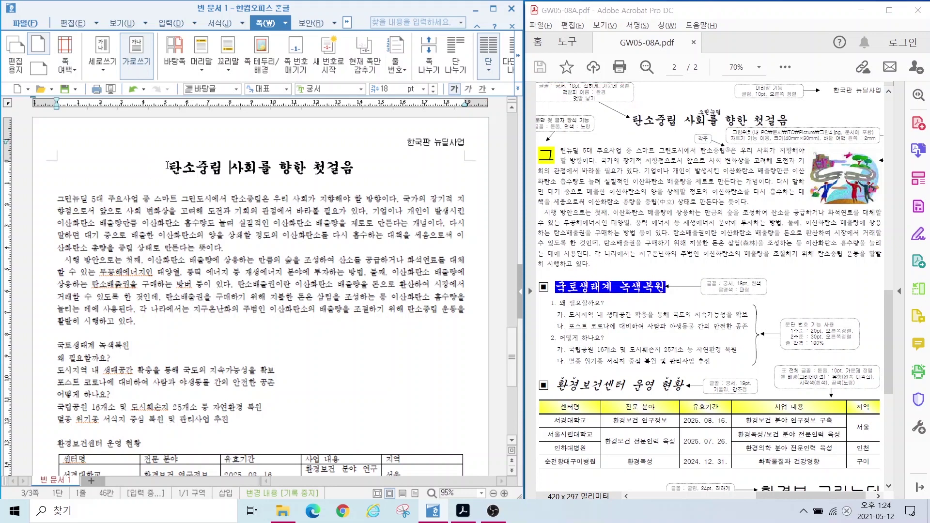
left_click(167, 166)
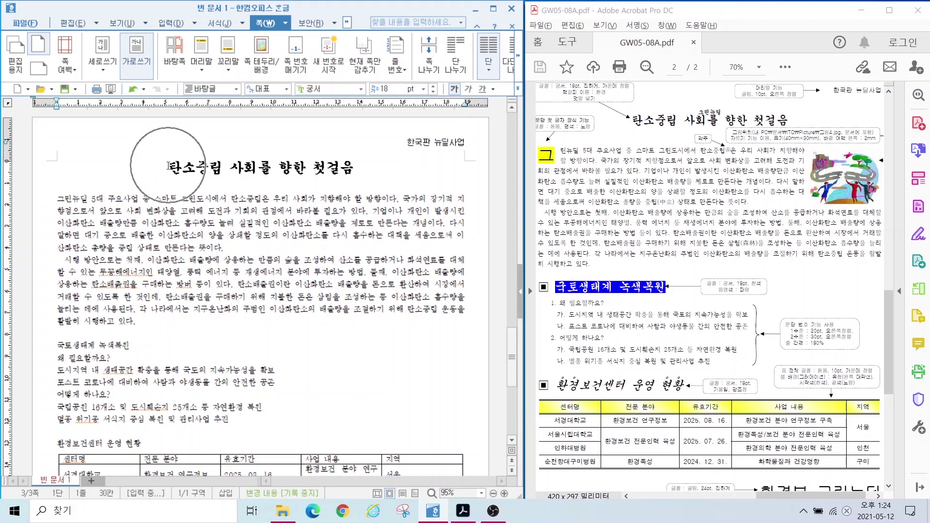
left_click(167, 24)
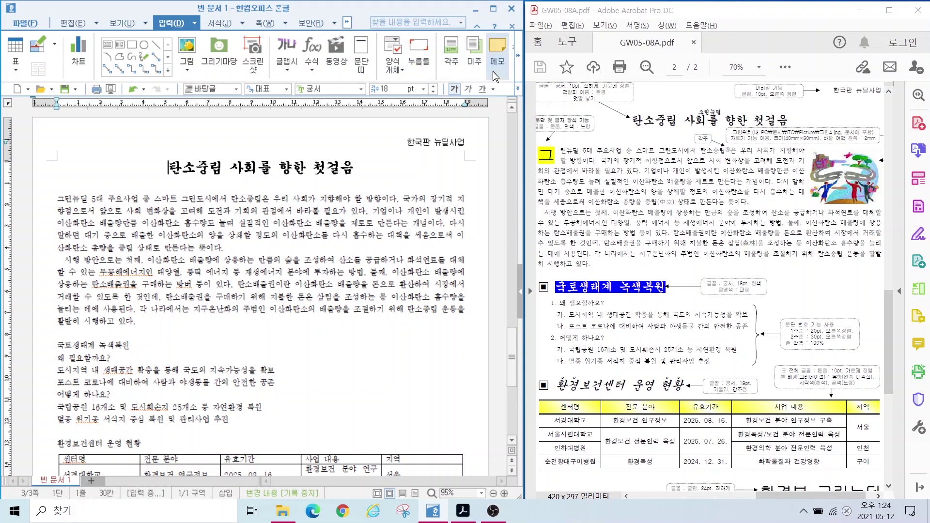
Step: Insert a bookmark named 환경 before the title 탄소중립 사회를 향한 첫걸음
left_click(518, 54)
left_click(518, 54)
left_click(401, 54)
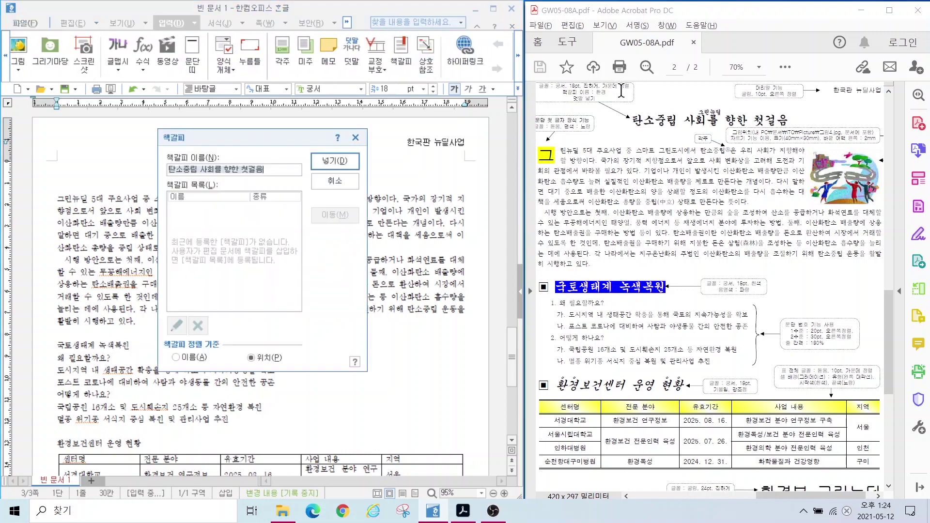
key("ctrl+a")
key("BackSpace")
type("환경")
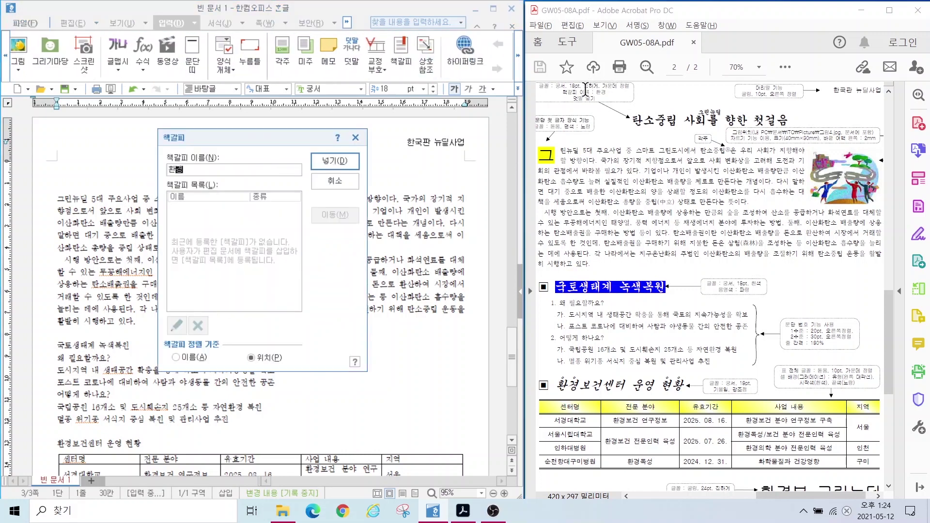
left_click(326, 162)
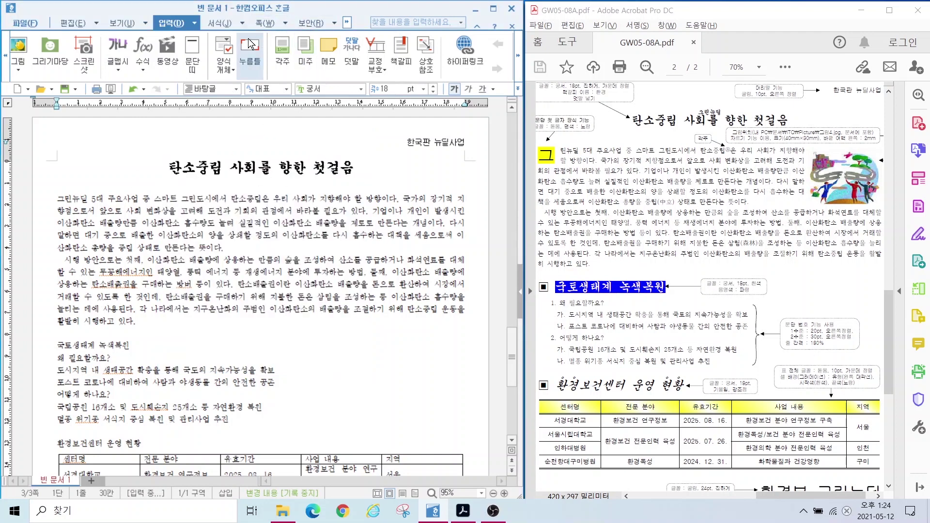
left_click(166, 167)
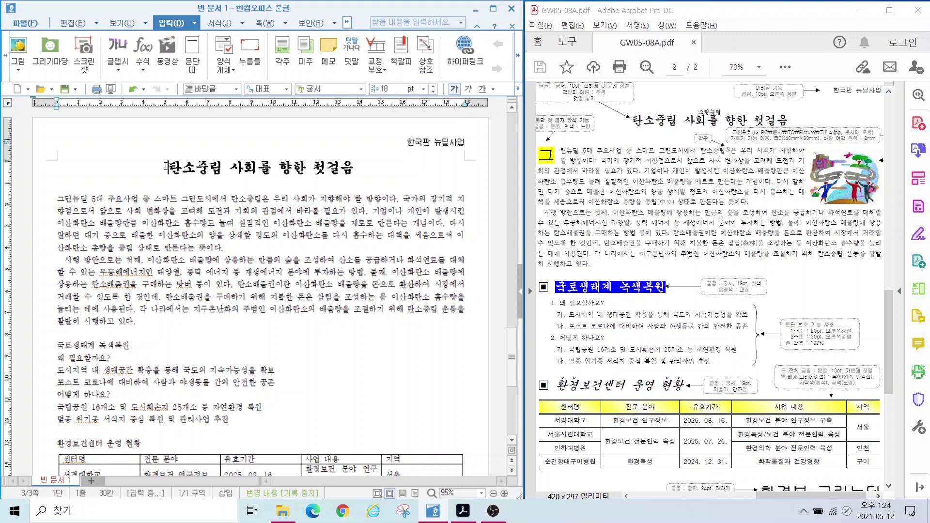
left_click(117, 24)
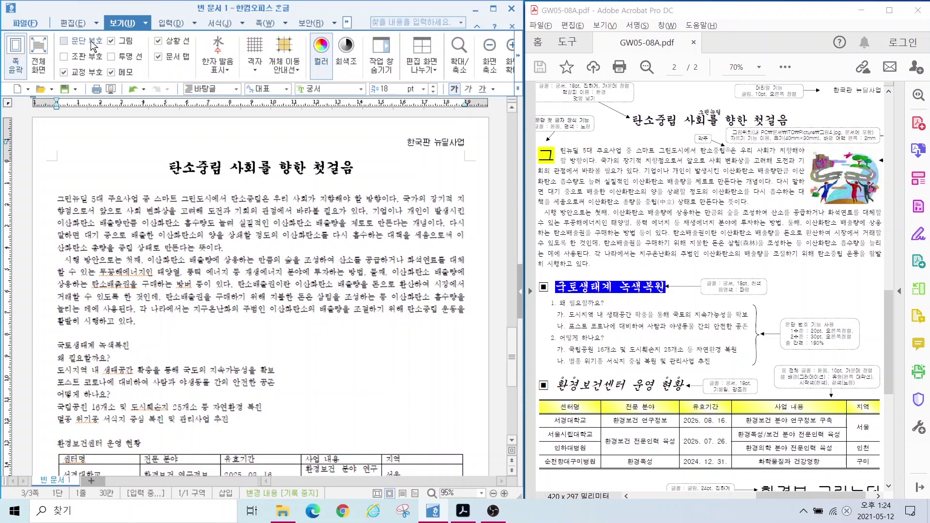
left_click(72, 54)
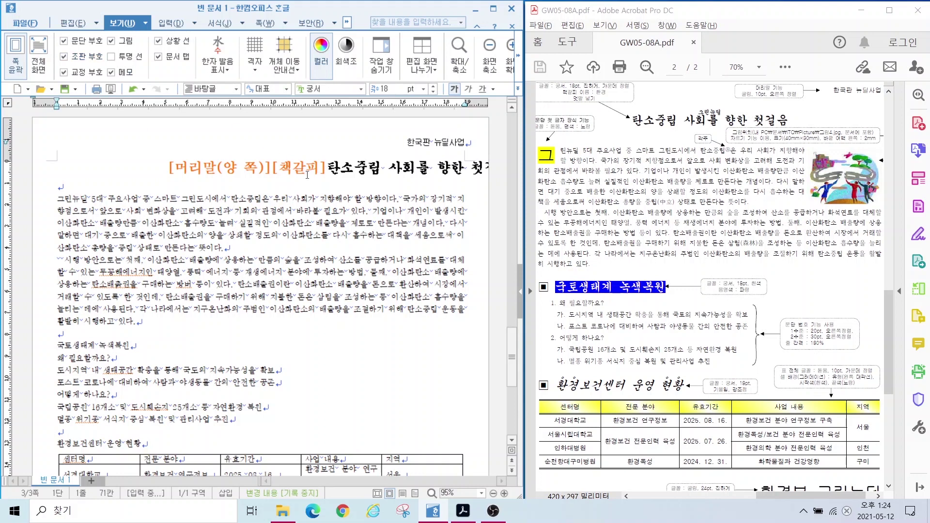
left_click(66, 56)
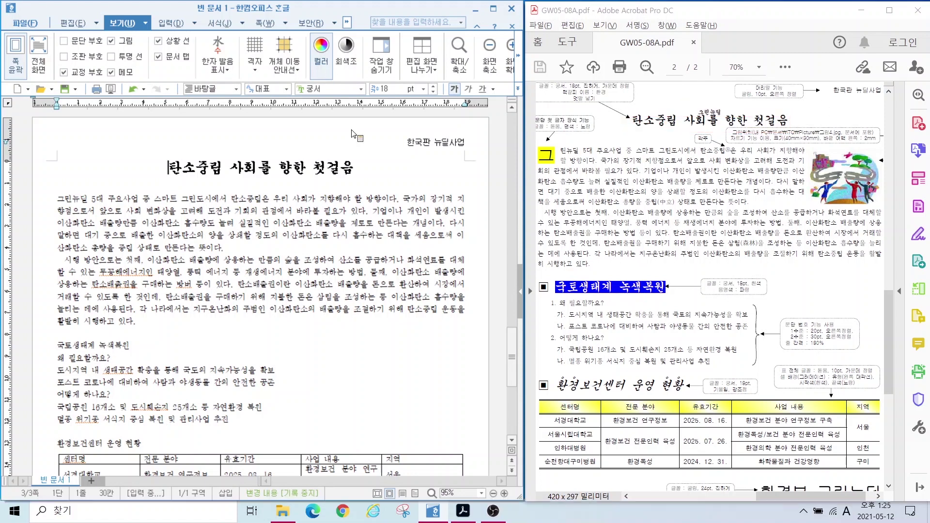
left_click_drag(348, 168, 167, 170)
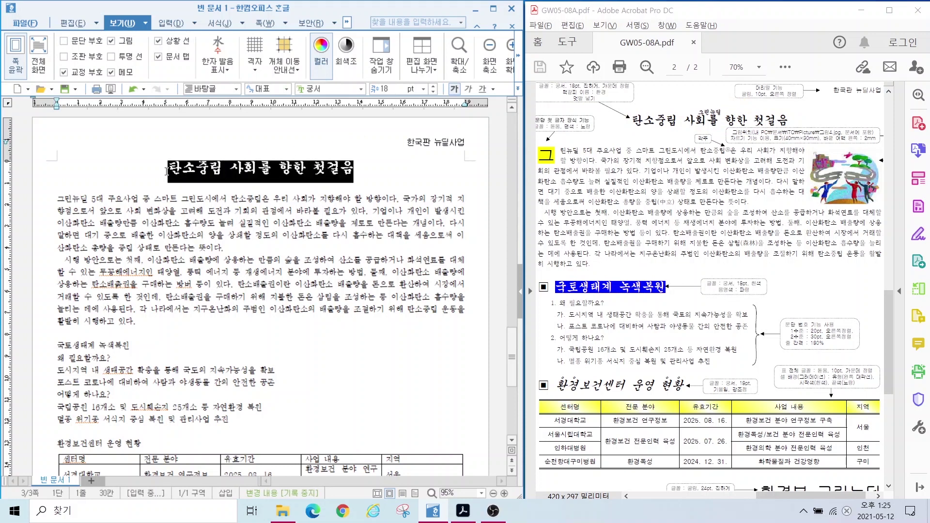
Step: Insert 그린뉴딜 as ruby text positioned above 사회를 in the title
left_click(174, 24)
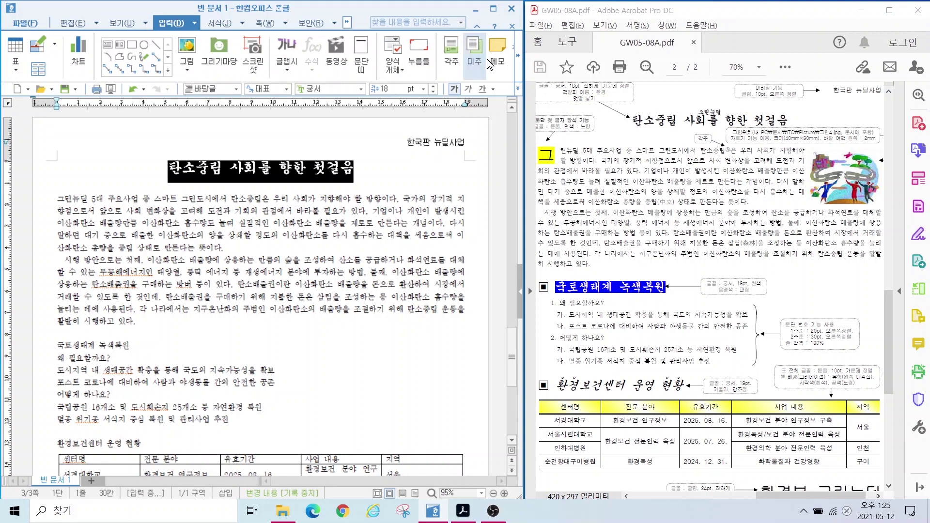
left_click(517, 56)
left_click(518, 57)
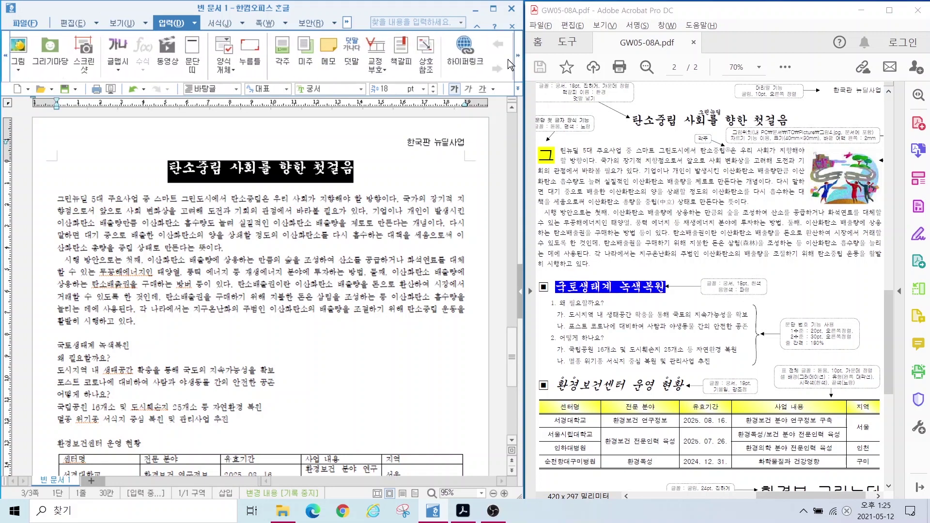
left_click(343, 52)
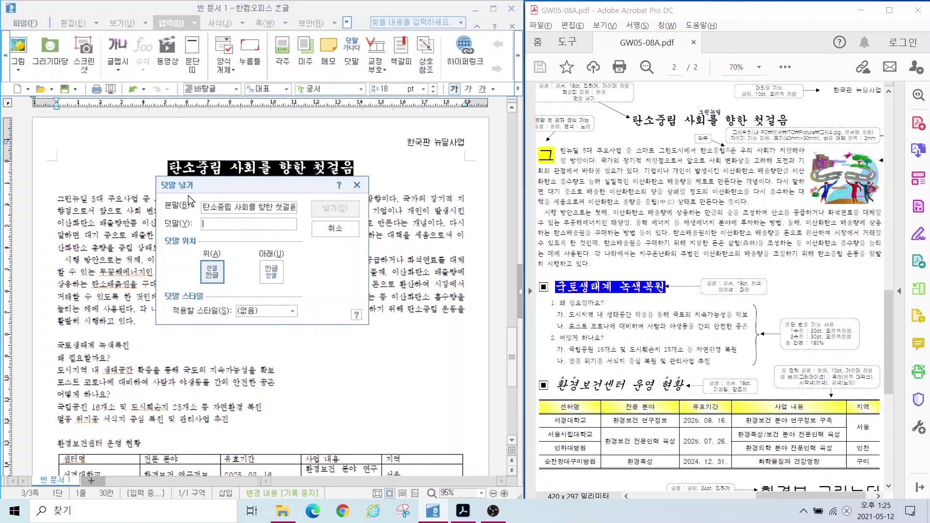
left_click(213, 223)
type("그린뉴")
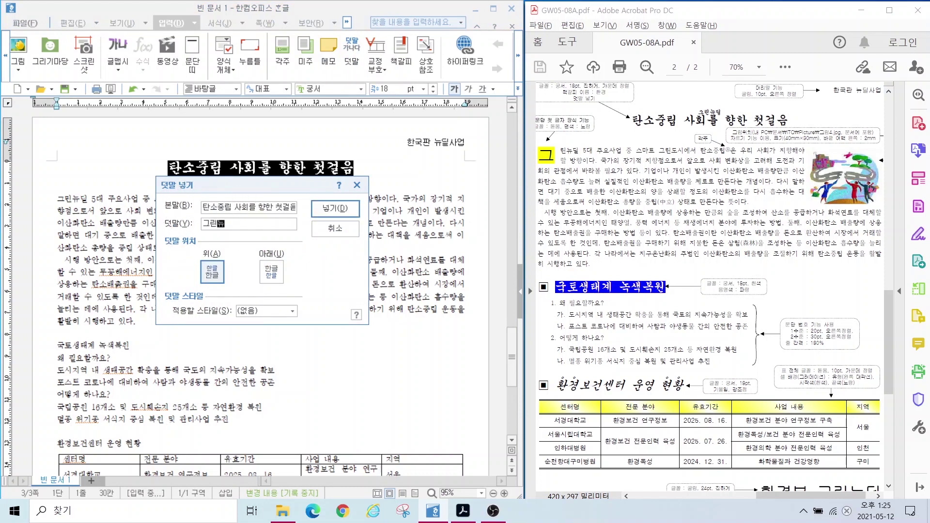
type("딜")
key("alt")
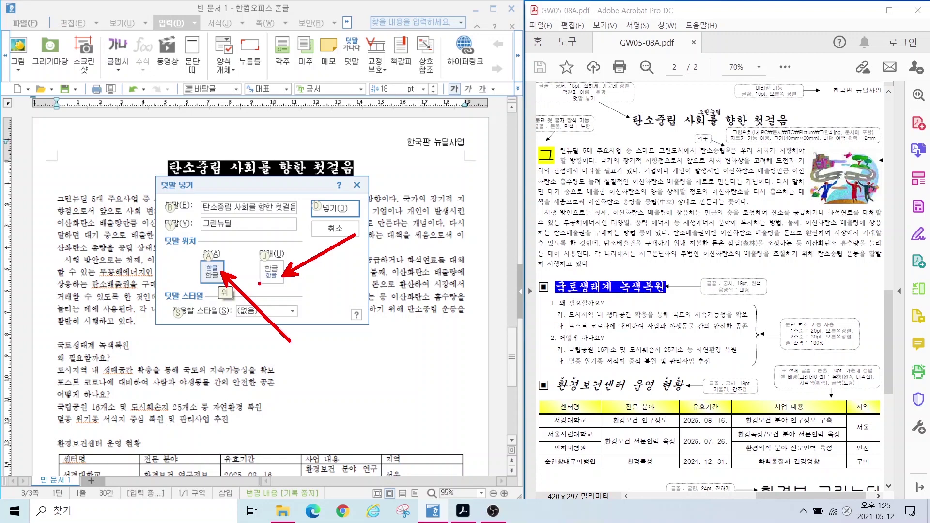
left_click(217, 270)
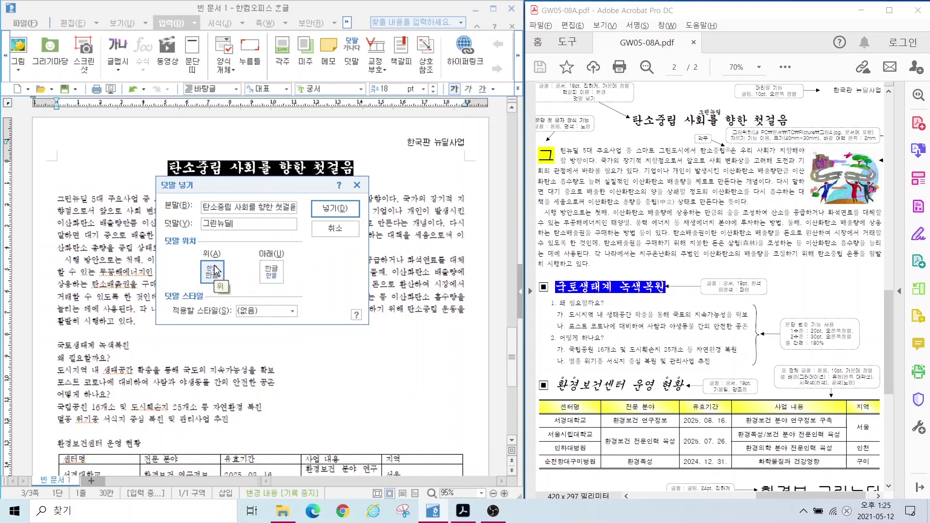
left_click(329, 207)
mouse_move(589, 134)
left_mouse_down()
mouse_move(535, 132)
mouse_move(581, 99)
mouse_move(585, 136)
left_mouse_up()
mouse_move(558, 165)
left_mouse_down()
mouse_move(537, 178)
mouse_move(543, 142)
mouse_move(558, 167)
left_mouse_up()
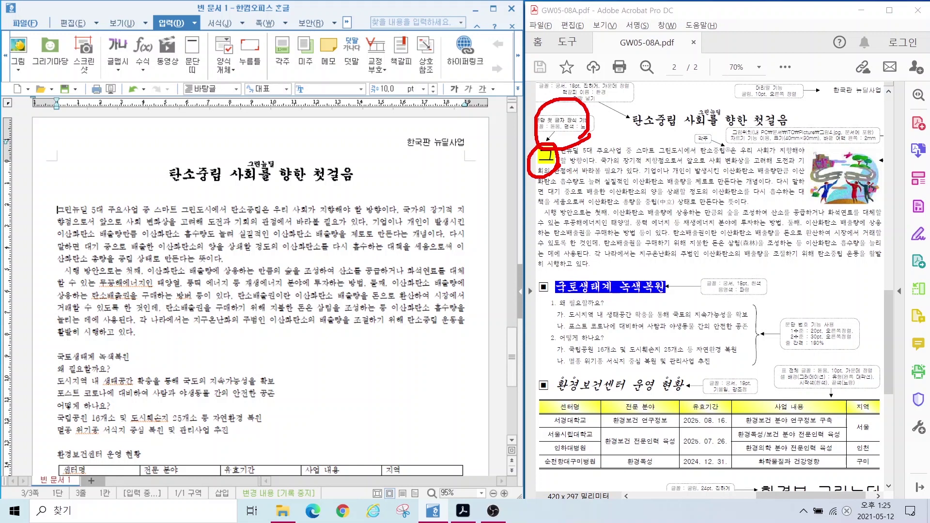
Step: Put the caret at the start of the first paragraph
left_click_drag(552, 158, 607, 196)
key("Escape")
left_click(66, 208)
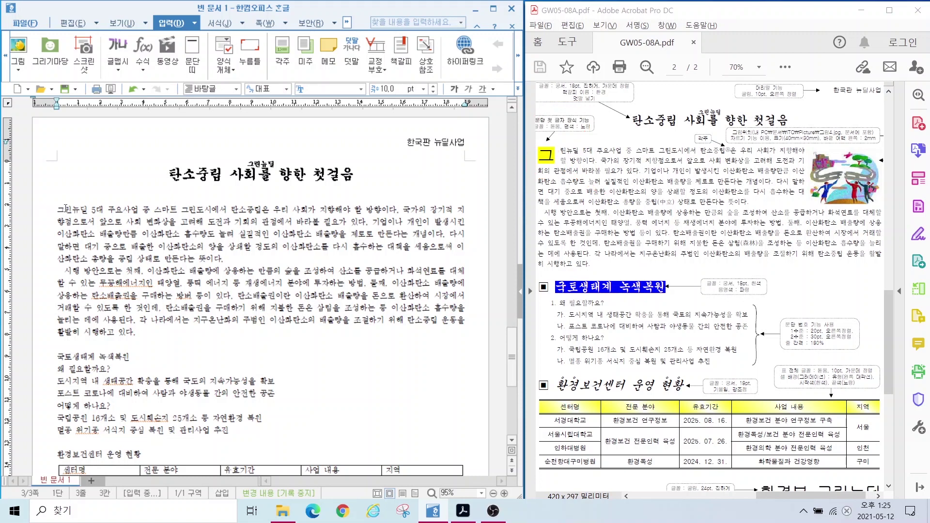
key("shift+Home")
key("ctrl+F12")
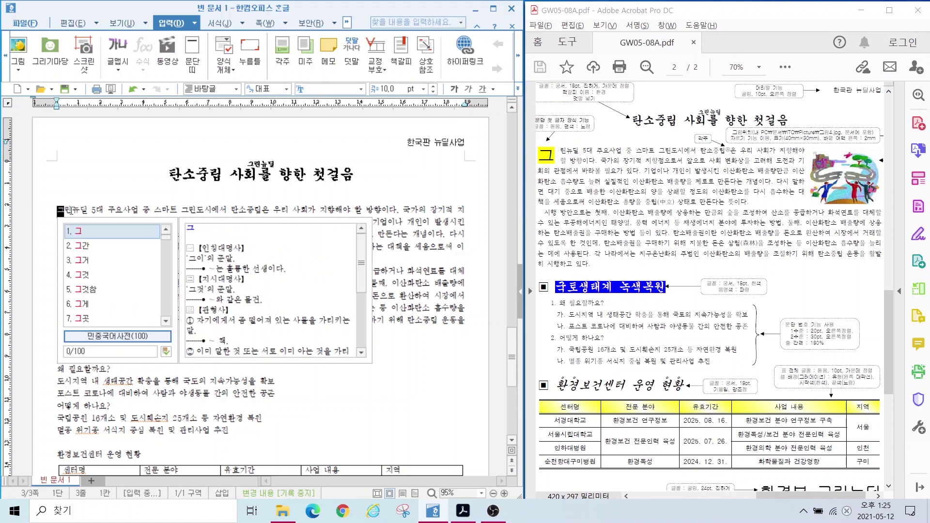
left_click(70, 210)
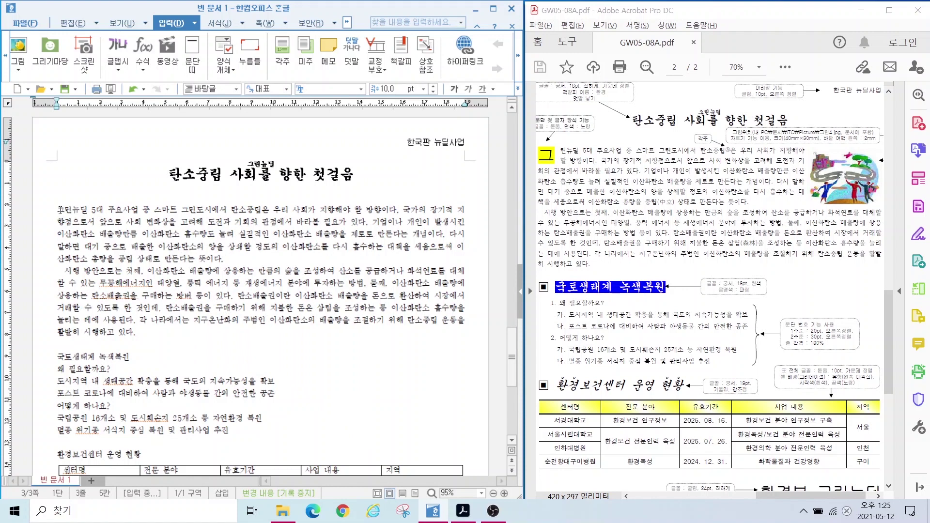
left_click(59, 210)
Step: Apply a 2-line 돋움 drop cap with a yellow face colour to the paragraph's first letter
left_click(219, 25)
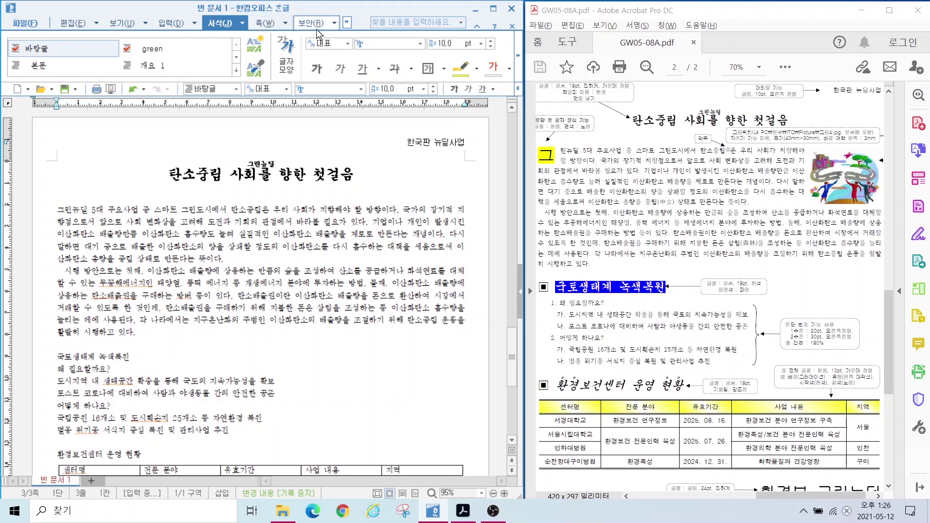
left_click(517, 56)
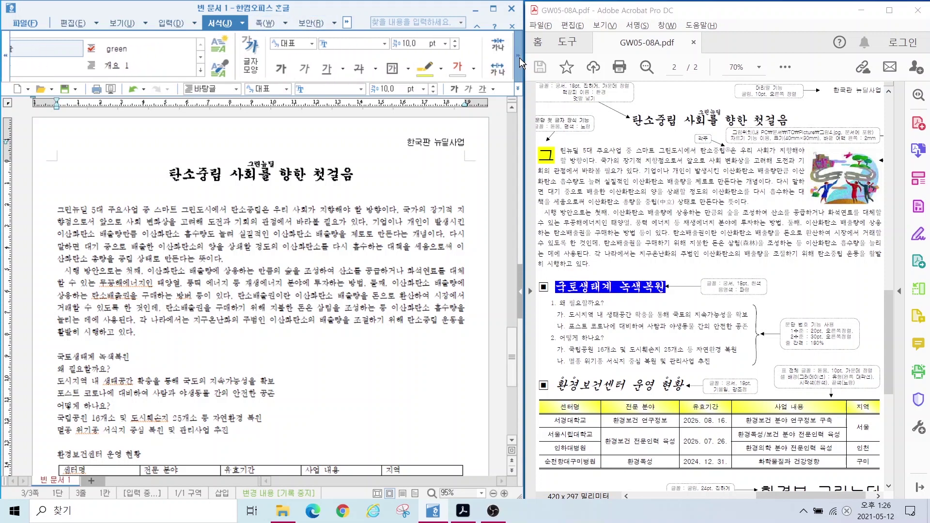
left_click(518, 56)
left_click(518, 57)
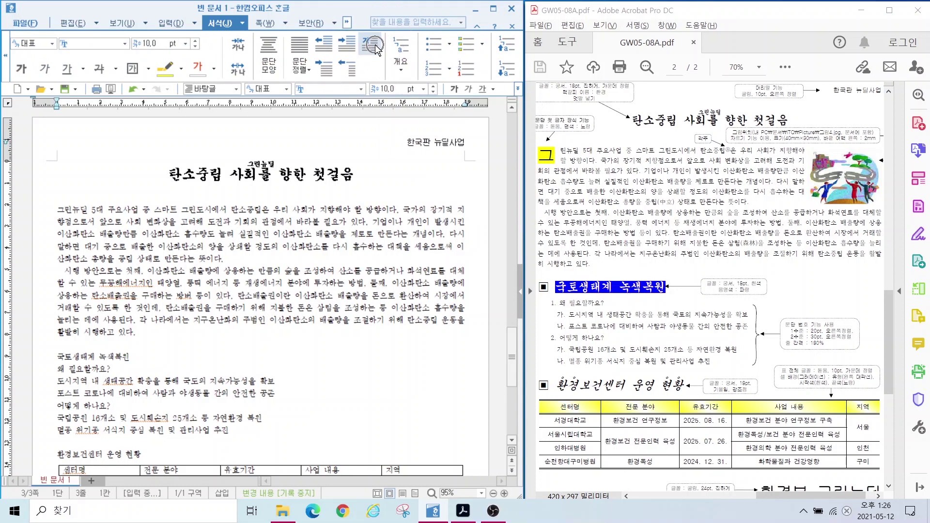
left_click(242, 24)
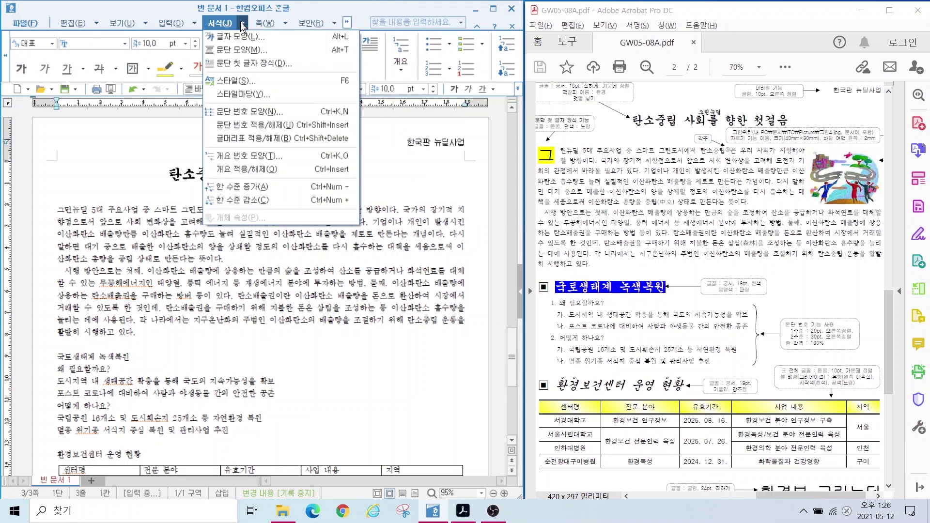
left_click(244, 65)
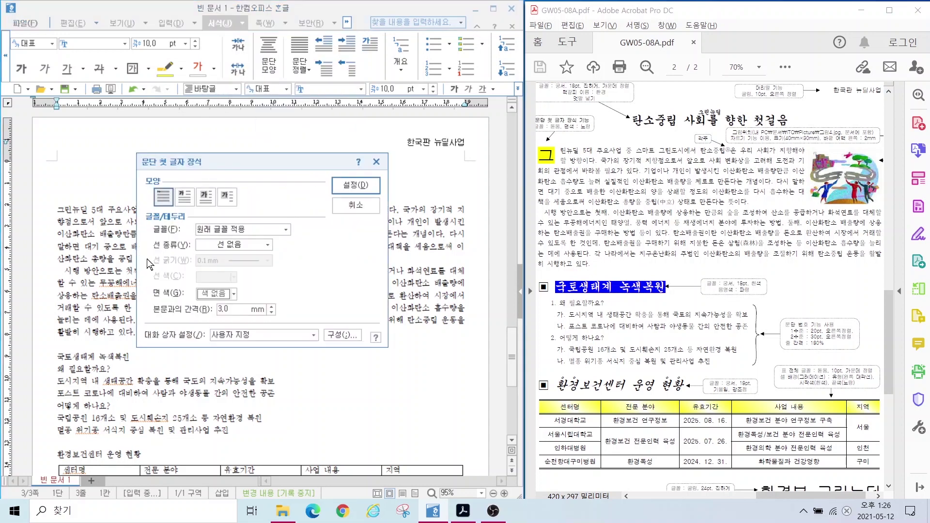
left_click(184, 199)
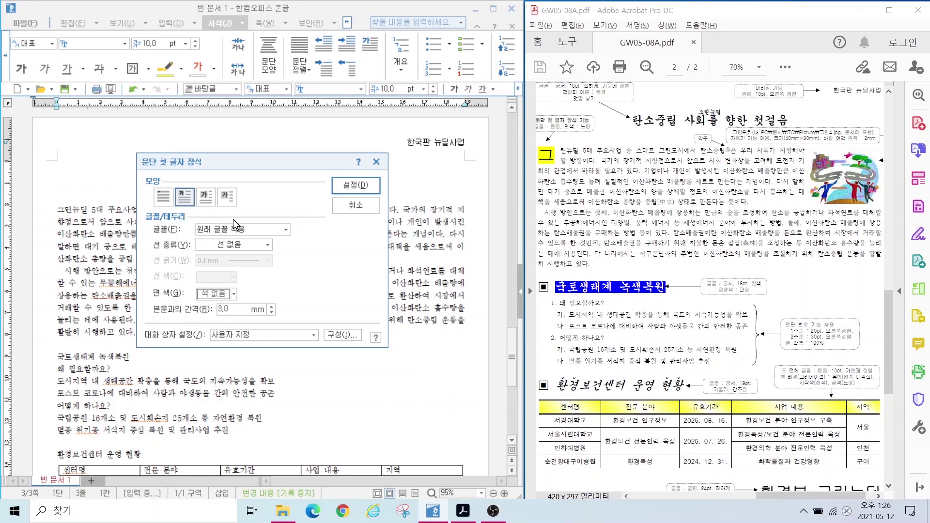
left_click(209, 231)
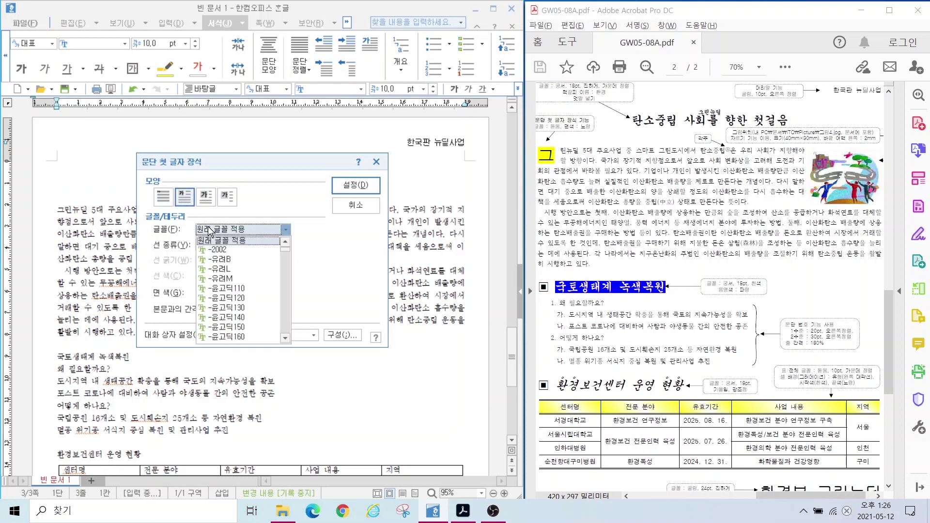
type("돋움")
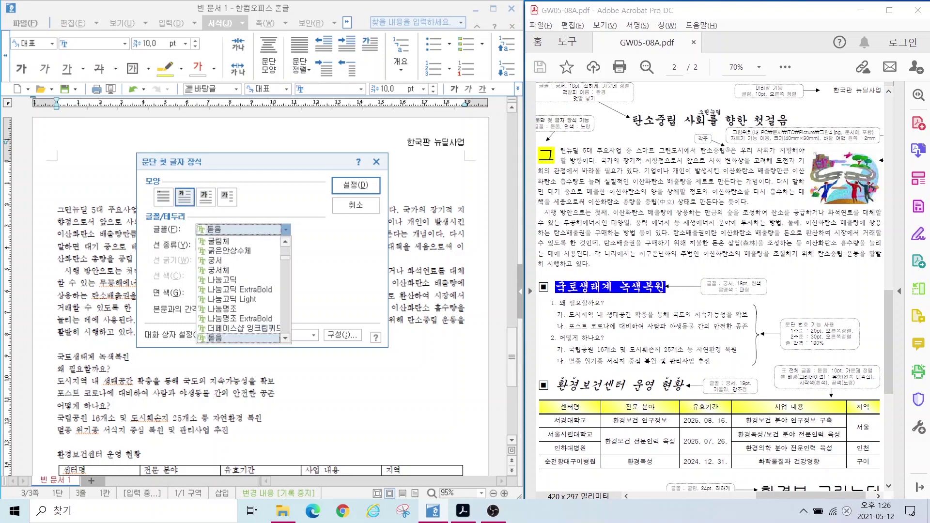
key("Return")
left_click(228, 292)
left_click(220, 329)
left_click(355, 184)
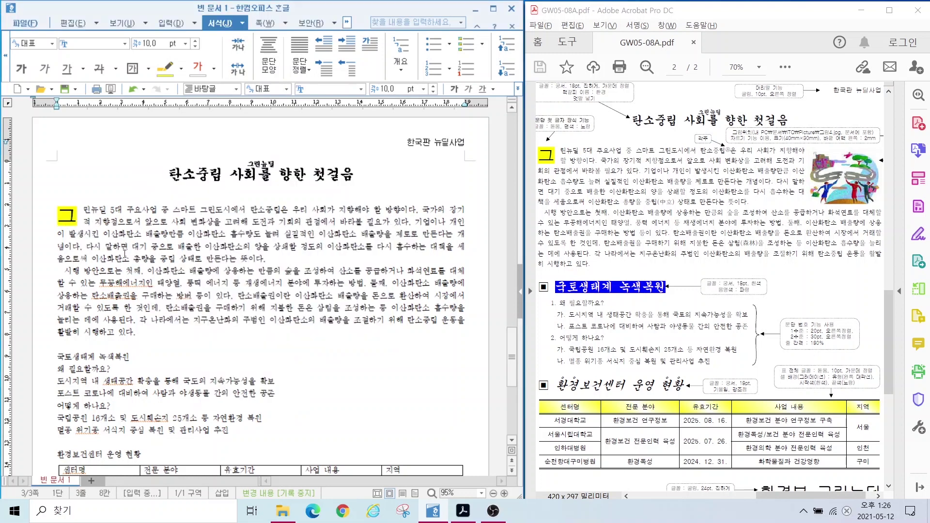
Step: Place the caret where the footnote belongs in the first paragraph
left_click(124, 252)
key("ctrl+2")
left_click_drag(687, 129, 733, 161)
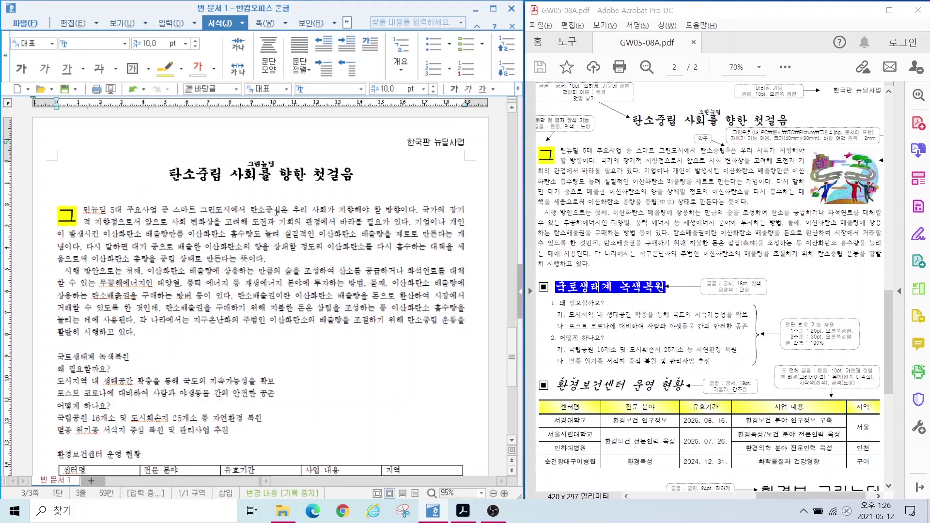
left_click(169, 24)
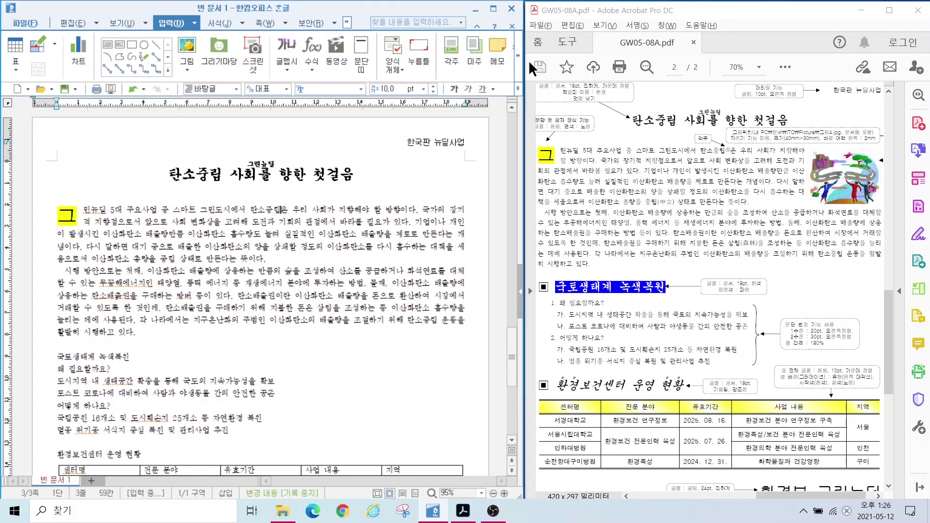
Step: Insert a footnote reading 이산화탄소의 실질적인 배출량을 0으로 만든다는 개념
left_click(452, 60)
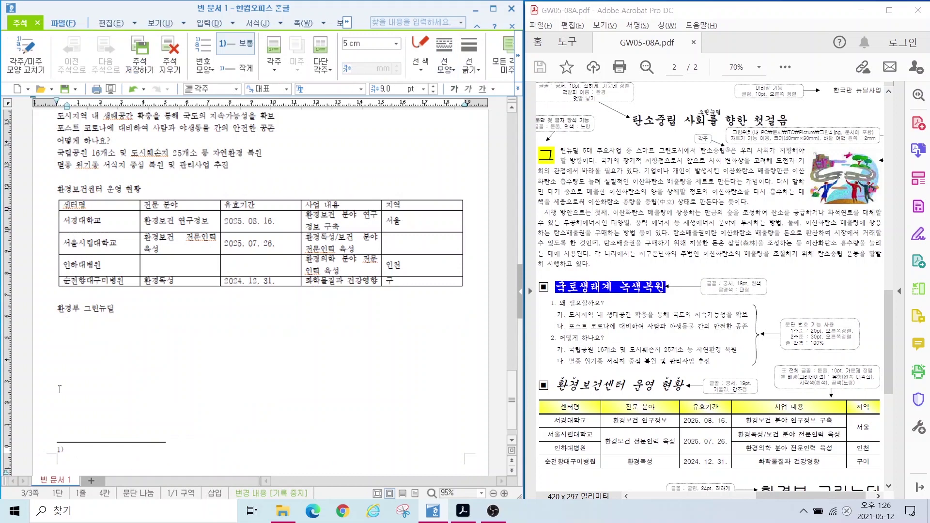
scroll(750, 456, "down", 3)
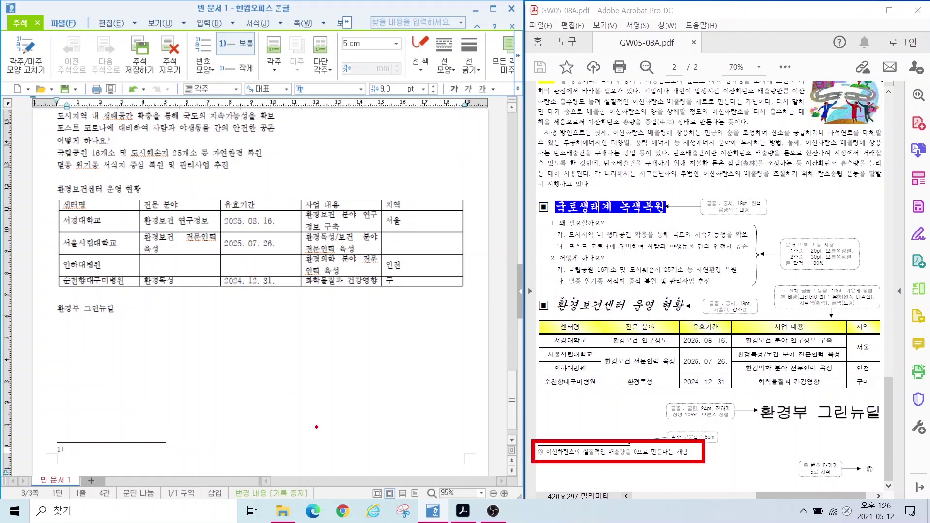
type("이산화탄소의 ")
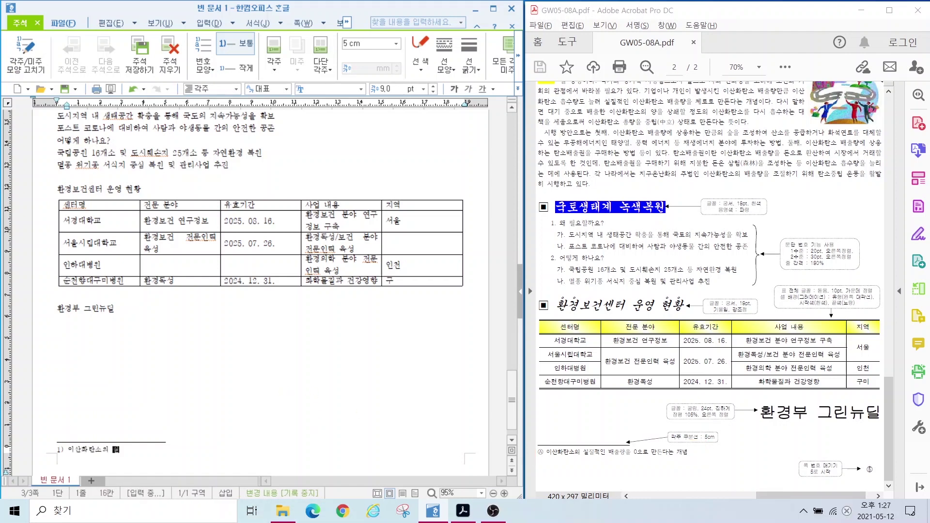
type("실질적인 배출량을 0으로 만든다는 개념")
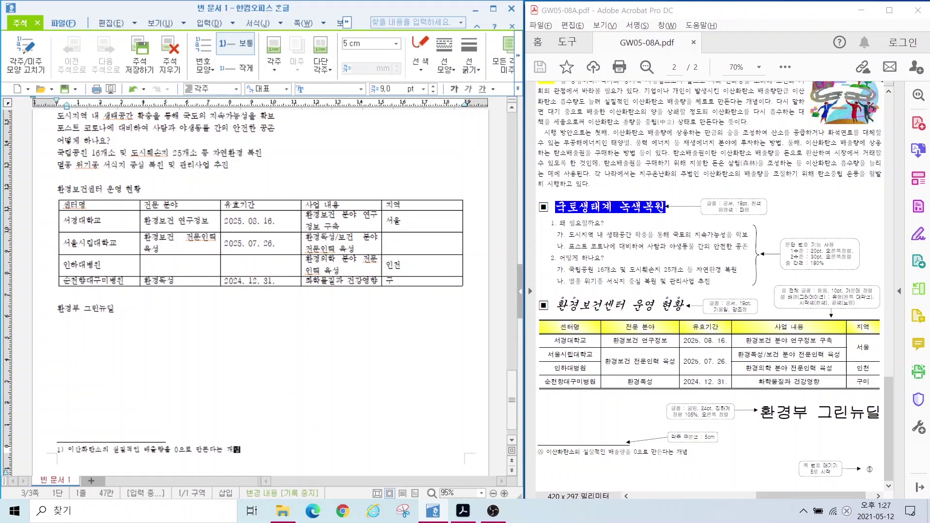
key("Right")
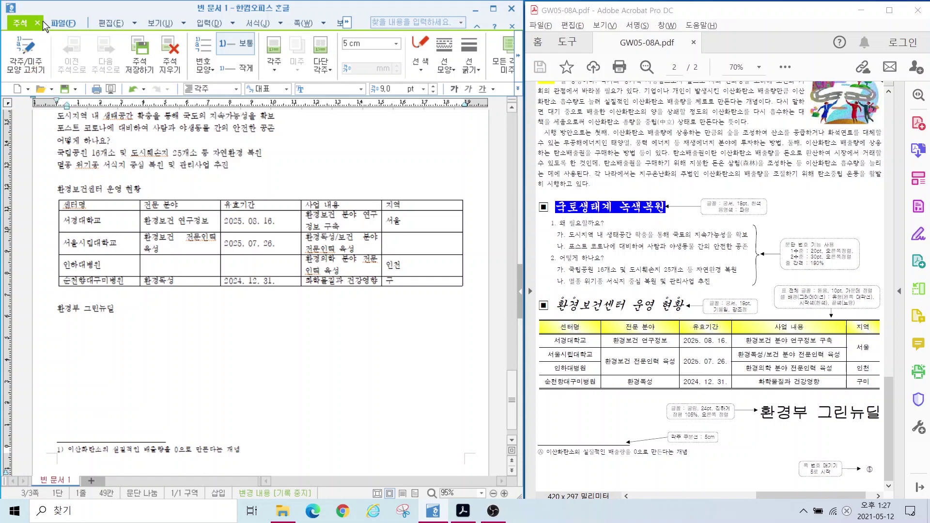
Step: Switch footnote numbering to circled letters and return to the body text
left_click(36, 68)
left_click(226, 144)
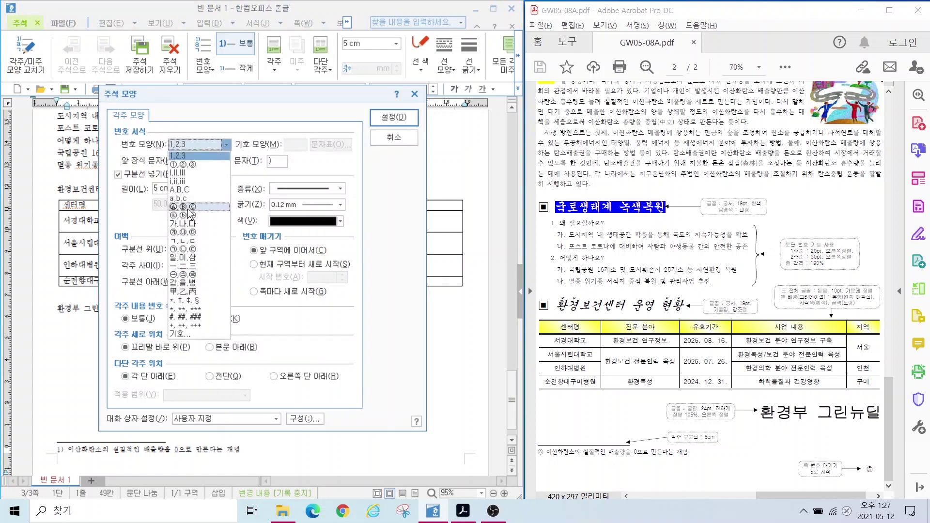
left_click(192, 215)
left_click(394, 117)
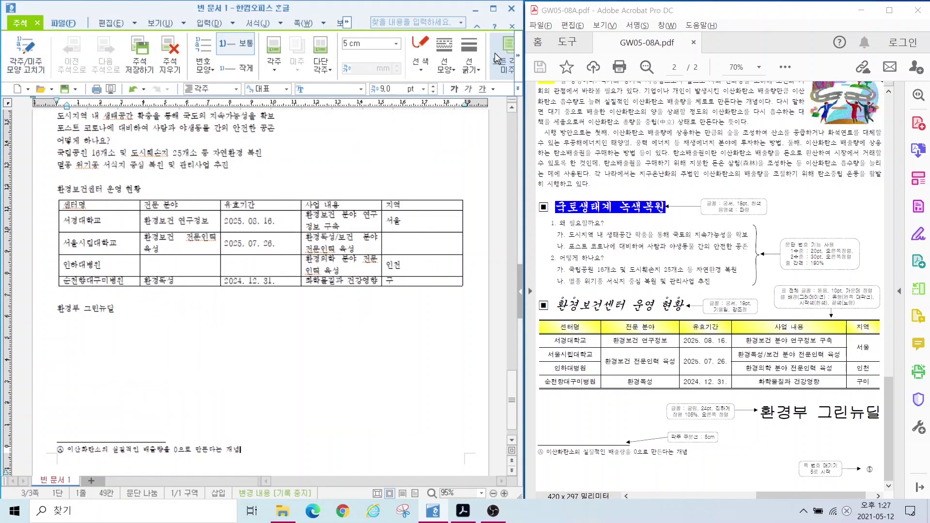
left_click(519, 55)
left_click(520, 54)
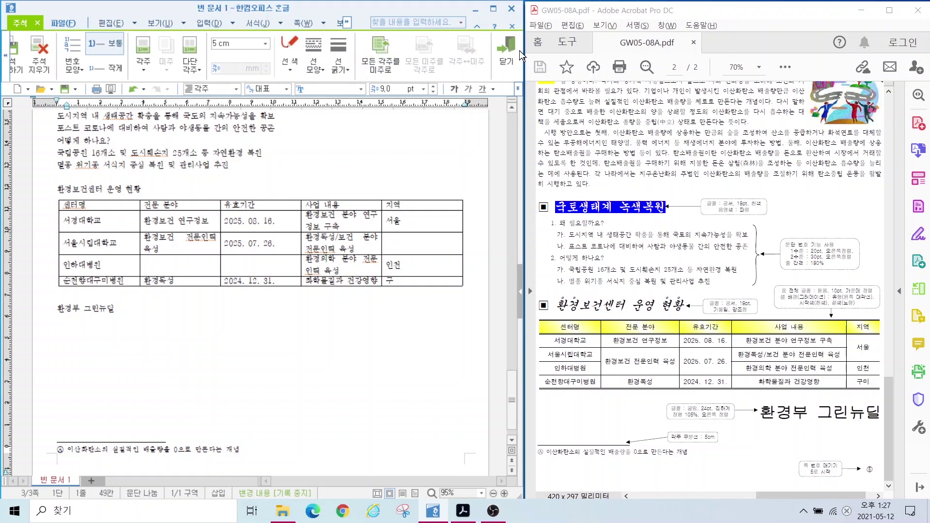
left_click(506, 49)
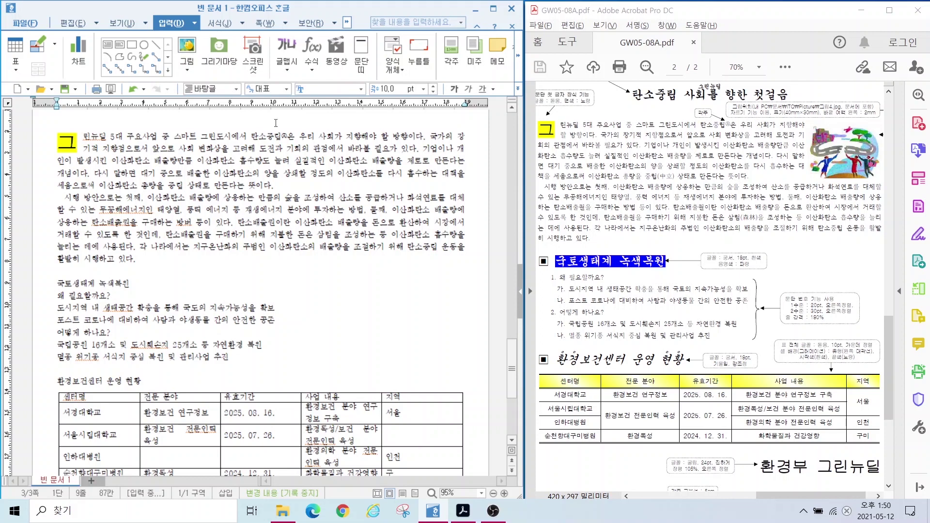
Step: Insert 그림4.JPG at the right side of the first paragraph
left_click(240, 209)
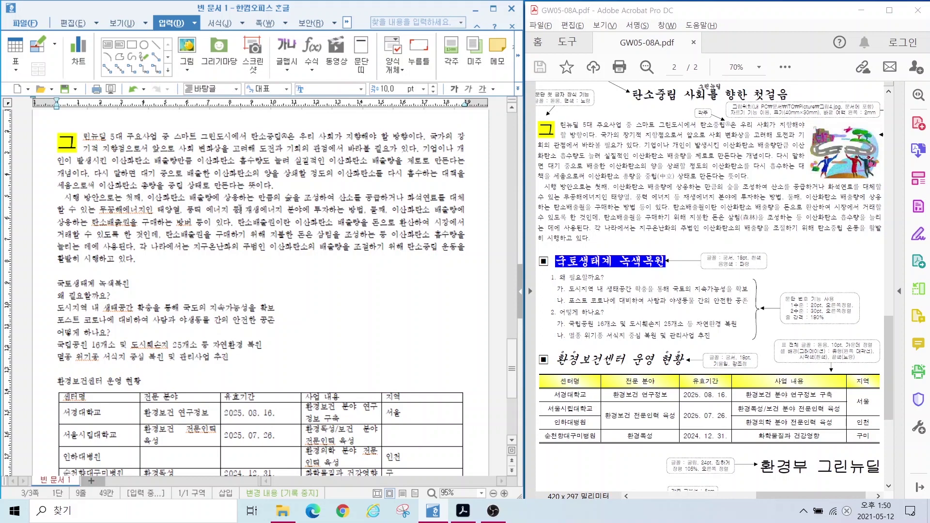
left_click(186, 54)
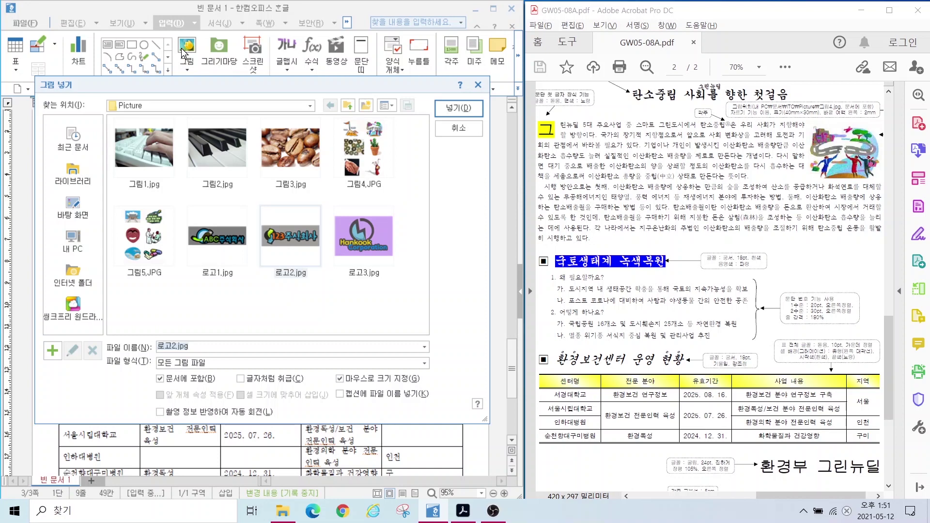
left_click(363, 162)
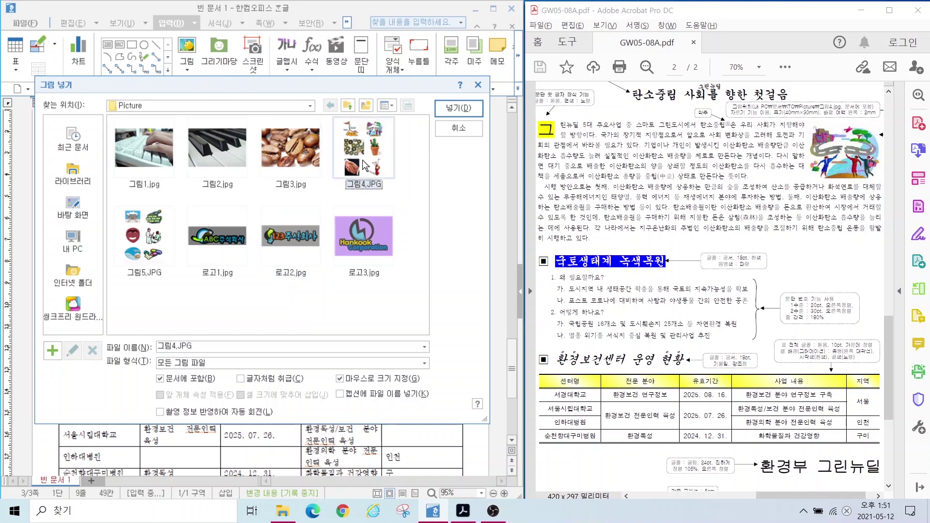
left_click(450, 110)
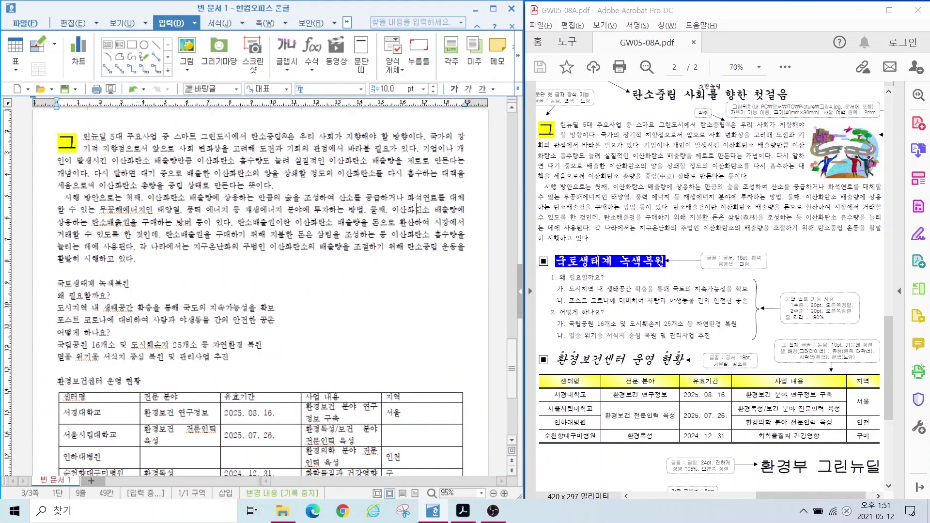
left_click_drag(367, 145, 461, 269)
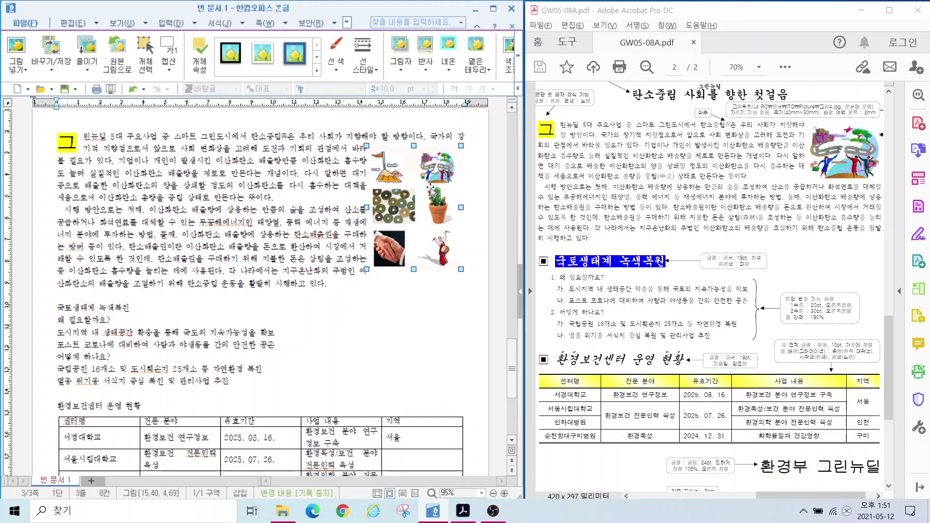
Step: Crop the picture to its top-right globe-and-people clipart and move it up
mouse_move(453, 198)
left_mouse_down()
mouse_move(405, 189)
mouse_move(441, 142)
mouse_move(457, 199)
left_mouse_up()
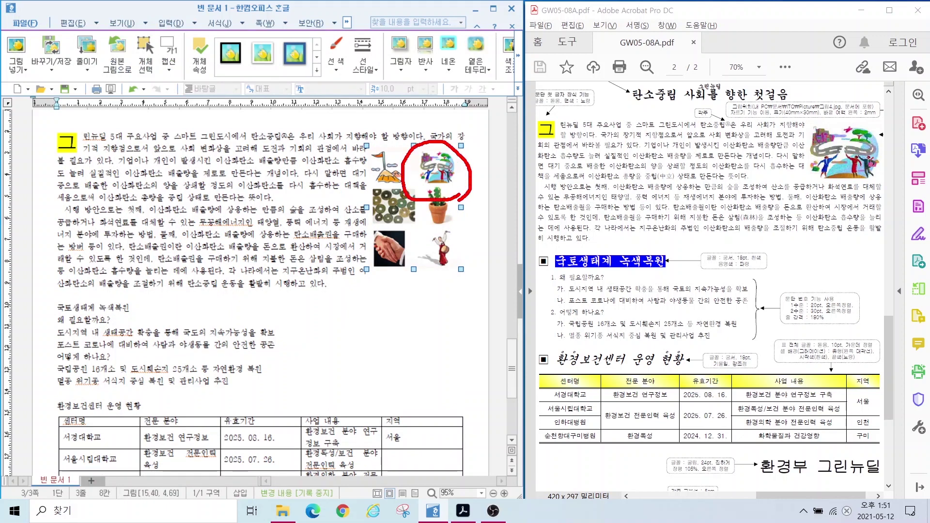
key("Escape")
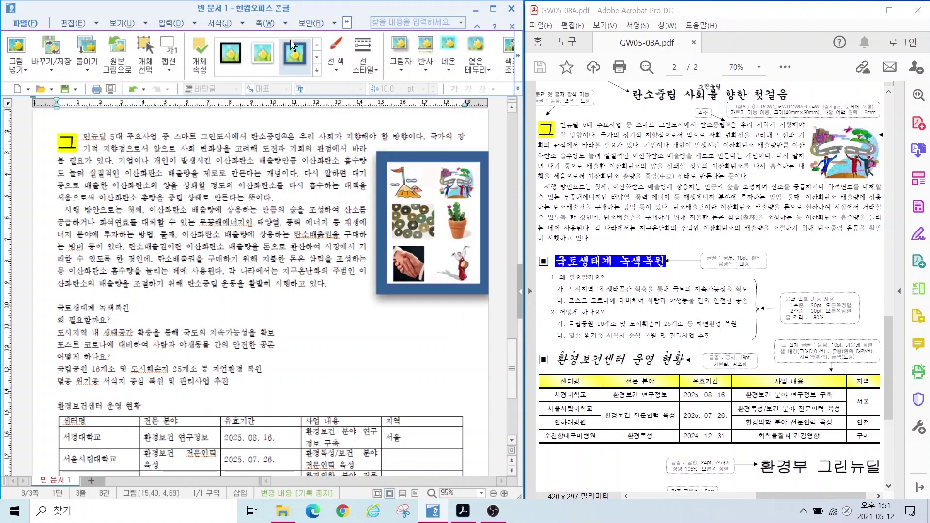
left_click(520, 48)
left_click(520, 48)
left_click(520, 49)
left_click(520, 49)
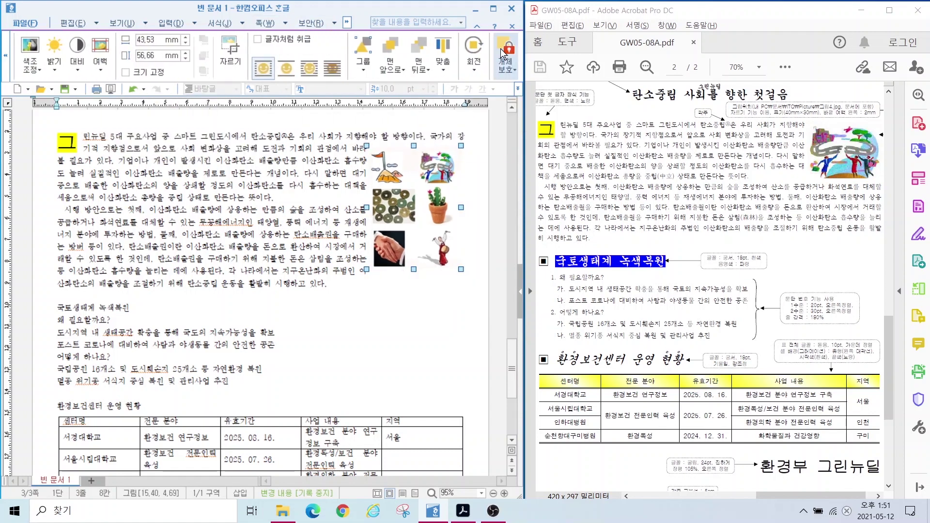
left_click(232, 55)
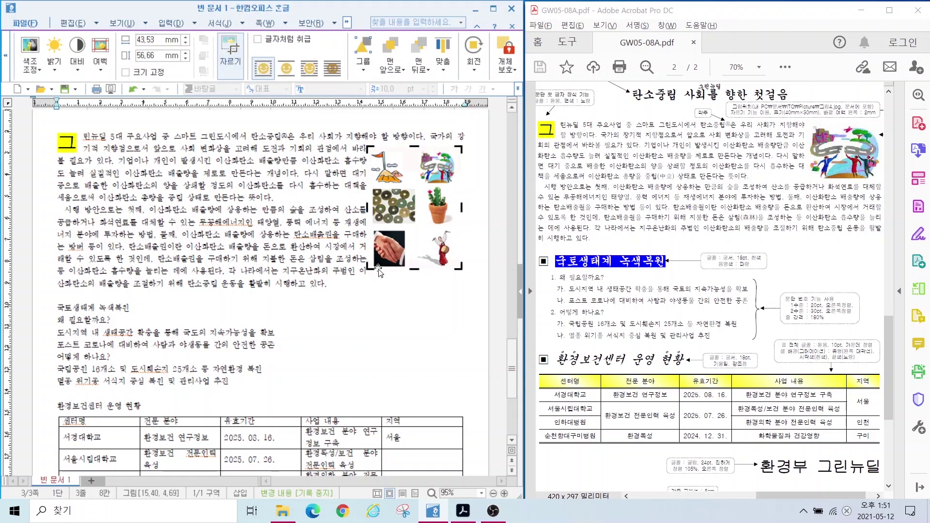
mouse_move(364, 260)
left_mouse_down()
mouse_move(365, 276)
mouse_move(379, 275)
left_mouse_up()
left_click_drag(412, 190, 411, 189)
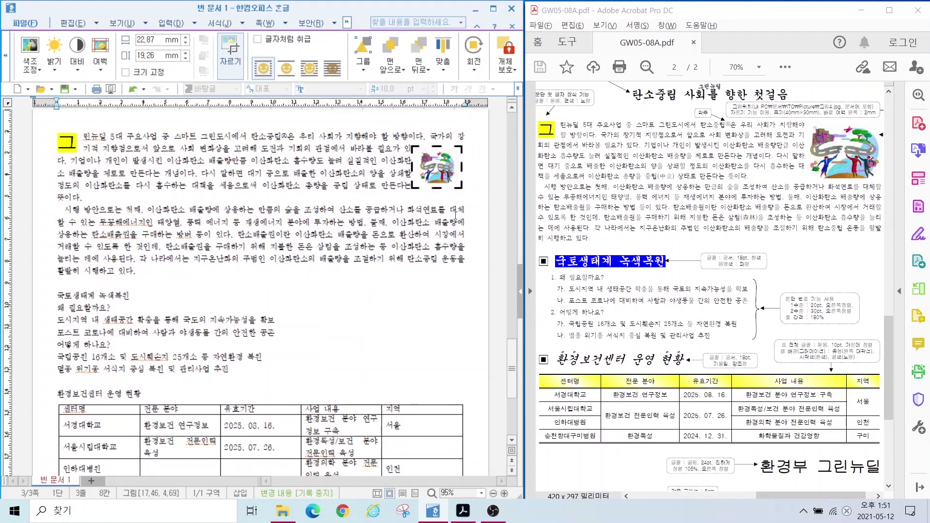
left_click(426, 300)
left_click_drag(431, 166, 432, 162)
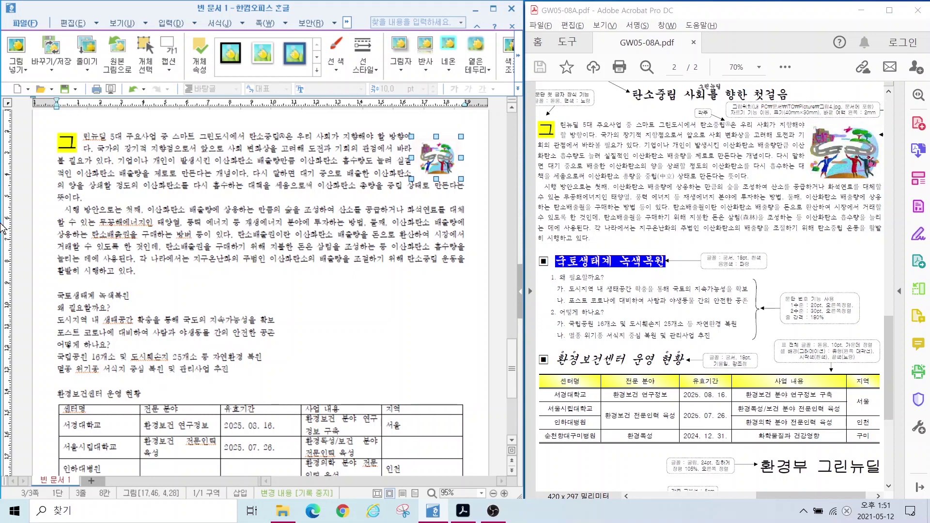
Step: Size the picture 40 × 30 mm with size locked and a 2 mm left margin
double_click(434, 167)
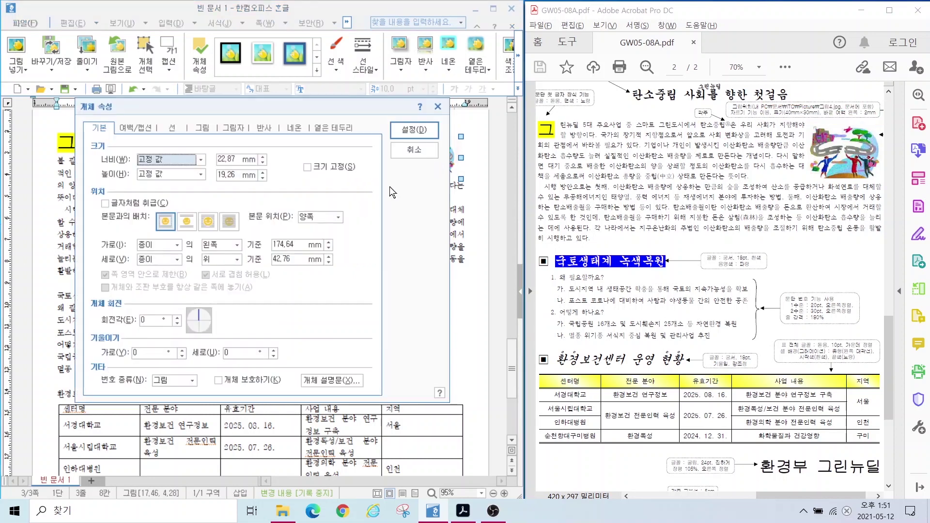
key("Tab")
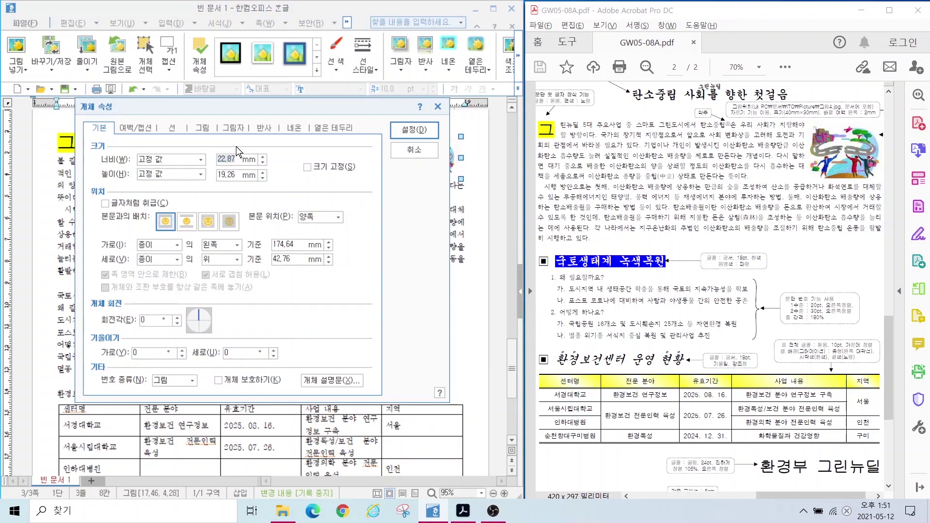
type("40")
key("Tab")
key("Tab")
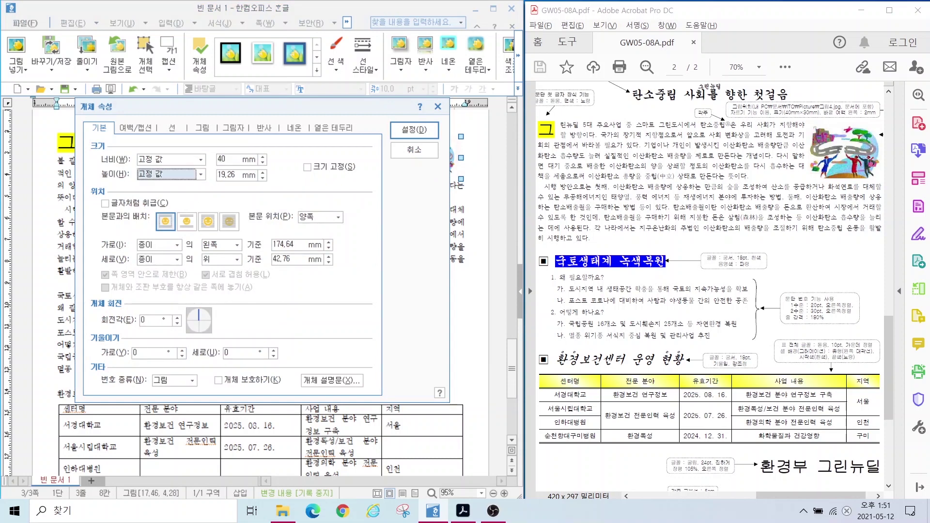
type("30")
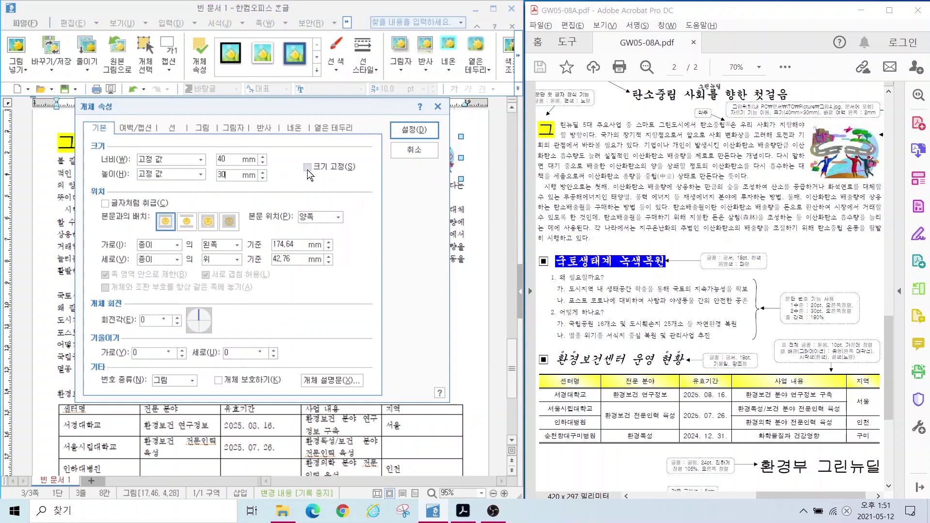
left_click(308, 169)
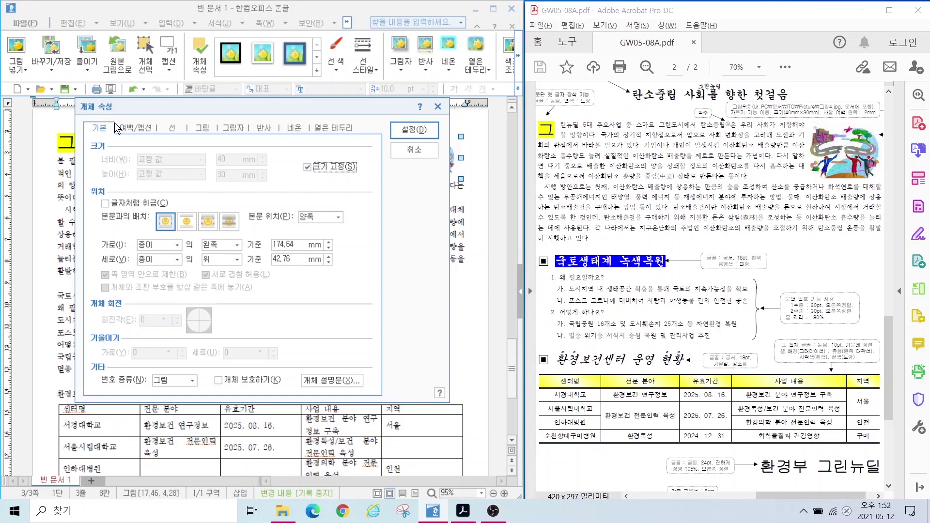
left_click(137, 129)
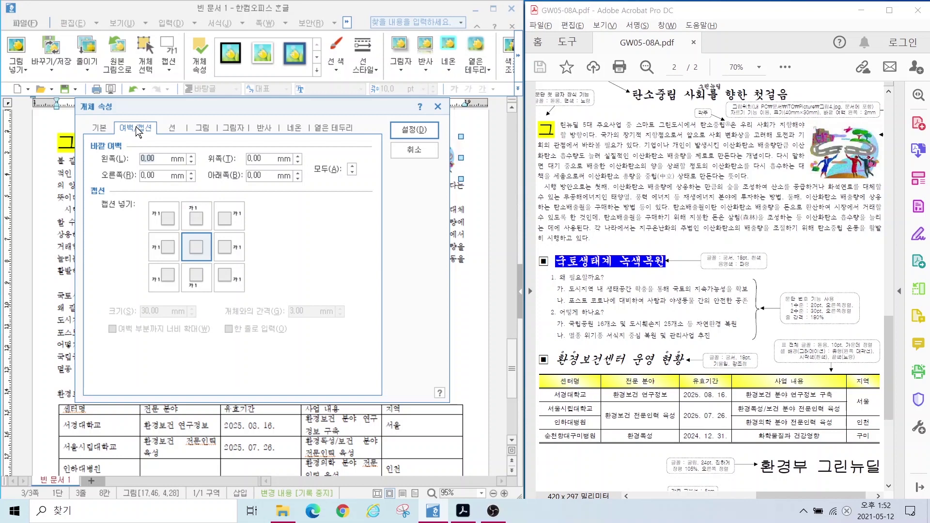
left_click(191, 156)
left_click(192, 155)
left_click(414, 130)
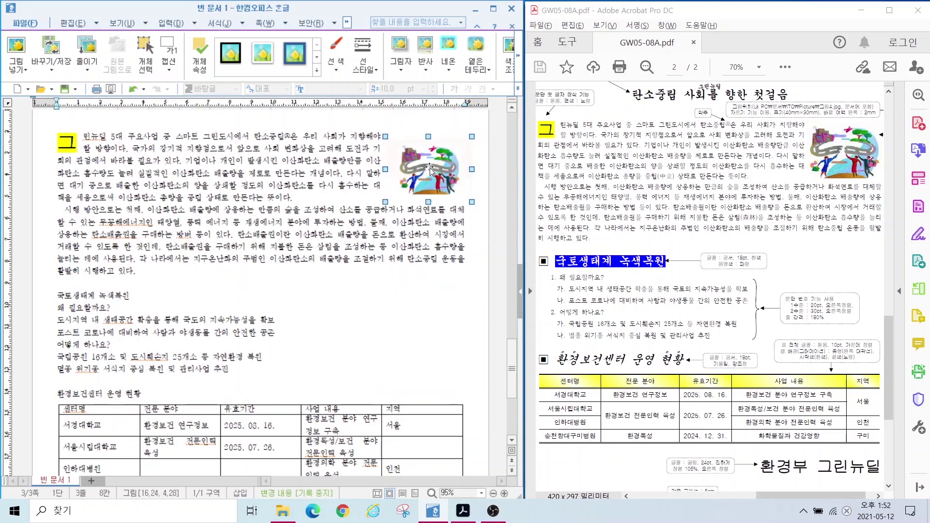
left_click_drag(429, 169, 431, 165)
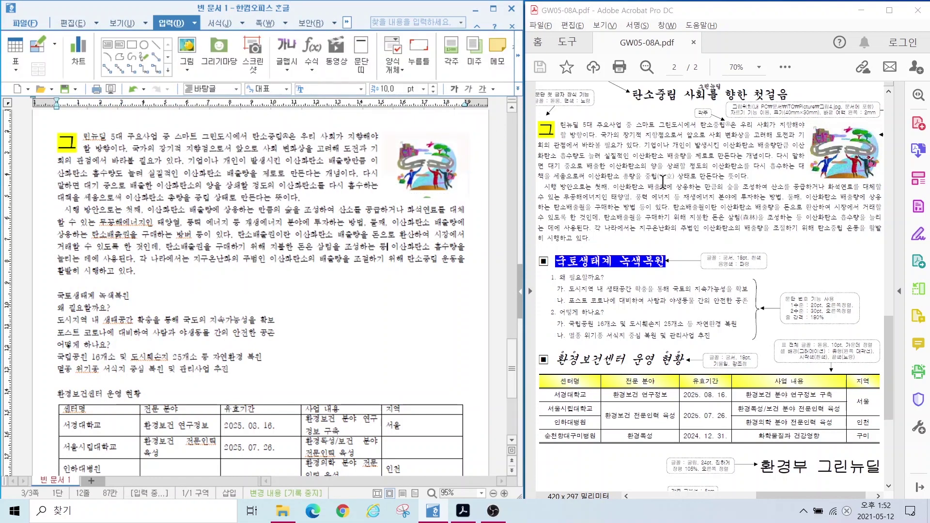
Step: Convert 중립 to 중립(中立) in hangul-with-hanja format
mouse_move(694, 177)
left_mouse_down()
mouse_move(649, 190)
mouse_move(654, 161)
mouse_move(694, 190)
left_mouse_up()
mouse_move(769, 222)
left_mouse_down()
mouse_move(758, 234)
mouse_move(753, 202)
mouse_move(773, 232)
left_mouse_up()
key("Escape")
left_click(198, 199)
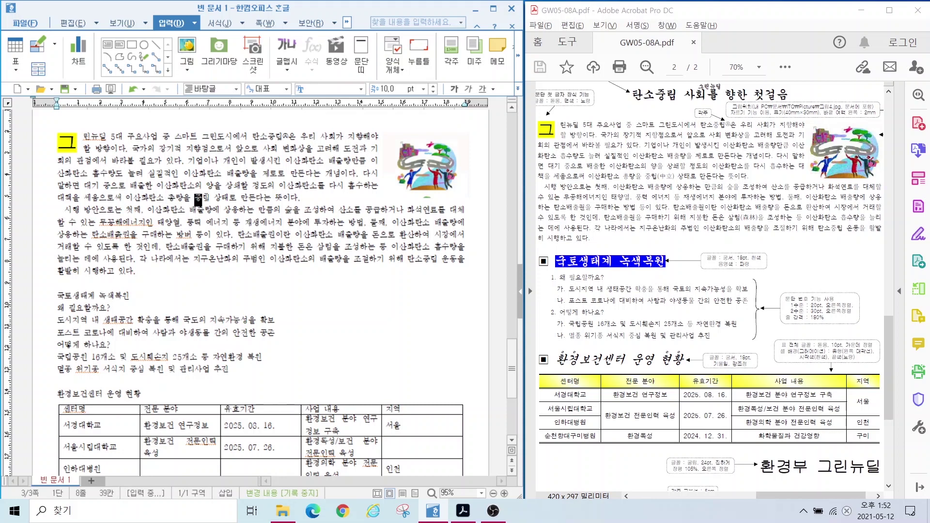
key("ctrl+F12")
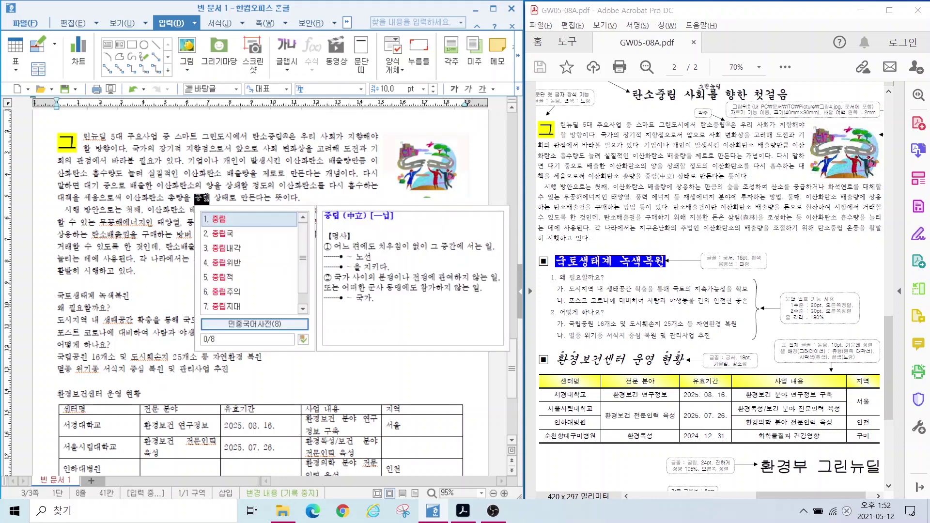
key("F9")
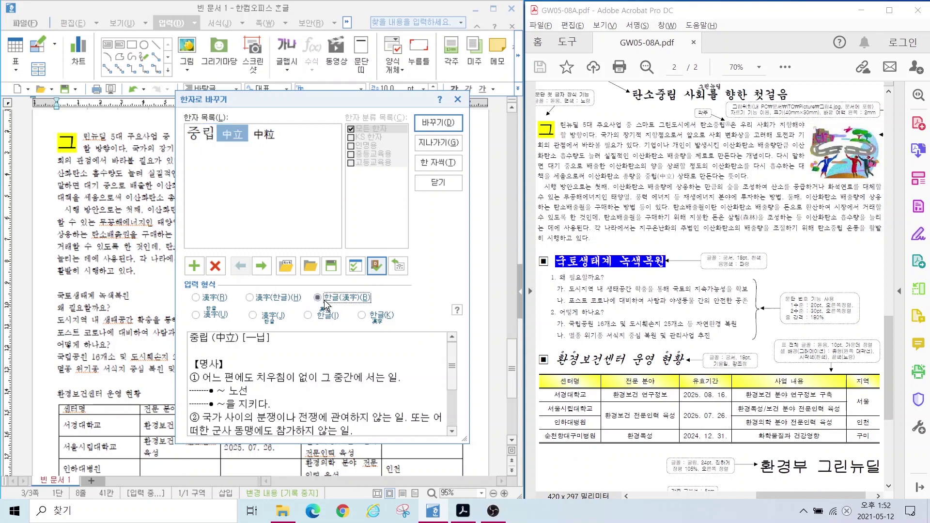
key("alt")
left_click_drag(296, 285, 413, 309)
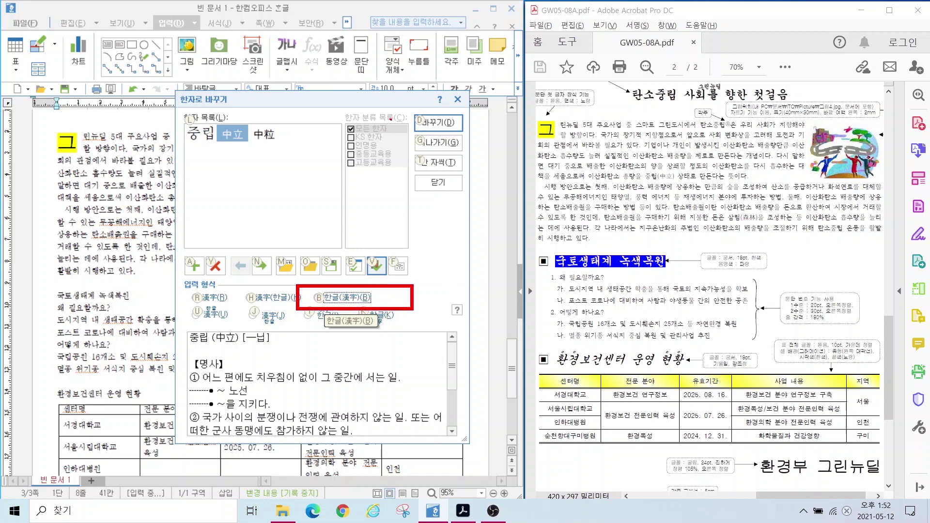
left_click_drag(446, 127, 442, 111)
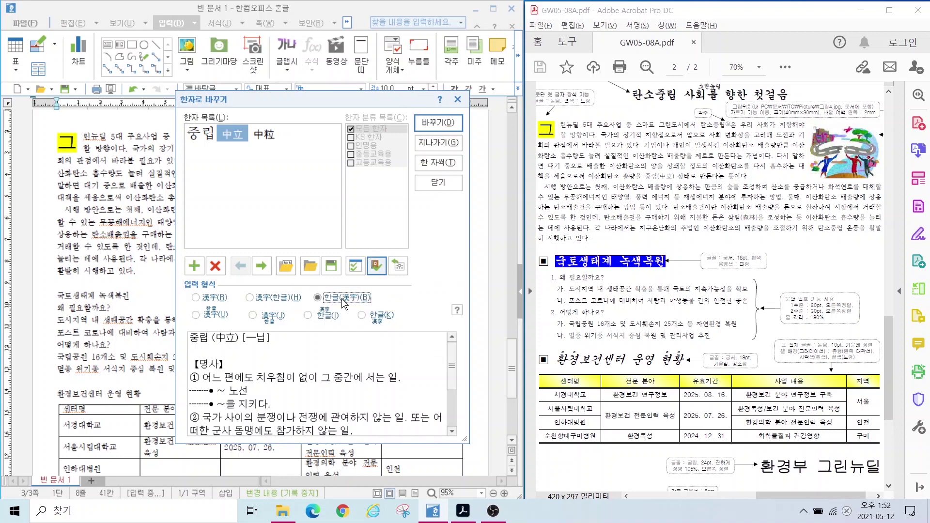
left_click(427, 119)
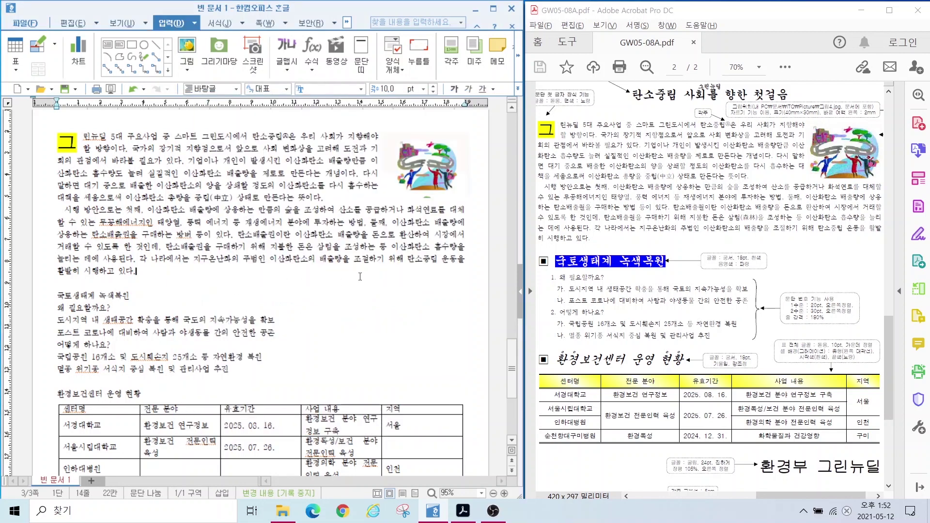
Step: Convert 삼림 to 삼림(森林) the same way
left_click(331, 247)
key("F9")
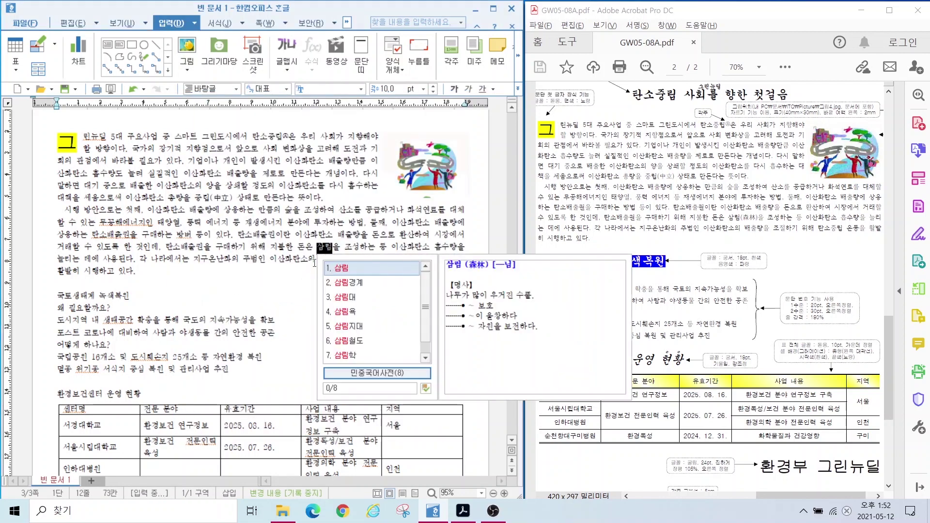
key("F9")
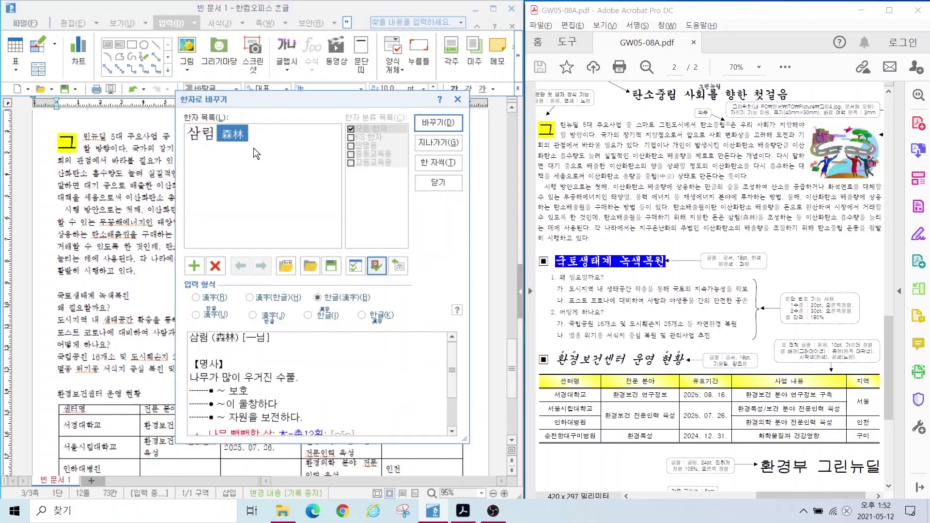
left_click(430, 122)
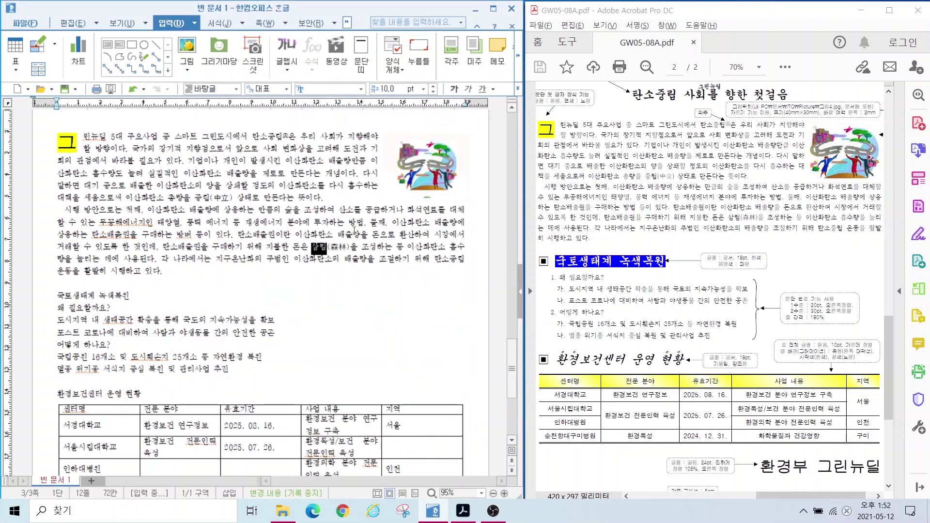
left_click(369, 246)
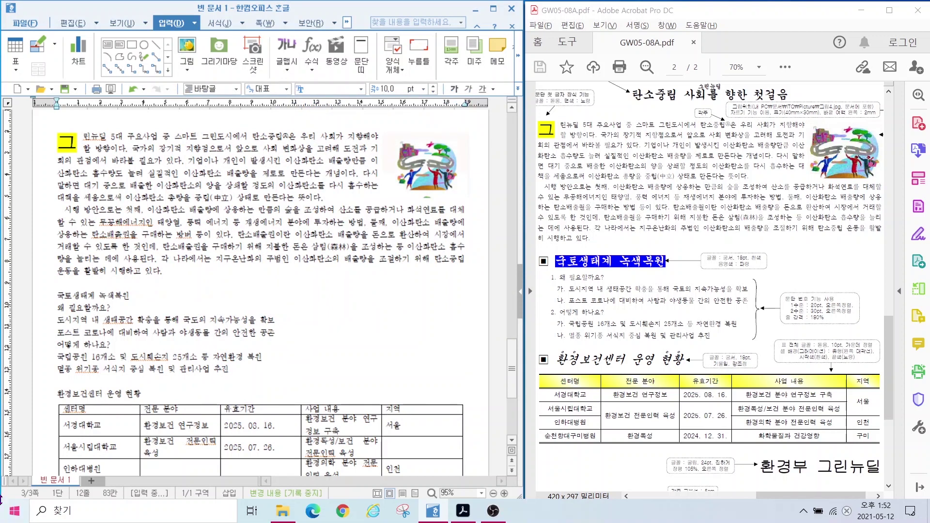
scroll(62, 192, "down", 3)
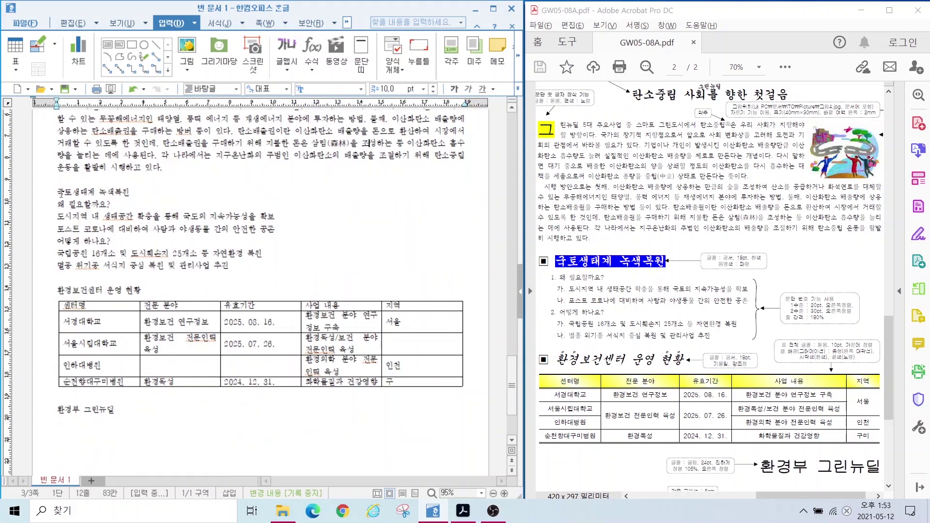
Step: Insert a ■ from the 한글 문자표 symbol table before the heading 국토생태계 녹색복원
left_click(60, 195)
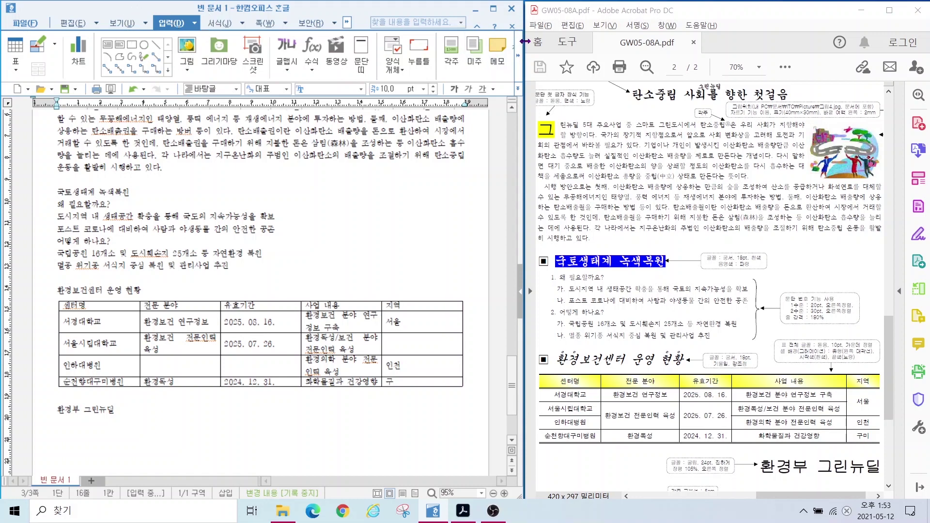
left_click(518, 56)
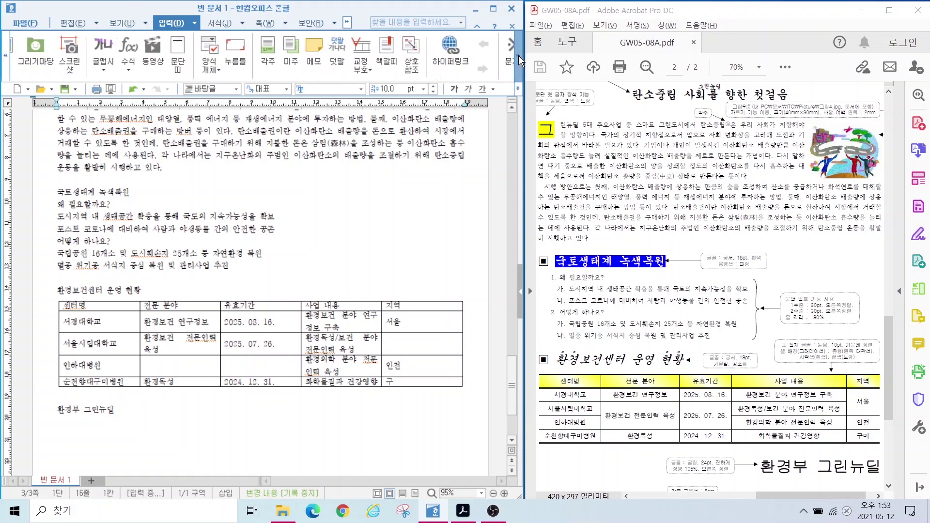
key("ctrl")
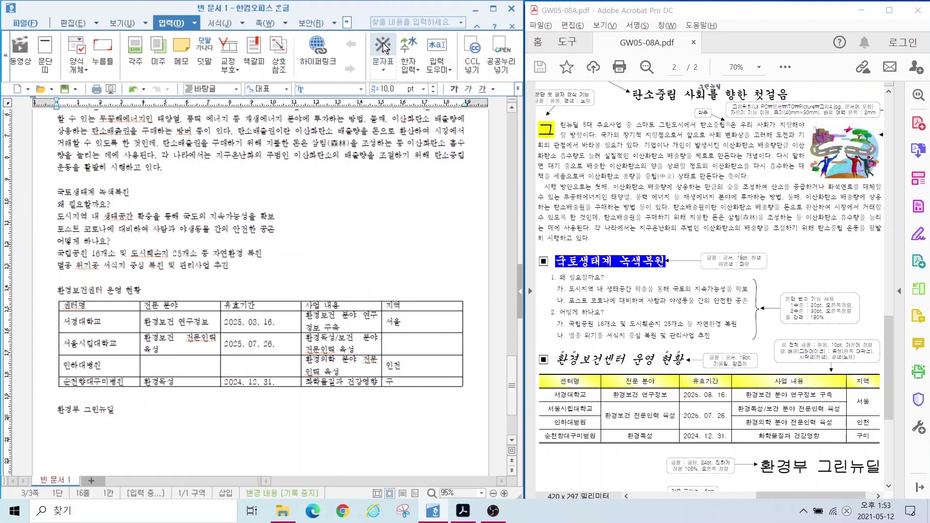
key("ctrl")
key("ctrl")
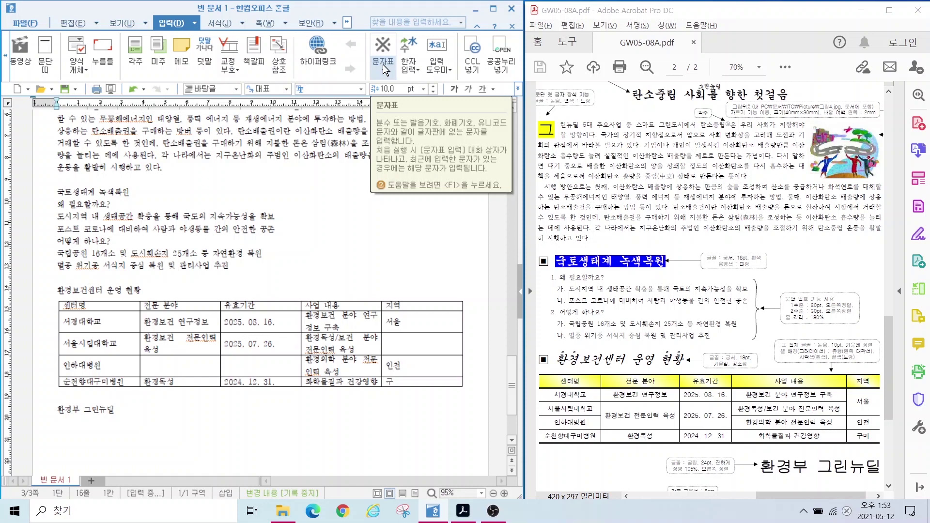
left_click(382, 65)
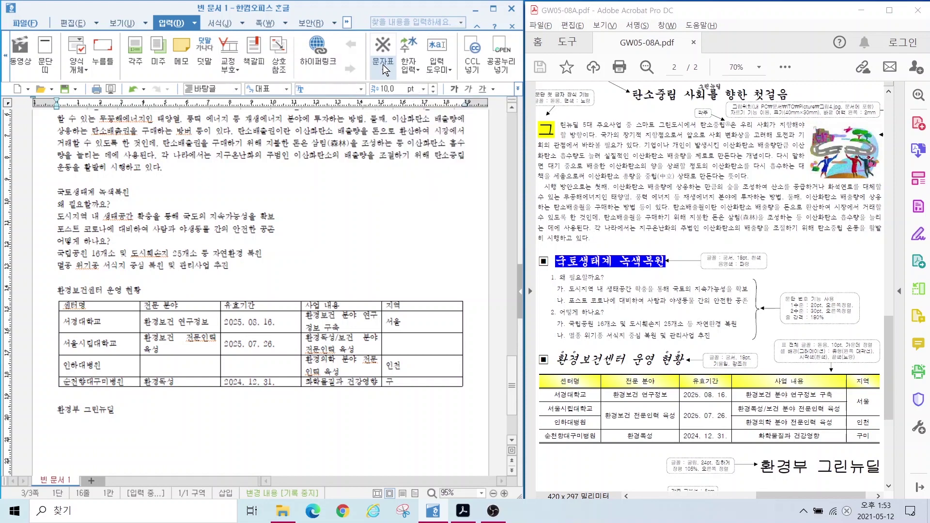
left_click(382, 65)
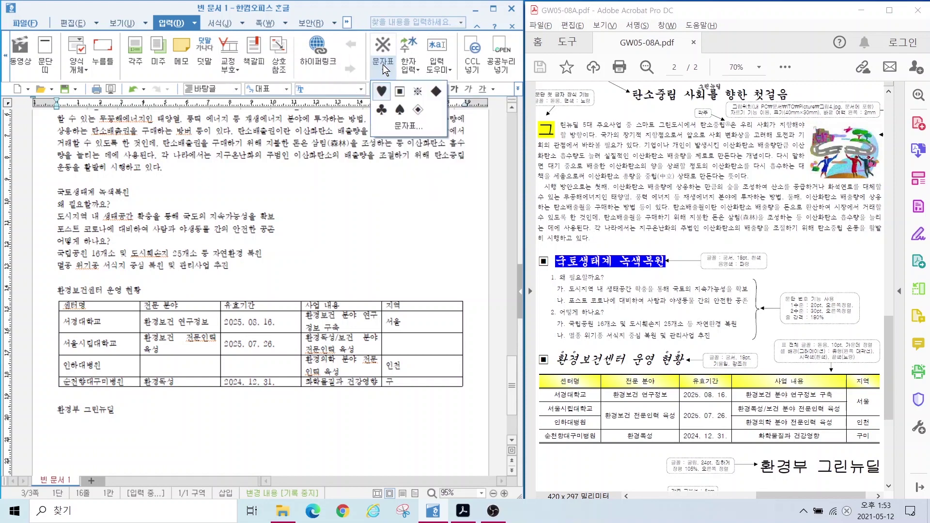
left_click(404, 126)
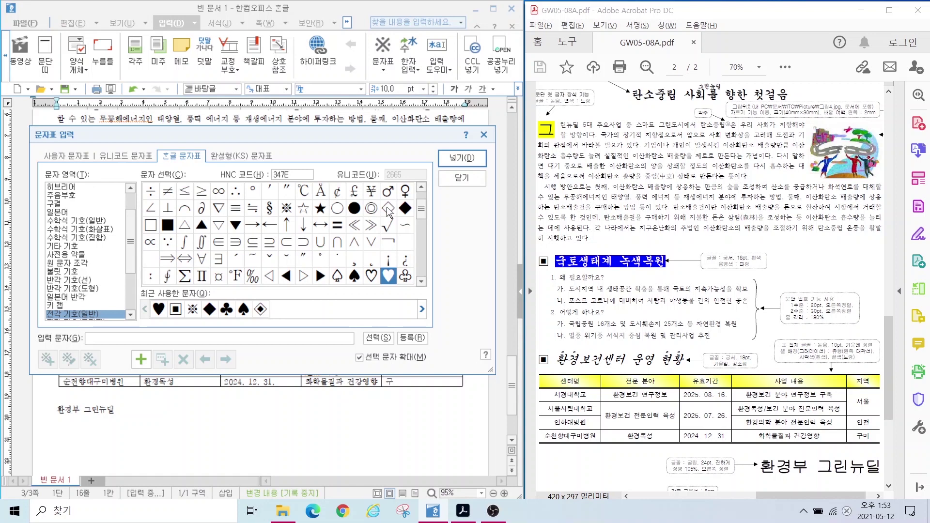
scroll(390, 213, "down", 1)
left_click(202, 242)
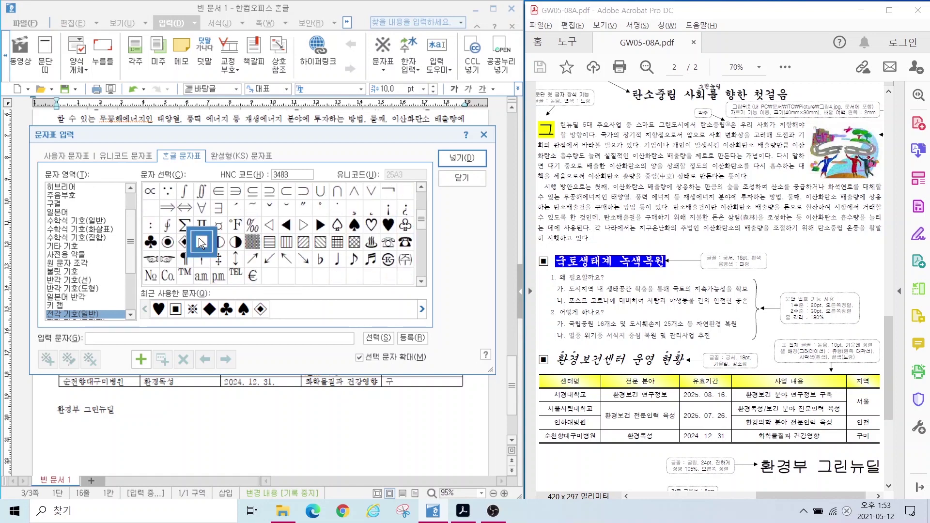
left_click(482, 159)
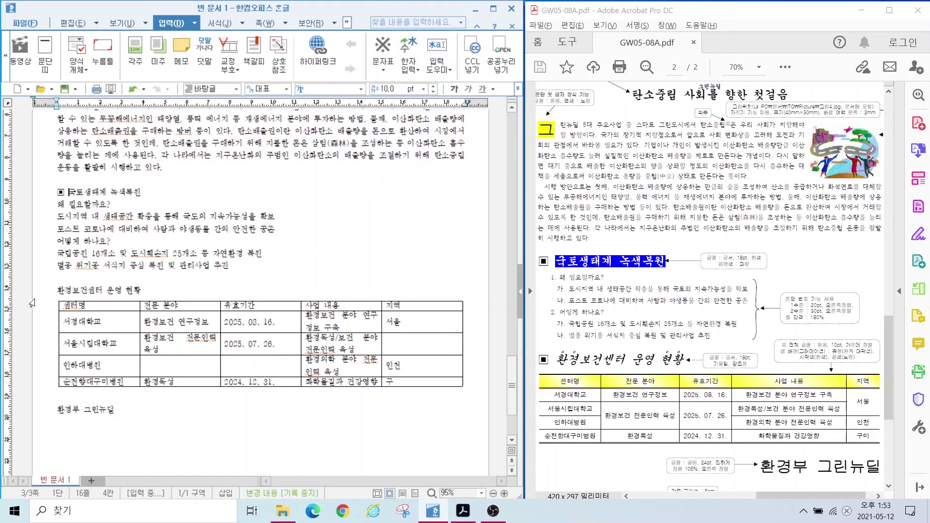
Step: Insert another ■ before the heading 환경보건센터 운영 현황
left_click(57, 290)
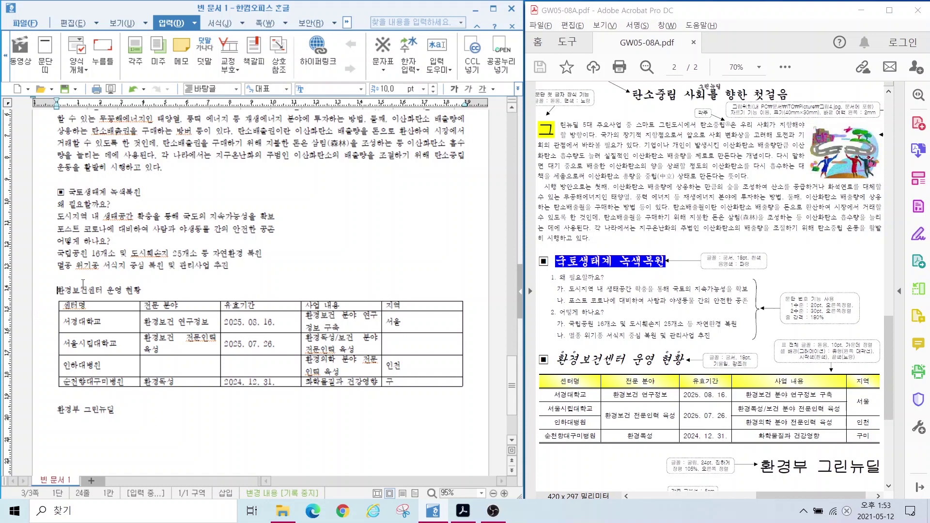
left_click(382, 43)
left_click(384, 46)
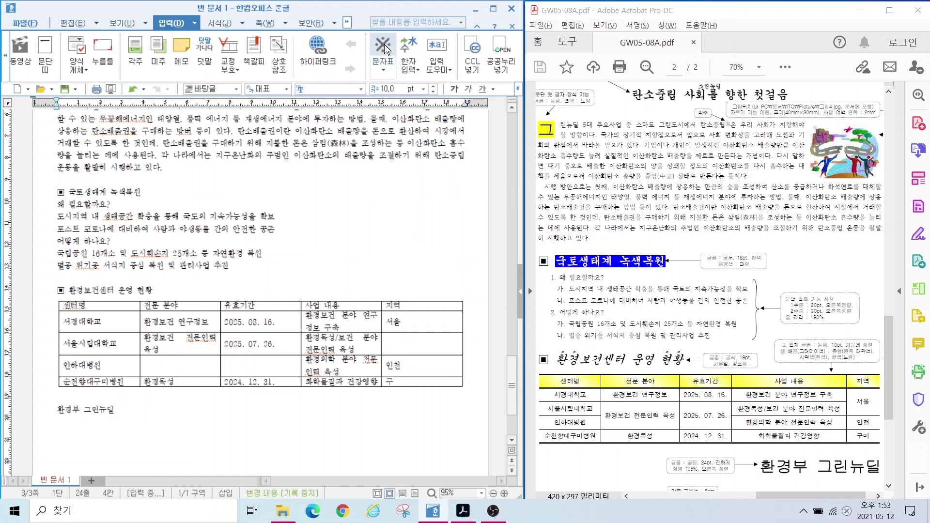
left_click(385, 68)
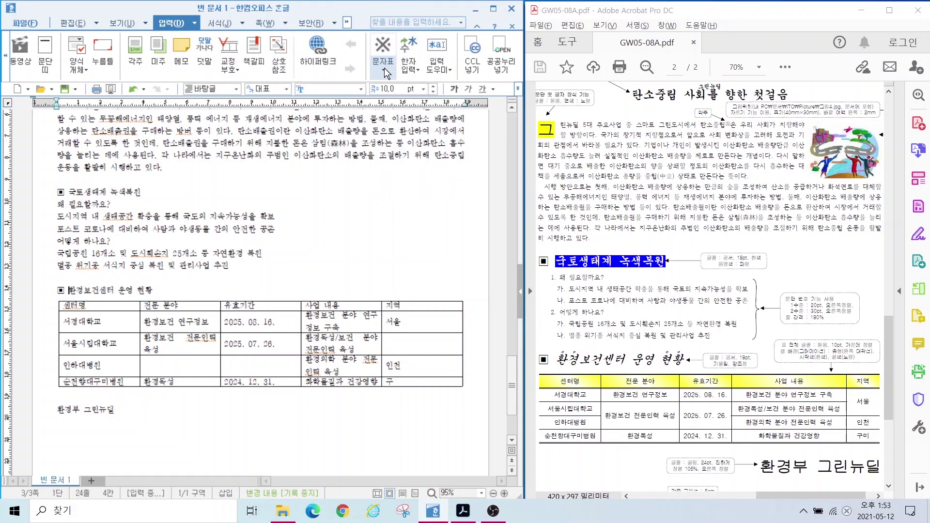
left_click(140, 210)
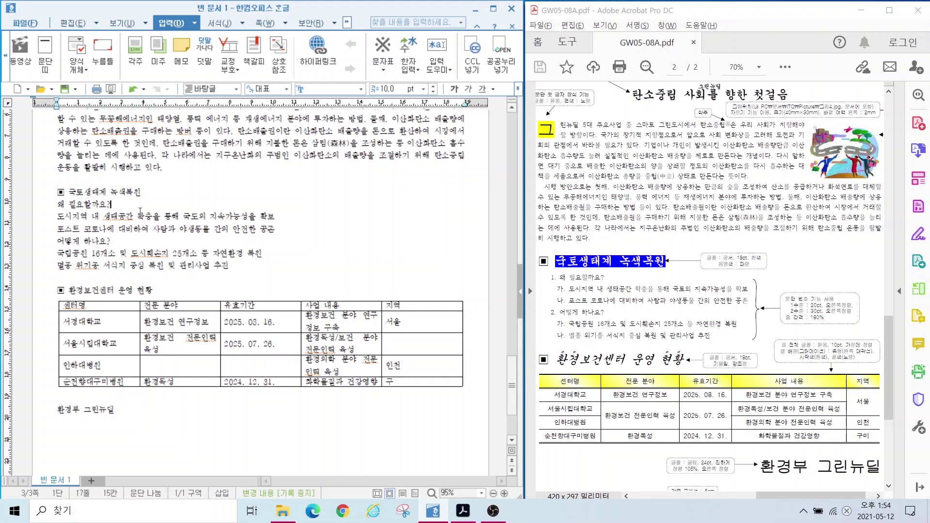
Step: Format the ■ 국토생태계 녹색복원 heading line in 궁서 at 18 pt
left_click_drag(152, 192, 55, 192)
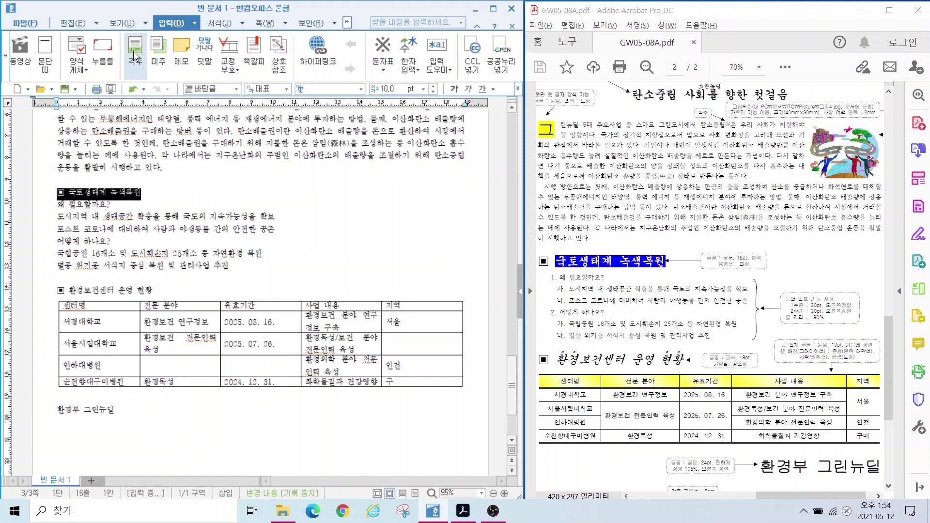
left_click(334, 90)
type("궁서")
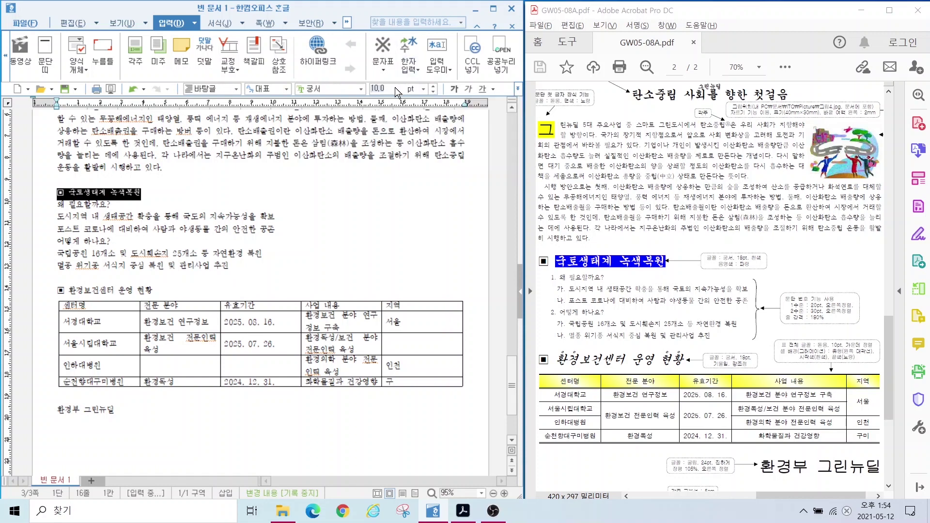
left_click(394, 87)
type("18")
key("Return")
left_click(80, 195)
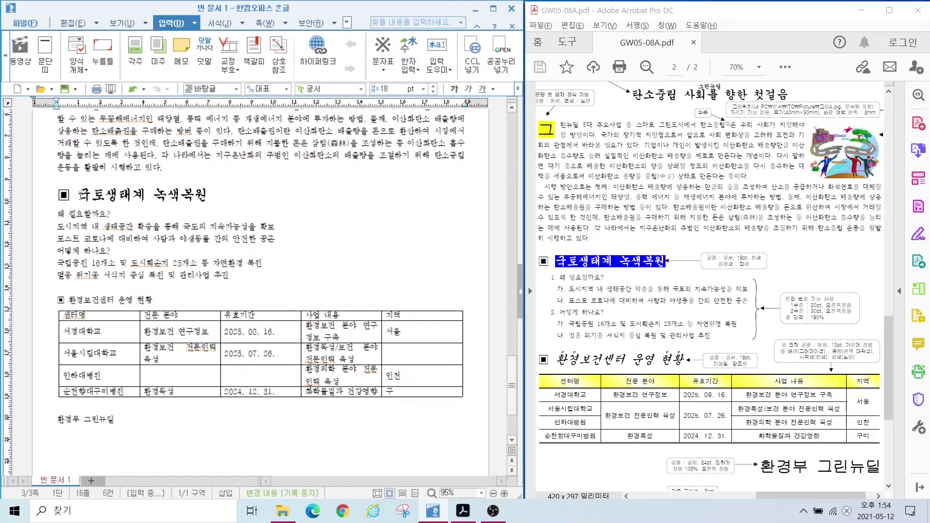
left_click_drag(81, 196, 208, 195)
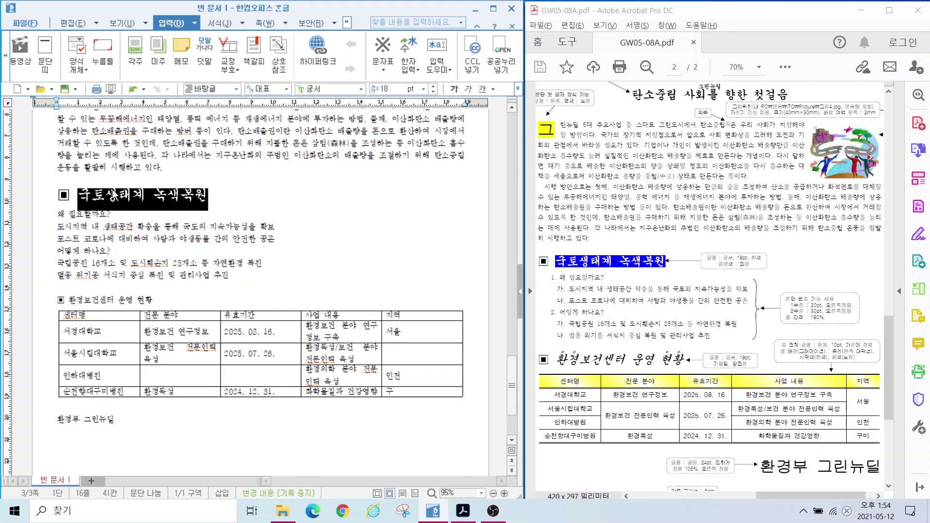
Step: In 글자 모양, set the heading's 글자 색 to white and 음영 색 to blue
right_click(137, 199)
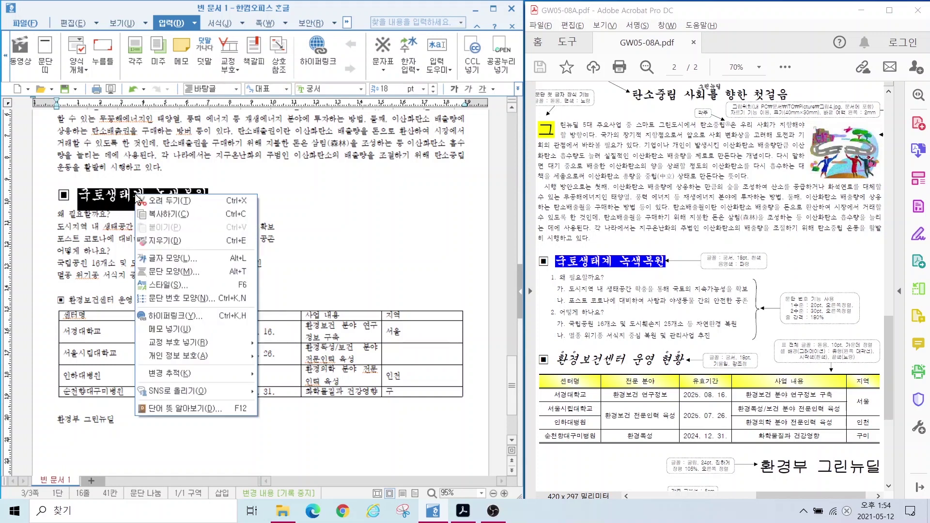
left_click(175, 260)
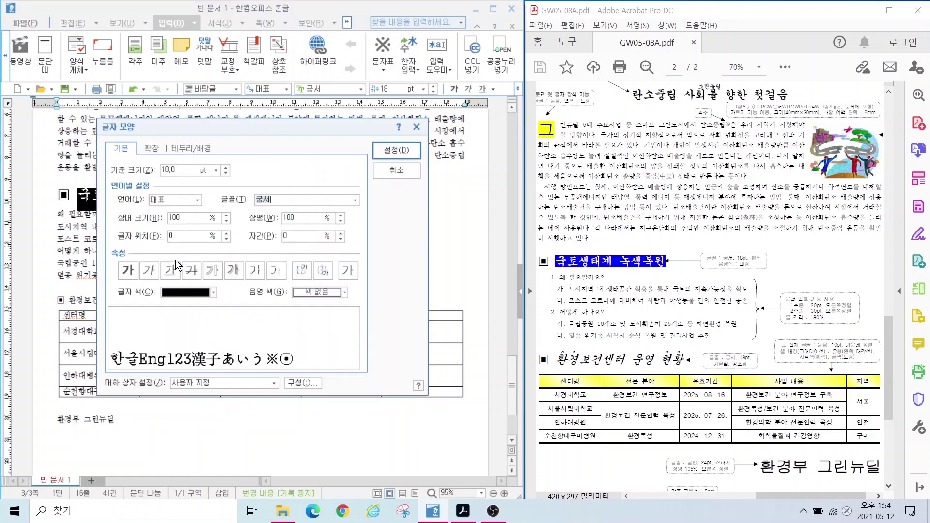
key("alt")
left_click(180, 296)
left_click(165, 324)
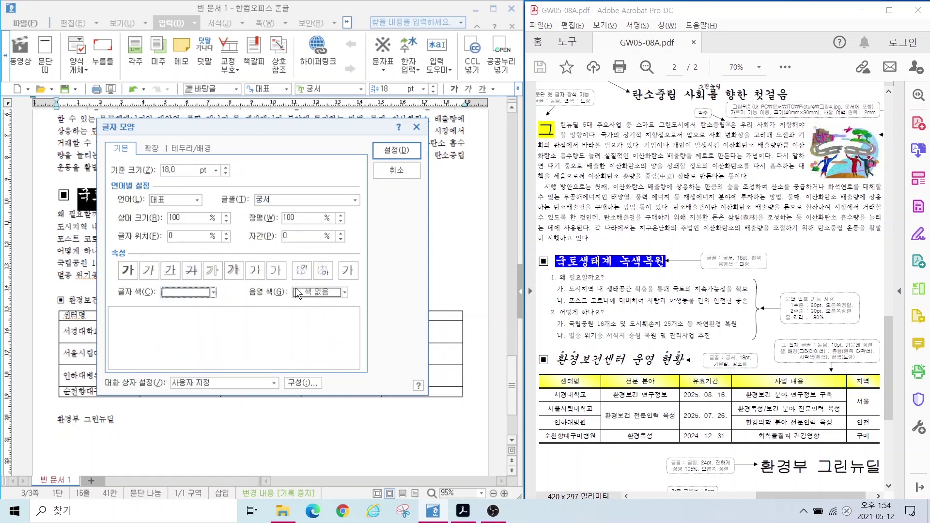
left_click(307, 293)
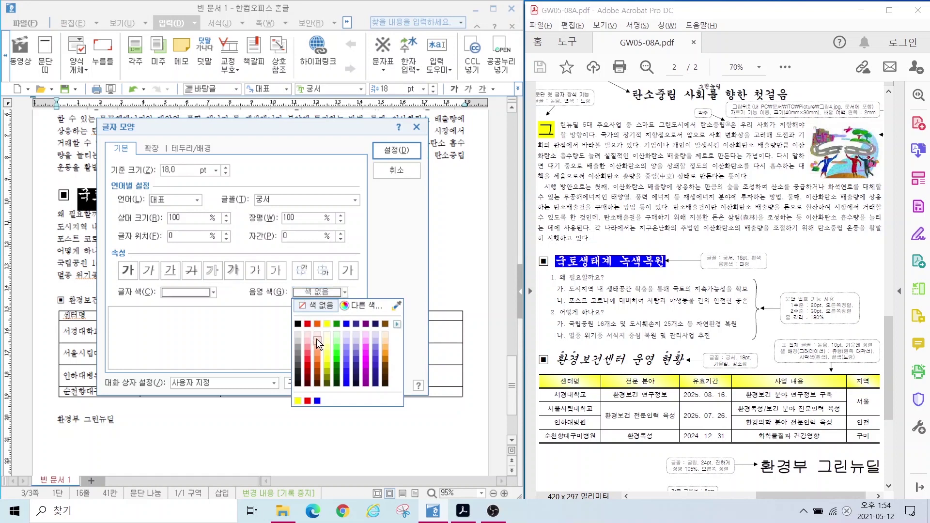
left_click(345, 324)
left_click(395, 147)
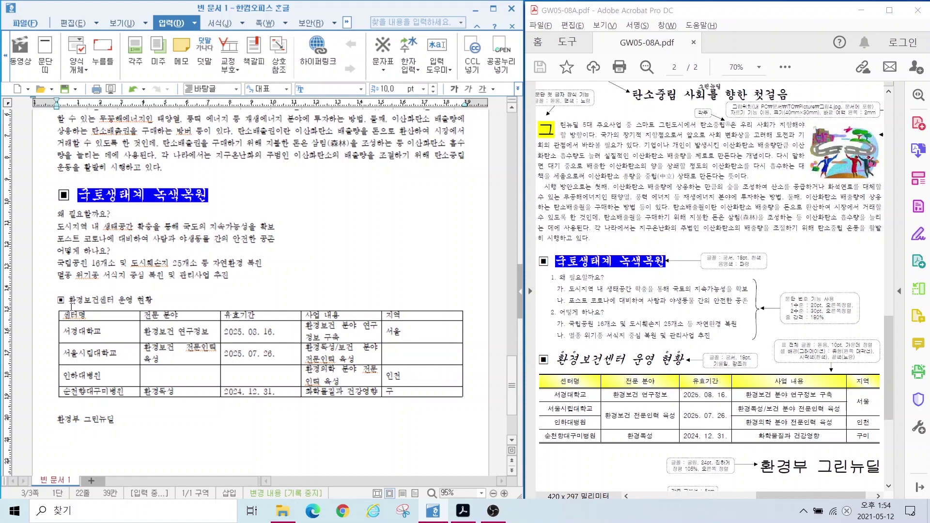
Step: Set the 환경보건센터 운영 현황 heading to the 궁서 font with size 19
left_click_drag(59, 300, 168, 300)
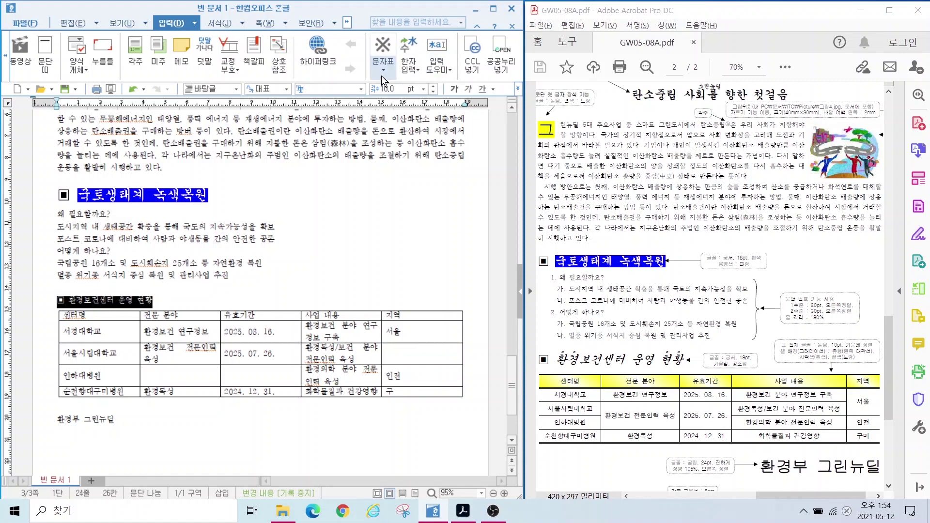
left_click(311, 89)
type("궁서")
key("Return")
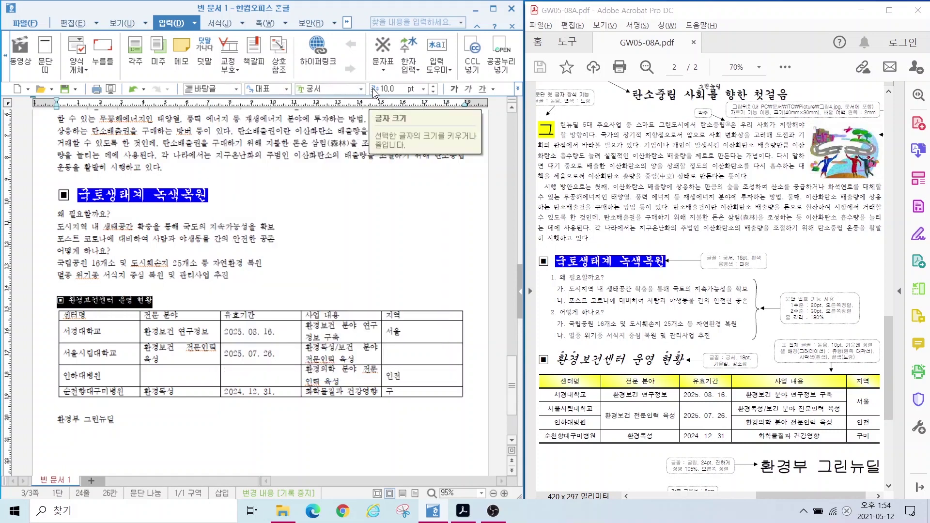
left_click(376, 89)
type("19")
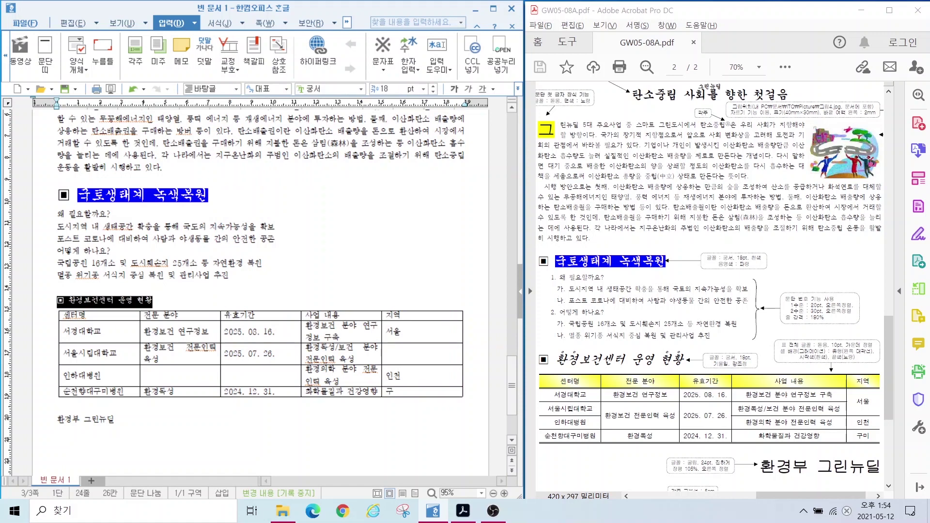
key("Return")
Step: Make the 환경보건센터 운영 현황 heading italic and select the word 환경보건센터
left_click(201, 285)
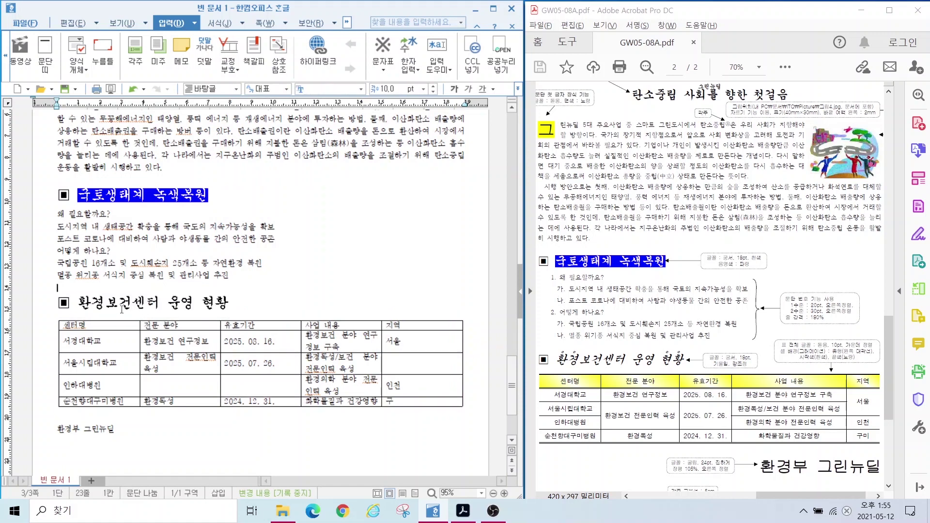
left_click_drag(79, 303, 230, 305)
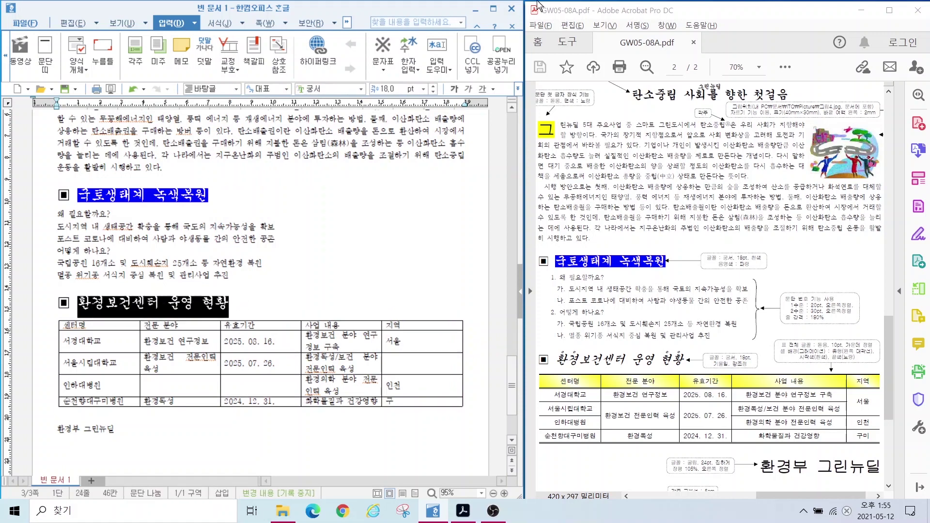
left_click(468, 90)
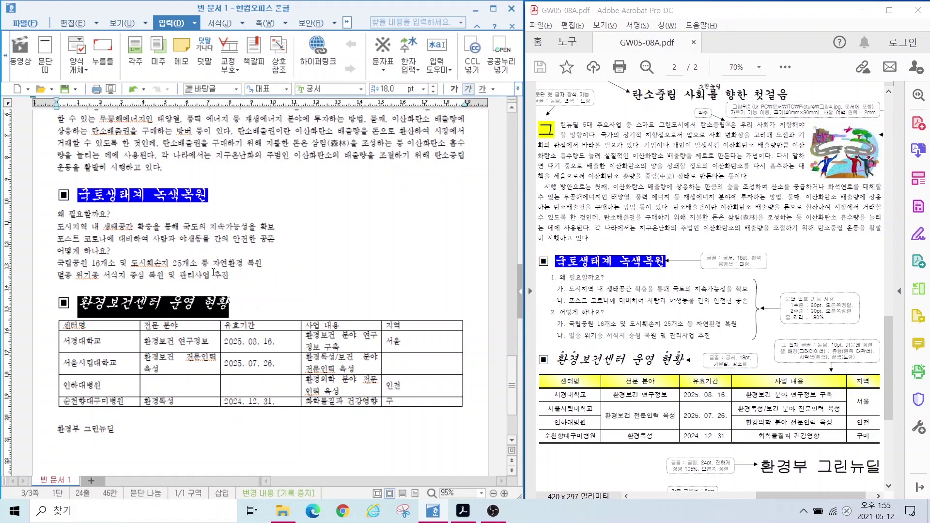
left_click(151, 308)
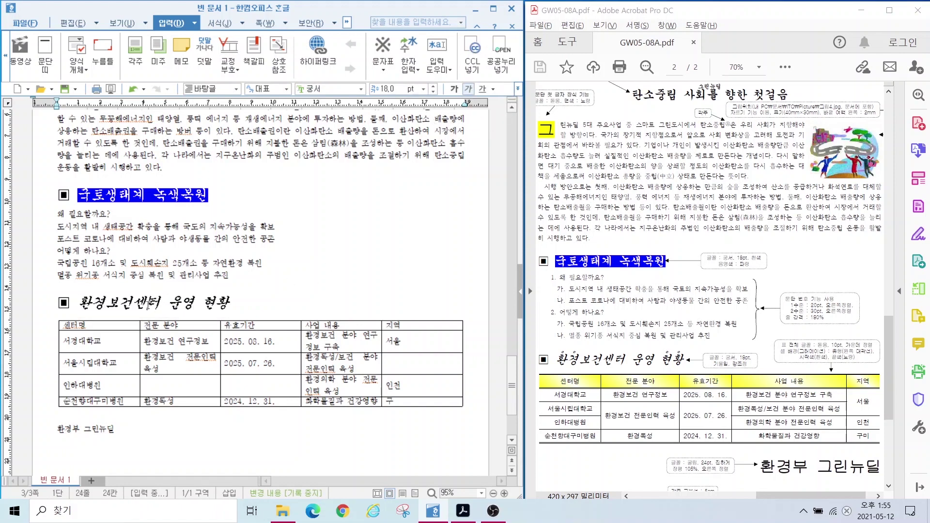
left_click(86, 302)
double_click(86, 304)
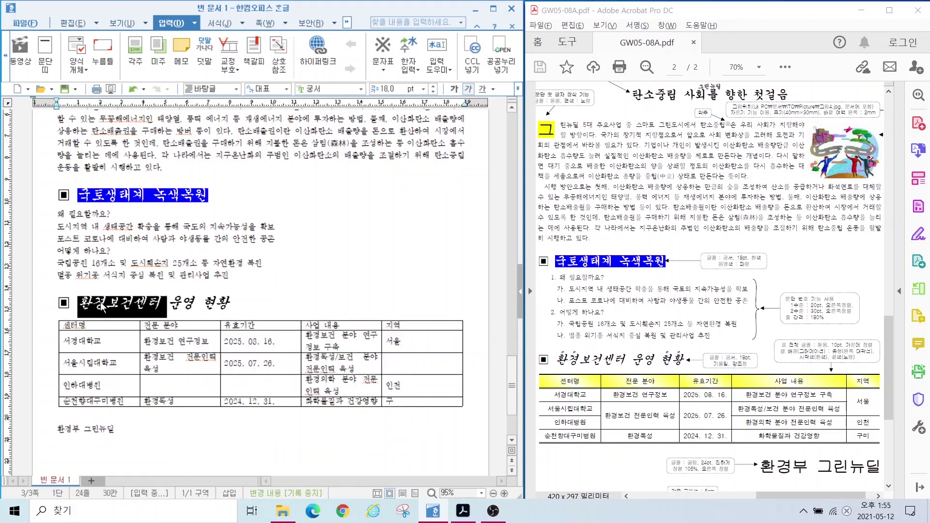
left_click(85, 304)
key("shift+Right")
key("shift+Right")
Step: Give 환경보건센터 the dot 강조점 in the 확장 settings of 글자 모양
right_click(82, 309)
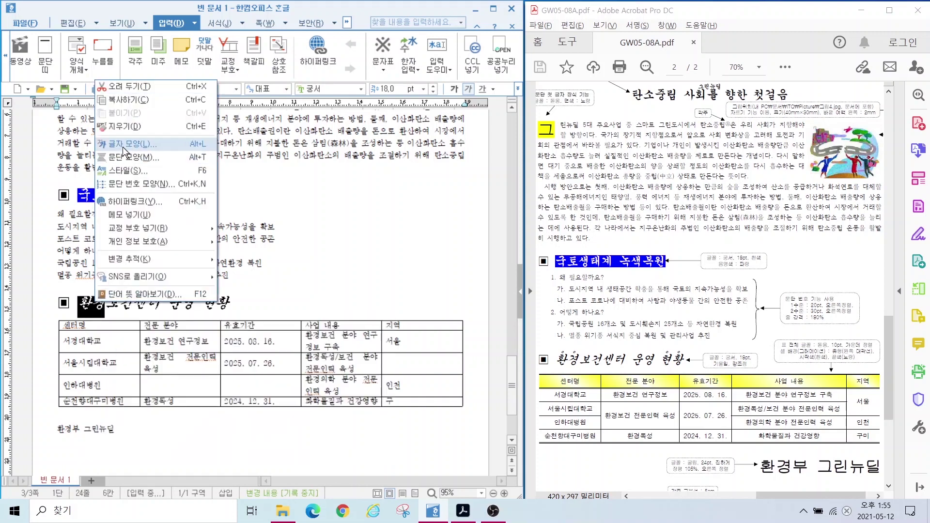
left_click(123, 145)
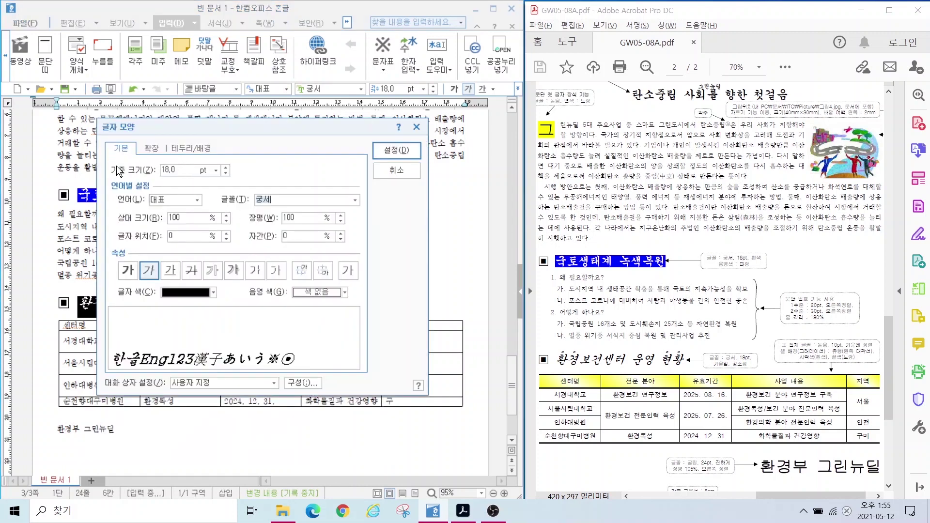
key("alt")
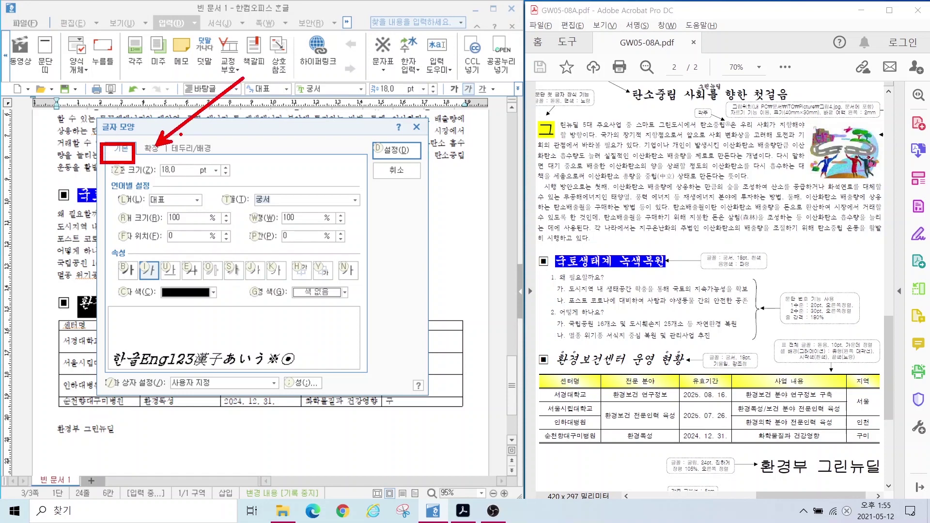
left_click(150, 147)
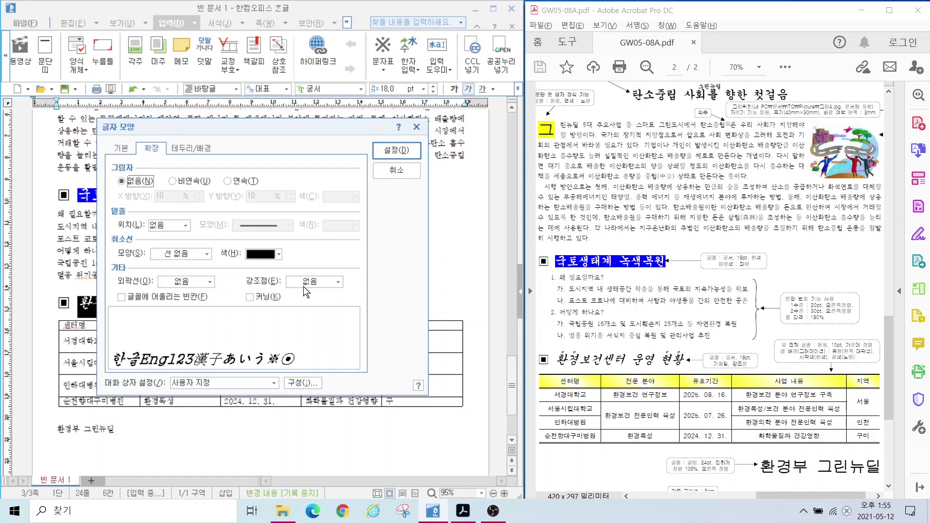
key("alt")
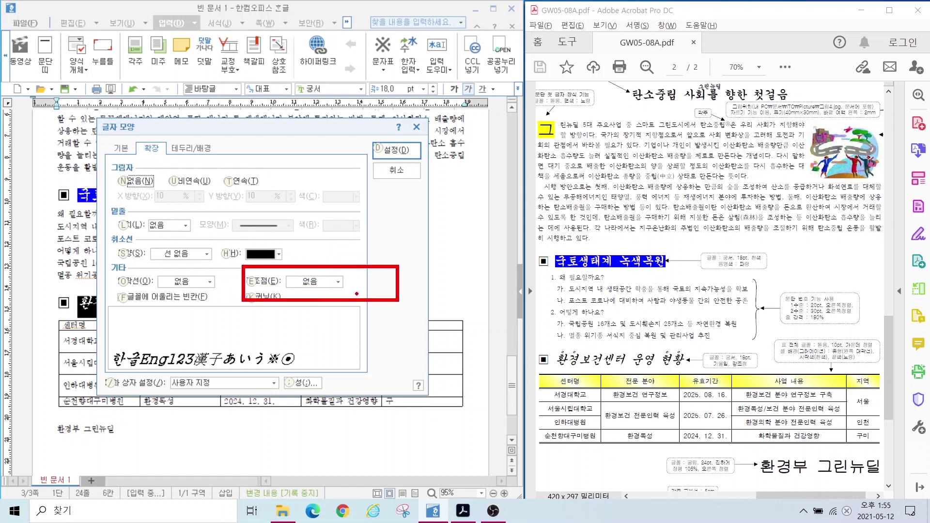
left_click(315, 283)
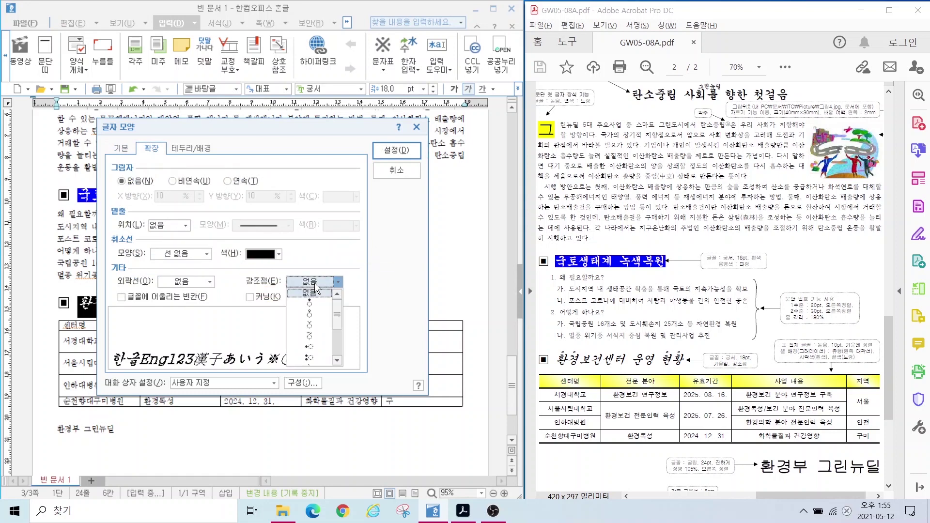
left_click(314, 315)
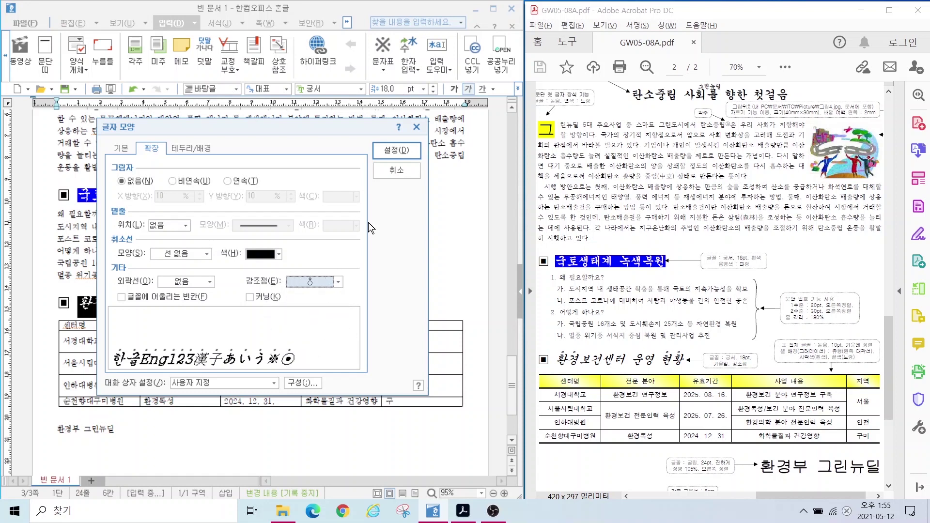
left_click(396, 150)
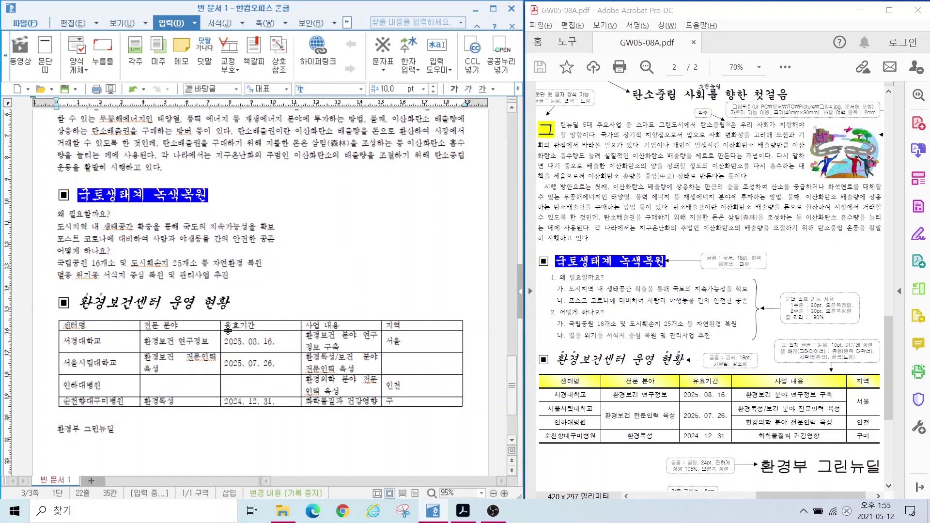
Step: Apply the same dot emphasis mark to the word 현황
left_click(218, 305)
key("shift+End")
double_click(219, 304)
right_click(221, 304)
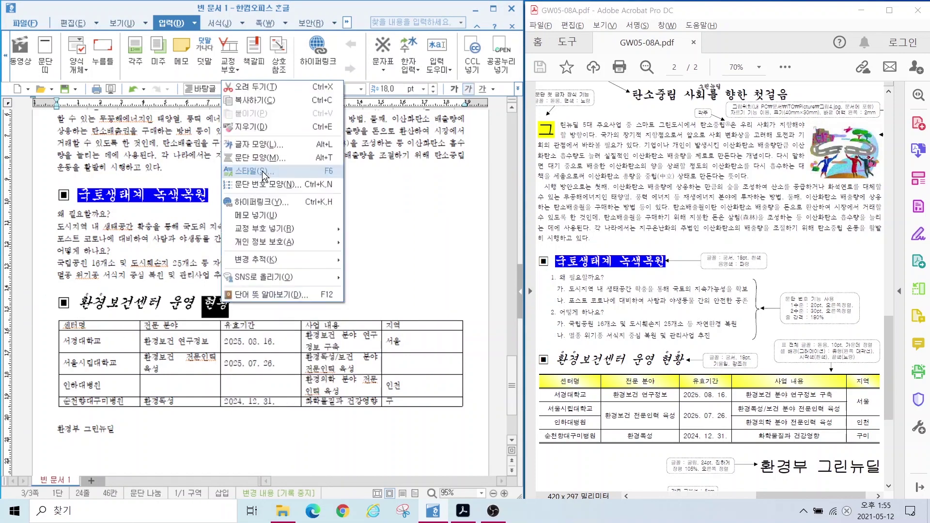
left_click(261, 144)
left_click(314, 282)
left_click(310, 302)
left_click(396, 150)
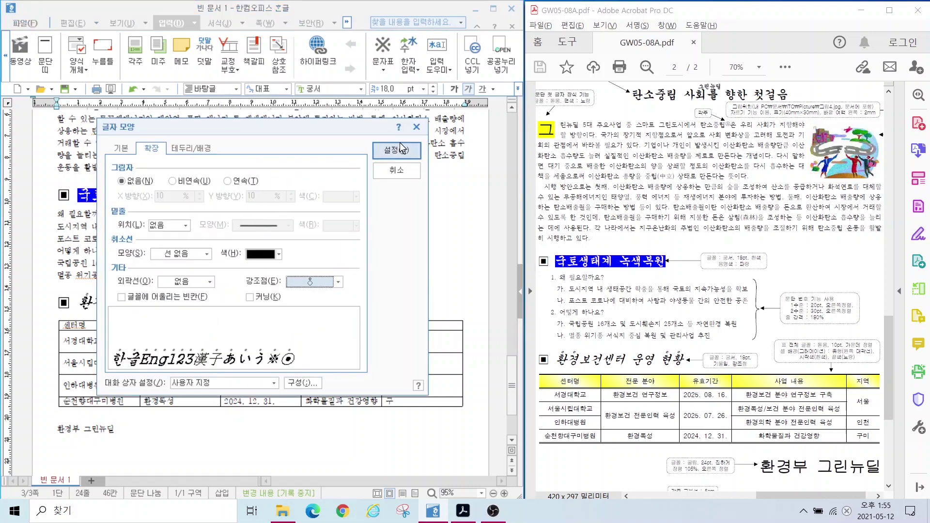
left_click(237, 238)
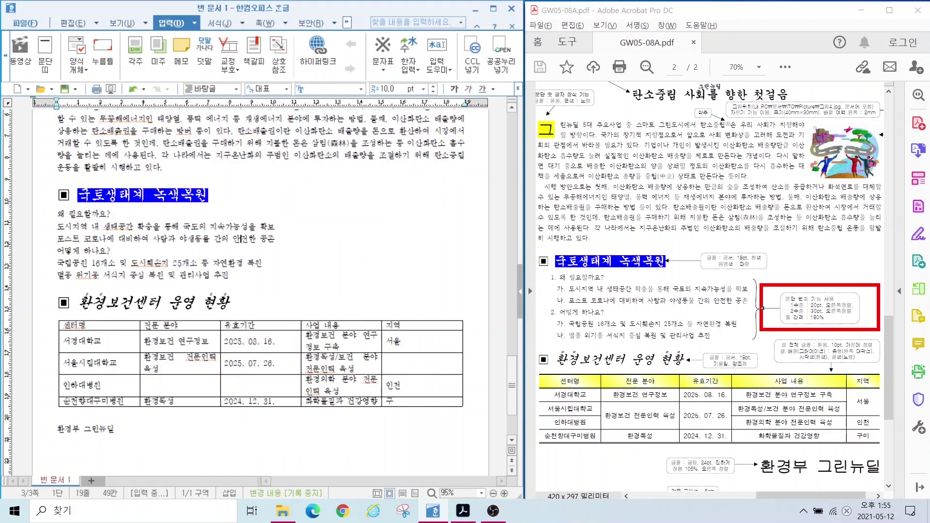
Step: Select the lines from 왜 필요할까요? to 관리사업 추진 and choose the 1. 가. 1) 가) numbering
mouse_move(545, 283)
left_mouse_down()
mouse_move(565, 311)
mouse_move(561, 281)
mouse_move(543, 320)
mouse_move(575, 338)
mouse_move(558, 322)
left_mouse_up()
key("Escape")
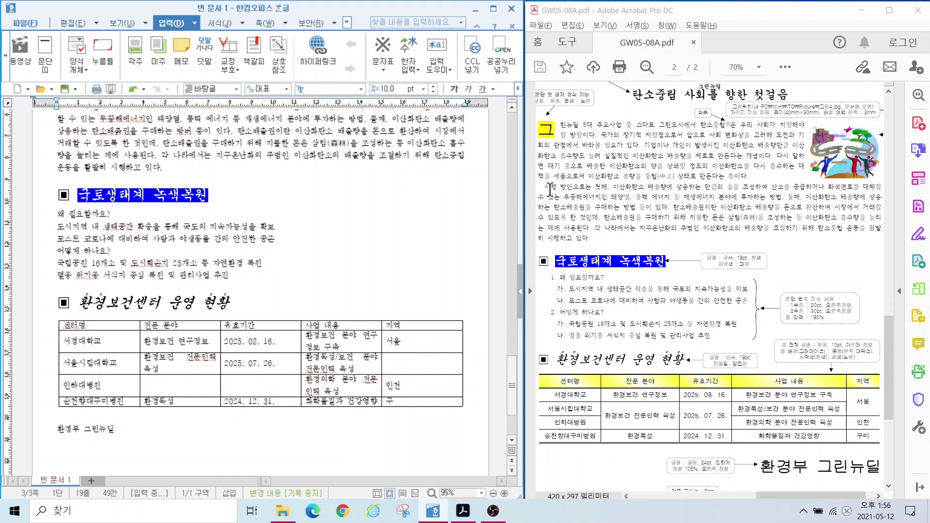
left_click(55, 215)
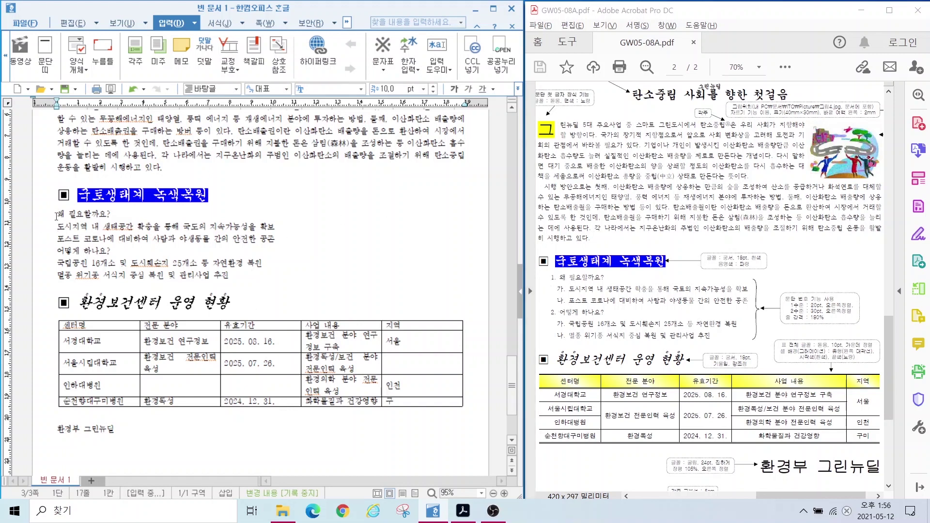
left_click_drag(57, 214, 264, 280)
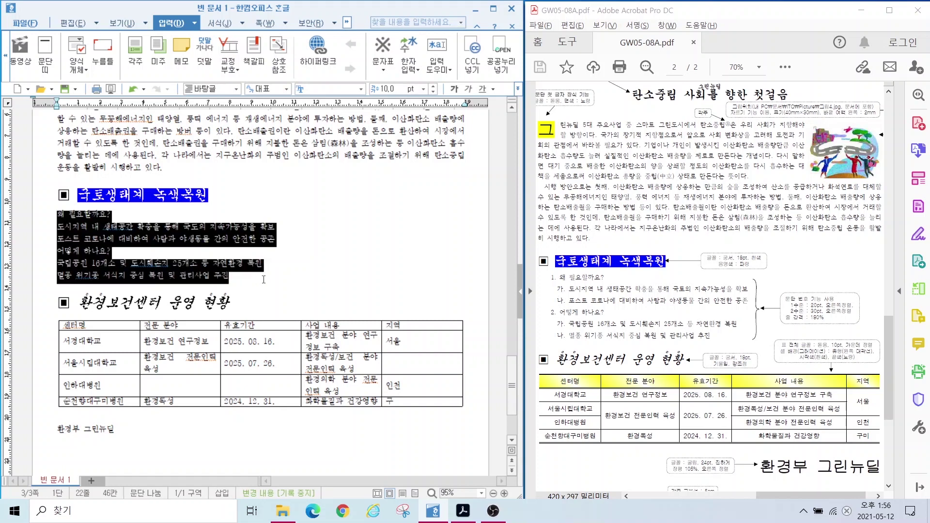
right_click(90, 226)
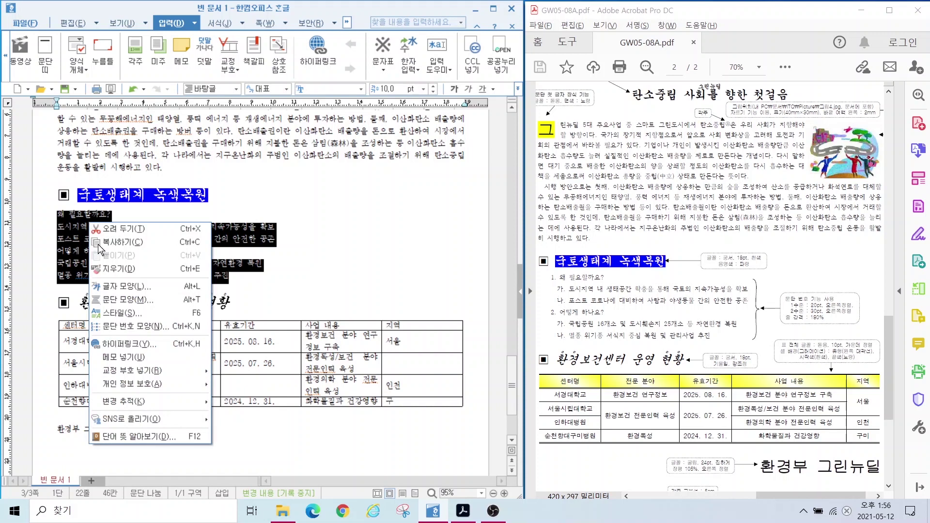
left_click(126, 324)
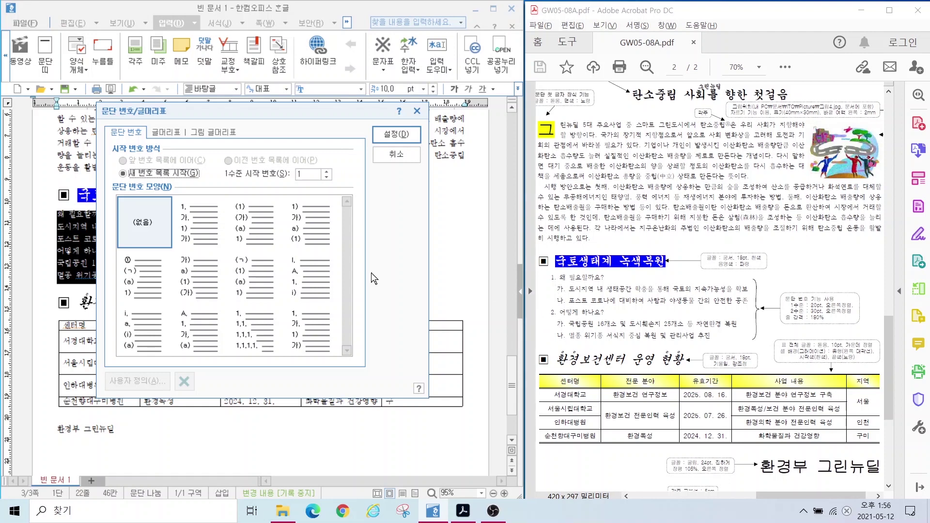
left_click(199, 231)
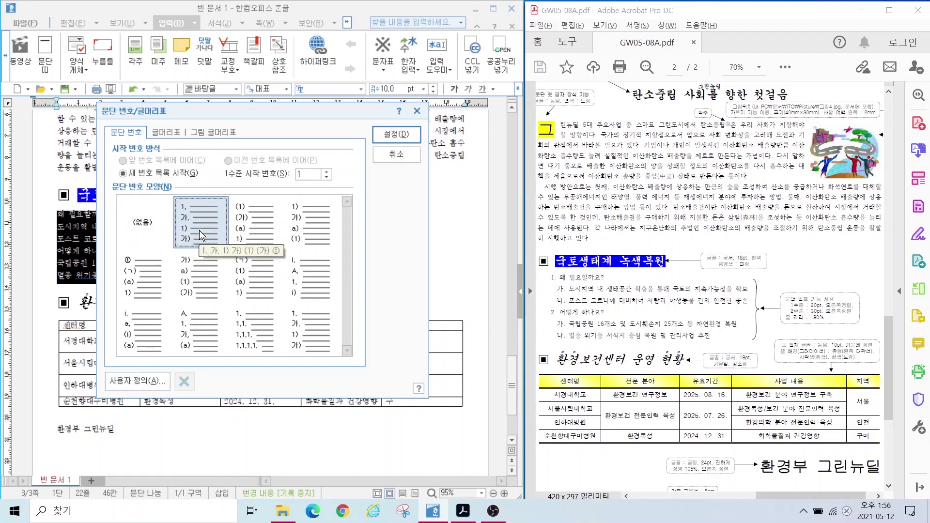
left_click(132, 385)
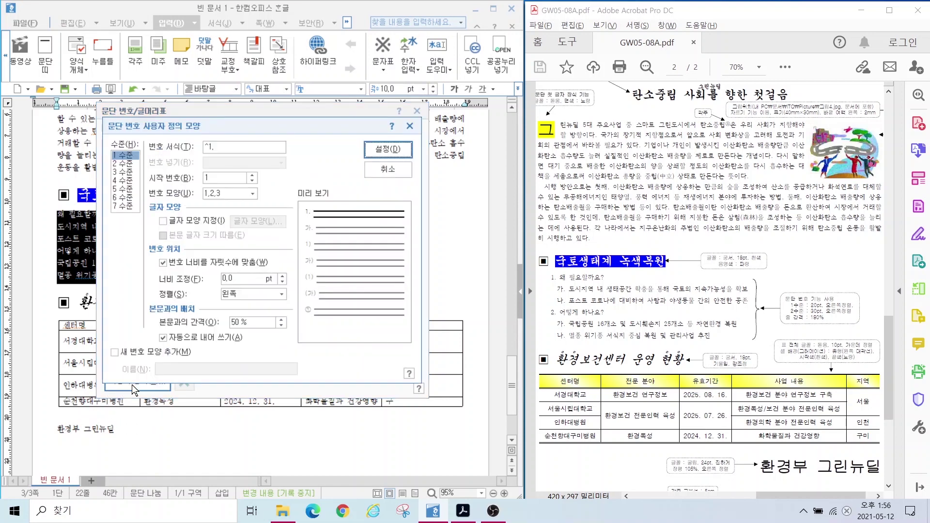
Step: Give level-1 numbers a 20 pt width, right-aligned
key("alt")
mouse_move(237, 162)
left_mouse_down()
mouse_move(254, 160)
mouse_move(264, 188)
left_mouse_up()
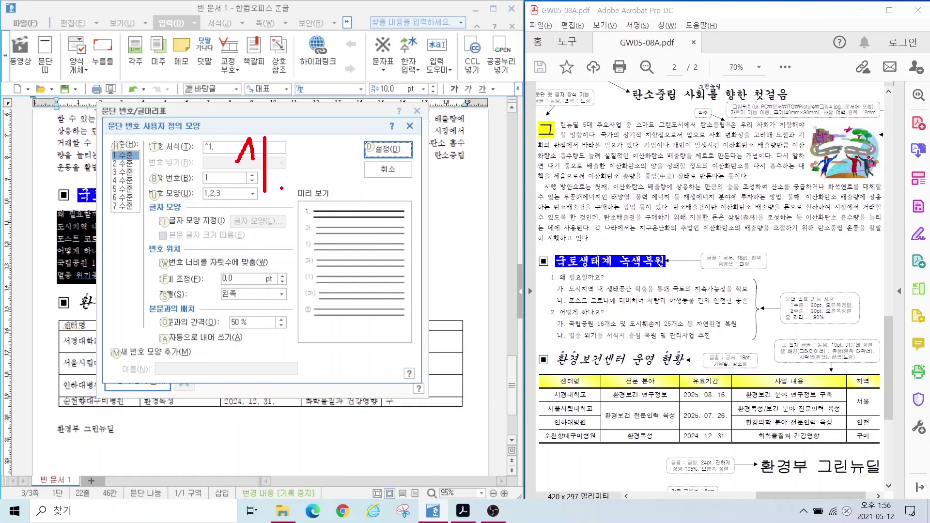
left_click_drag(281, 188, 282, 186)
mouse_move(315, 214)
left_mouse_down()
mouse_move(306, 221)
mouse_move(306, 199)
mouse_move(317, 211)
left_mouse_up()
left_click_drag(780, 295, 868, 311)
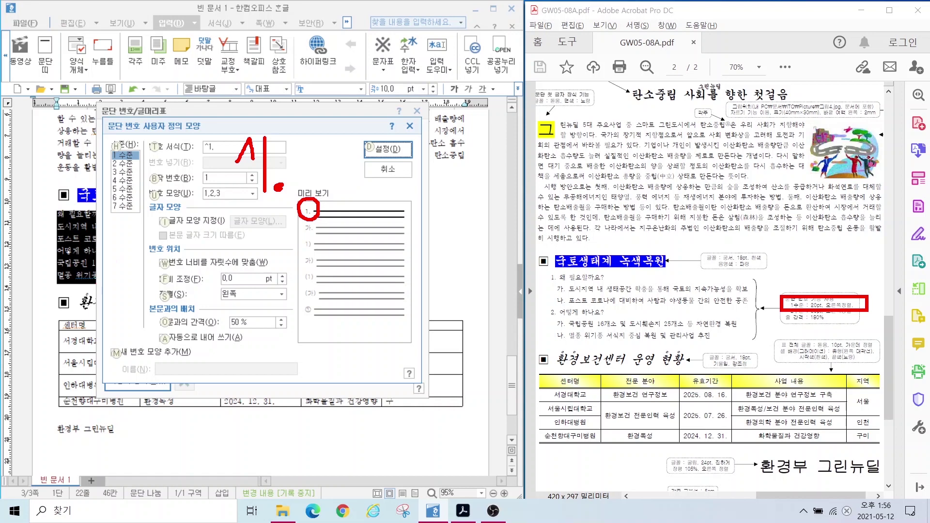
mouse_move(193, 262)
left_mouse_down()
mouse_move(285, 315)
mouse_move(294, 311)
left_mouse_up()
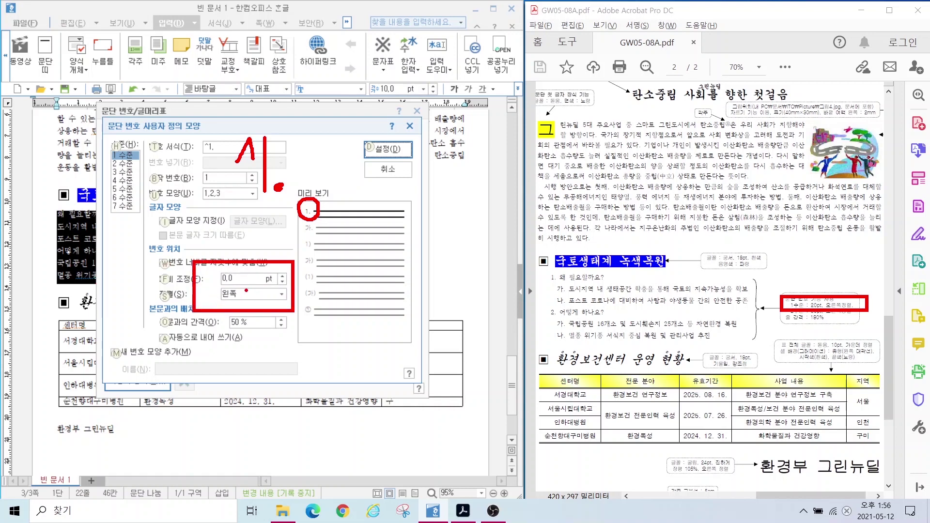
key("Escape")
left_click(174, 283)
type("20")
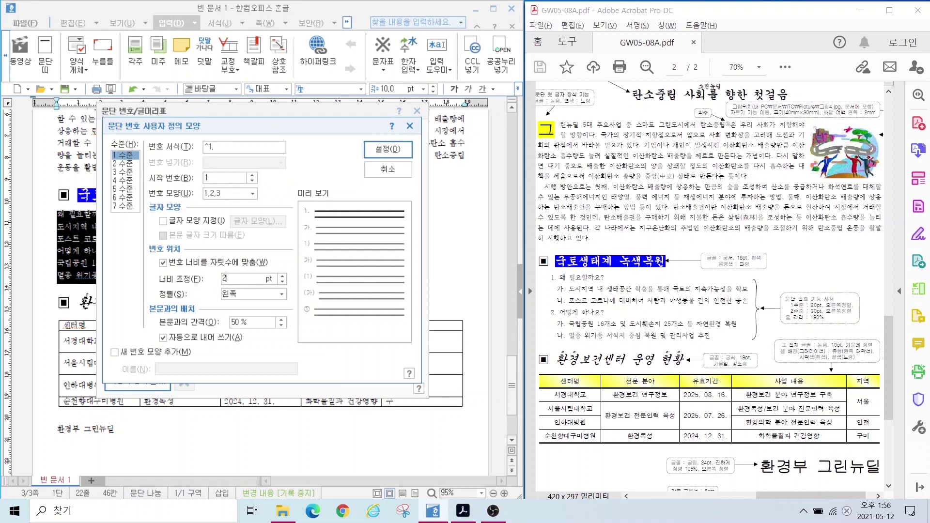
left_click(237, 295)
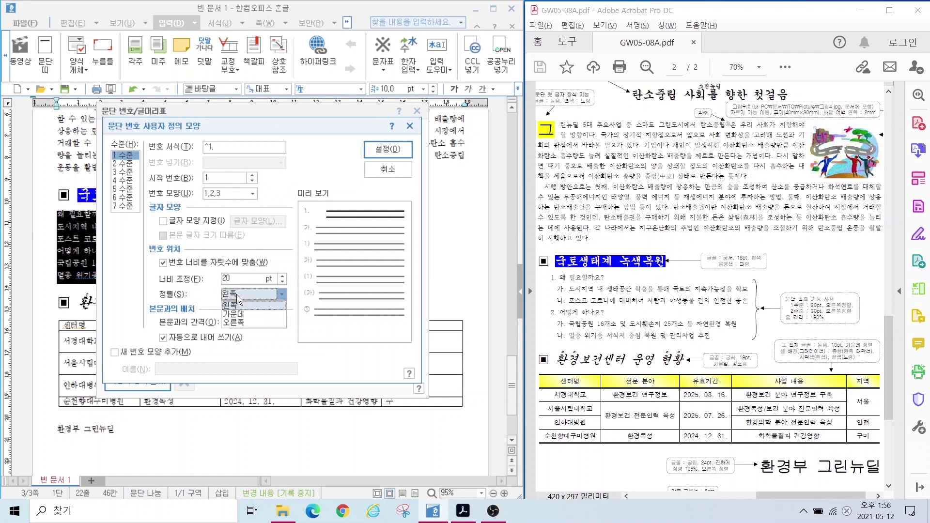
left_click(234, 322)
key("alt")
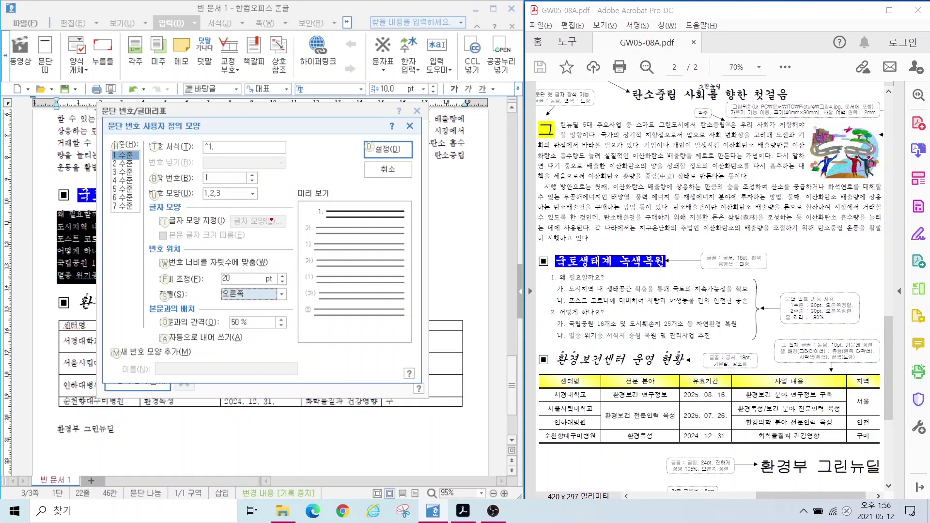
mouse_move(274, 213)
left_mouse_down()
mouse_move(312, 212)
mouse_move(306, 221)
left_mouse_up()
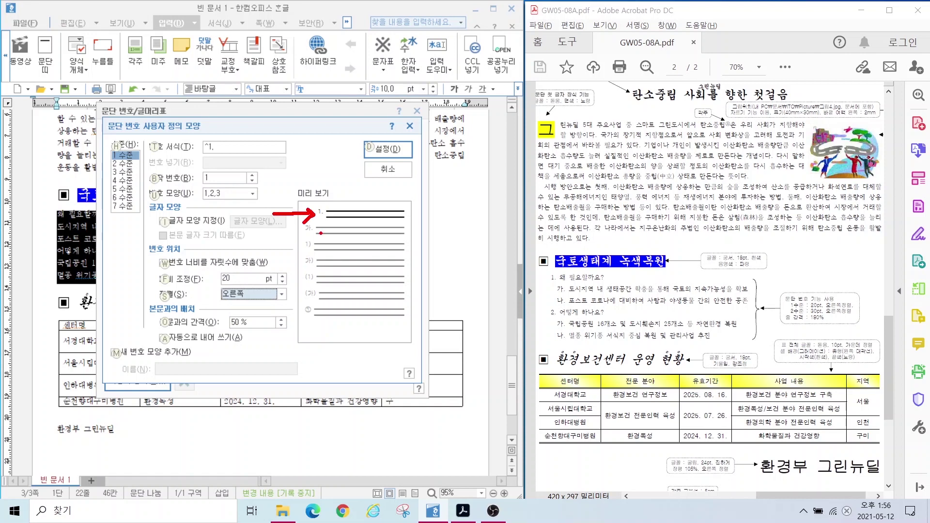
Step: Give level-2 numbers a 30 pt width, right-aligned, and confirm the custom numbering
left_click(124, 164)
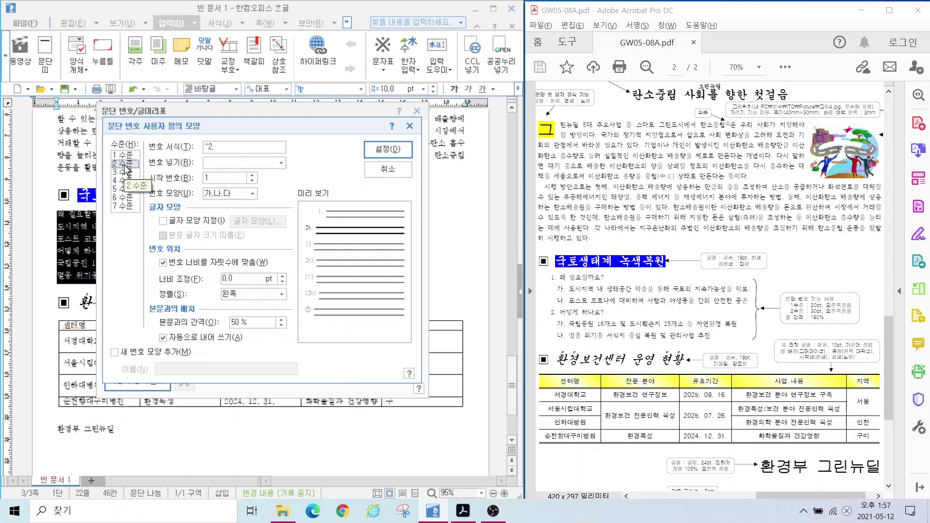
key("alt")
left_click_drag(265, 178, 286, 181)
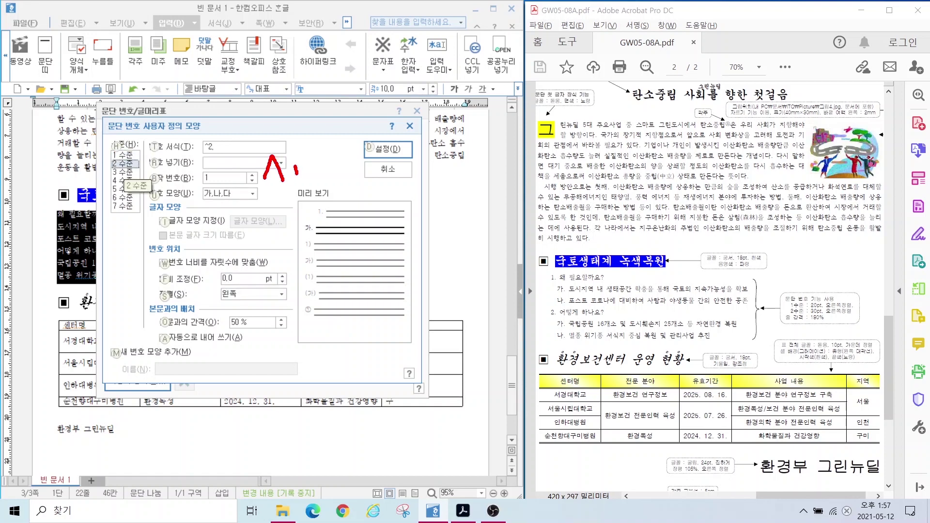
mouse_move(294, 145)
left_mouse_down()
mouse_move(291, 202)
mouse_move(317, 204)
left_mouse_up()
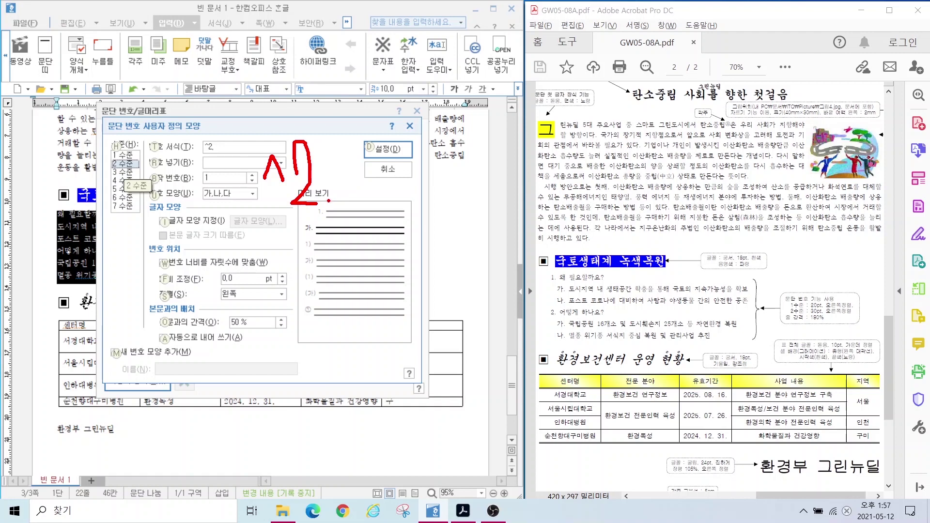
mouse_move(313, 235)
left_mouse_down()
mouse_move(301, 231)
mouse_move(318, 219)
mouse_move(316, 234)
left_mouse_up()
key("Escape")
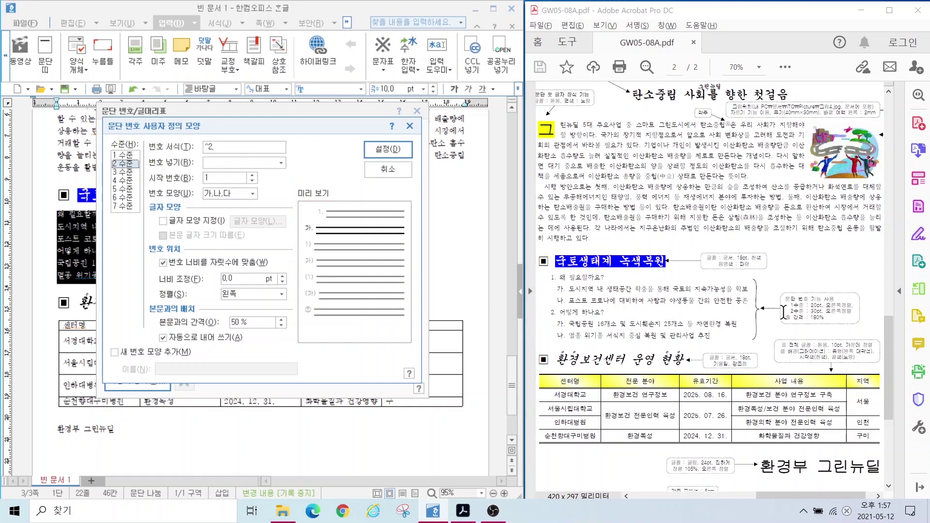
key("ctrl+2")
left_click_drag(773, 307, 872, 318)
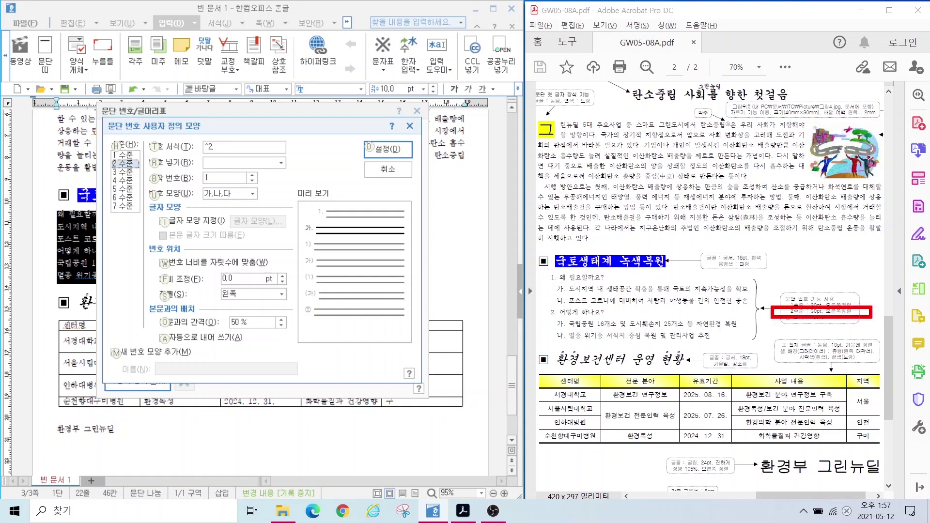
key("Escape")
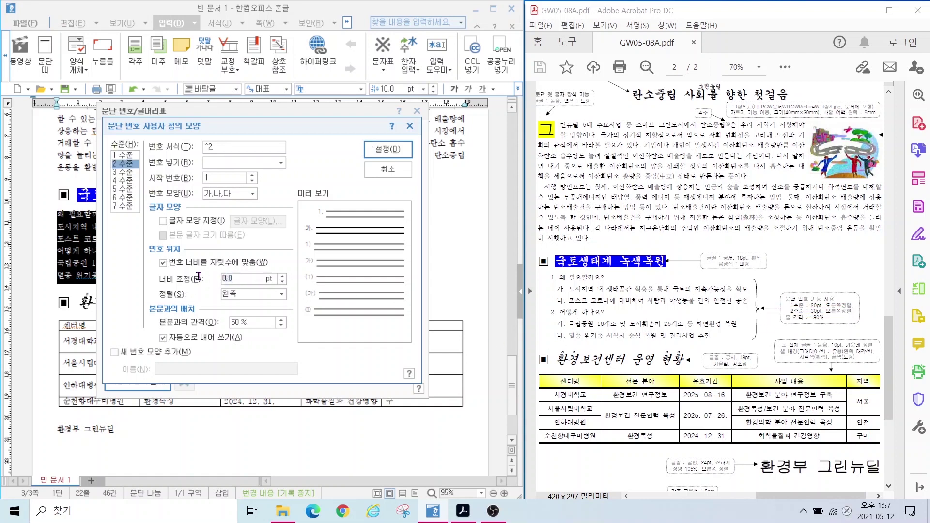
type("30")
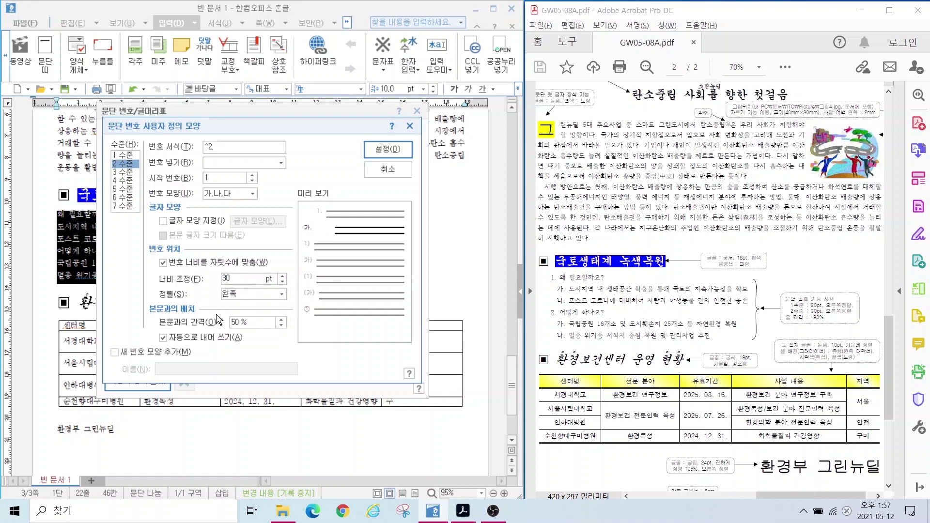
left_click(241, 295)
left_click(238, 318)
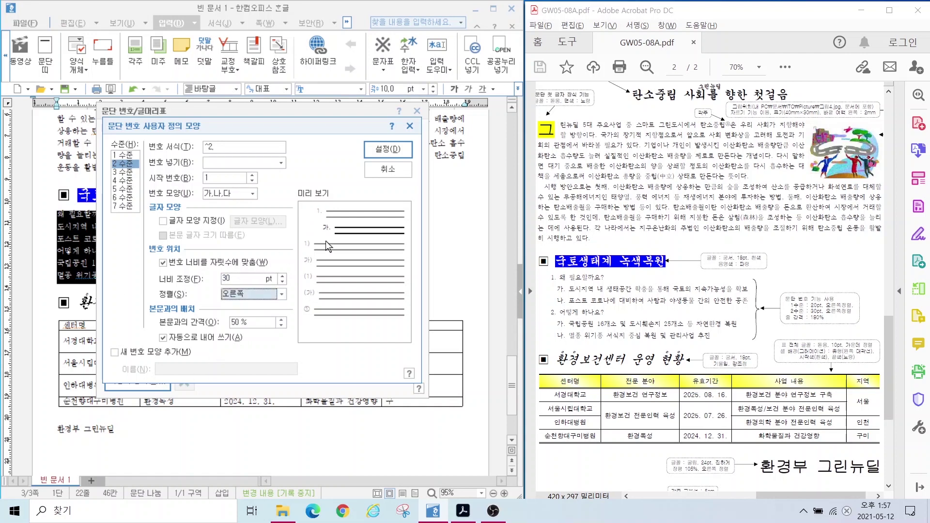
key("alt")
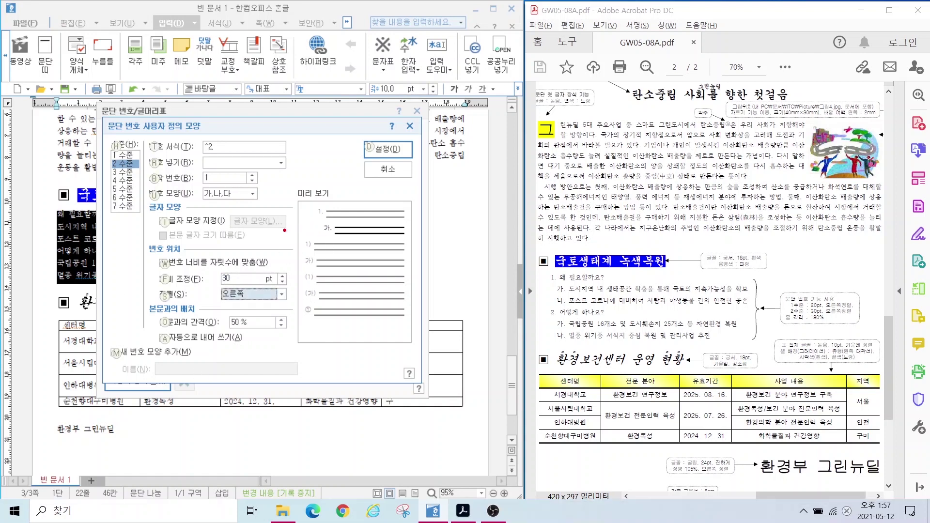
mouse_move(285, 230)
left_mouse_down()
mouse_move(317, 225)
mouse_move(308, 245)
left_mouse_up()
key("Escape")
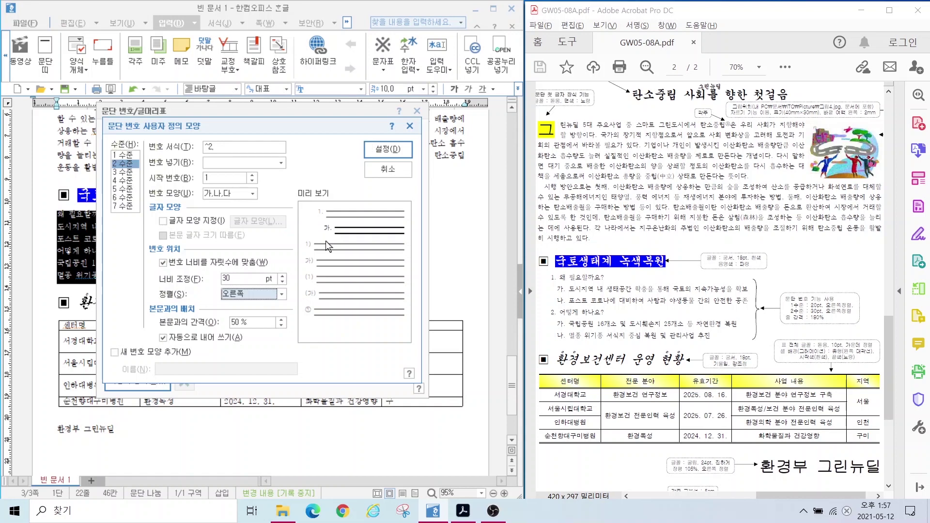
left_click(390, 147)
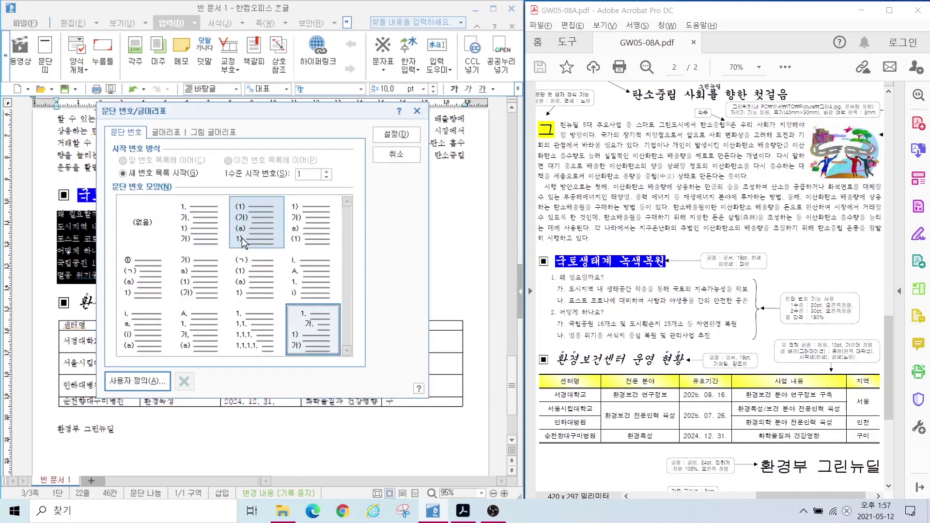
Step: Apply the numbering and demote the two answers under question 1 to 가. and 나
left_click(387, 137)
left_click(109, 240)
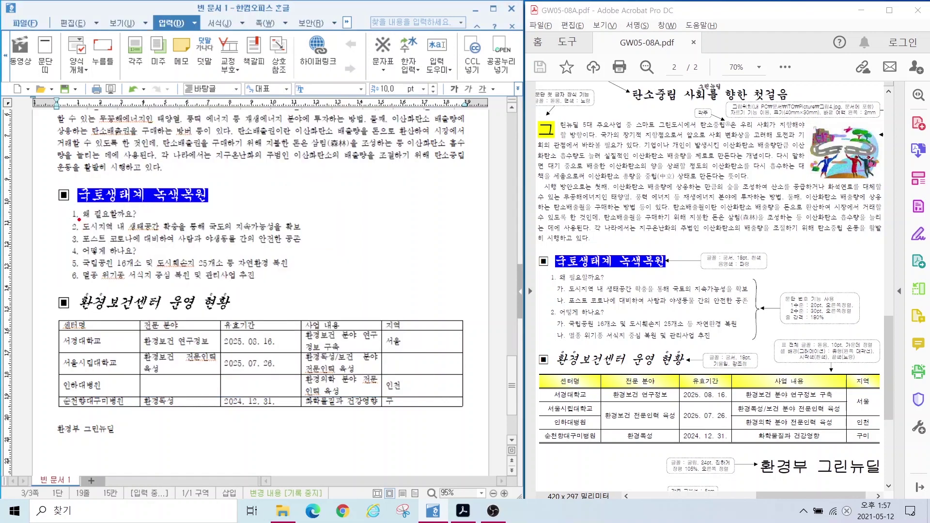
left_click_drag(79, 219, 217, 247)
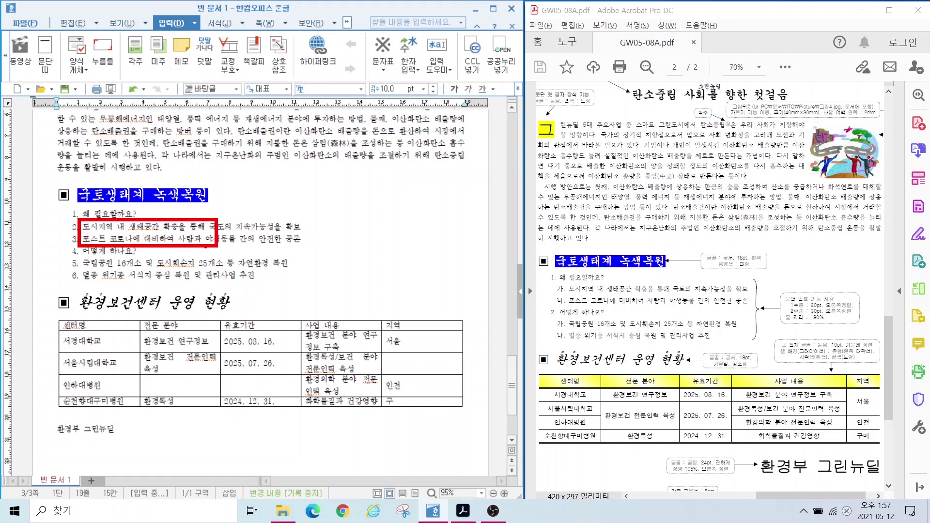
left_click_drag(82, 226, 173, 240)
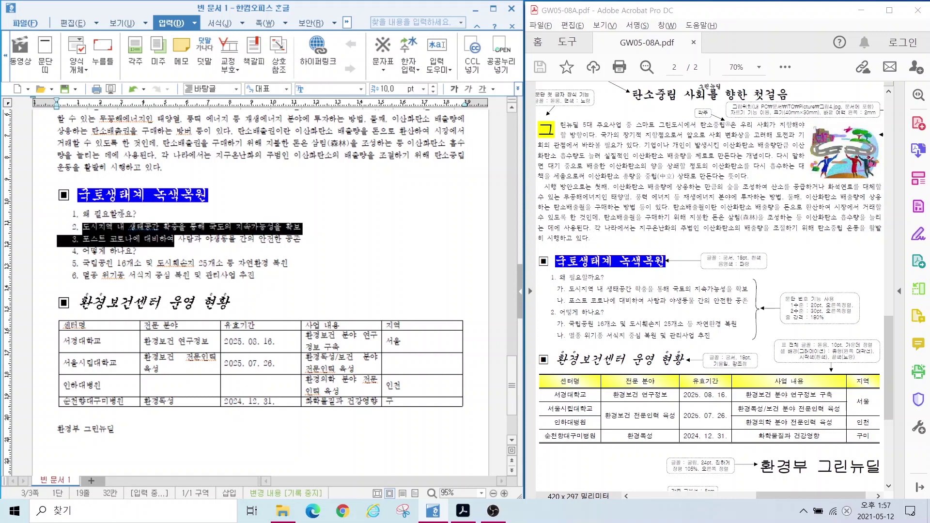
left_click(219, 25)
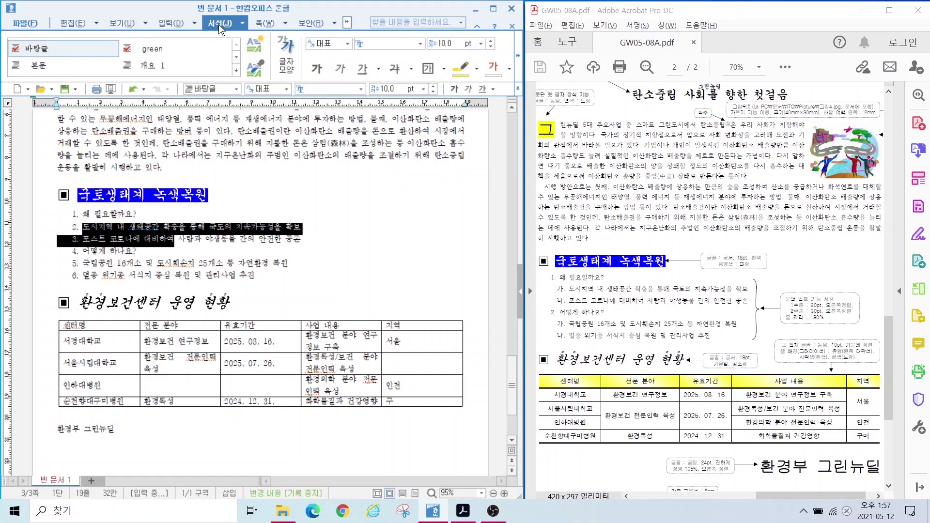
left_click(518, 61)
left_click(518, 61)
left_click(518, 60)
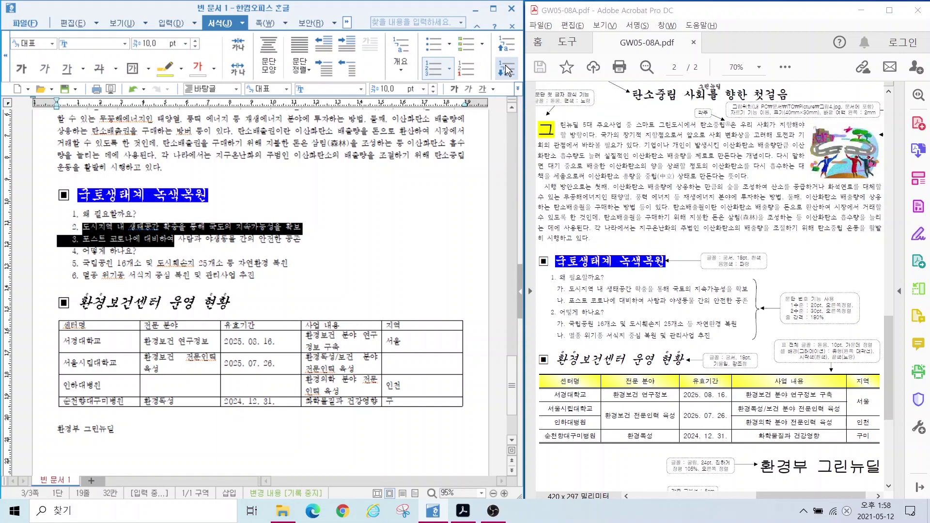
left_click(506, 70)
left_click(506, 70)
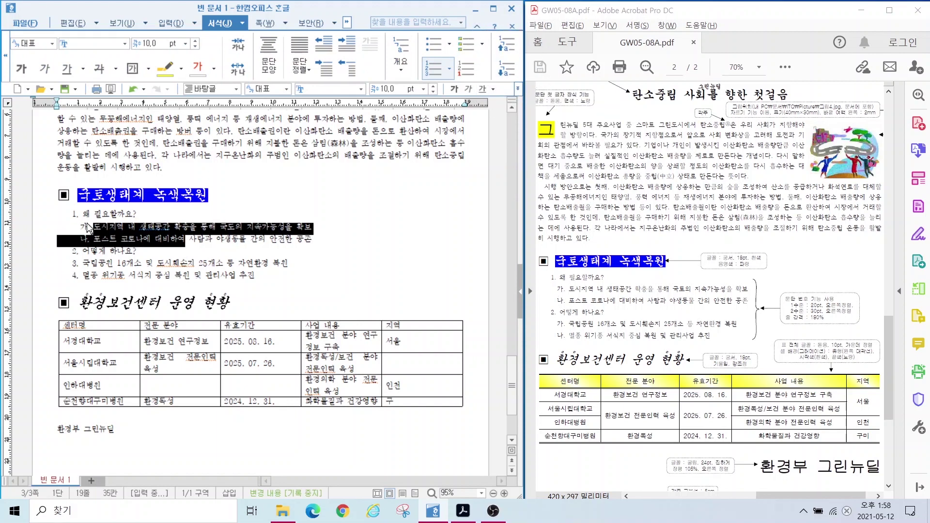
Step: Demote the two answers under question 2 to 가. and 나. as well
left_click(98, 275)
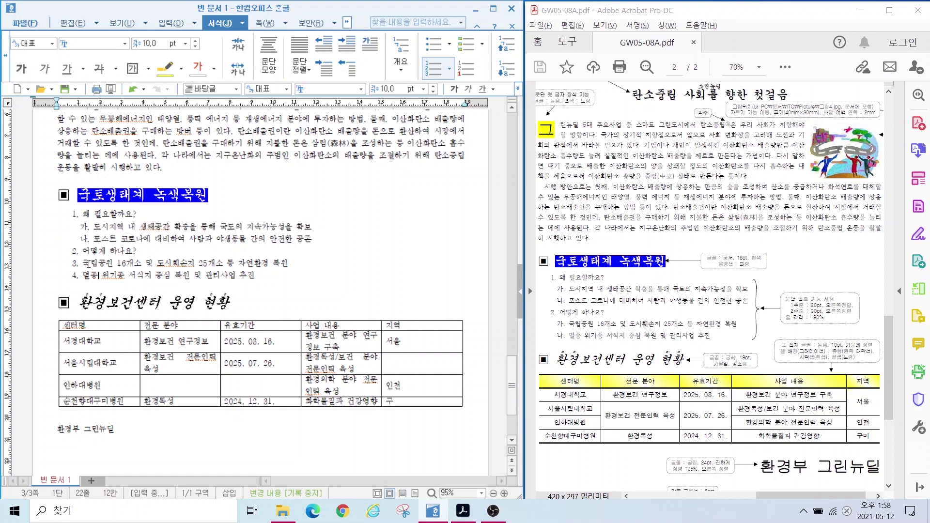
left_click_drag(90, 262, 173, 278)
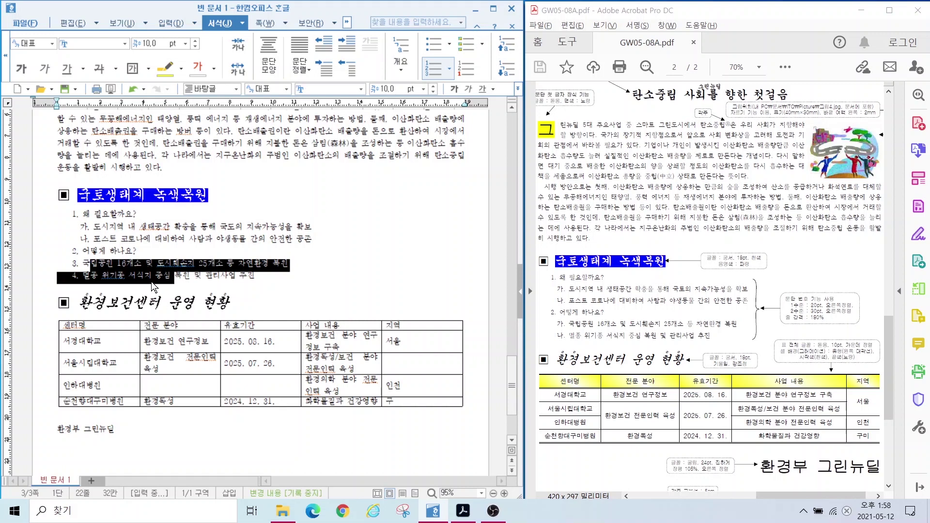
left_click(512, 77)
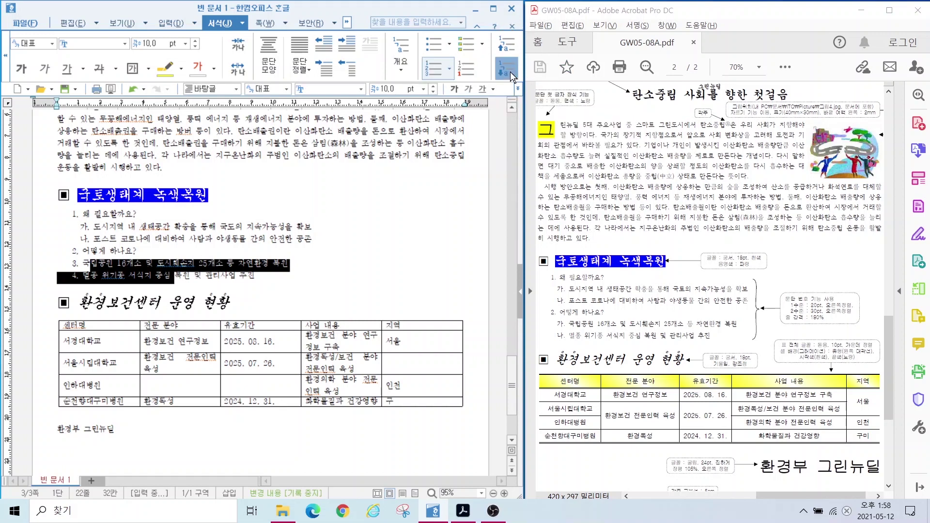
left_click(179, 274)
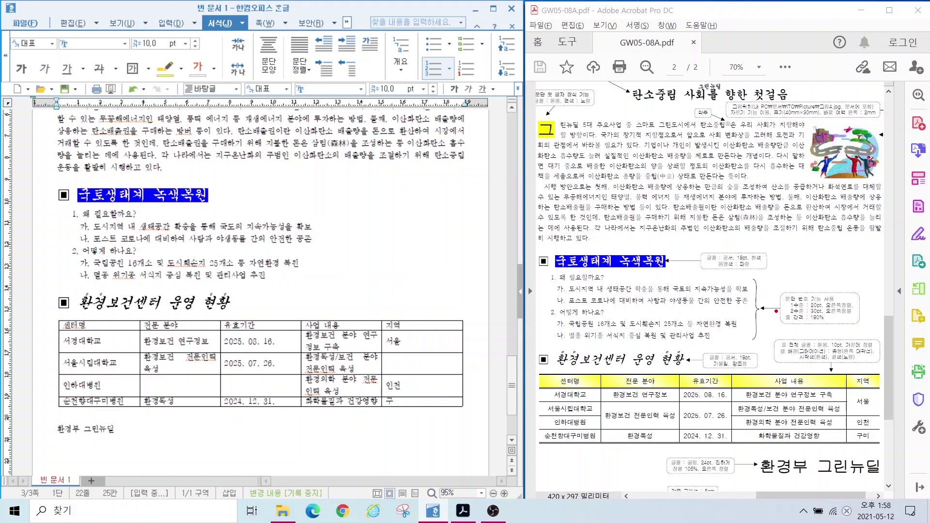
Step: Change the list's line spacing from 160% to 180%
mouse_move(776, 311)
left_mouse_down()
mouse_move(847, 328)
mouse_move(823, 323)
left_mouse_up()
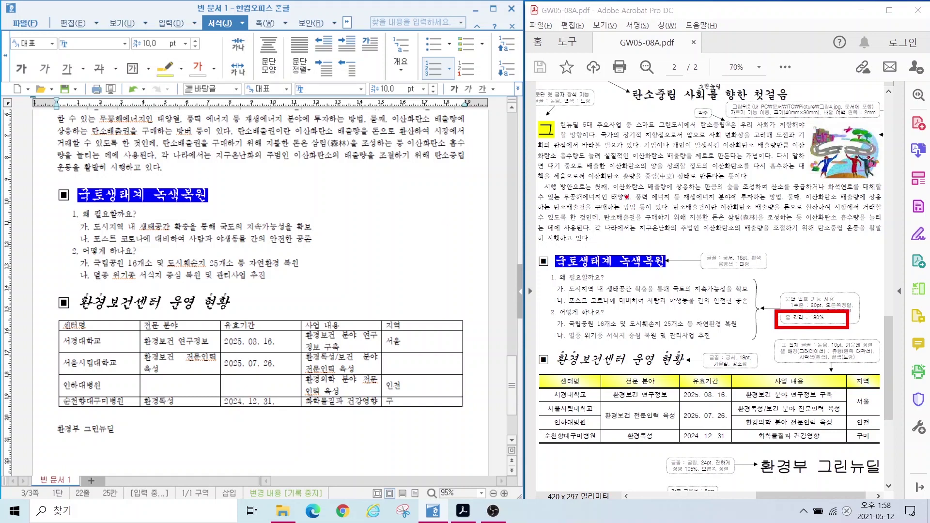
left_click_drag(629, 192, 629, 204)
mouse_move(632, 193)
left_mouse_down()
mouse_move(632, 204)
mouse_move(752, 190)
left_mouse_up()
left_click_drag(655, 207, 761, 212)
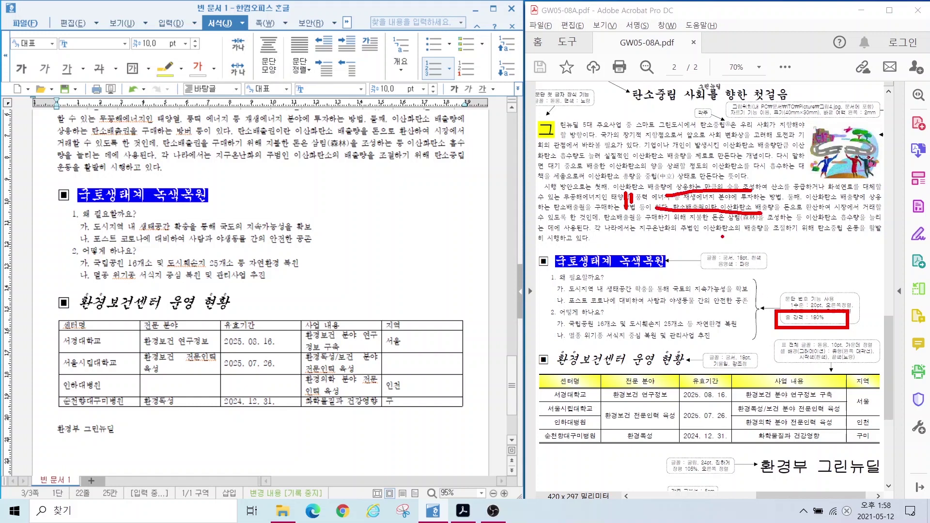
key("Escape")
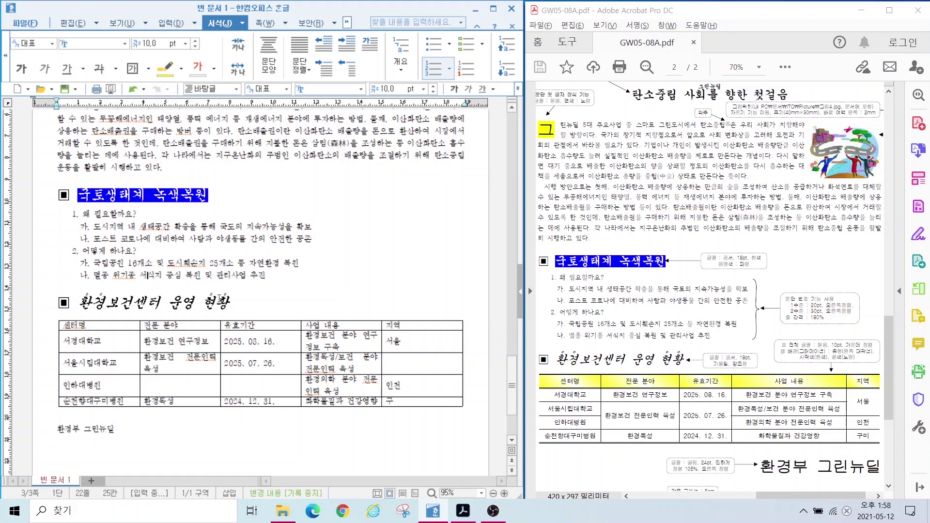
left_click_drag(83, 214, 266, 275)
left_click(517, 89)
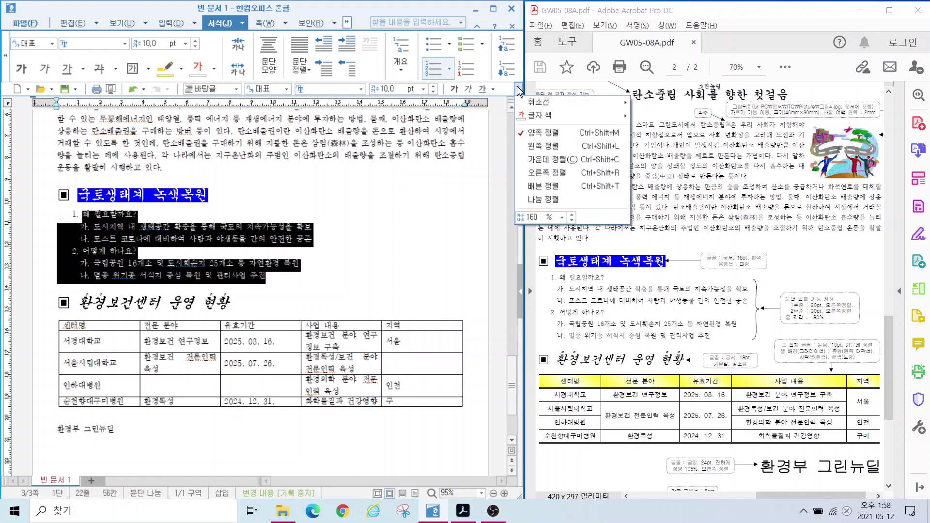
double_click(539, 219)
type("180")
key("Return")
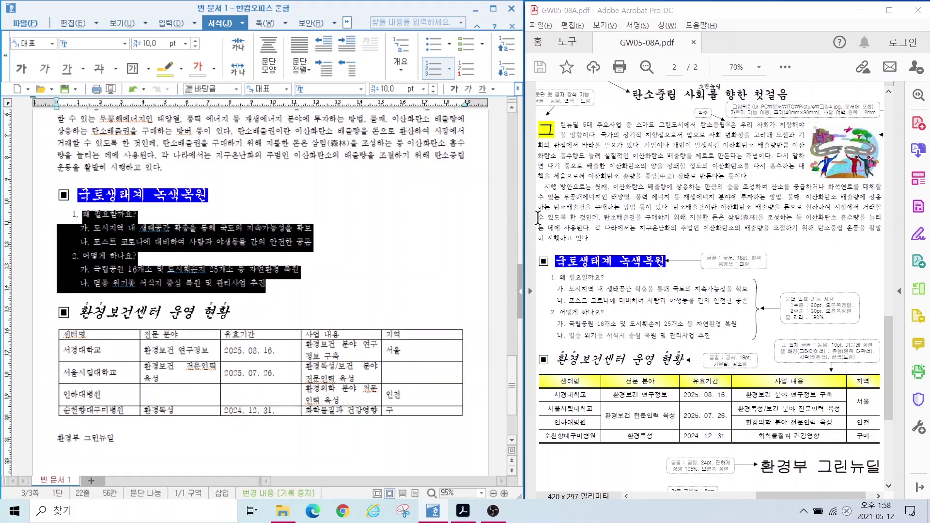
left_click(90, 292)
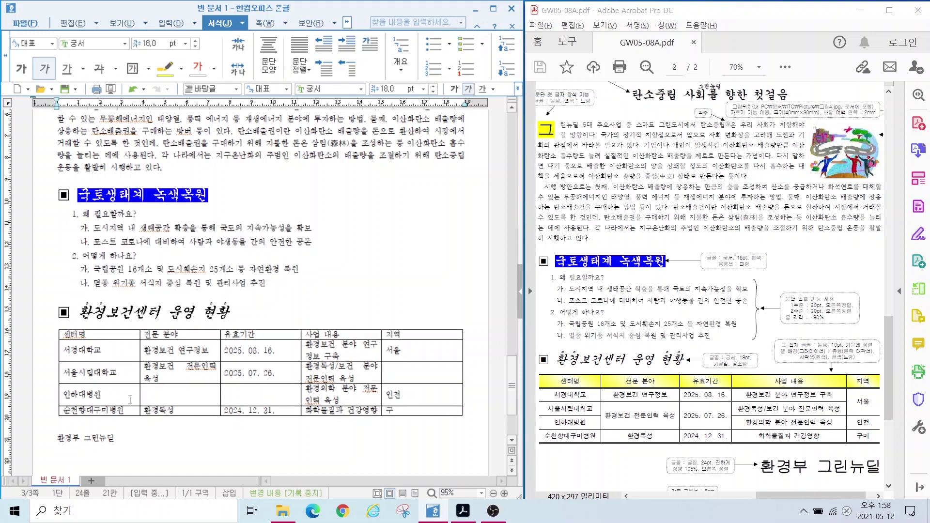
Step: Widen the 전문 분야 and 사업 내용 columns, then select cells B3:B4
scroll(132, 363, "down", 3)
scroll(131, 363, "down", 2)
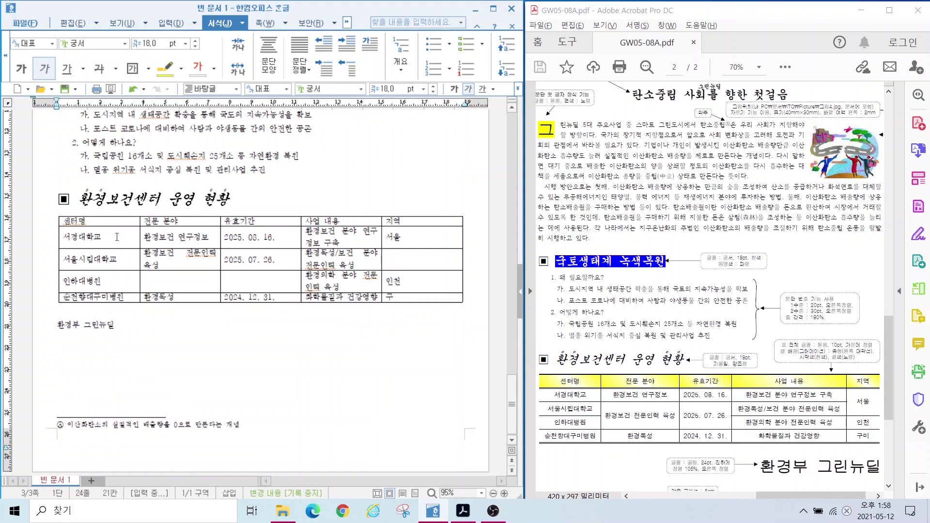
left_click_drag(140, 236, 131, 236)
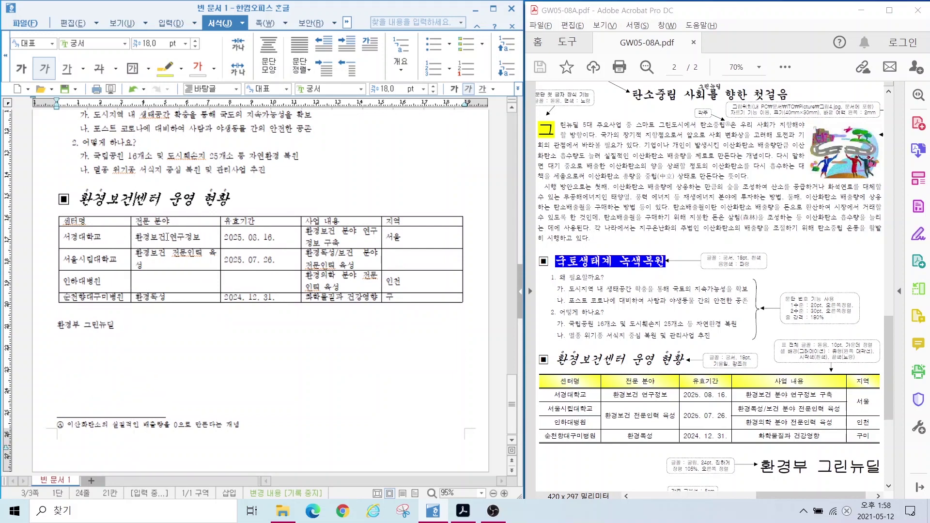
left_click_drag(221, 236, 229, 237)
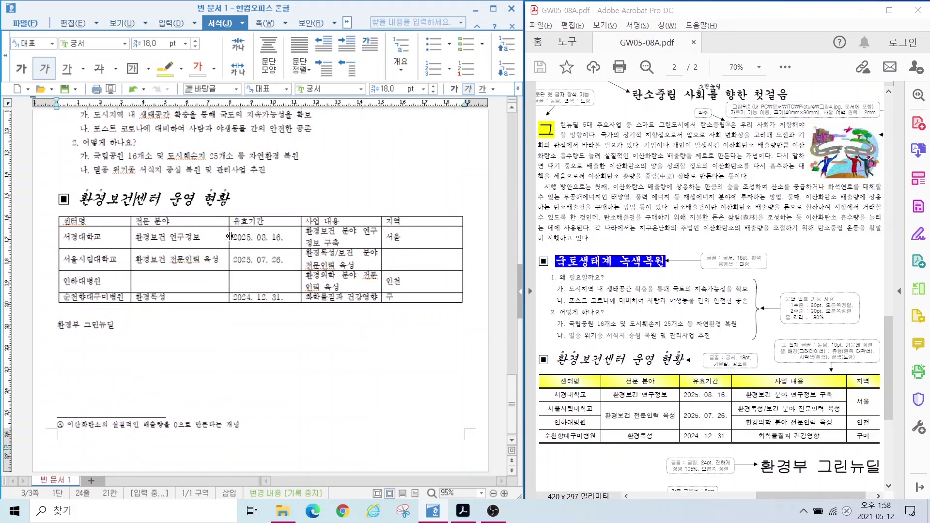
left_click_drag(301, 236, 290, 236)
left_click_drag(381, 237, 428, 236)
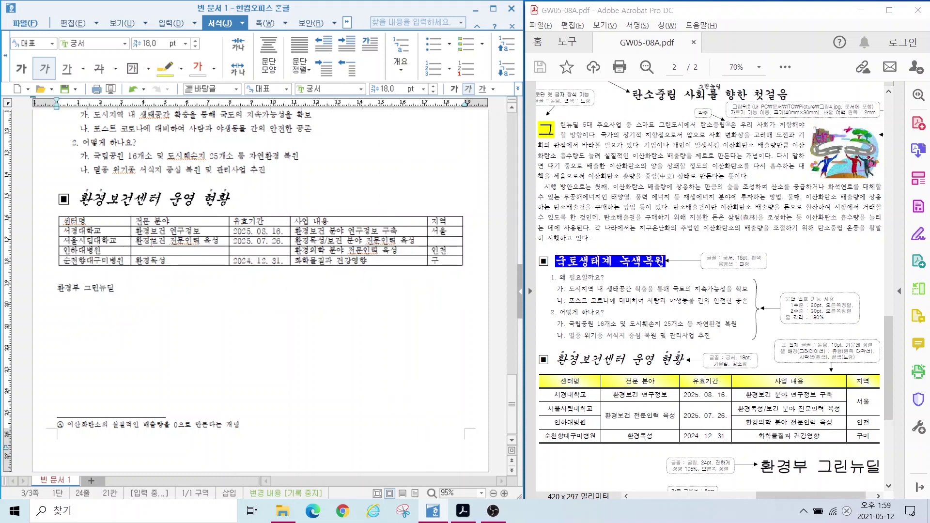
left_click_drag(151, 241, 153, 253)
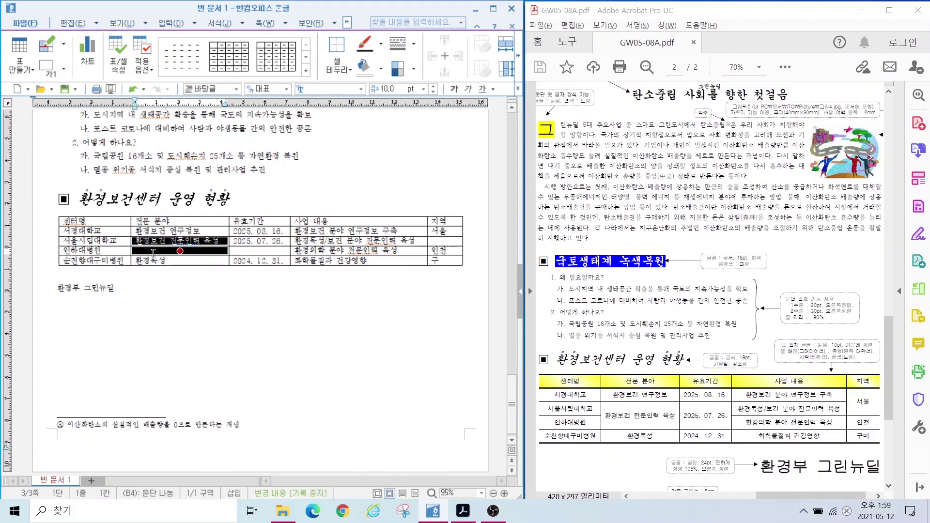
Step: Merge the 환경보건 전문인력 육성, 2025. 07. 26. and 서울 cell pairs vertically
right_click(153, 249)
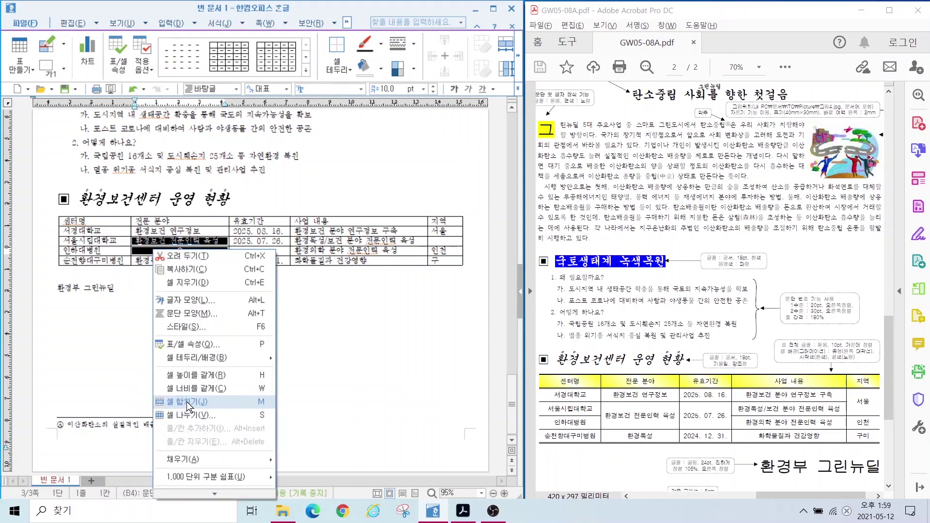
left_click(188, 403)
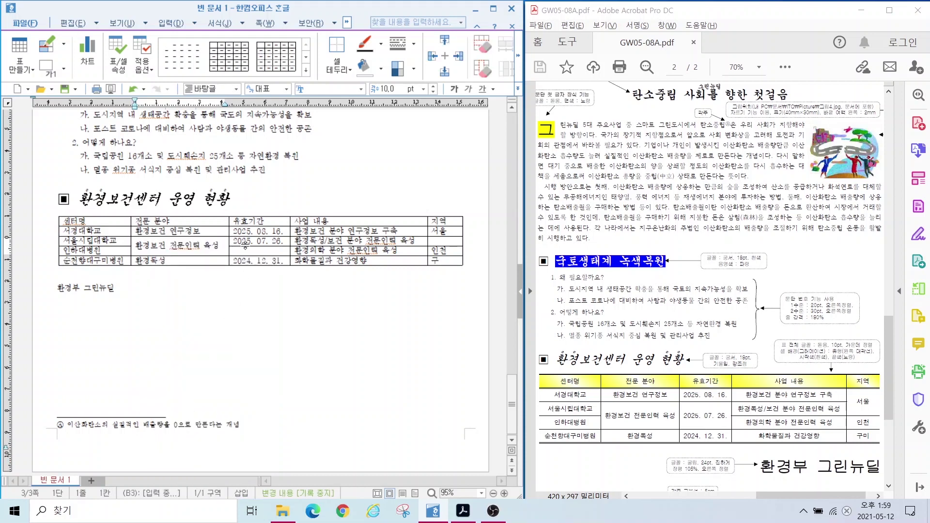
left_click_drag(245, 241, 248, 251)
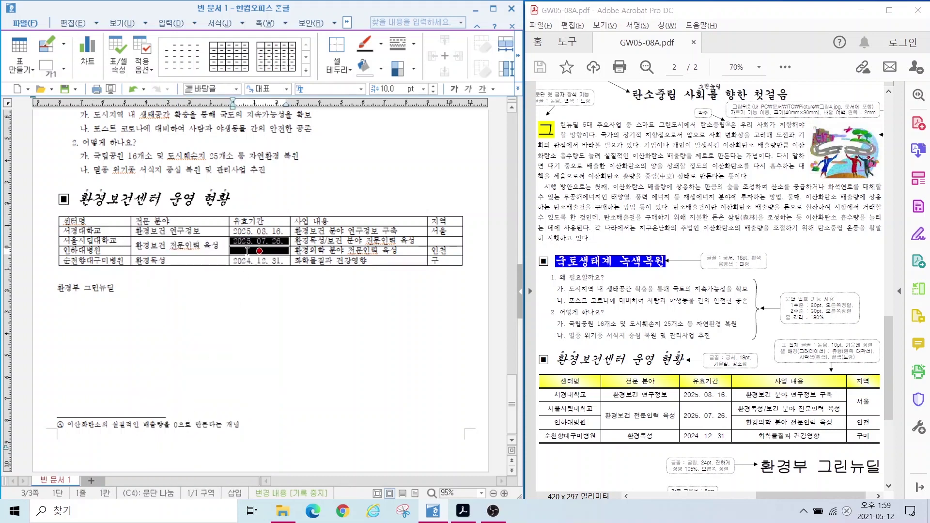
key("m")
left_click_drag(438, 232, 438, 243)
key("m")
Step: Check the reference's table formatting note, then select the whole table
left_click(340, 288)
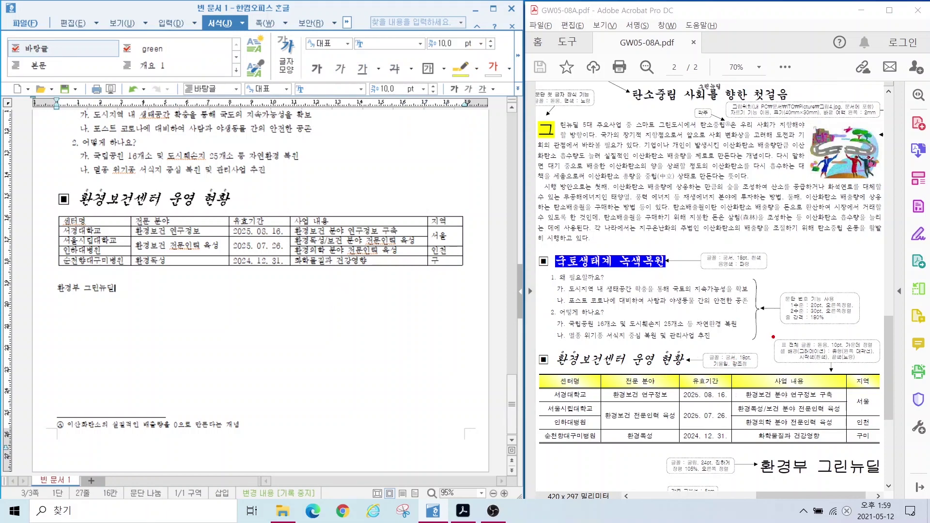
left_click_drag(772, 335, 887, 369)
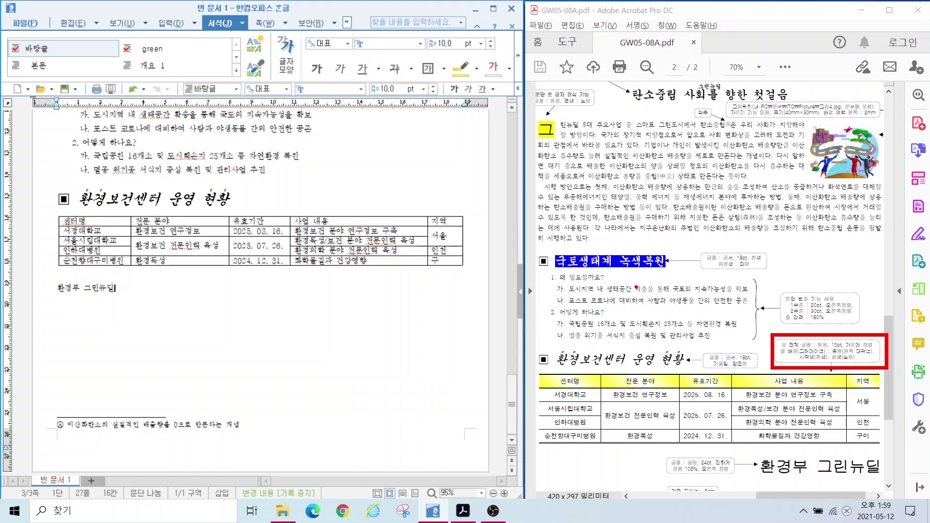
key("Escape")
left_click_drag(89, 217, 444, 261)
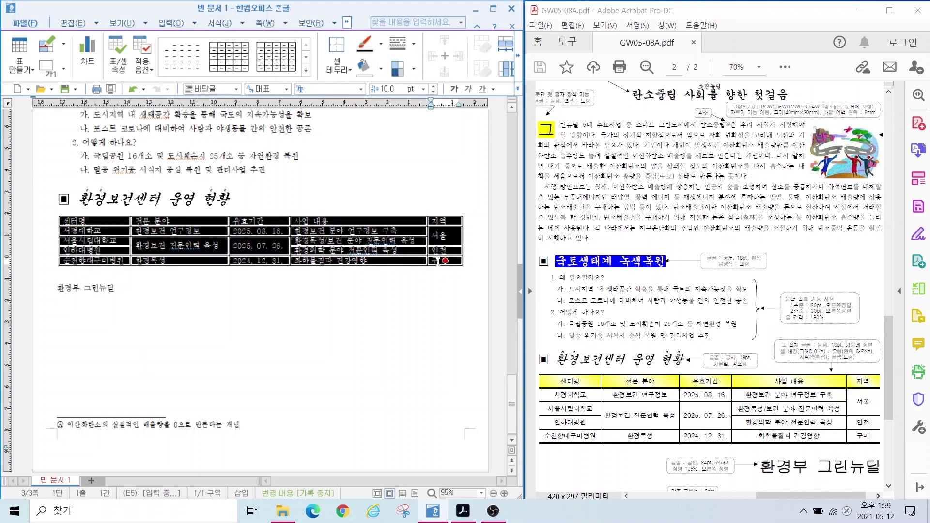
Step: Set the table text to 돋움 and centre-align it in every cell
left_click(307, 85)
left_click(329, 179)
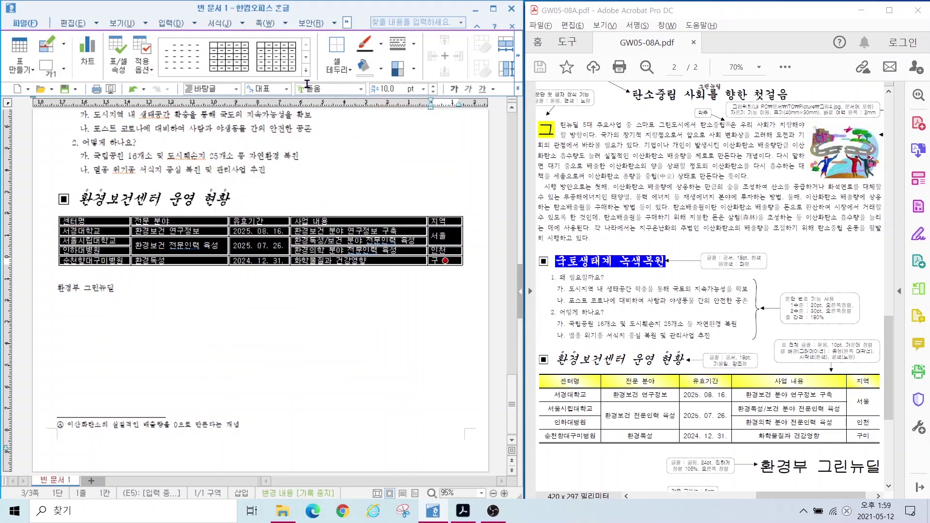
left_click(518, 89)
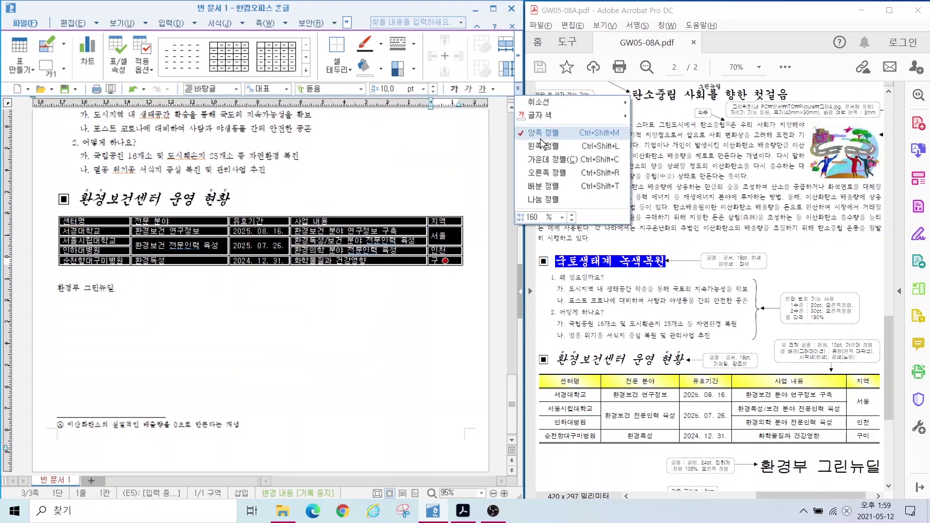
left_click(537, 146)
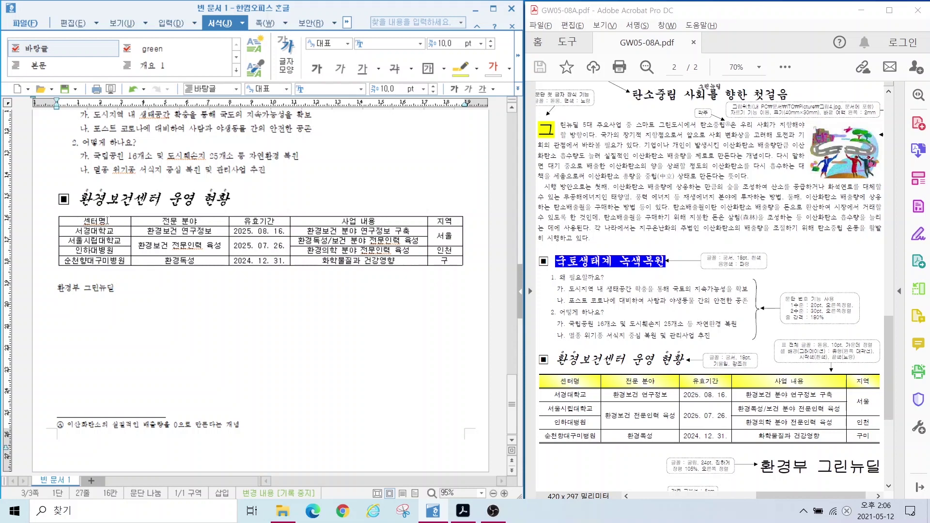
Step: Reselect the whole table and pick a double line in the cell border settings
left_click_drag(107, 219, 445, 260)
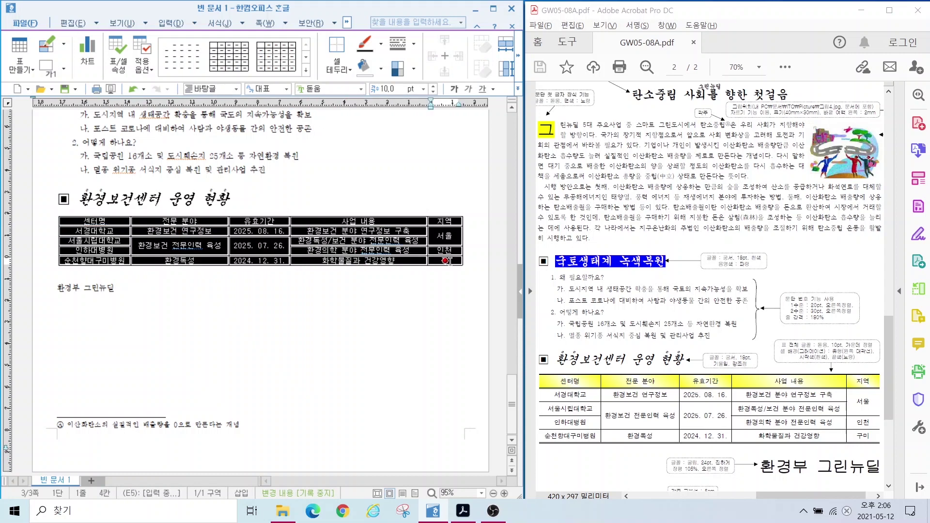
key("l")
left_click(207, 185)
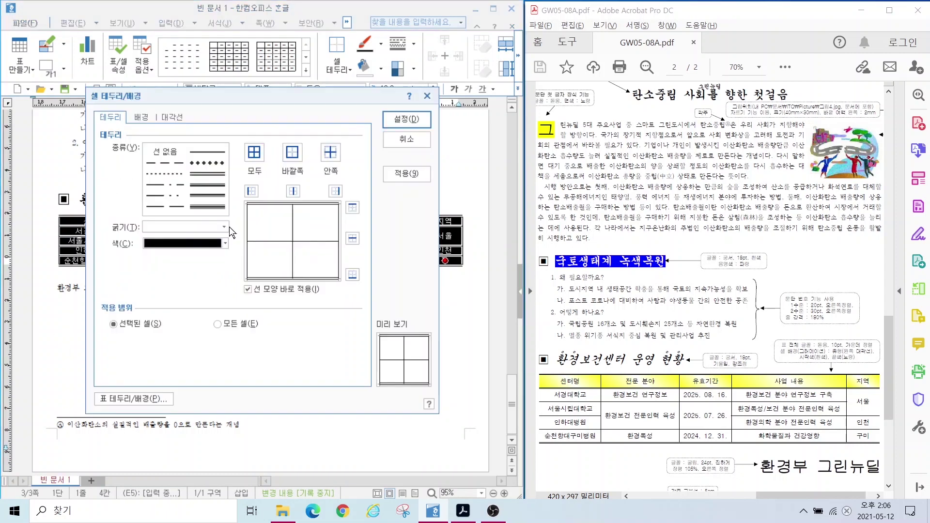
Step: Apply double-line top and bottom borders without side lines, then select the header row
left_click(251, 191)
key("Return")
left_click_drag(72, 220, 451, 221)
key("l")
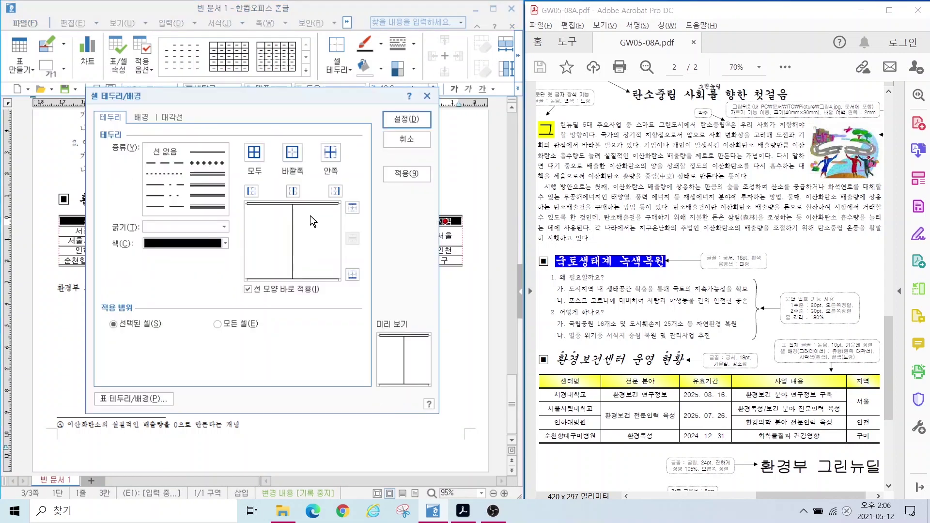
Step: Give the header row a double-line border and a white-to-yellow gradient background
left_click(207, 196)
left_click(141, 117)
left_click(112, 193)
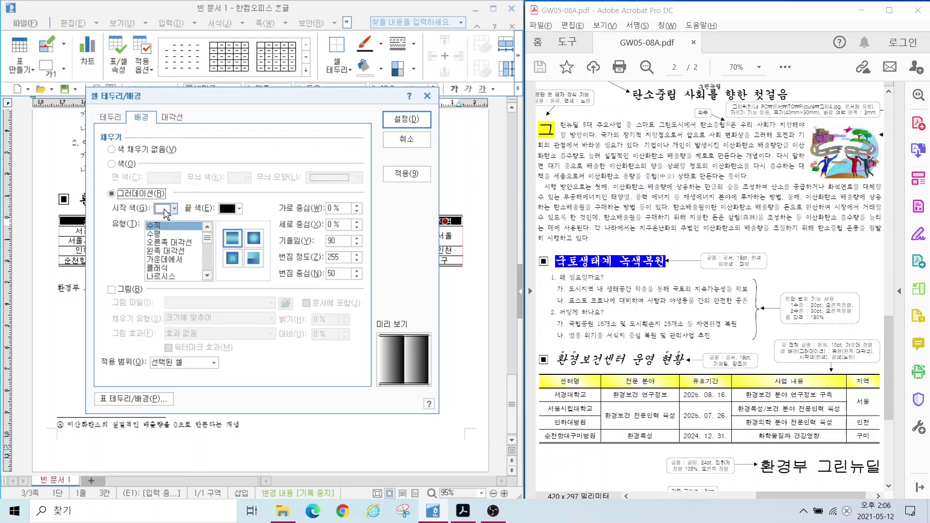
left_click(239, 208)
left_click(250, 228)
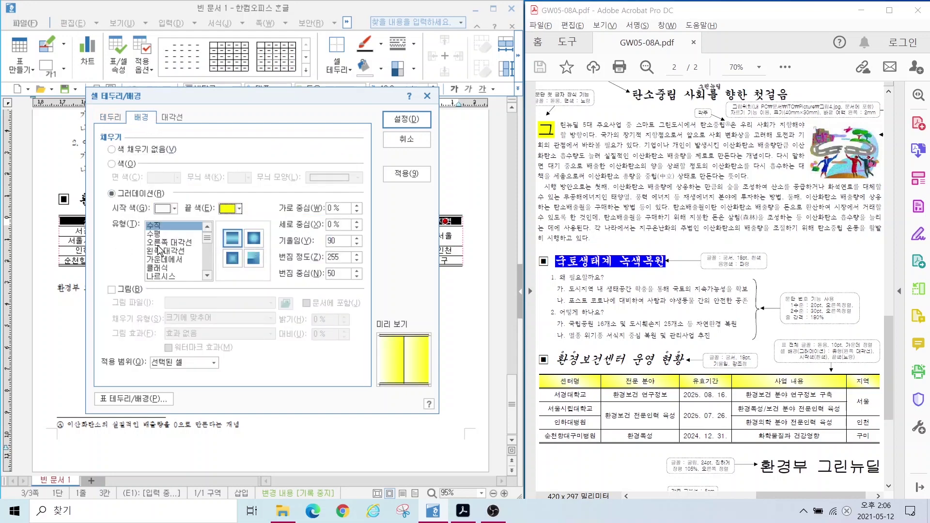
left_click(165, 252)
left_click(406, 119)
left_click(115, 288)
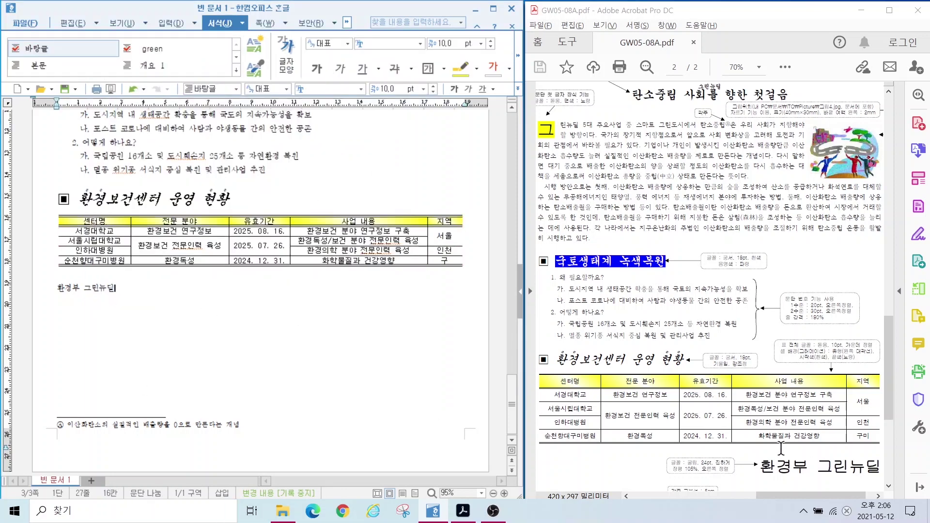
Step: Select the 환경부 그린뉴딜 line and mark the reference's font and right-align notes
left_click_drag(121, 290, 57, 289)
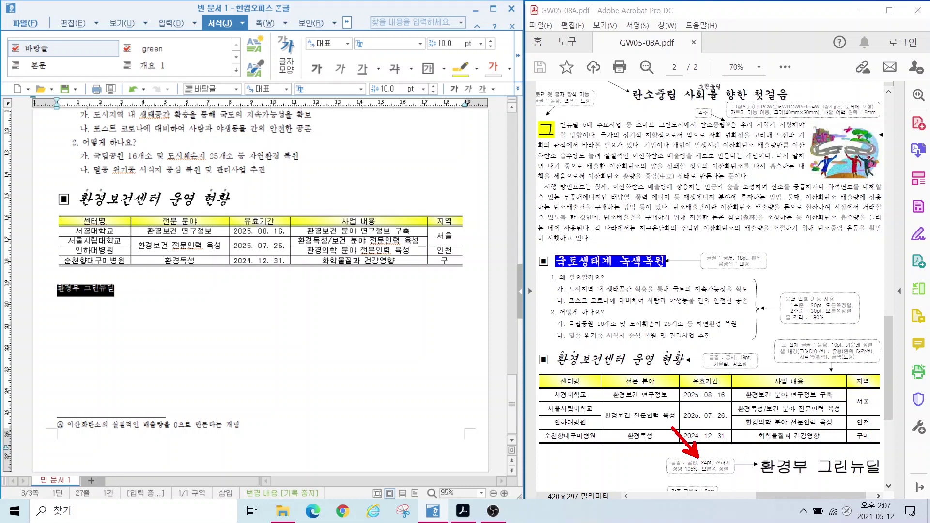
left_click_drag(219, 72, 499, 110)
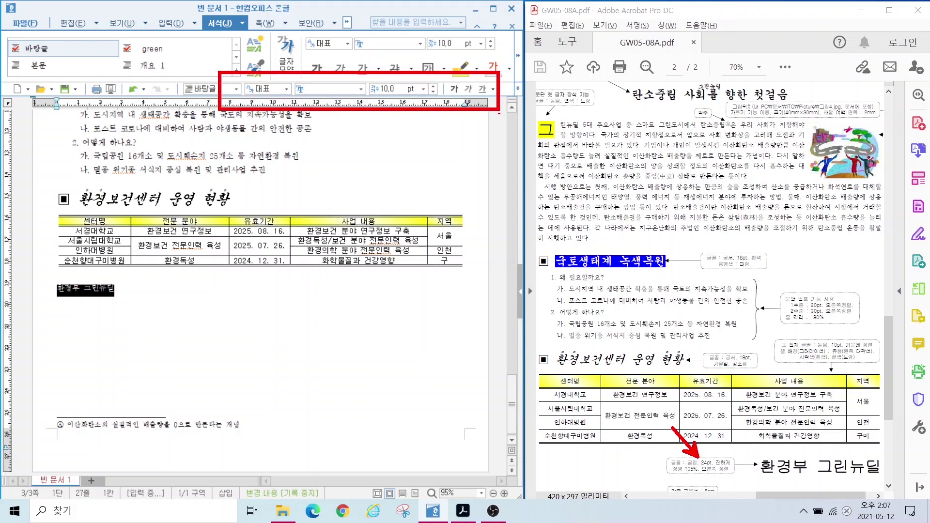
left_click_drag(663, 461, 713, 479)
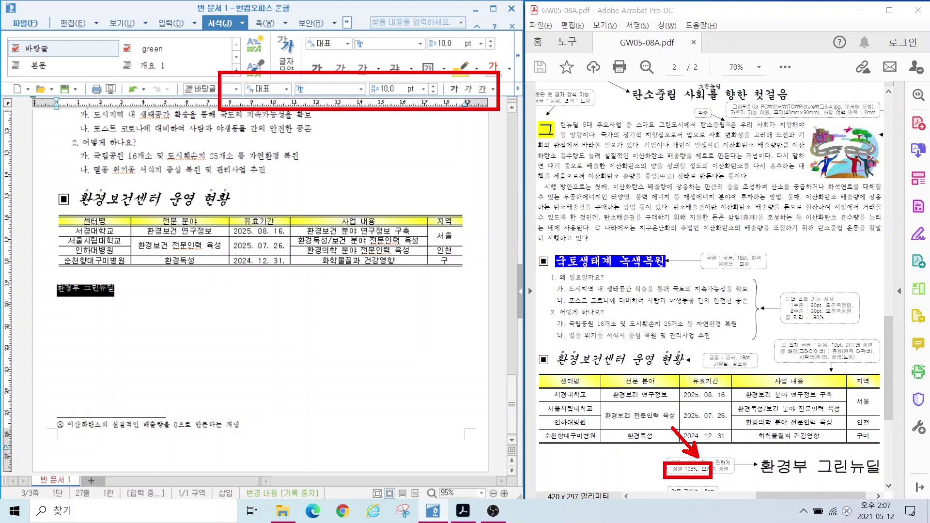
key("Escape")
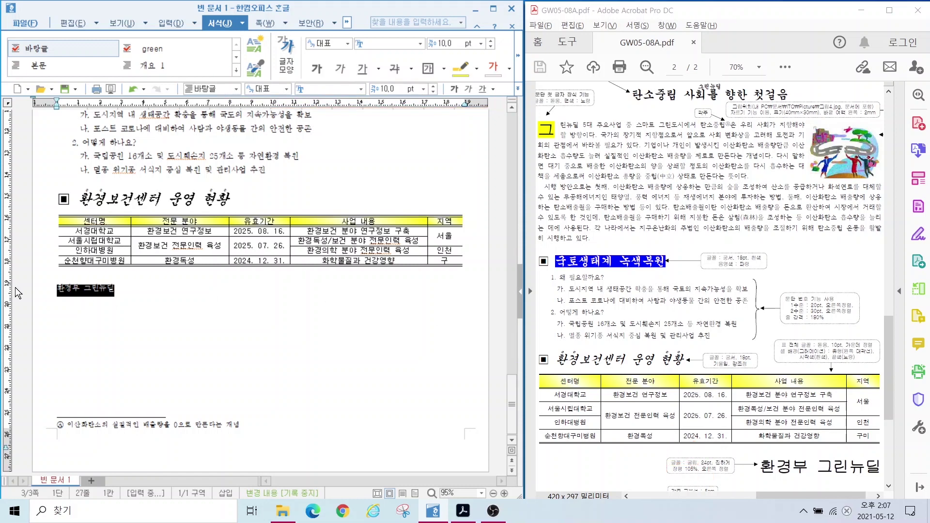
Step: Format 환경부 그린뉴딜 as 24 pt bold 굴림 with 105% character width
right_click(86, 288)
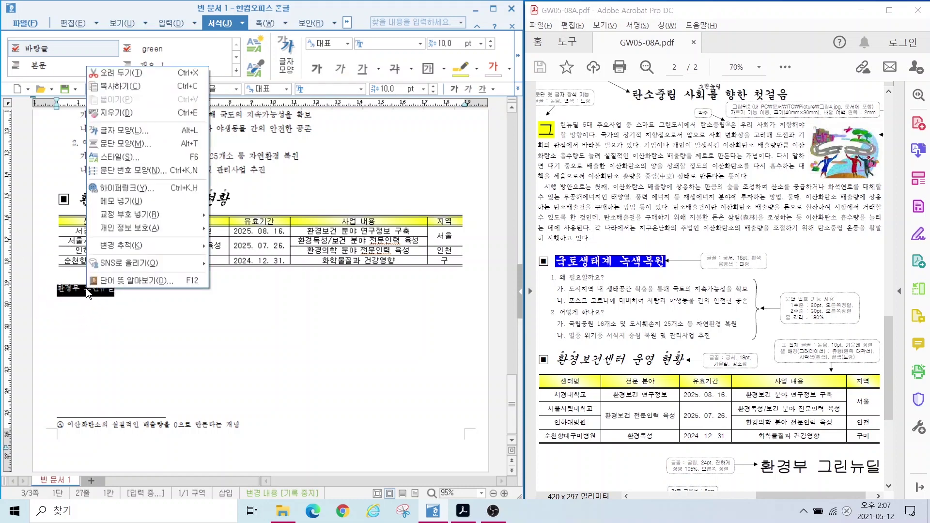
left_click(125, 131)
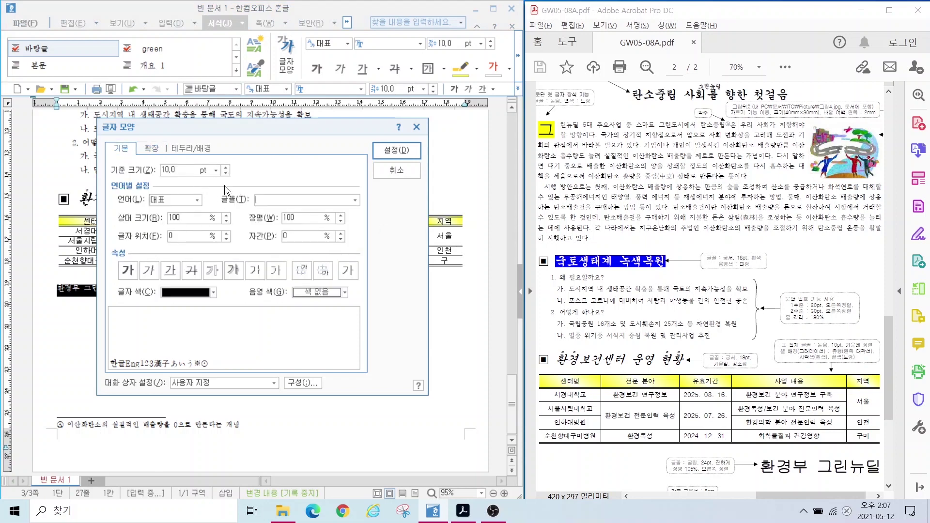
left_click(187, 170)
type("20")
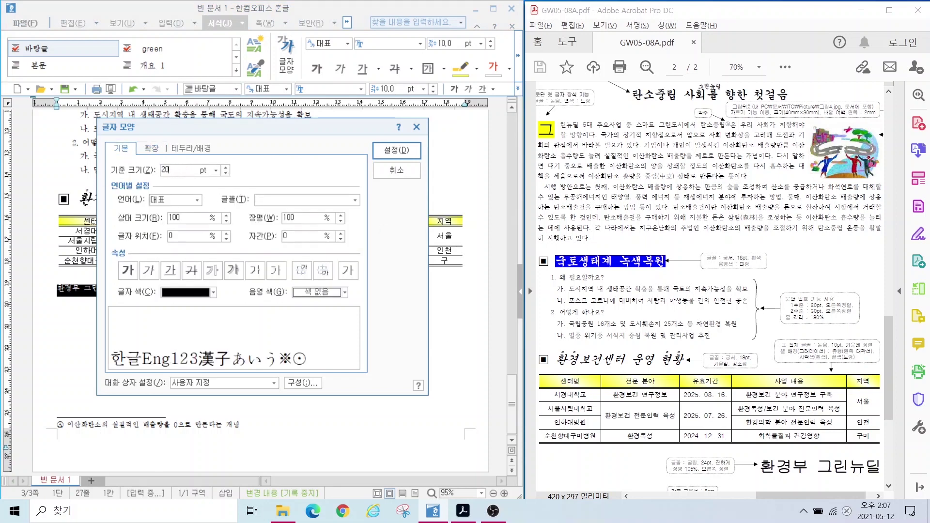
key("BackSpace")
type("4")
type("굴림")
key("Return")
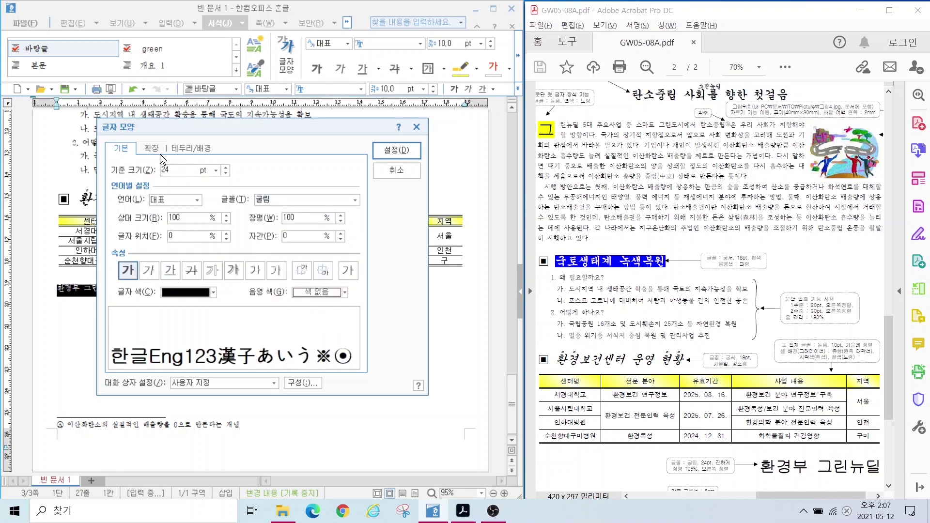
left_click_drag(305, 221, 256, 227)
type("105")
key("Return")
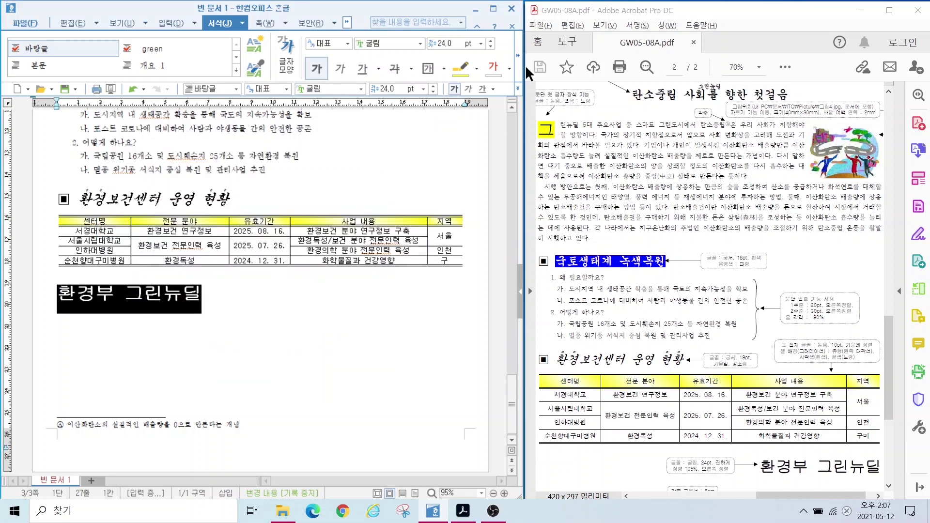
Step: Right-align the 환경부 그린뉴딜 line and check it against the reference
left_click(517, 88)
left_click(525, 174)
scroll(824, 436, "down", 3)
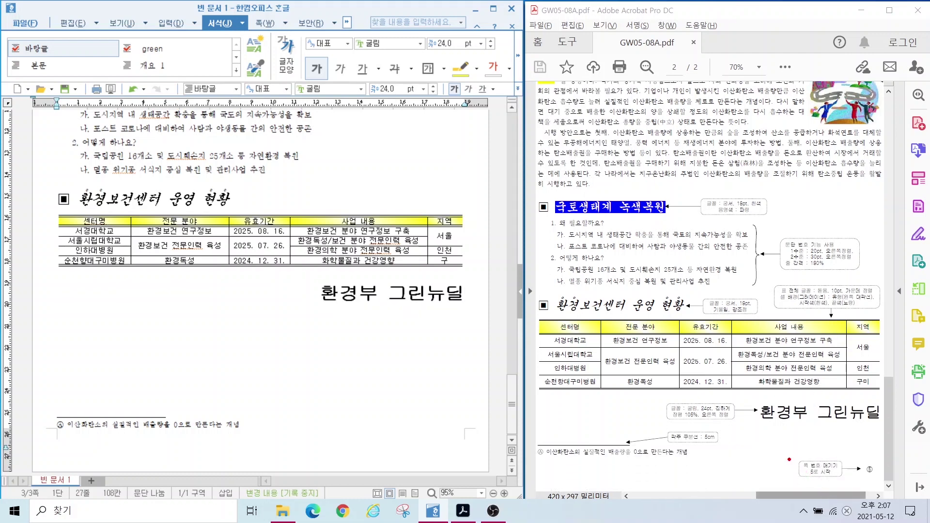
left_click_drag(789, 459, 884, 479)
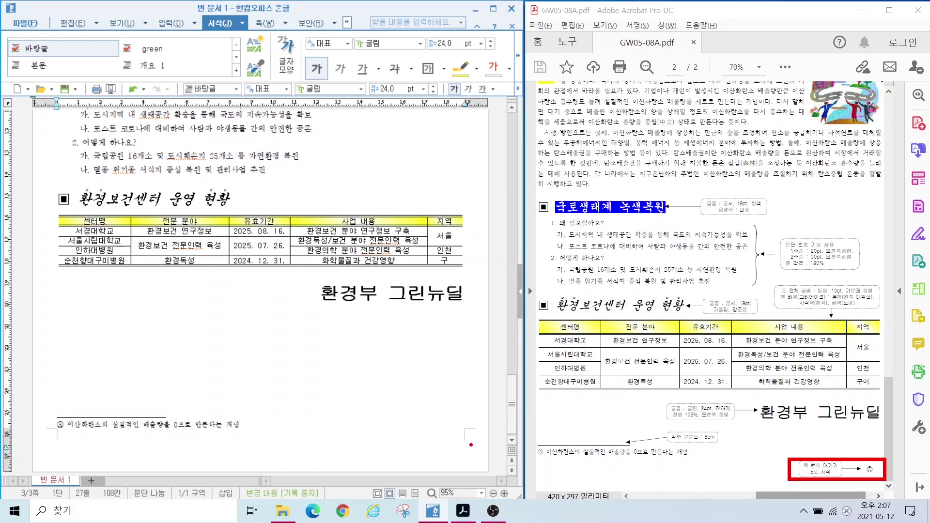
mouse_move(470, 445)
left_mouse_down()
mouse_move(446, 421)
mouse_move(464, 456)
left_mouse_up()
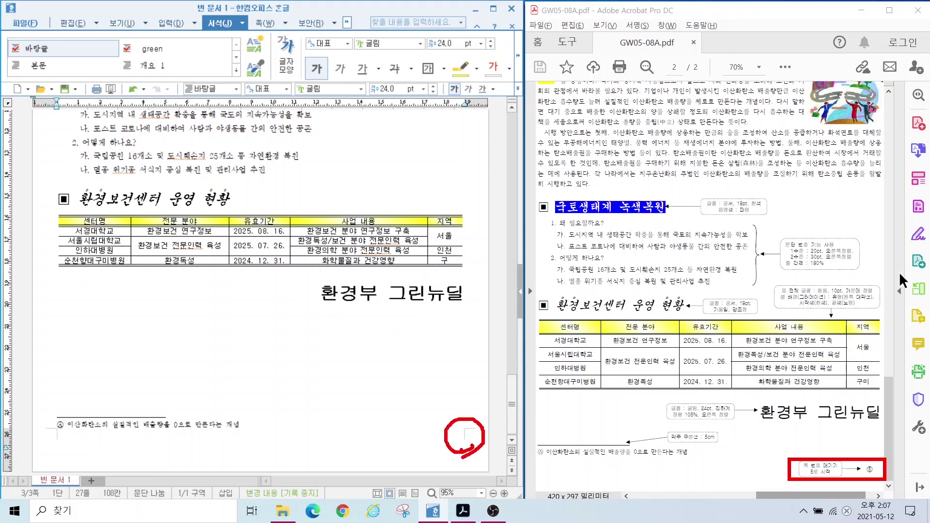
key("Escape")
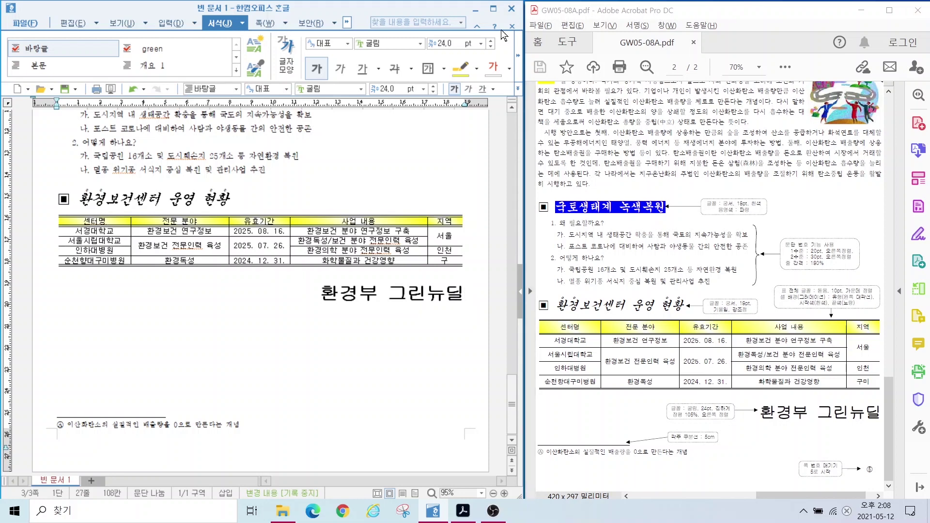
scroll(245, 65, "down", 1)
Step: Insert bottom-right page numbers in ①②③ style without dashes
left_click(295, 60)
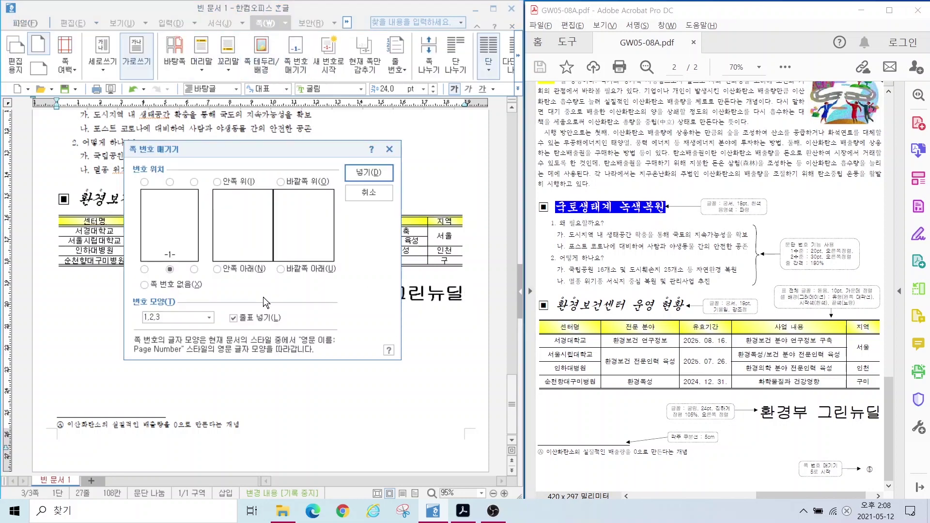
left_click(167, 319)
left_click(165, 345)
key("alt")
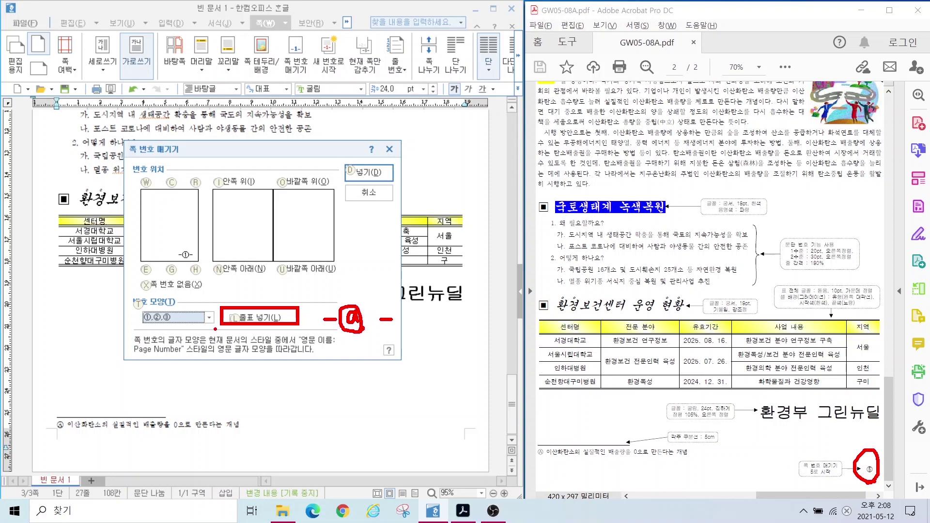
key("alt+l")
key("alt+d")
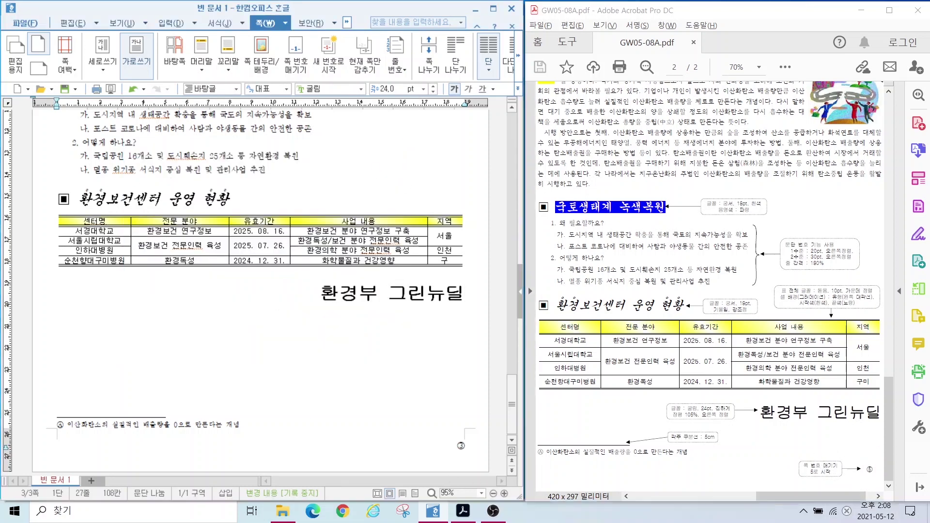
mouse_move(468, 469)
left_mouse_down()
mouse_move(473, 418)
mouse_move(477, 465)
left_mouse_up()
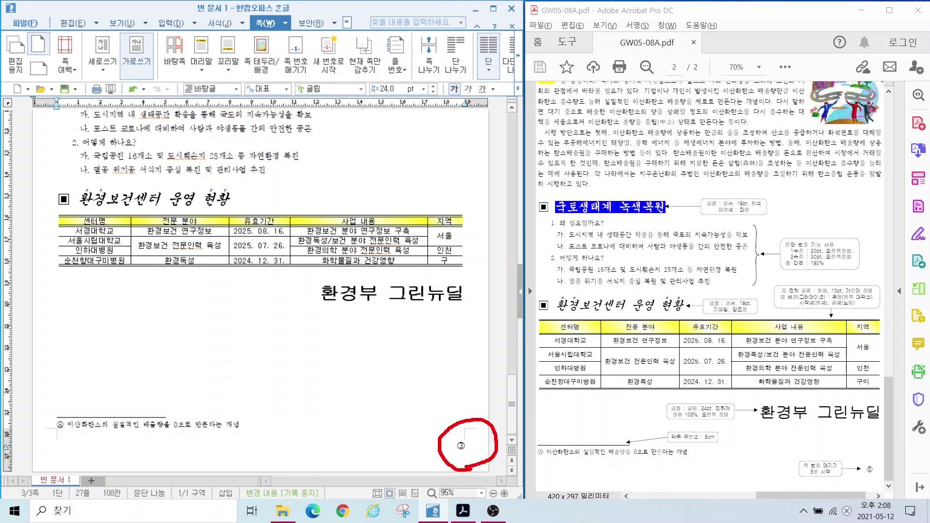
mouse_move(886, 479)
left_mouse_down()
mouse_move(833, 466)
mouse_move(888, 464)
mouse_move(887, 482)
left_mouse_up()
key("Escape")
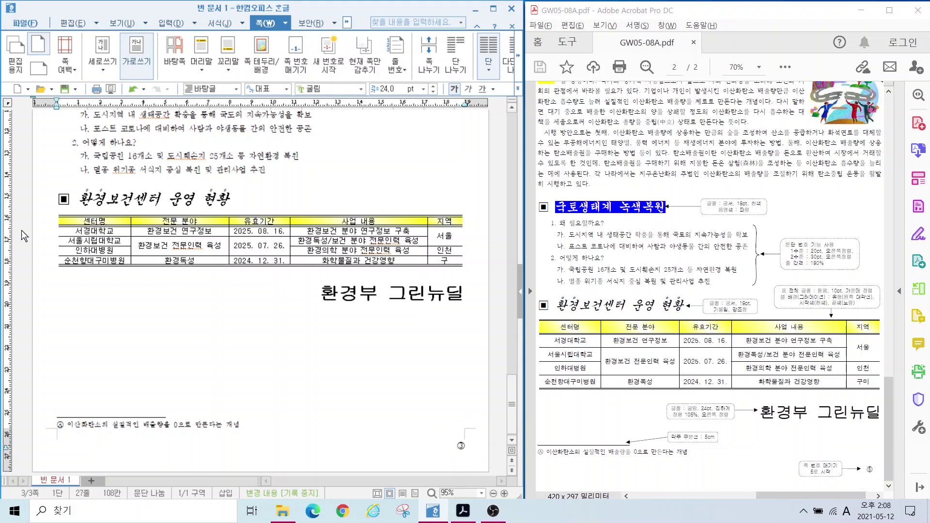
Step: Restart page numbering at 5 so this page shows ⑤
left_click(330, 68)
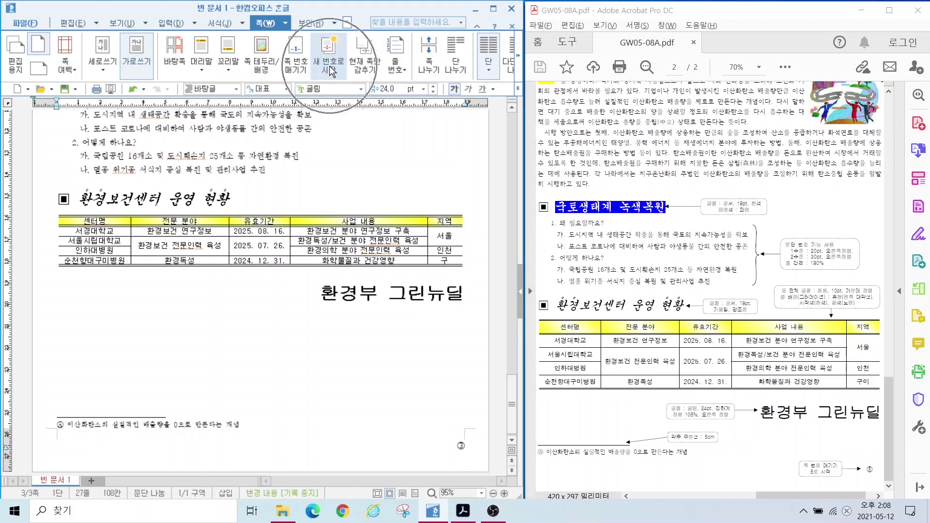
left_click(260, 289)
type("5")
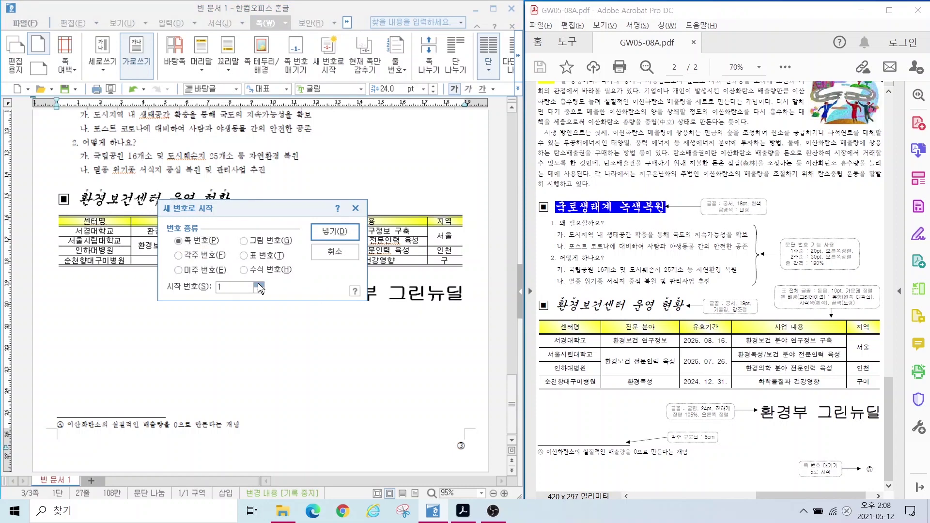
key("Return")
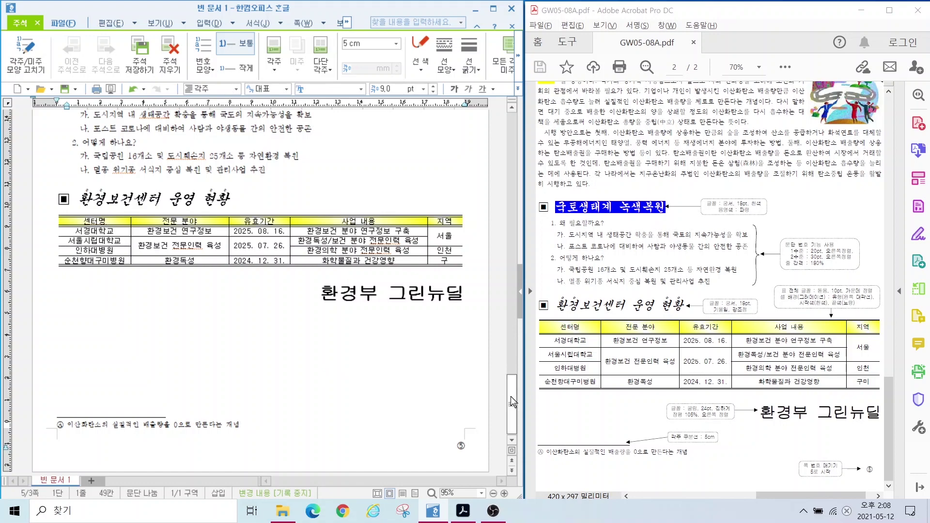
Step: Hyperlink the 123주식회사 picture to the document's 환경 bookmark
left_click_drag(512, 402, 509, 257)
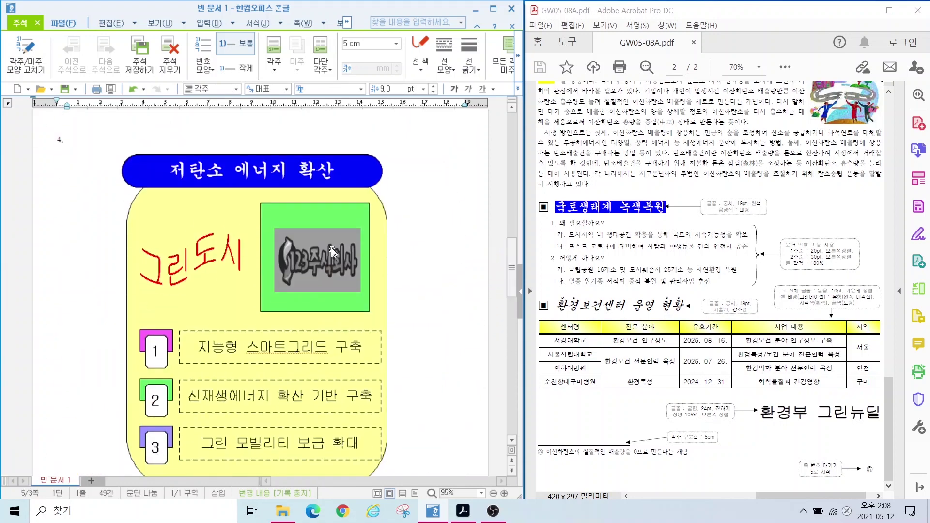
left_click(325, 260)
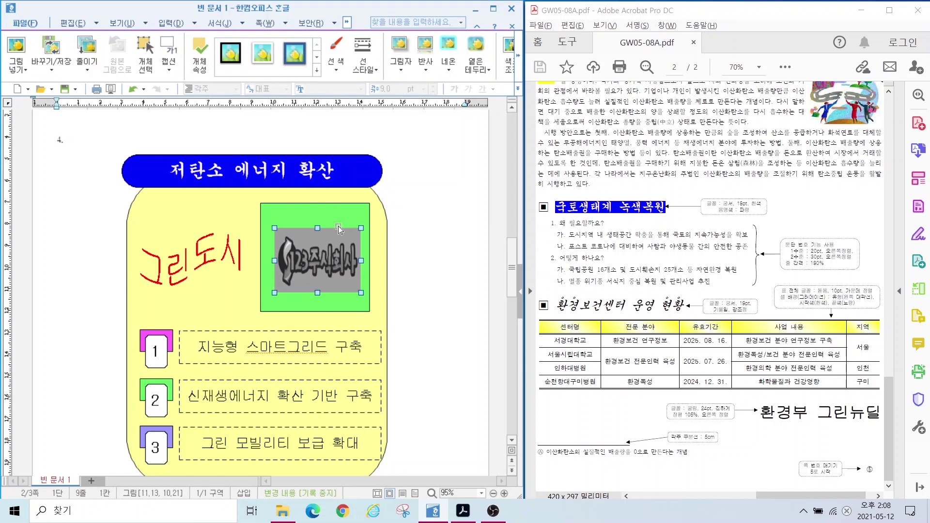
key("ctrl")
left_click(169, 23)
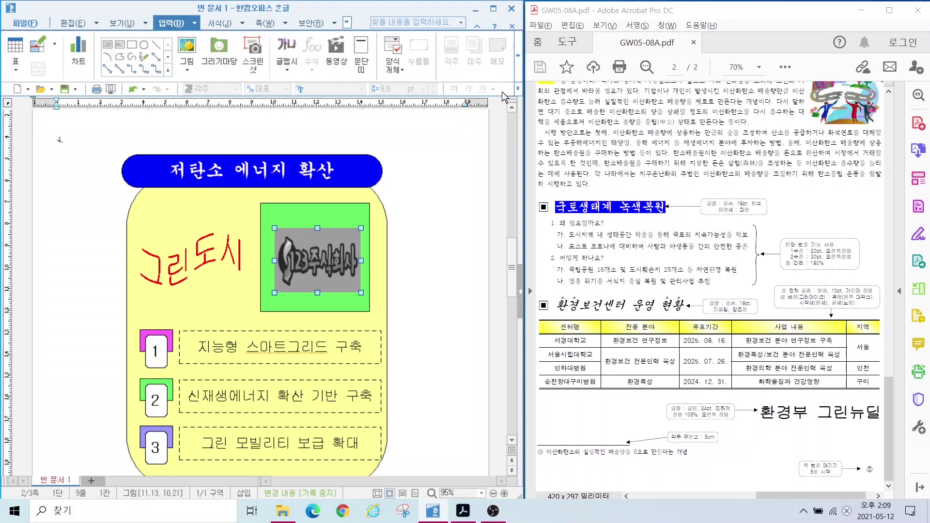
left_click(518, 57)
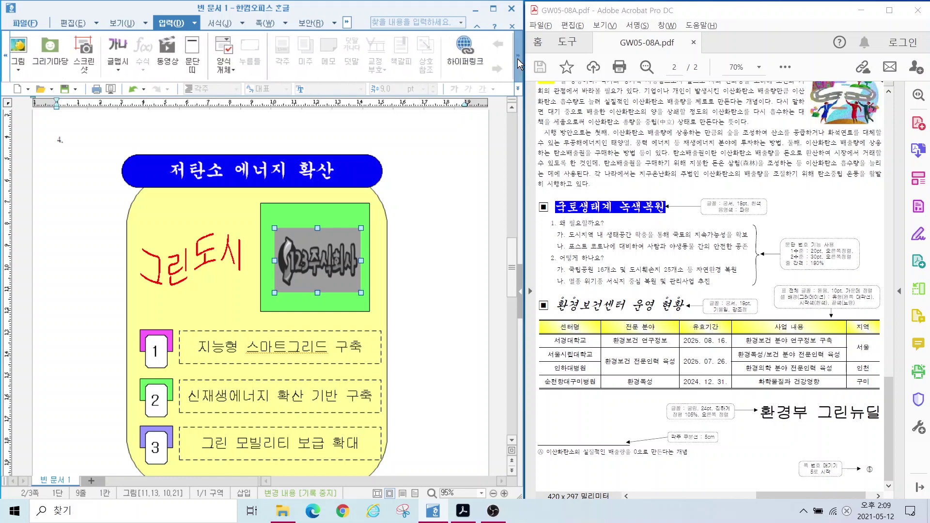
left_click(465, 65)
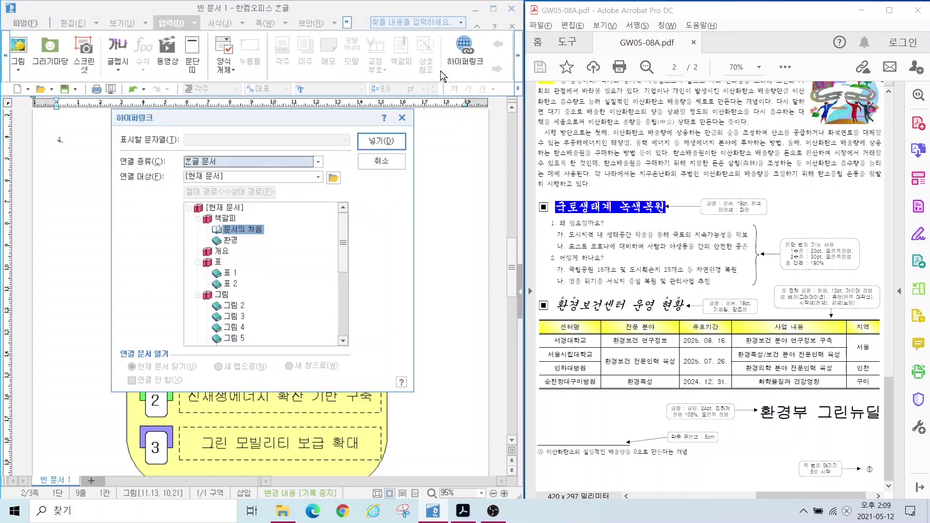
left_click(228, 240)
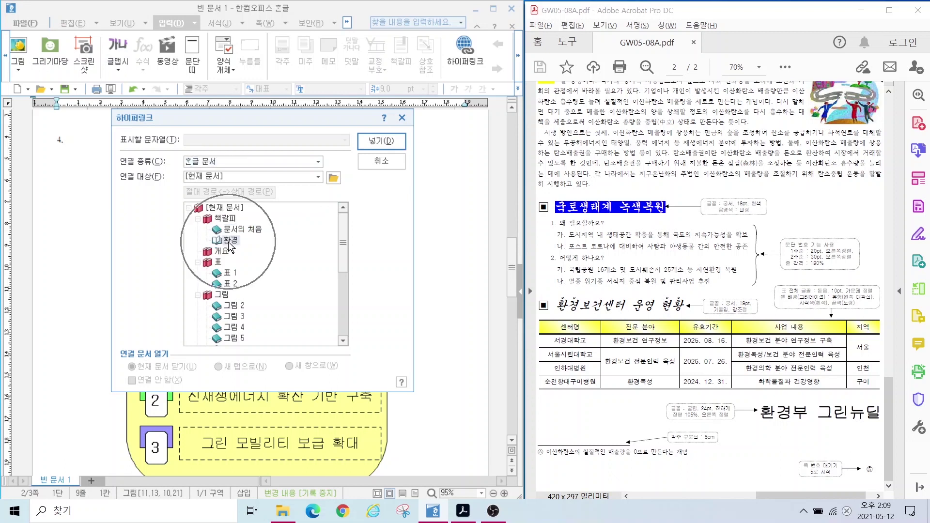
left_click(228, 241)
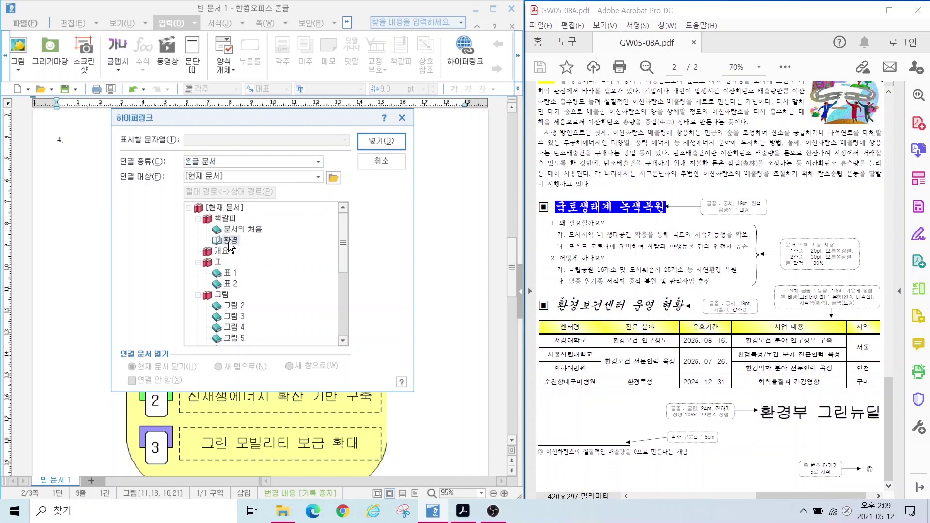
left_click(380, 142)
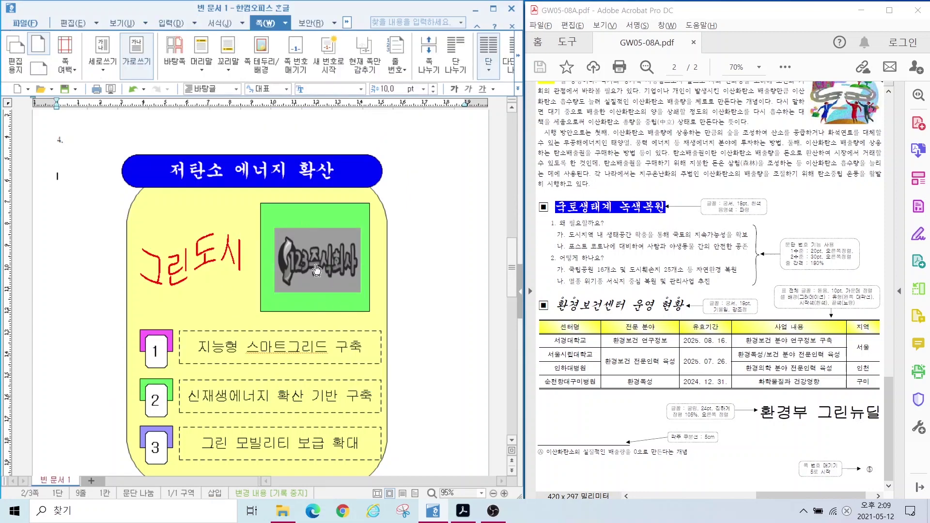
Step: Test the picture link's jump to the 탄소중립 page, then scroll back up to page 1
left_click(318, 262)
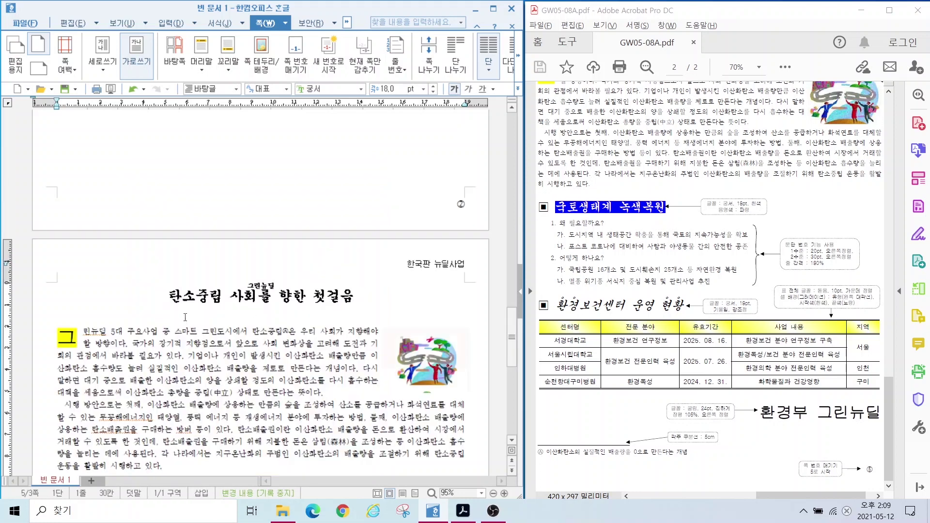
key("ctrl")
scroll(214, 304, "up", 15)
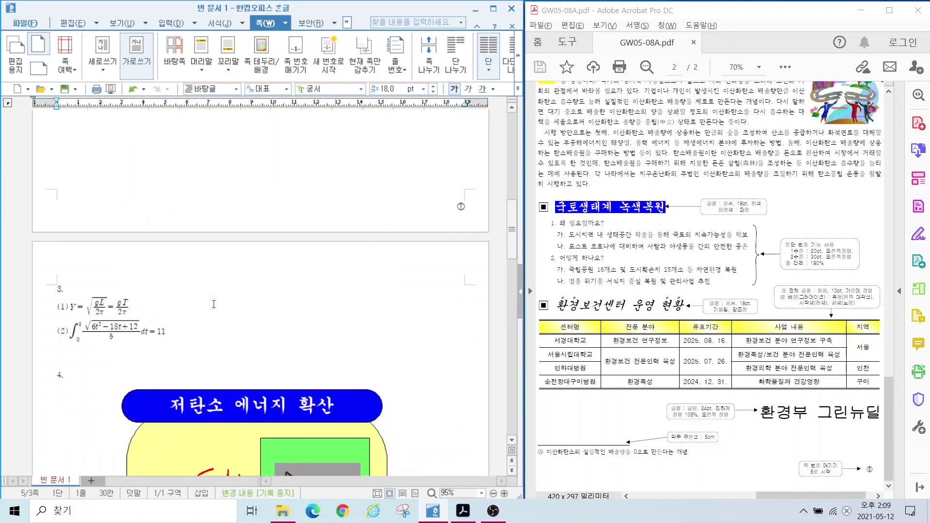
scroll(213, 305, "up", 5)
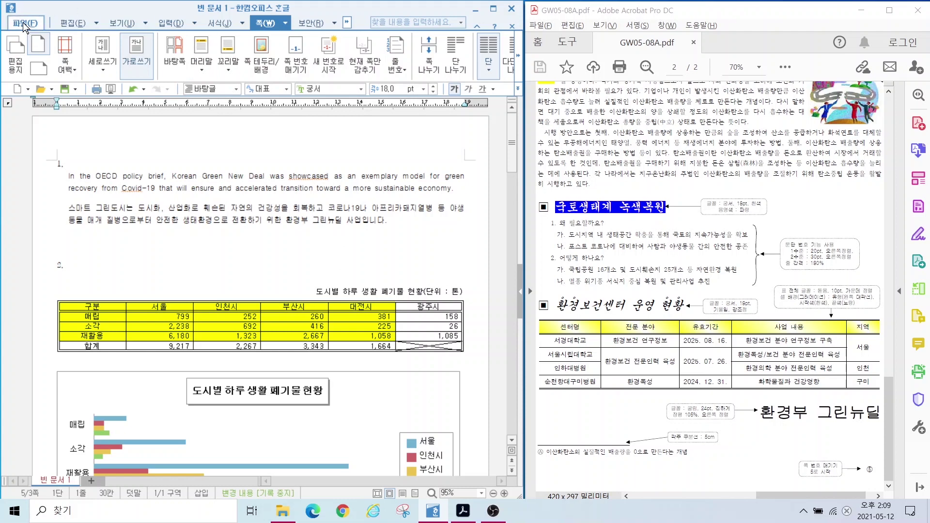
Step: Save as an HWP file in the ITQ folder, named with the examinee number and name
left_click(24, 24)
key("alt+v")
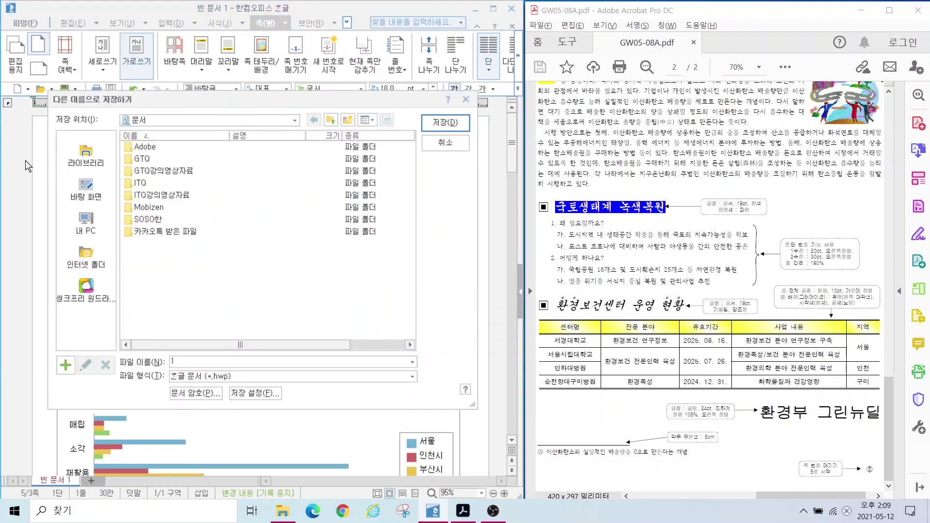
left_click(146, 185)
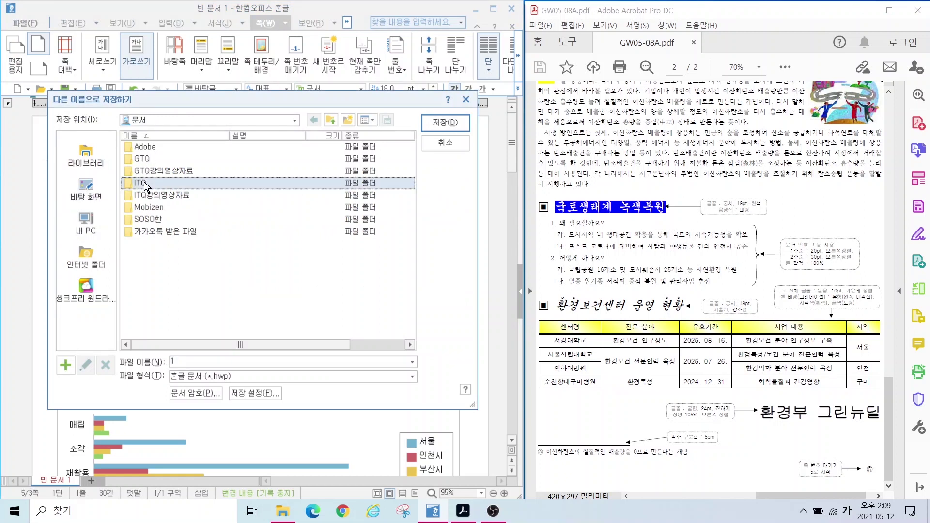
double_click(145, 185)
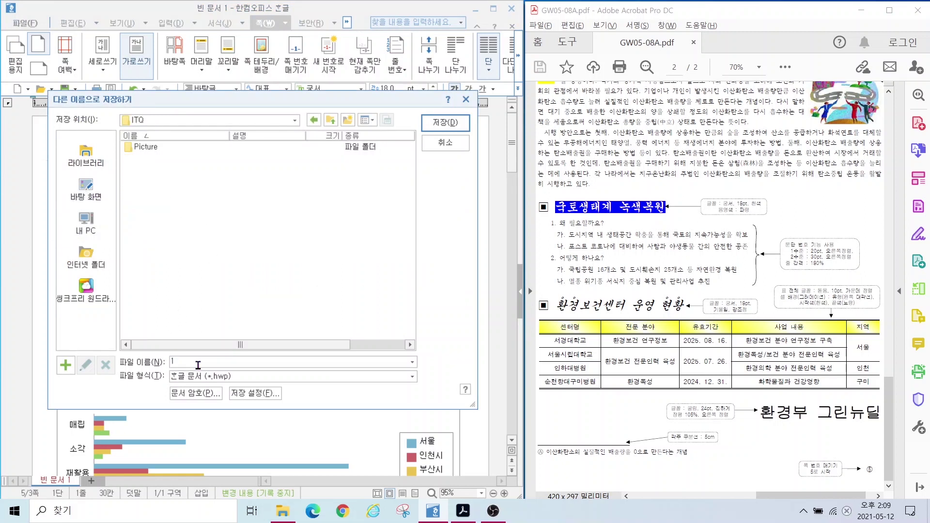
key("Hangul")
type("12345678-")
key("Hangul")
type("q")
key("BackSpace")
key("Hangul")
left_click(445, 122)
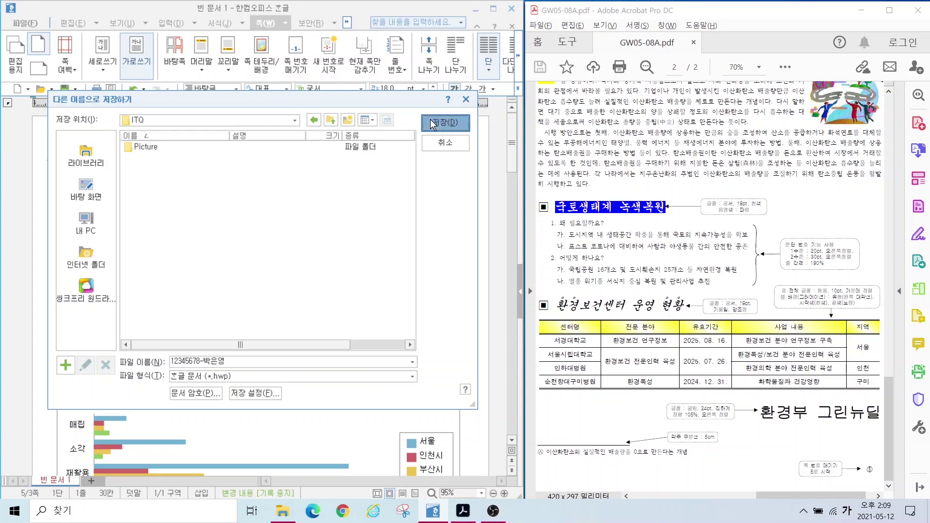